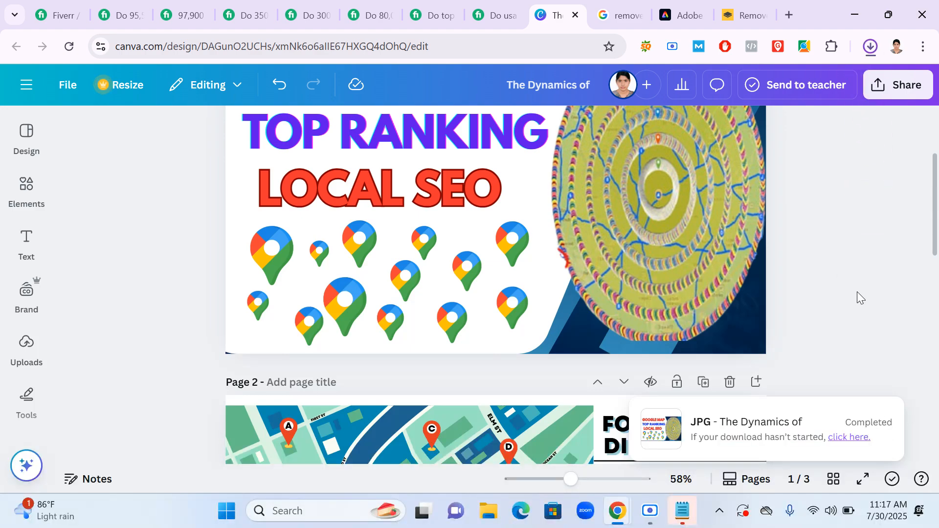
scroll(867, 279, "up", 3)
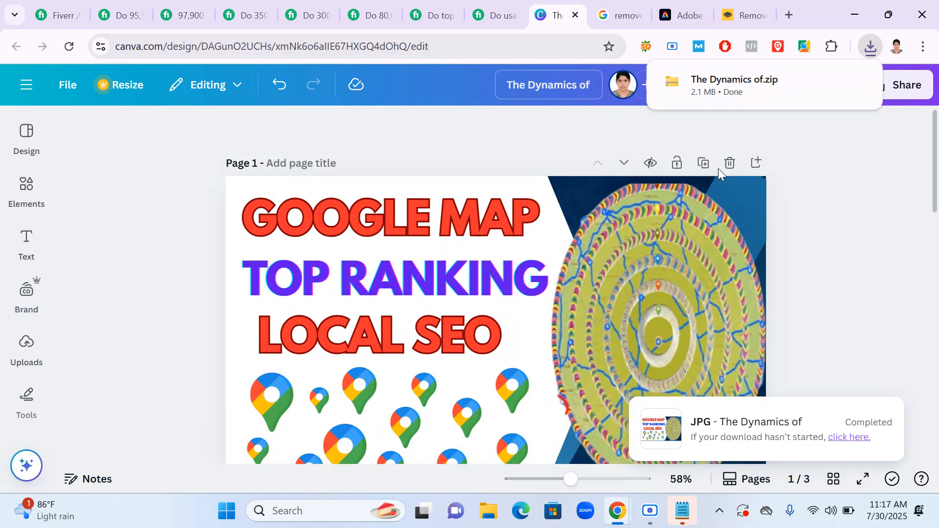
left_click(650, 510)
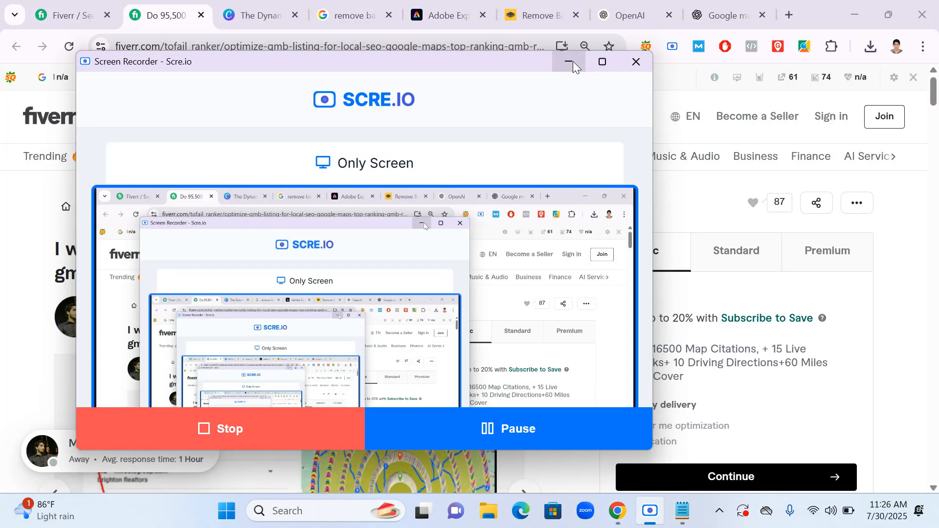
left_click(570, 61)
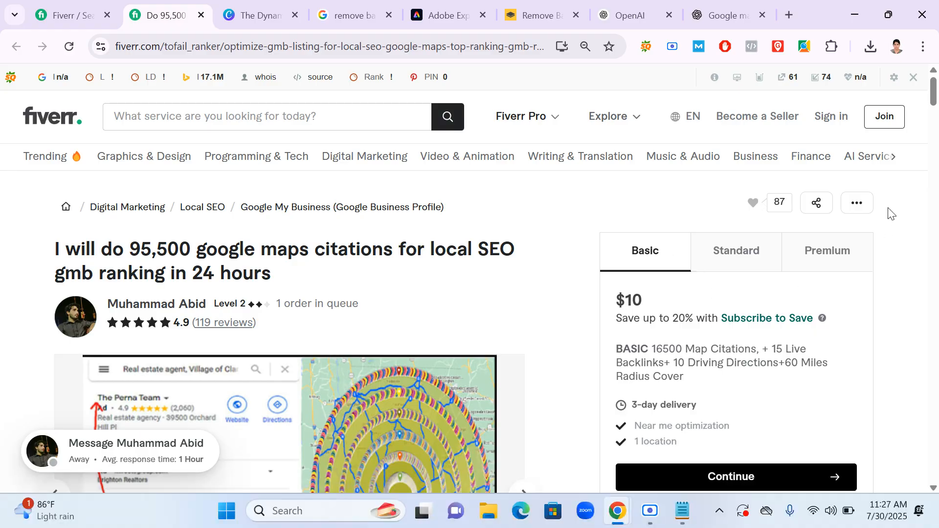
Start creating a new Fiverr account and choose to continue with email.
left_click(882, 122)
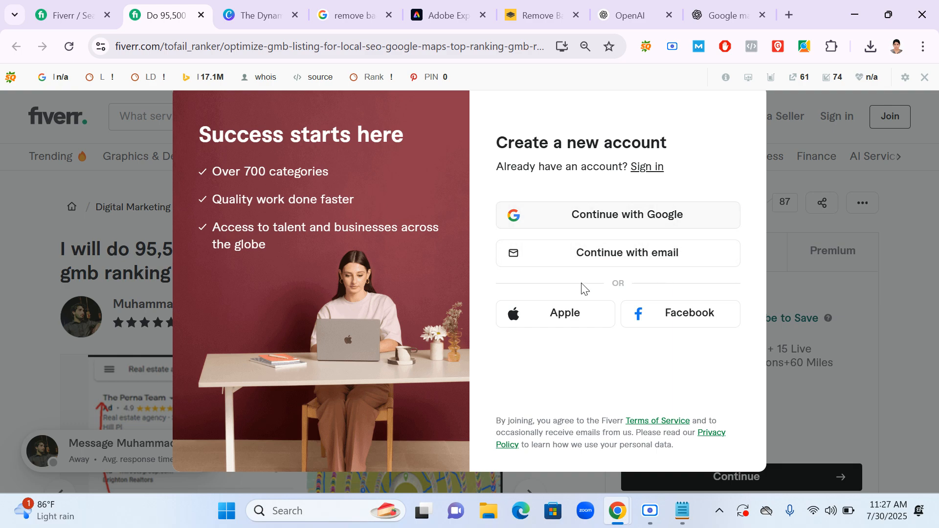
left_click(619, 259)
left_click(561, 146)
left_click_drag(497, 183, 524, 187)
left_click(523, 186)
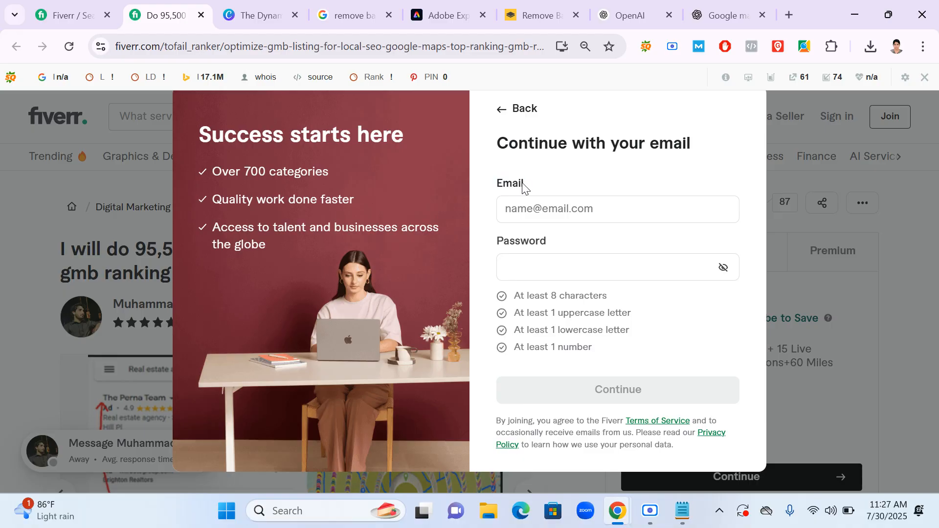
double_click(522, 186)
left_click(629, 147)
Copy the signed-in Google account's email address from the account details in a new browser tab.
left_click(788, 15)
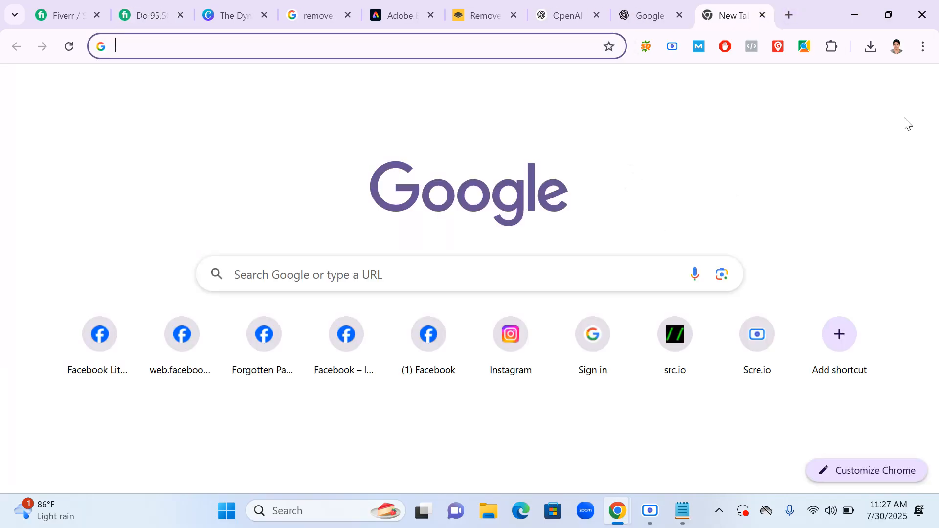
left_click(913, 87)
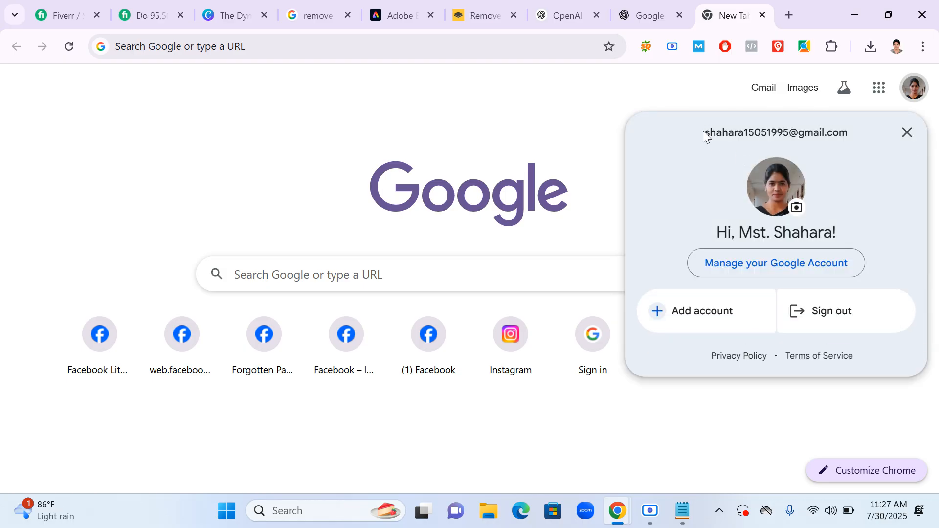
left_click_drag(704, 132, 849, 134)
key("ctrl+c")
right_click(798, 130)
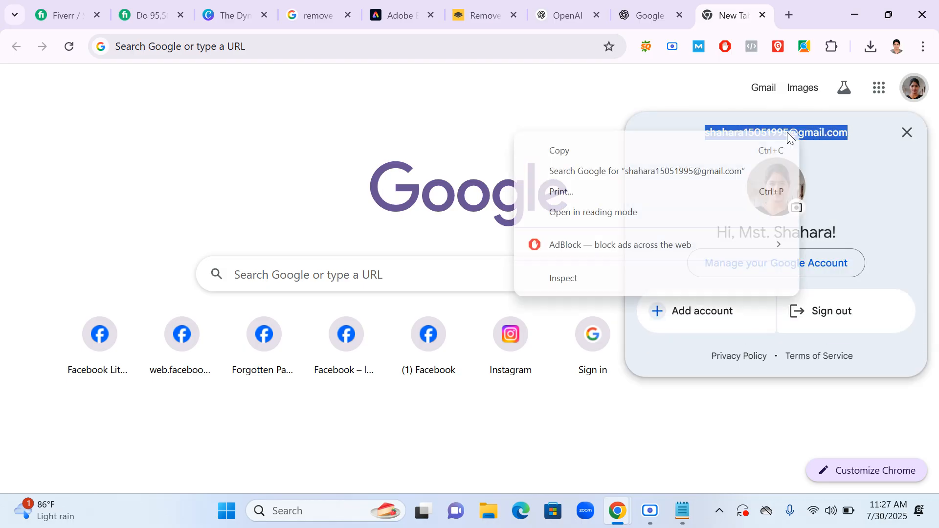
left_click(600, 151)
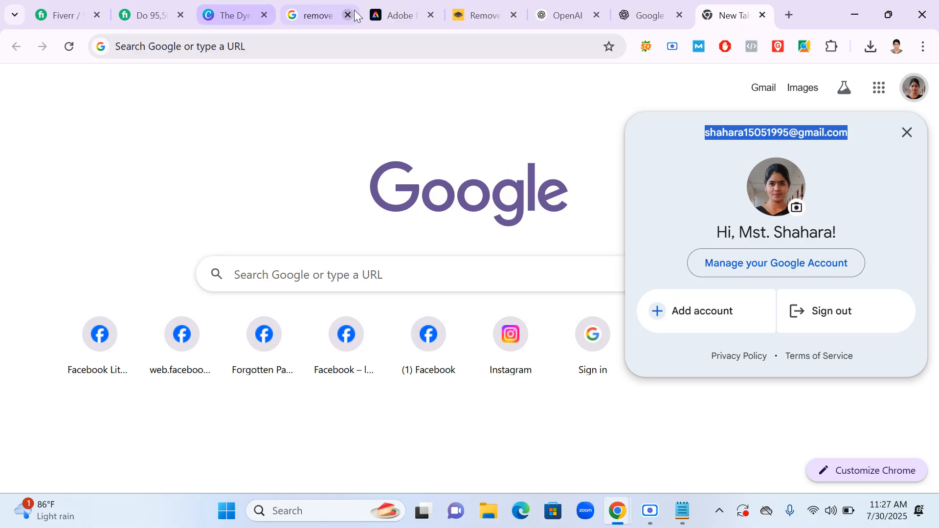
Return to the Fiverr sign-up form and paste the copied address as the account email.
left_click(148, 8)
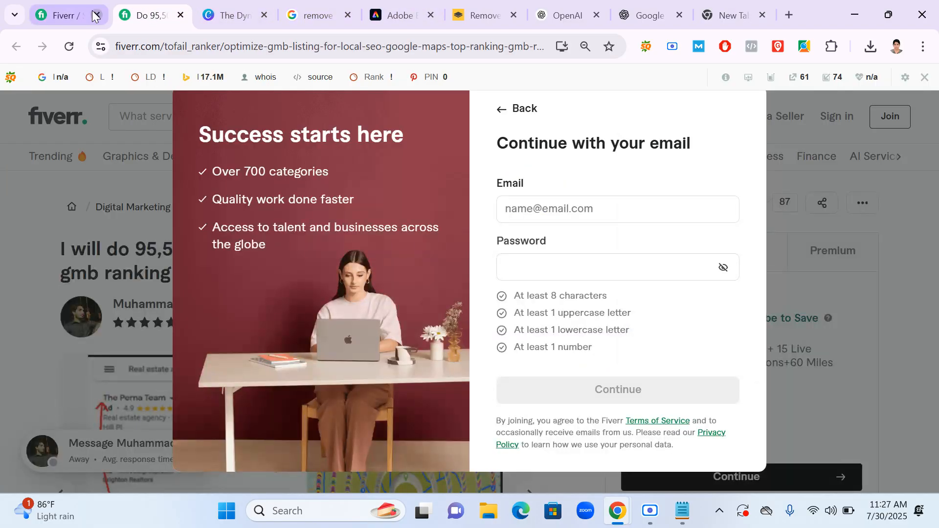
left_click(553, 208)
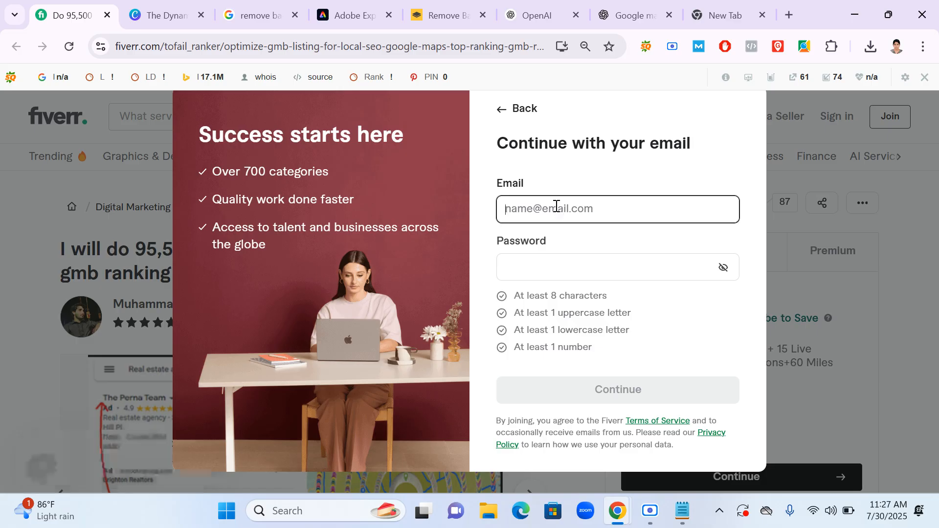
right_click(556, 207)
left_click(625, 293)
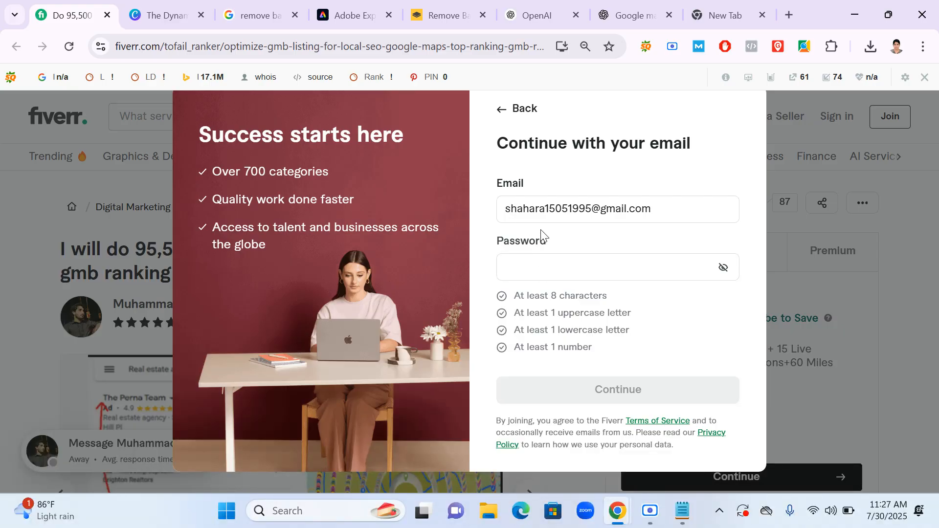
Copy the name part of the email address and paste it into the account password field.
left_click(572, 261)
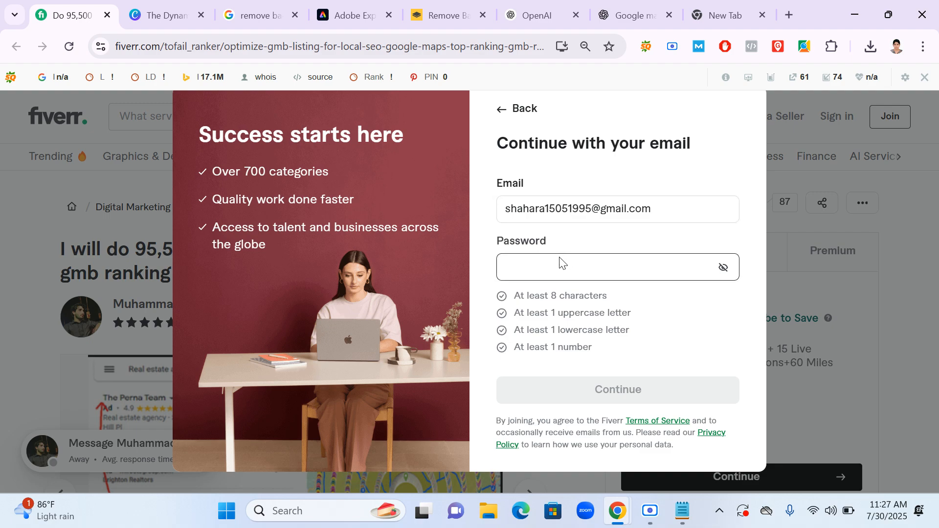
left_click(549, 209)
left_click_drag(543, 209, 505, 211)
right_click(524, 212)
left_click(575, 179)
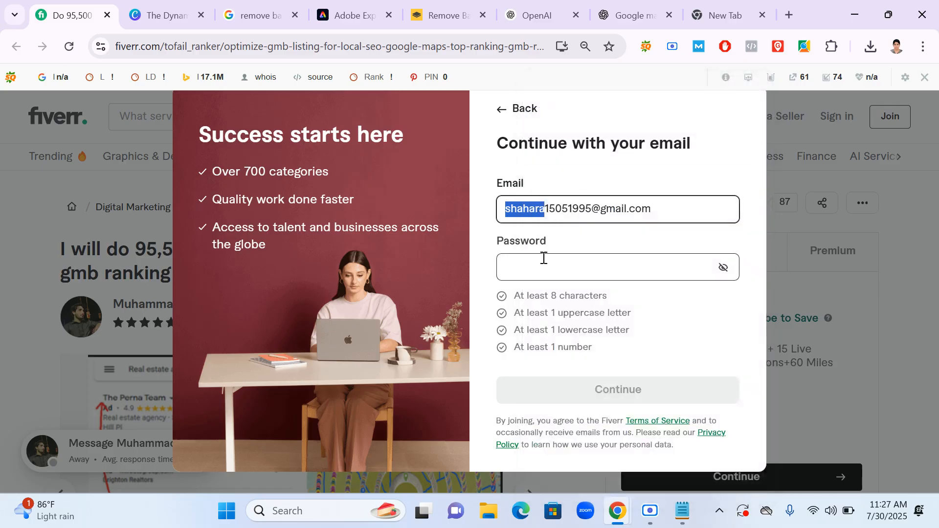
left_click(539, 268)
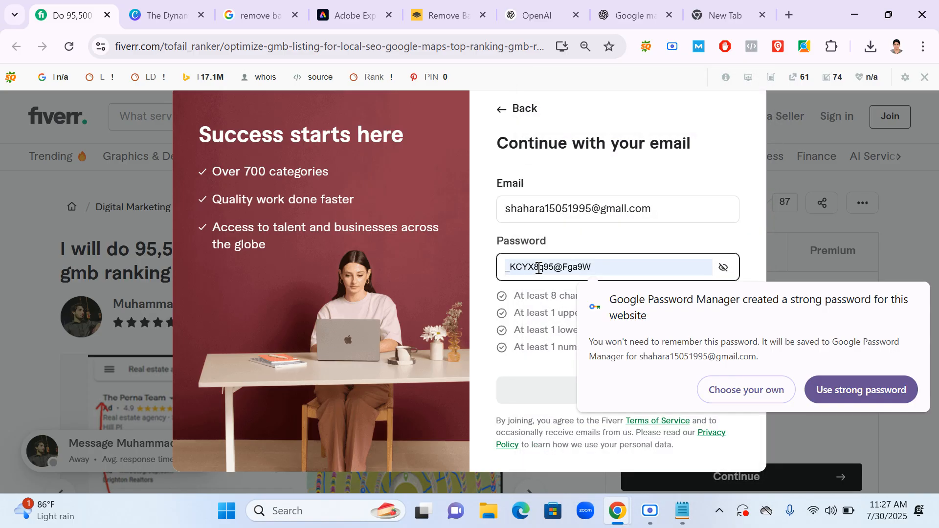
right_click(538, 270)
left_click(582, 292)
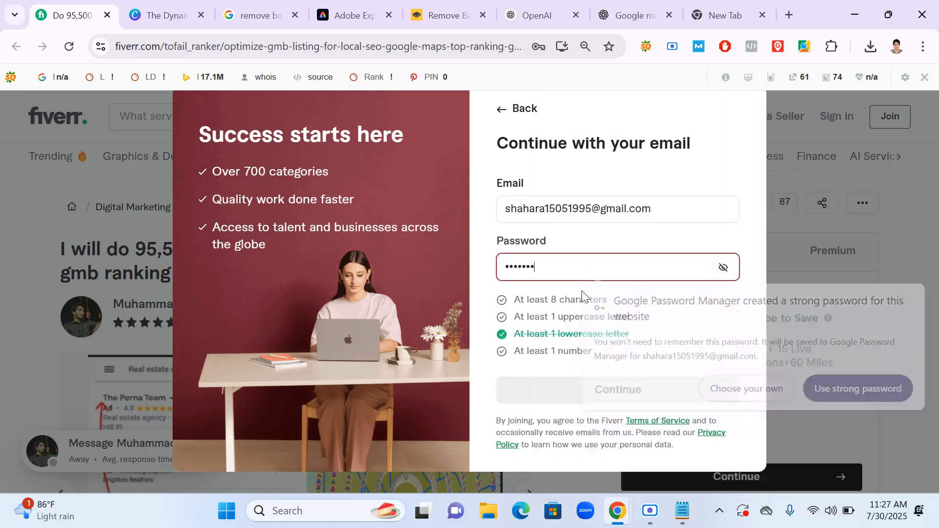
Try adding uppercase letters to the account password, then clear the whole password field.
left_click_drag(506, 265, 508, 264)
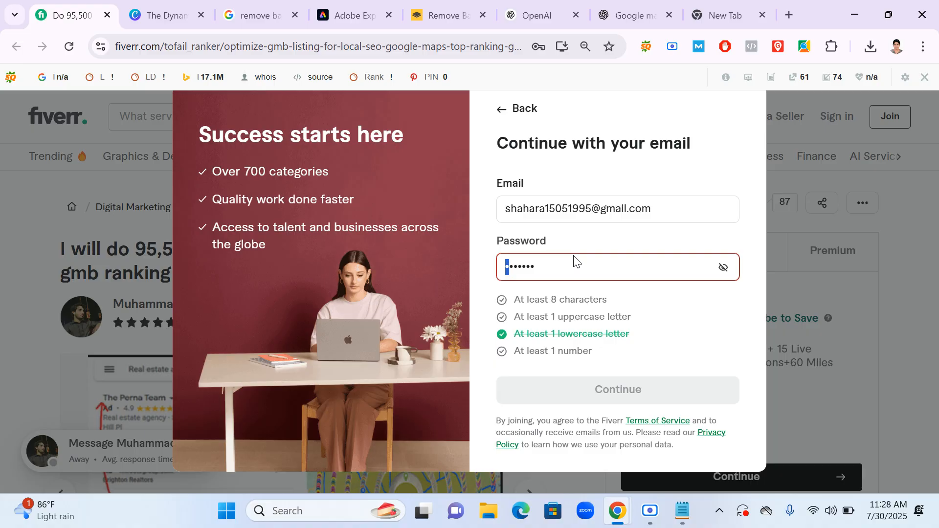
type("SSSSSSSSSSS")
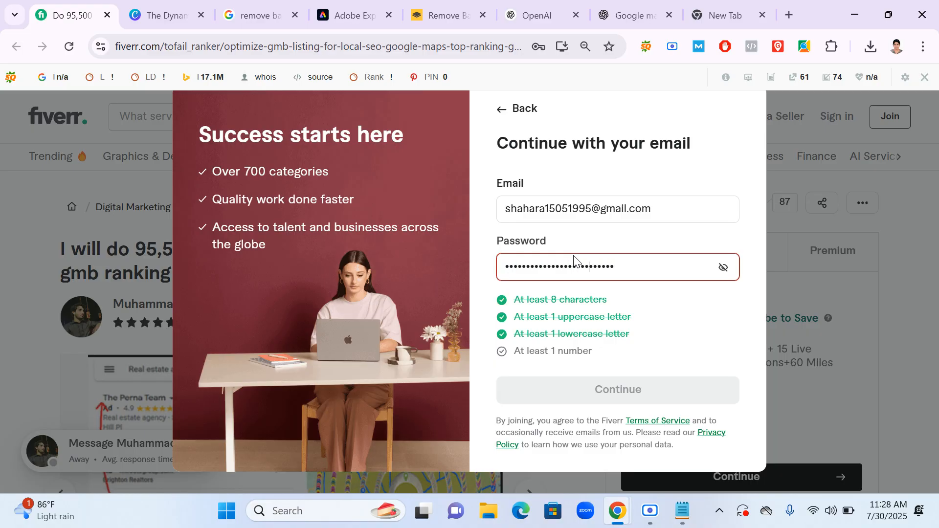
left_click_drag(635, 273, 495, 274)
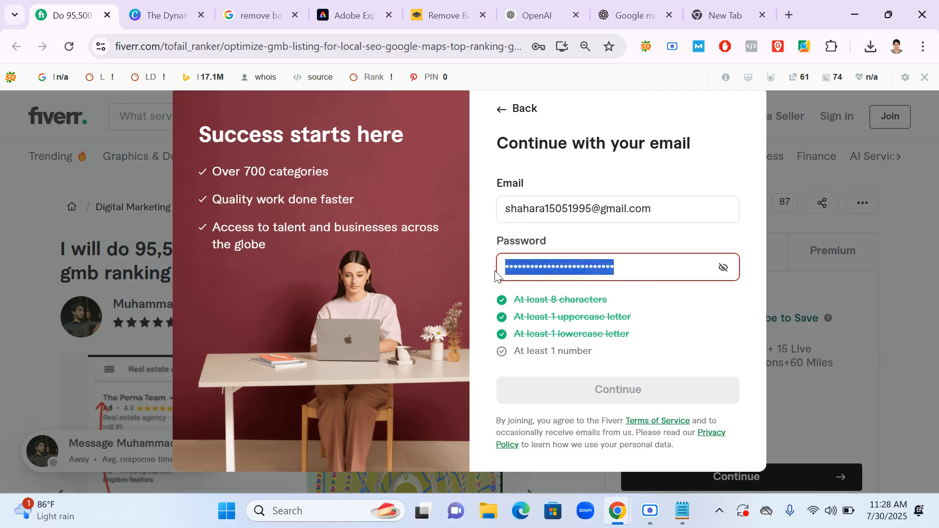
key("BackSpace")
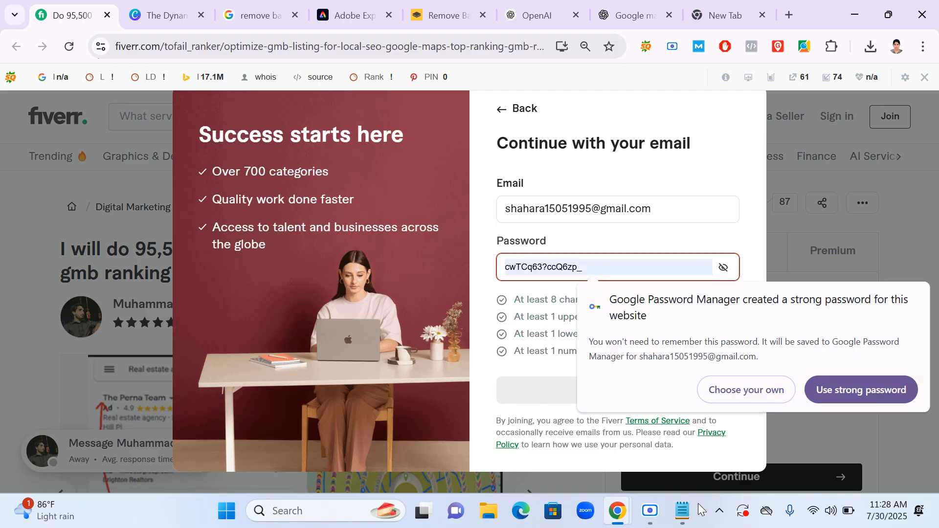
Enter an account password that meets all requirements and continue to the username form.
left_click(658, 514)
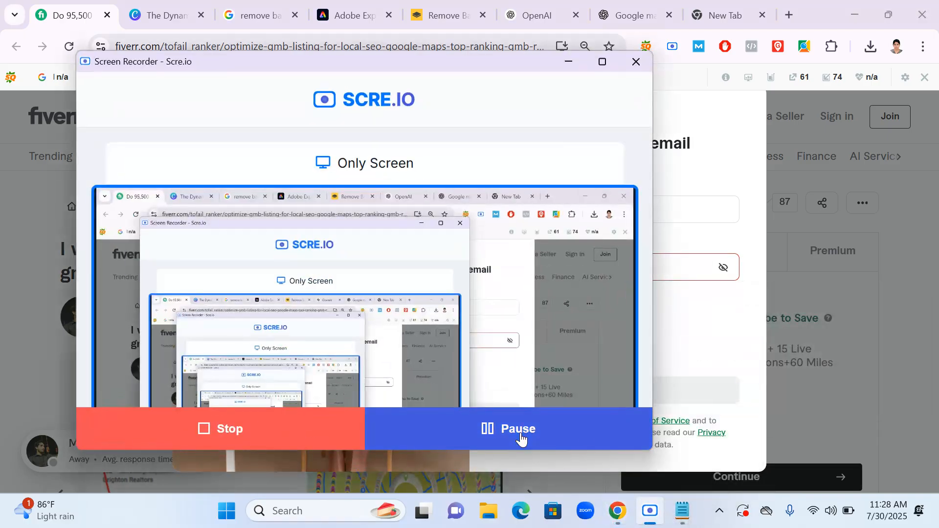
left_click(571, 62)
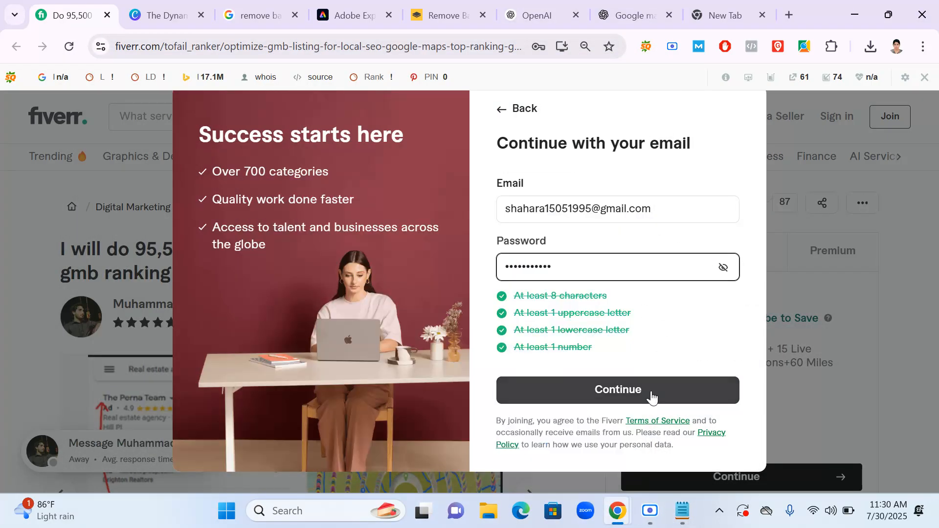
left_click(650, 394)
left_click(604, 82)
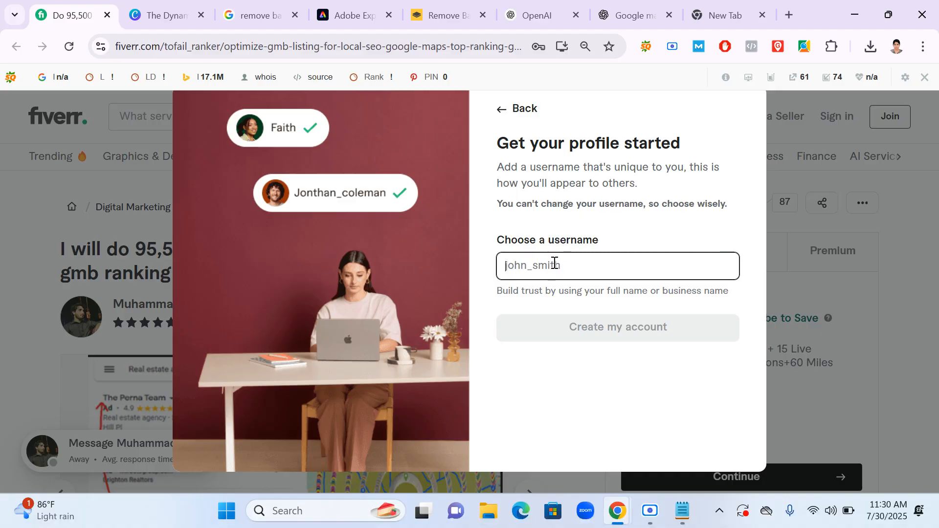
Enter gooogle as the Fiverr username and correct it to google.
type("g")
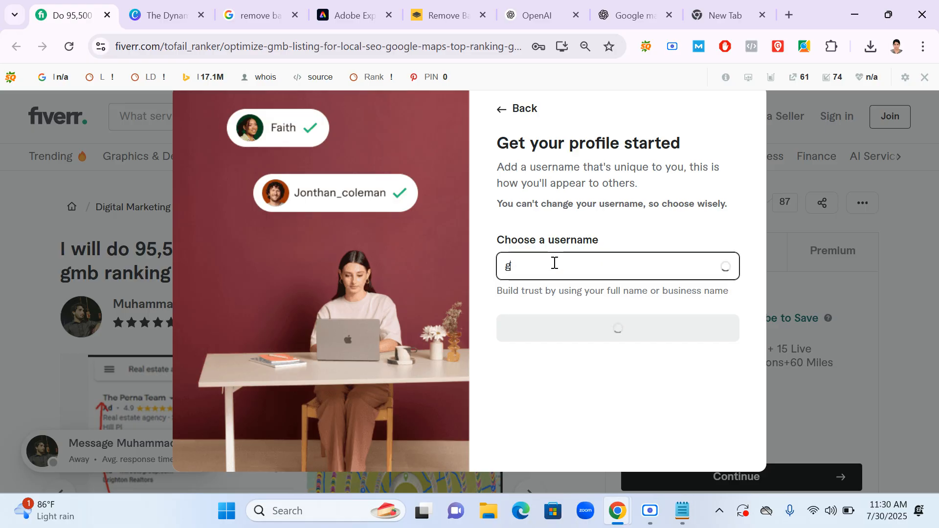
type("ooogle")
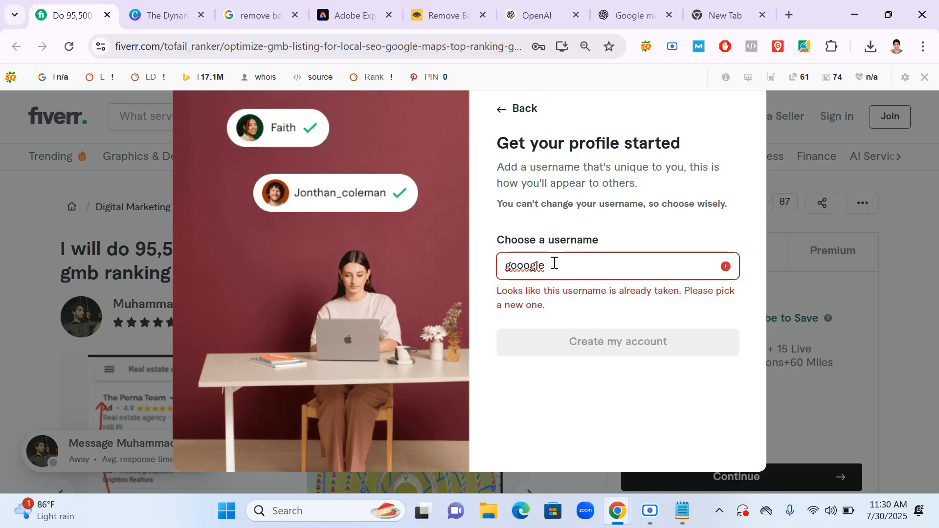
left_click(523, 262)
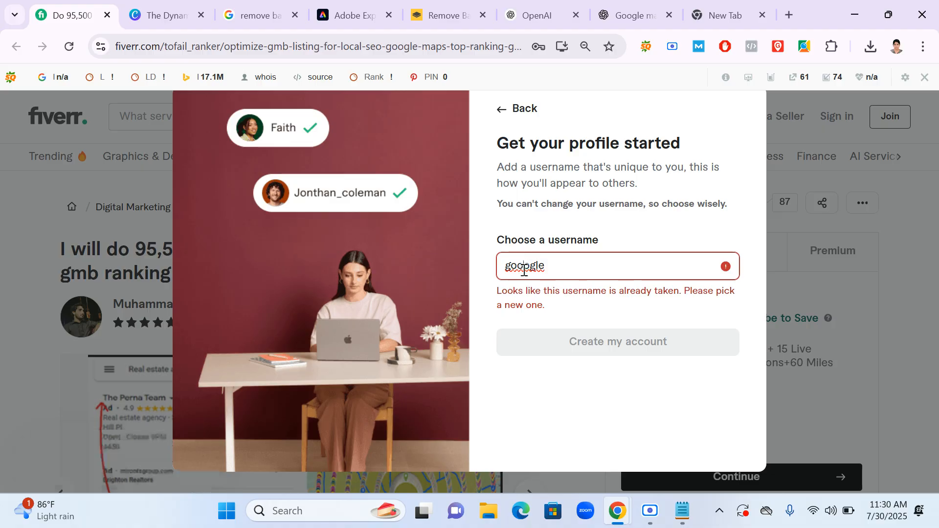
key("BackSpace")
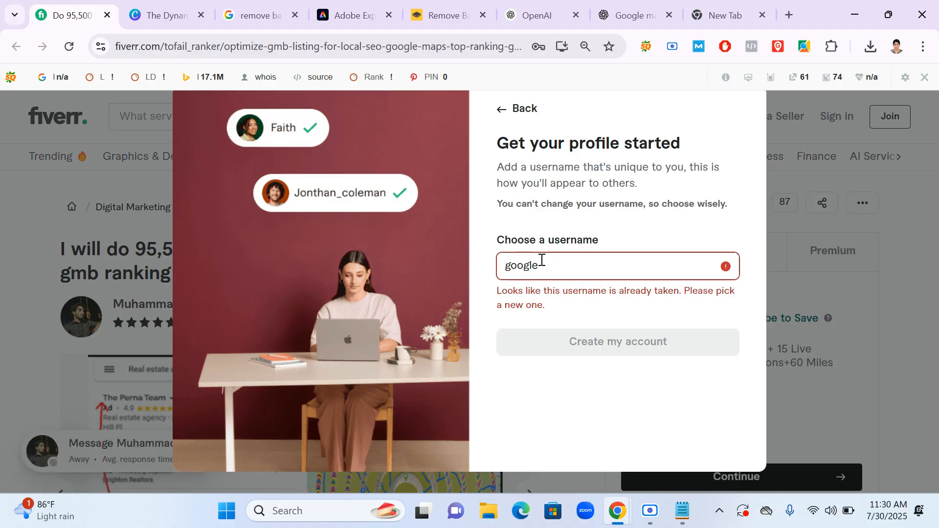
Extend the username to googletopraning.
type("top")
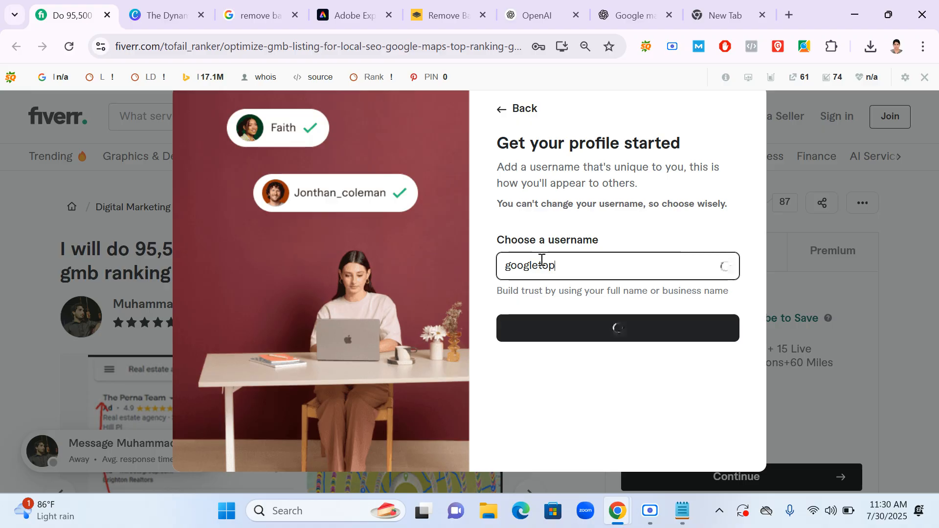
type("r")
type("anl")
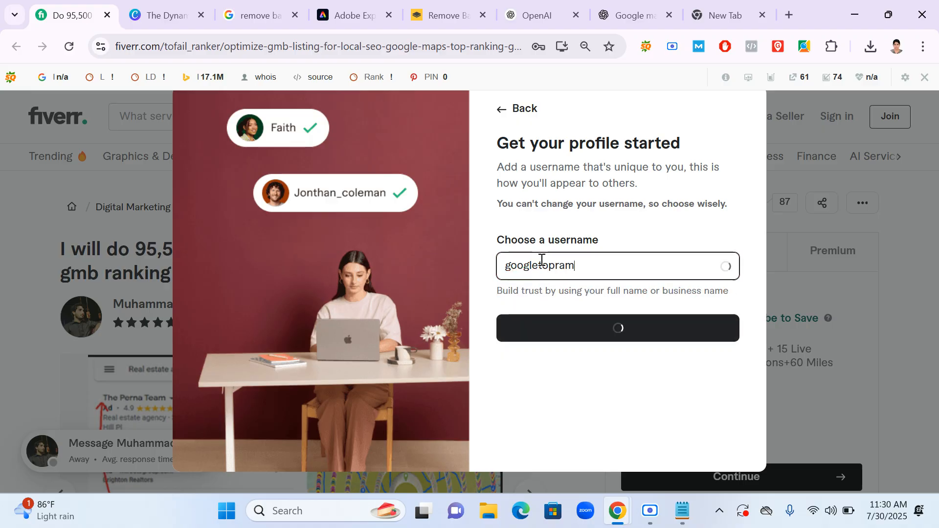
key("BackSpace")
key("BackSpace")
type("ning")
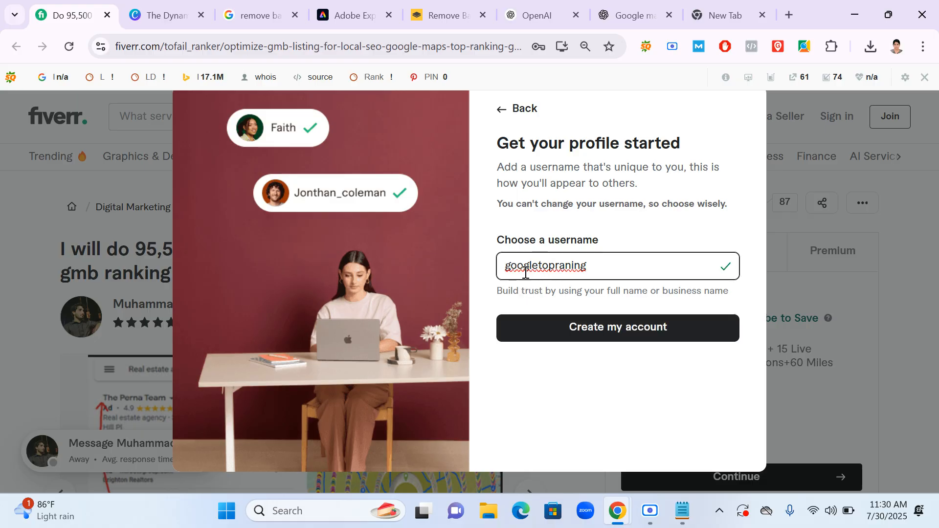
Correct the ending of the username so that it reads googletoprankig.
left_click(570, 265)
key("Delete")
key("Delete")
key("BackSpace")
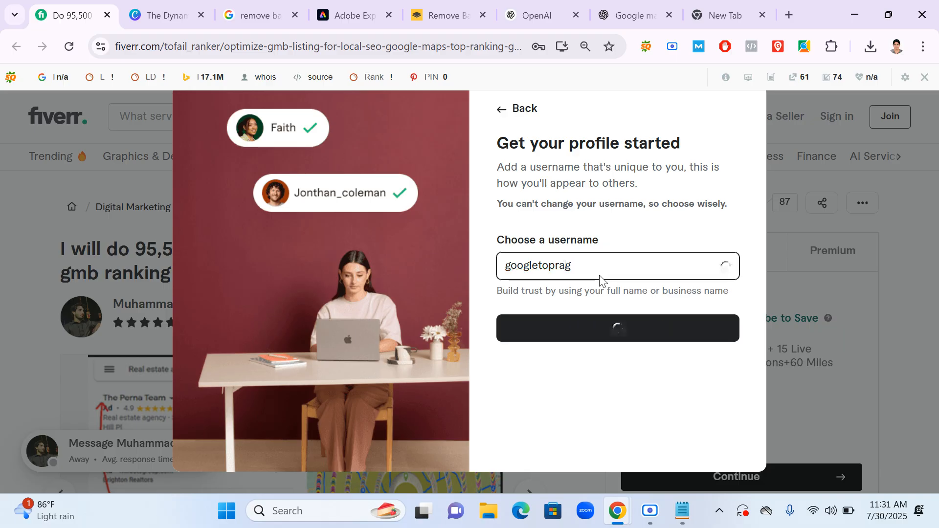
type("nki")
left_click(590, 292)
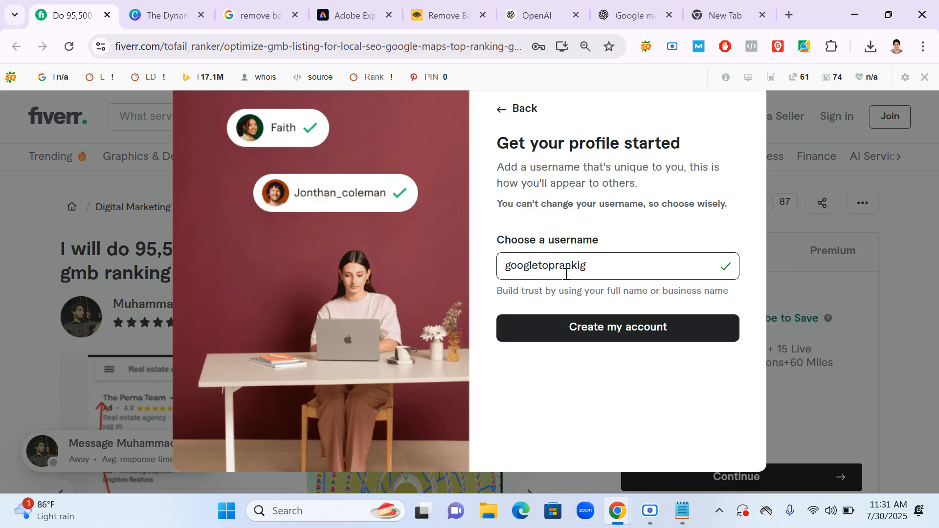
Replace the last two letters of the username to make it googletoprankuk.
left_click_drag(557, 267, 588, 266)
left_click(583, 266)
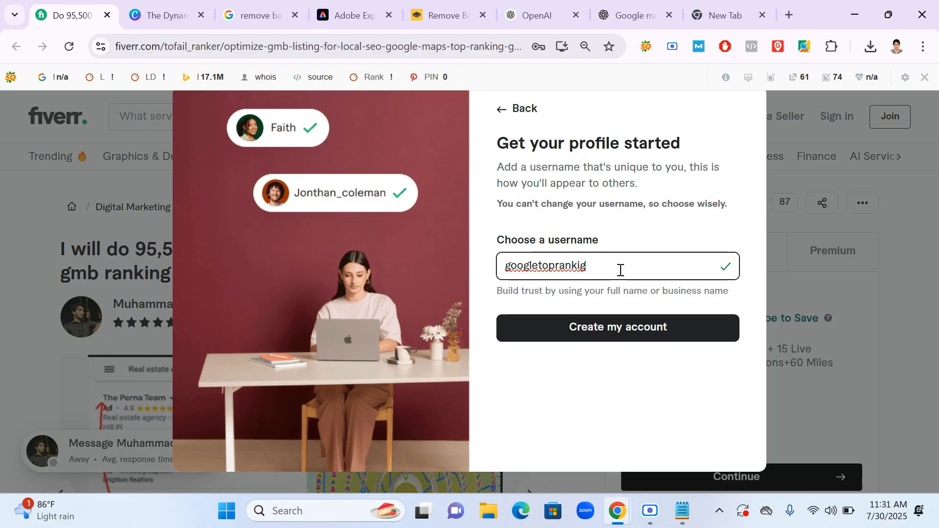
key("Delete")
key("BackSpace")
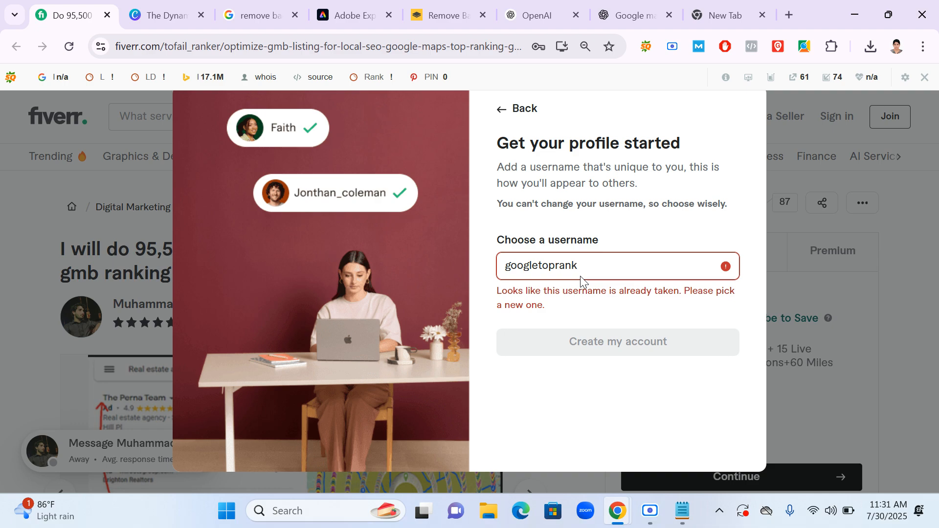
type("uk")
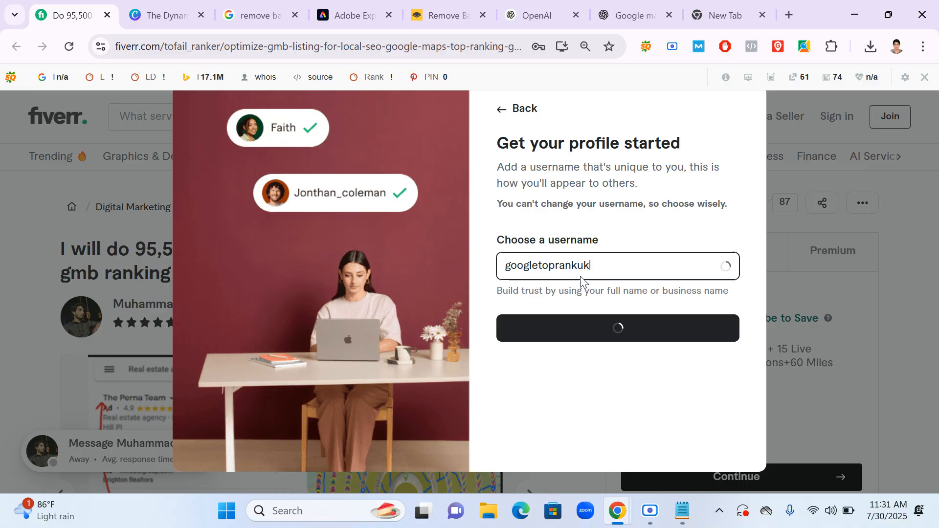
Remove uk from the end of the username and insert a 1 to make it googleto1prank.
key("BackSpace")
key("BackSpace")
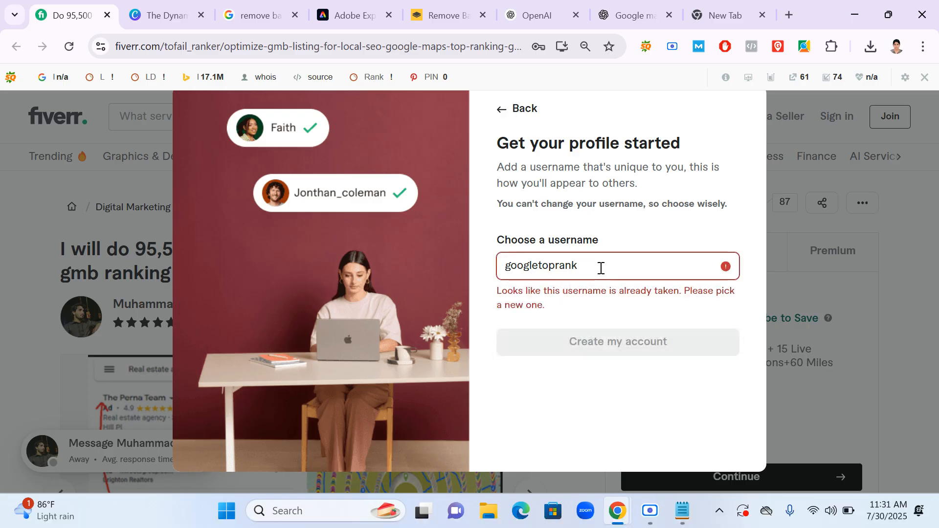
type("1")
key("BackSpace")
left_click(548, 264)
type("1")
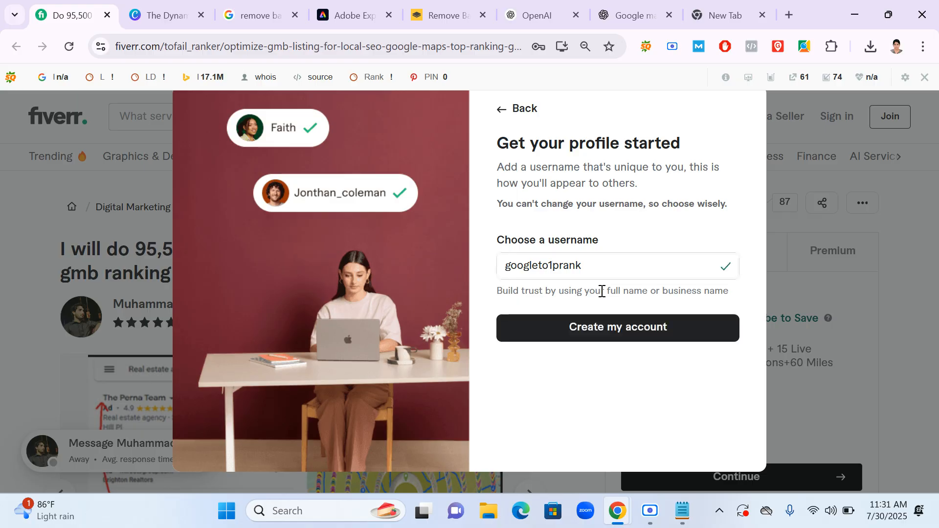
Move the 1 so that the username reads googletop1rank and create the account.
left_click(555, 264)
key("BackSpace")
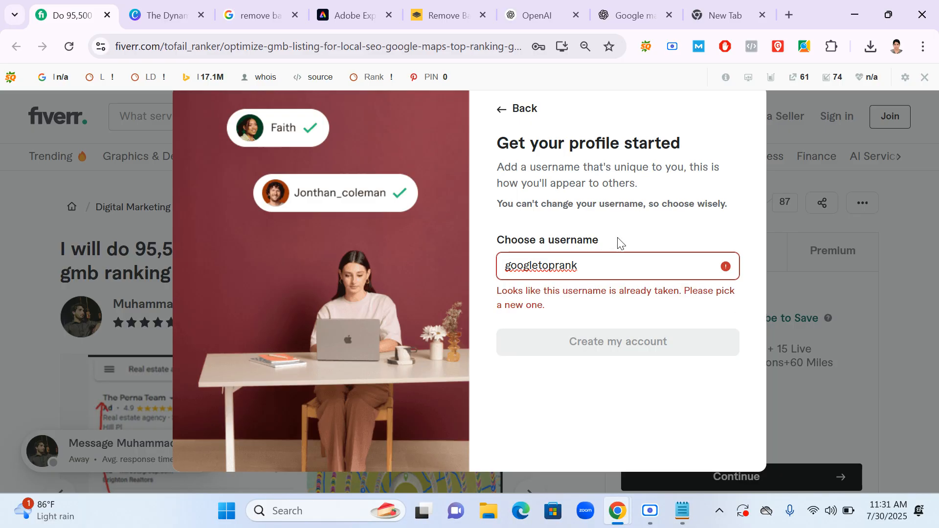
type("1")
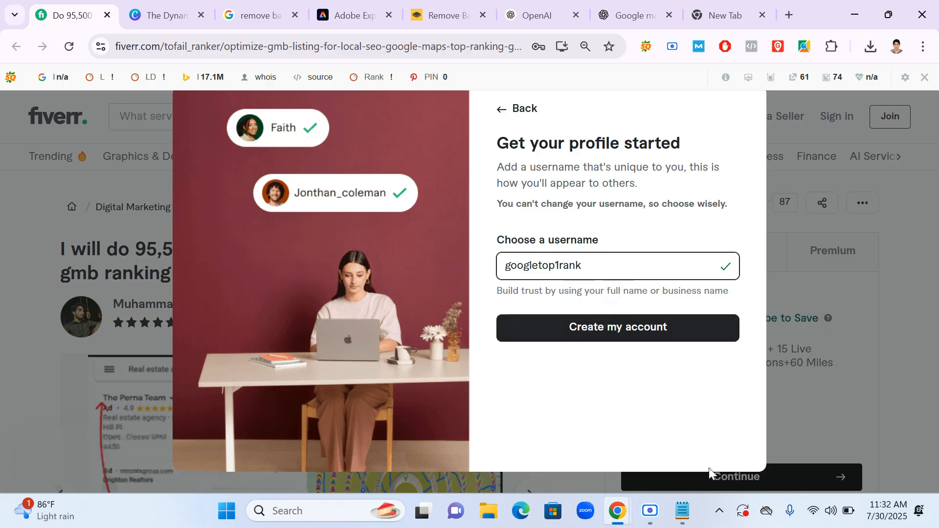
left_click(653, 520)
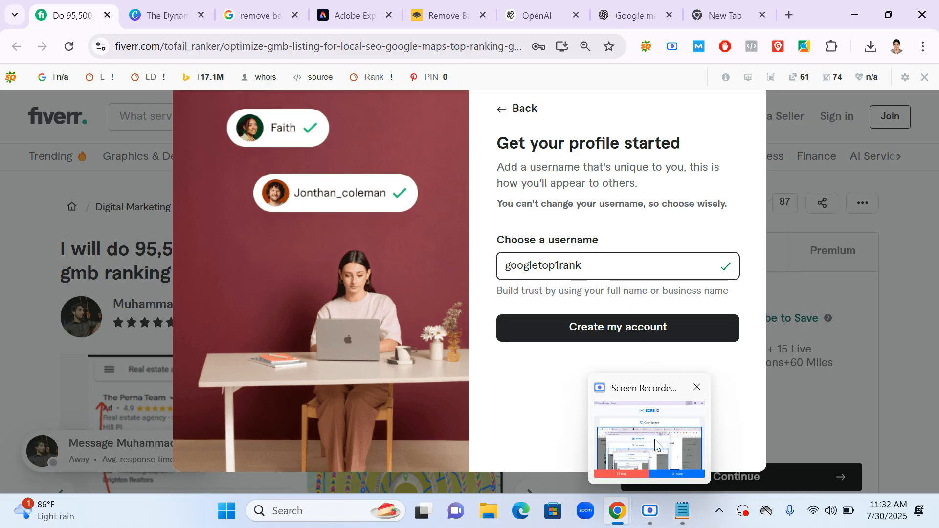
left_click(568, 62)
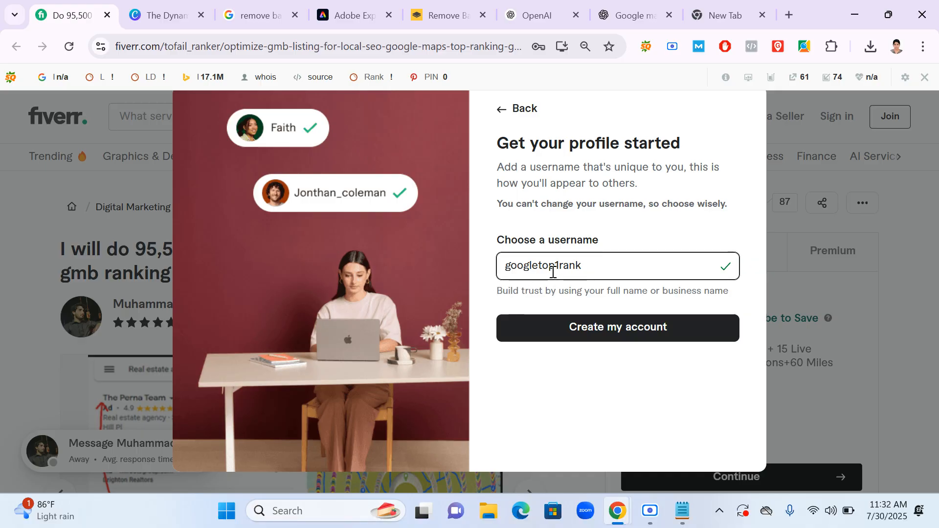
left_click(615, 337)
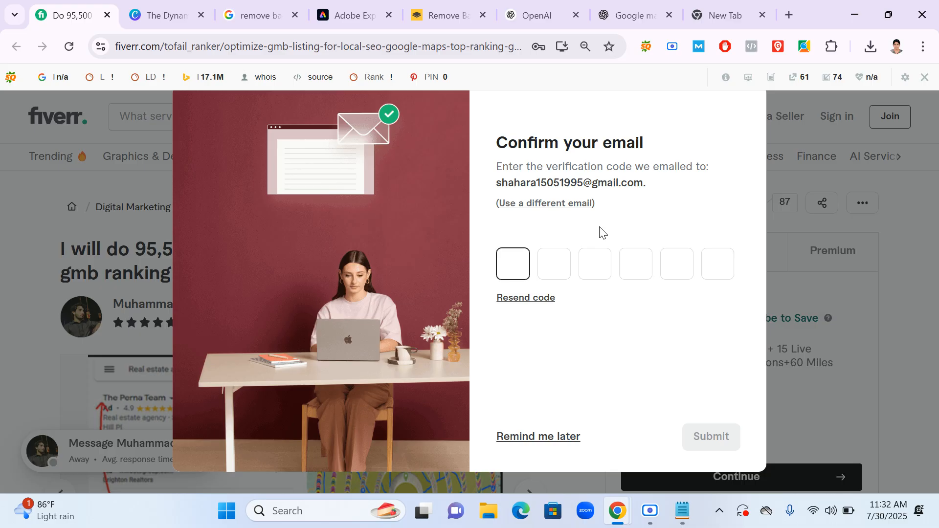
left_click_drag(499, 142, 650, 147)
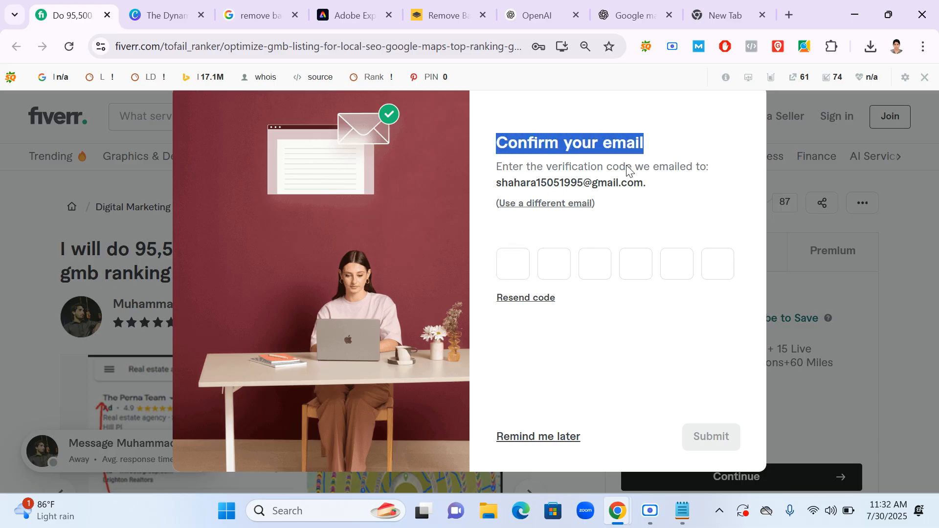
left_click(710, 9)
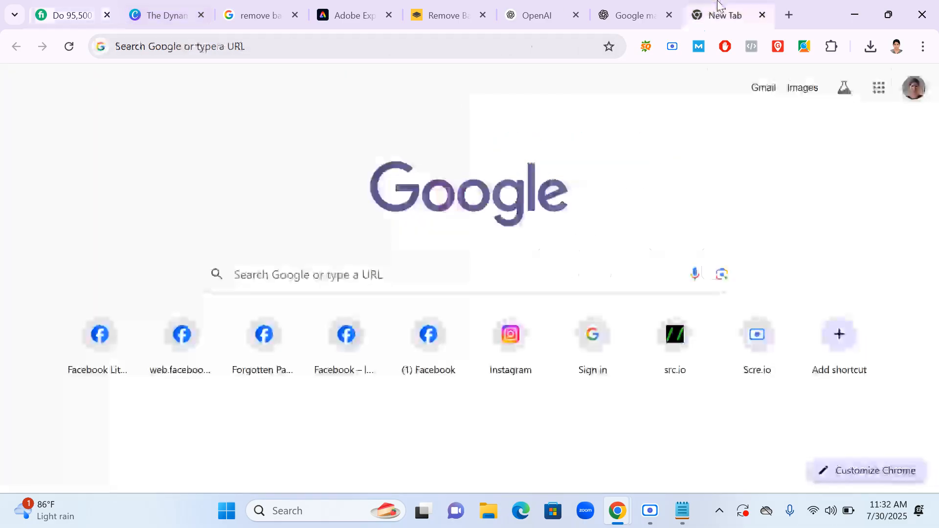
left_click(760, 91)
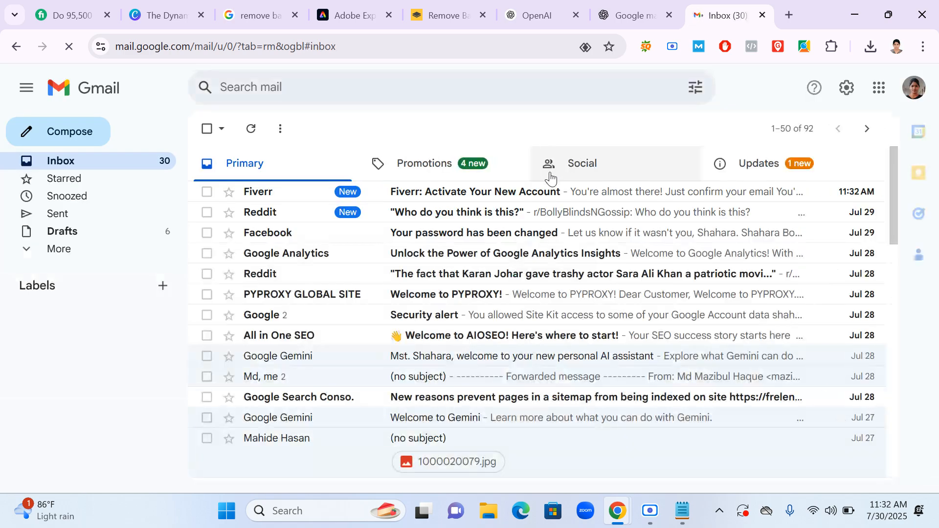
left_click(426, 200)
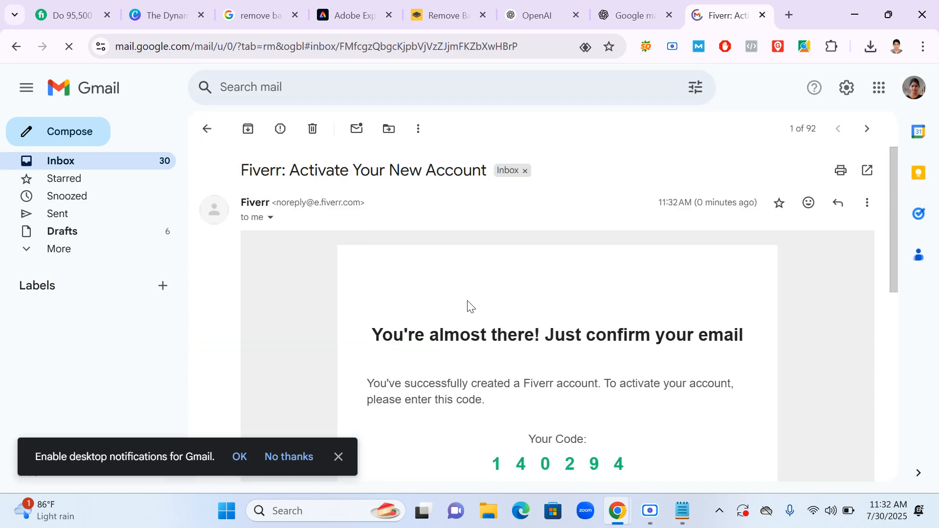
scroll(465, 304, "down", 5)
left_click_drag(497, 246, 636, 247)
right_click(593, 247)
left_click(635, 267)
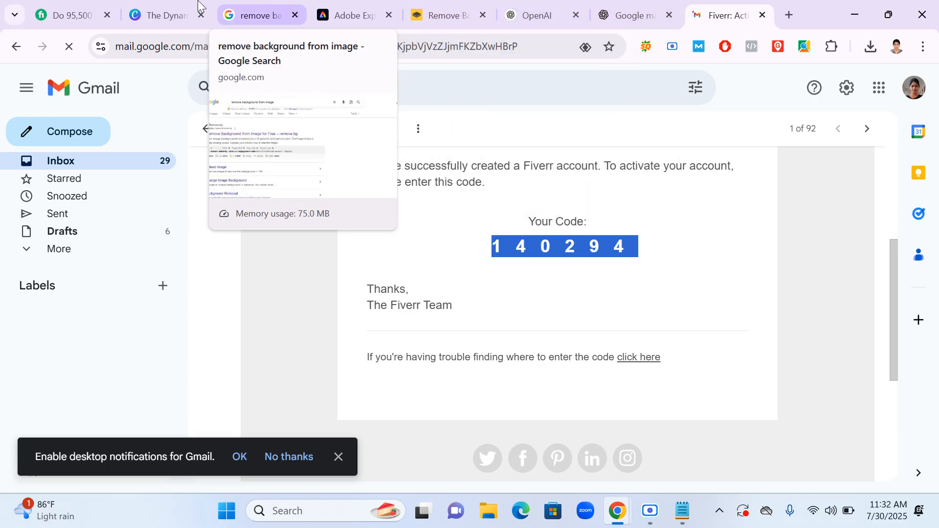
Return to Fiverr, paste the verification code into the email confirmation form and submit it.
left_click(81, 14)
left_click(523, 269)
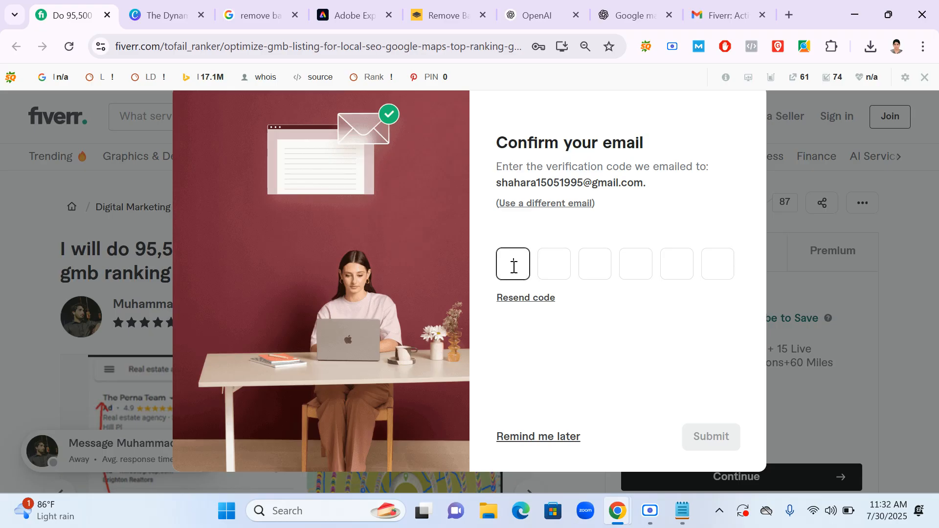
right_click(515, 268)
left_click(586, 293)
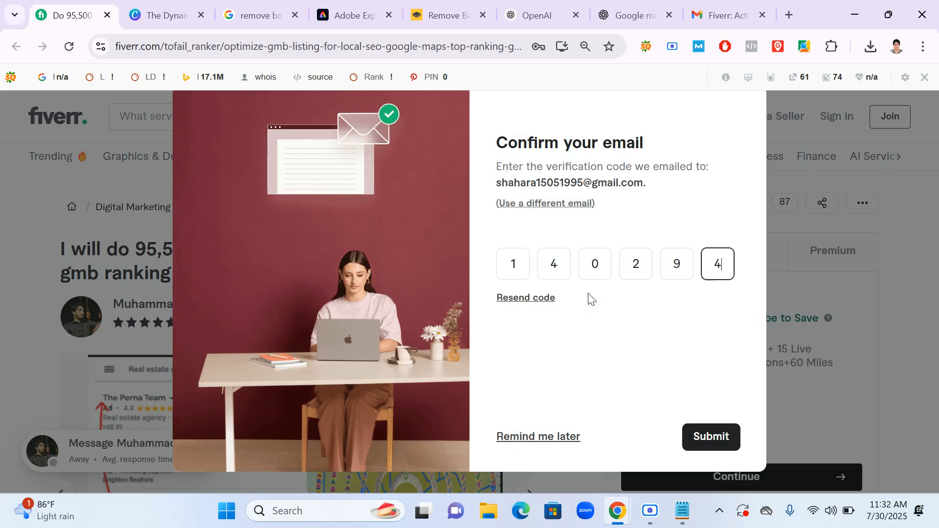
left_click(718, 435)
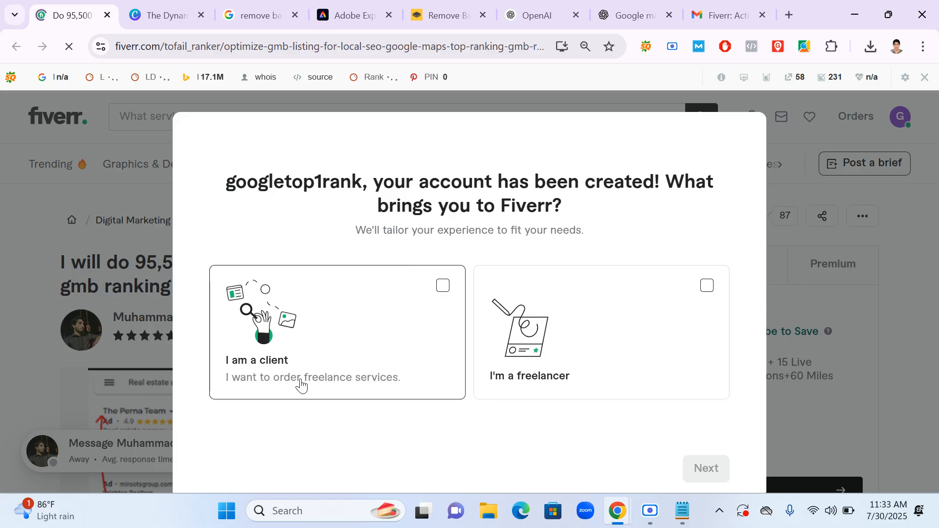
Choose the freelancer role for the new account and start completing the freelancer profile.
left_click(703, 292)
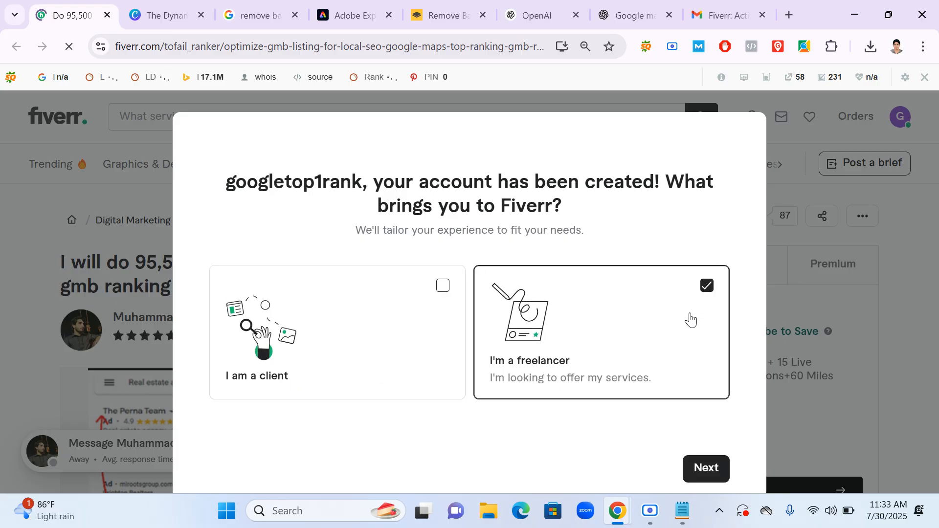
left_click(717, 472)
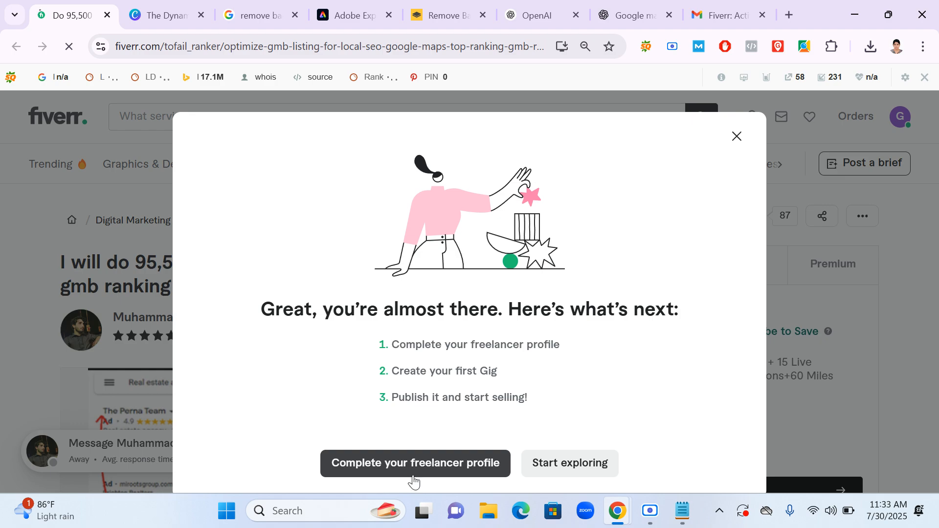
left_click(454, 473)
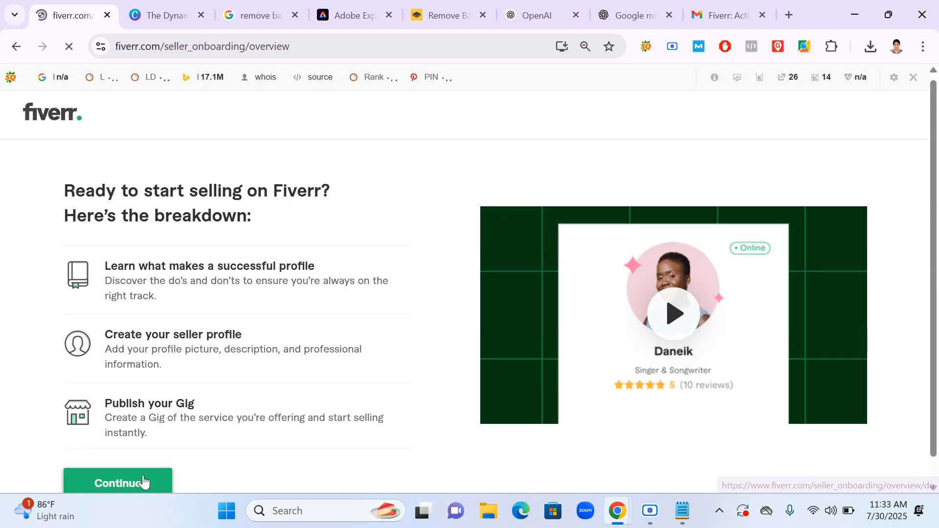
Proceed through the seller onboarding overview and its do's and don'ts pages to the Personal Info form.
left_click(142, 481)
scroll(433, 293, "down", 1)
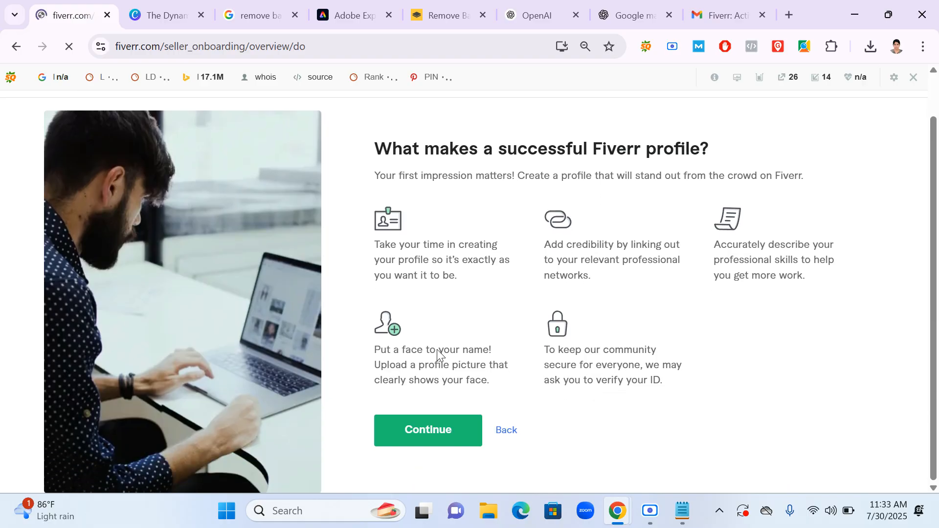
left_click(436, 442)
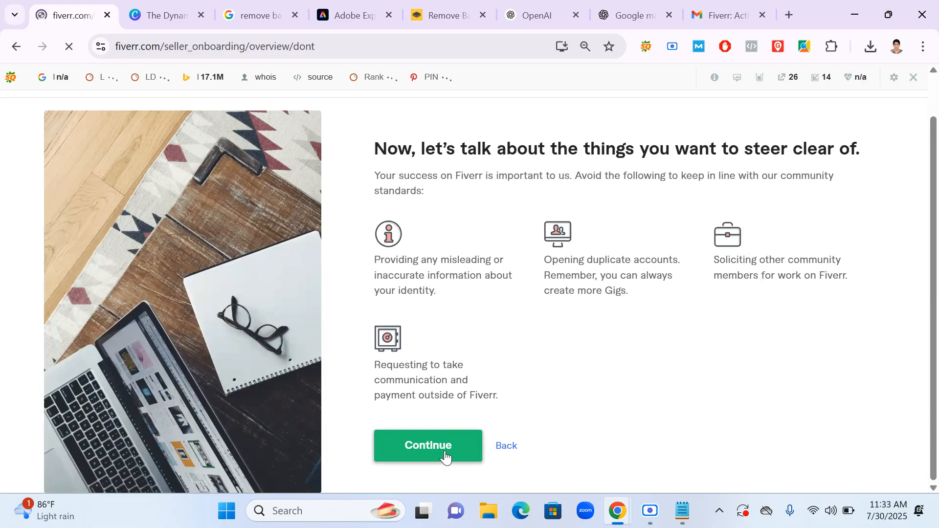
left_click(444, 452)
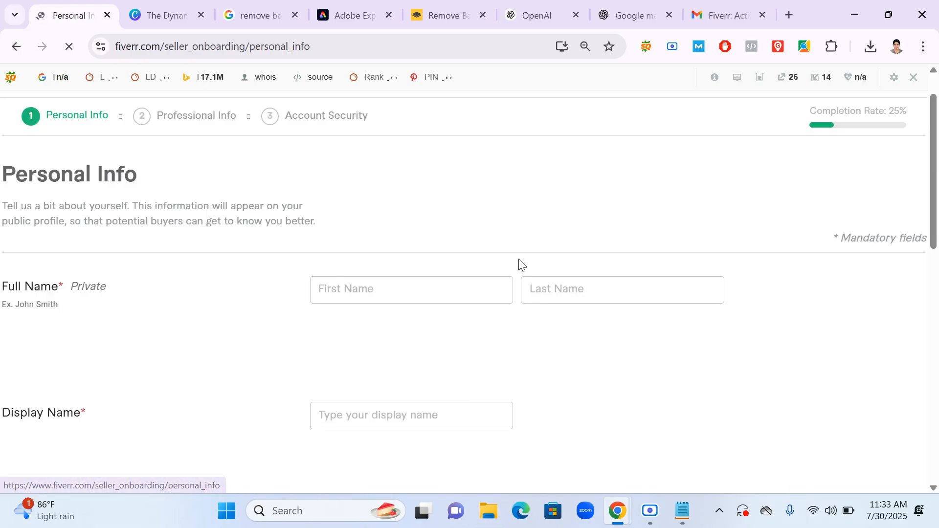
Enter the first word of the seller's first name in the Full Name section, removing the mistyped characters.
left_click(412, 287)
type("zsZ")
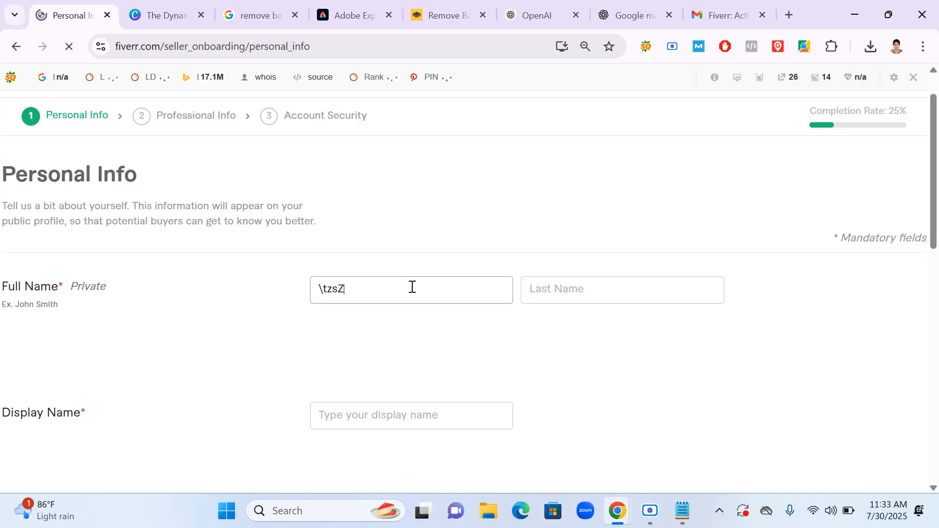
key("BackSpace")
key("BackSpace")
type("Z|MZ|Z")
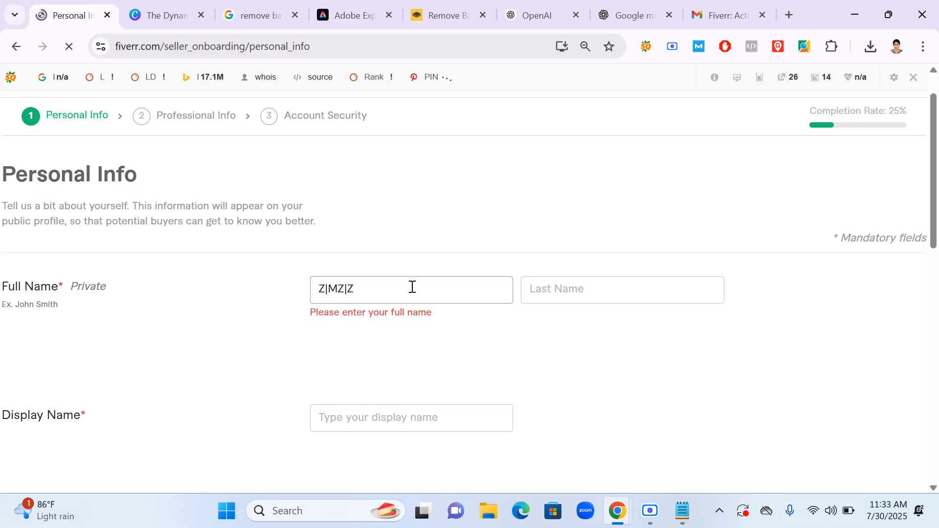
key("BackSpace")
key("BackSpace")
key("BackSpace")
type("st")
Clear the stray characters after the first word and begin the second word of the first name.
key("Left")
key("BackSpace")
key("BackSpace")
type("zx")
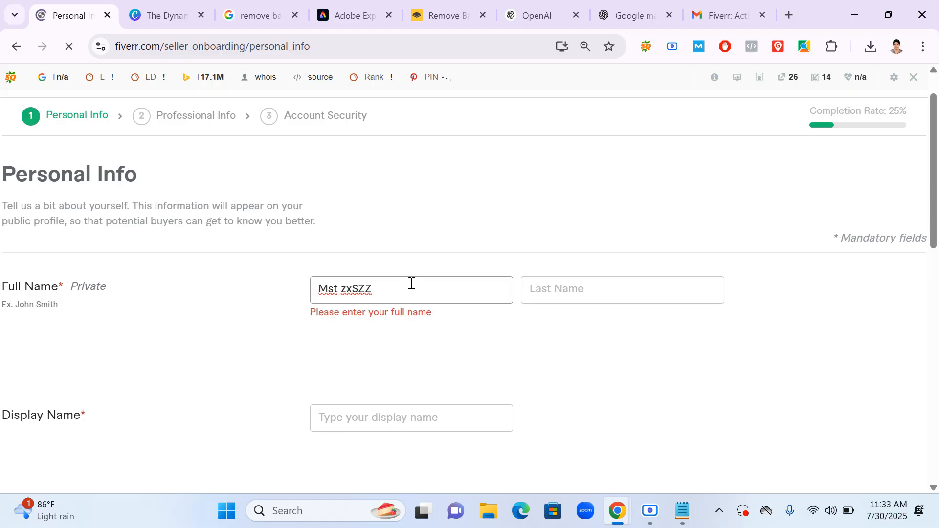
type("SZZ")
key("BackSpace")
key("Left")
key("BackSpace")
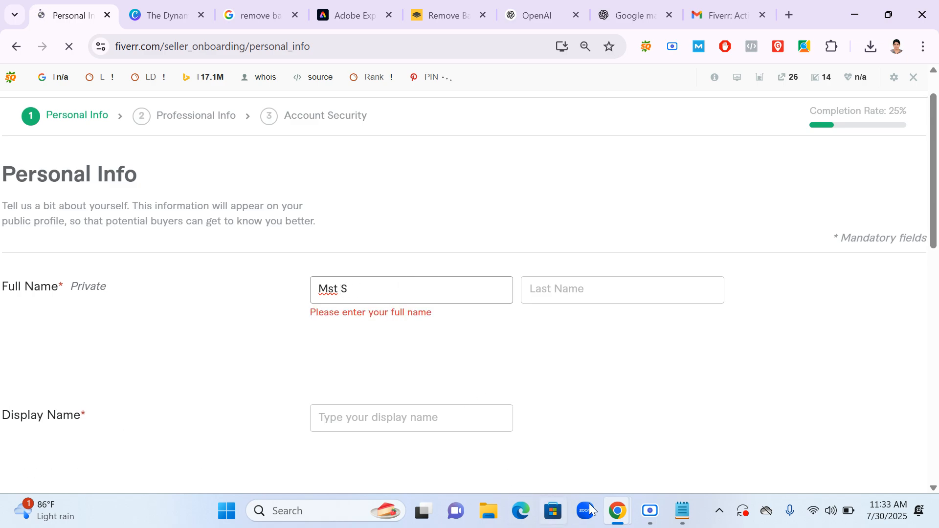
left_click(638, 513)
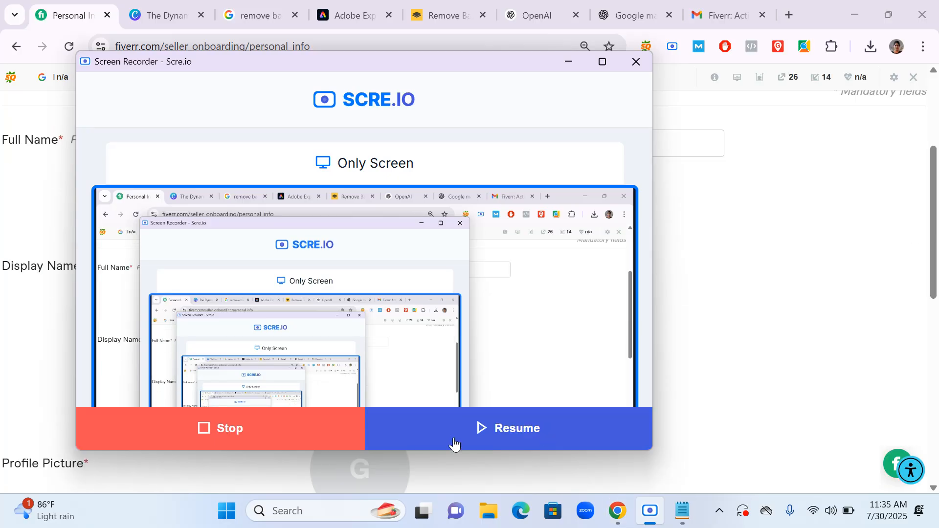
left_click(567, 58)
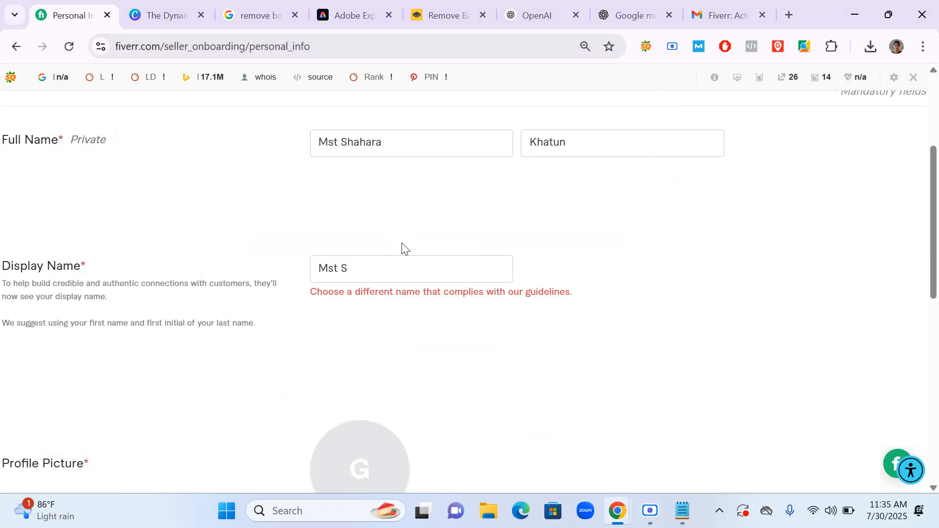
Replace the display name with the second word of the seller's first name.
left_click_drag(411, 140, 341, 138)
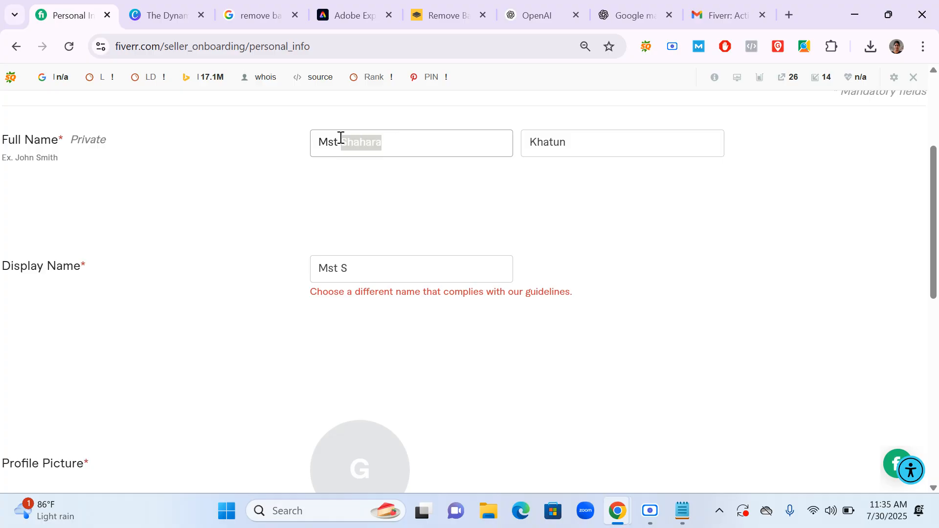
left_click_drag(377, 277, 299, 273)
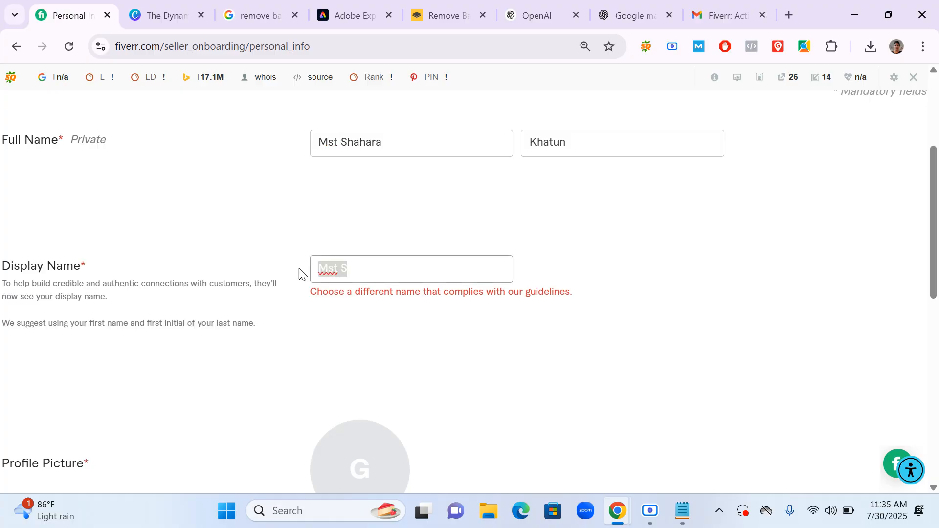
key("ctrl+v")
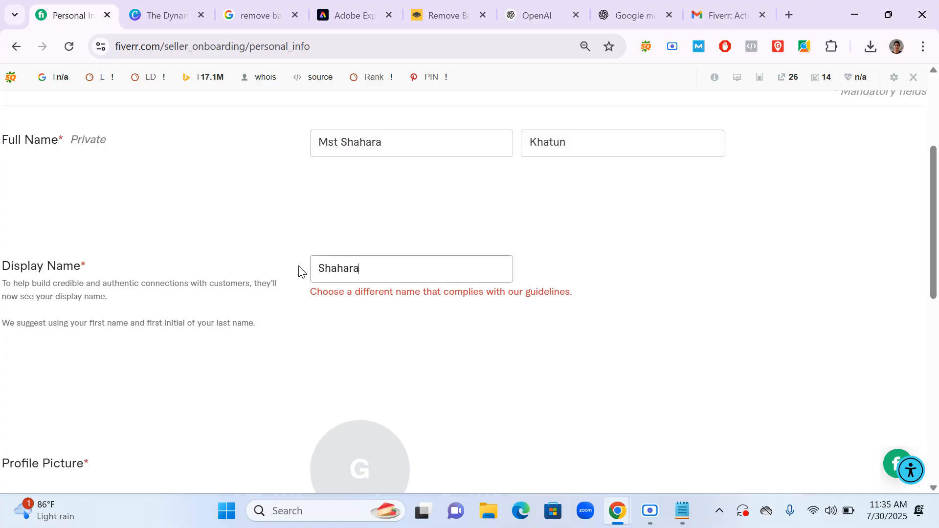
left_click(379, 230)
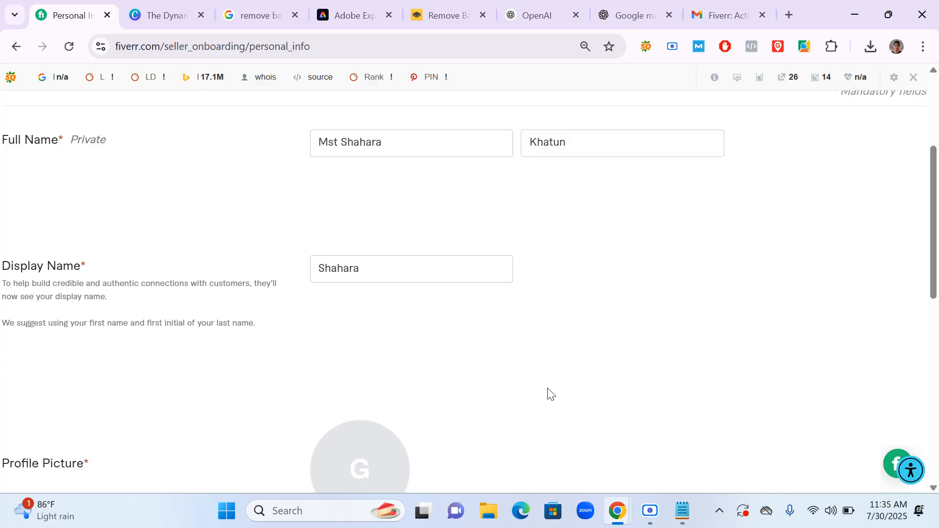
View the Google account's profile picture from a new browser tab, and close the picture dialog.
scroll(527, 384, "up", 4)
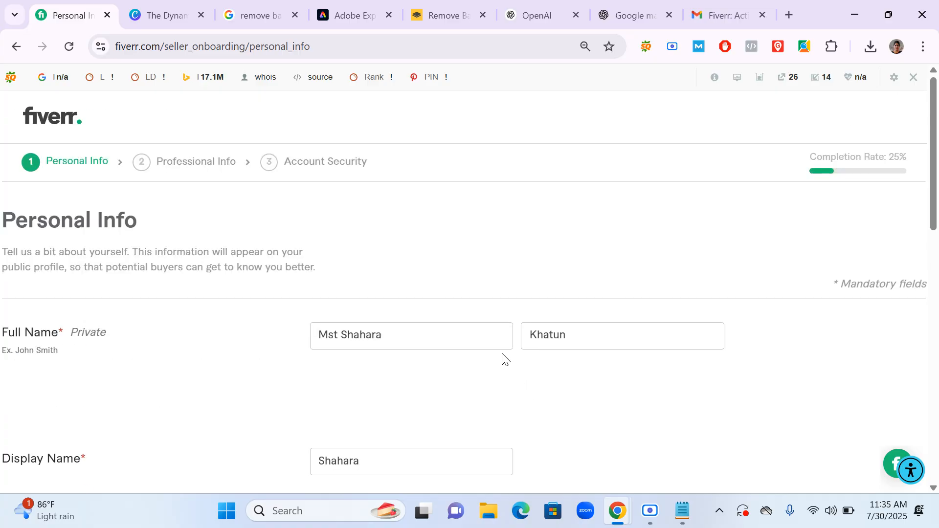
scroll(530, 336, "down", 8)
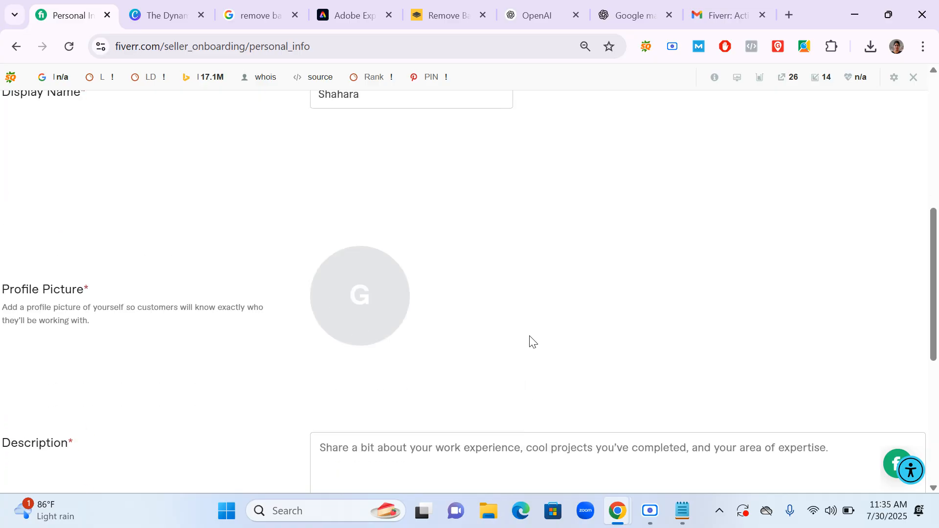
scroll(542, 337, "up", 5)
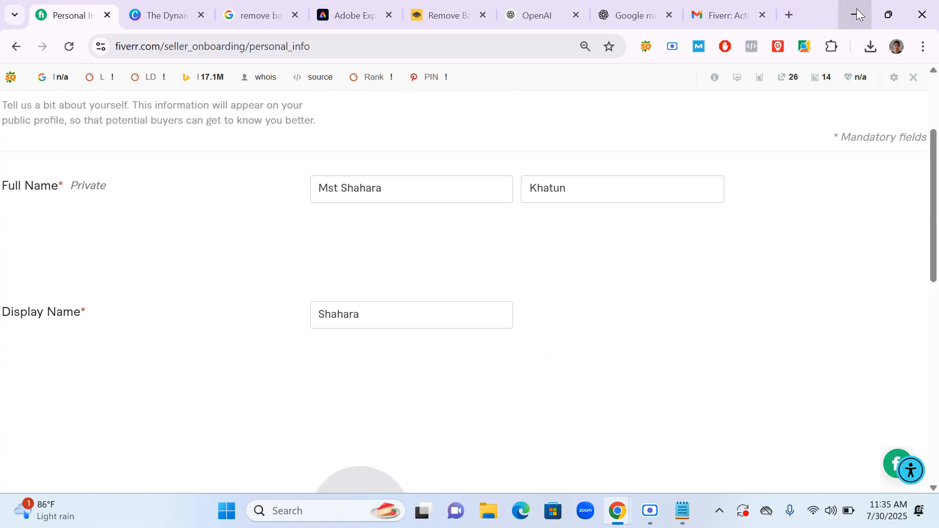
left_click(789, 14)
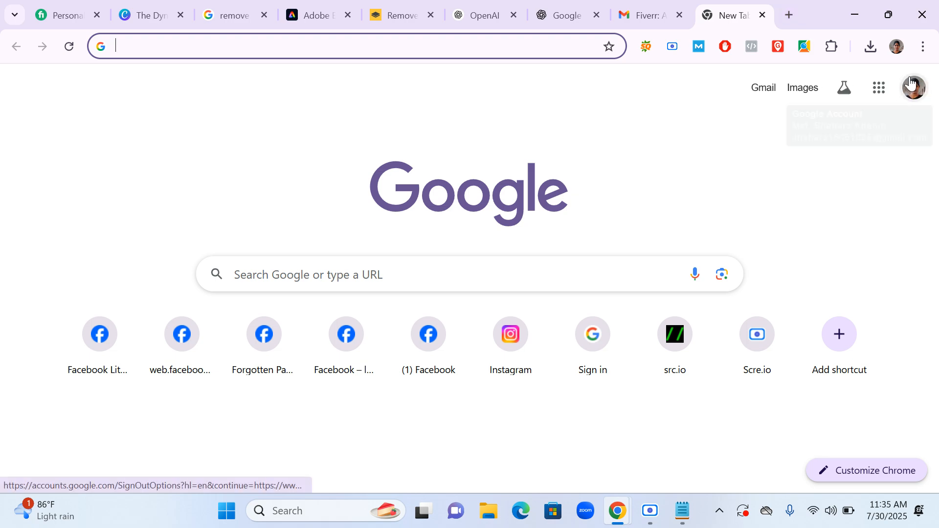
left_click(913, 88)
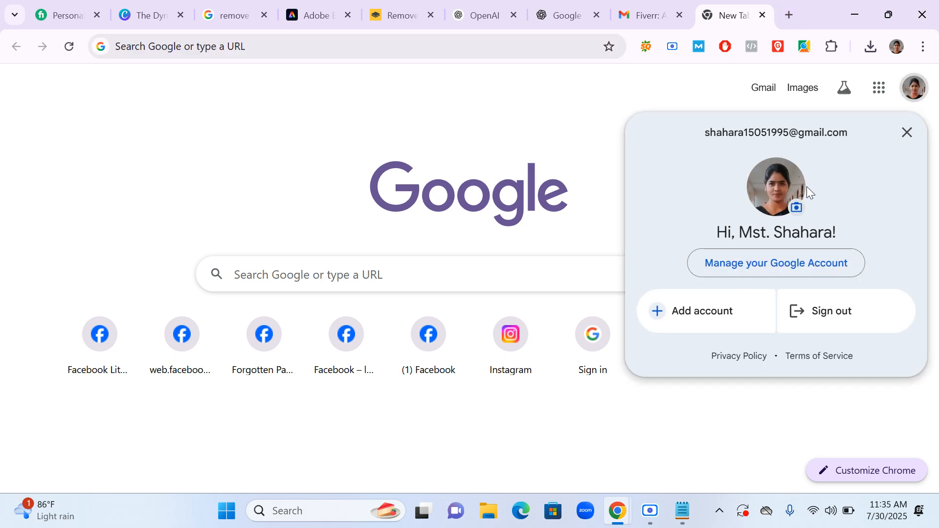
left_click(780, 182)
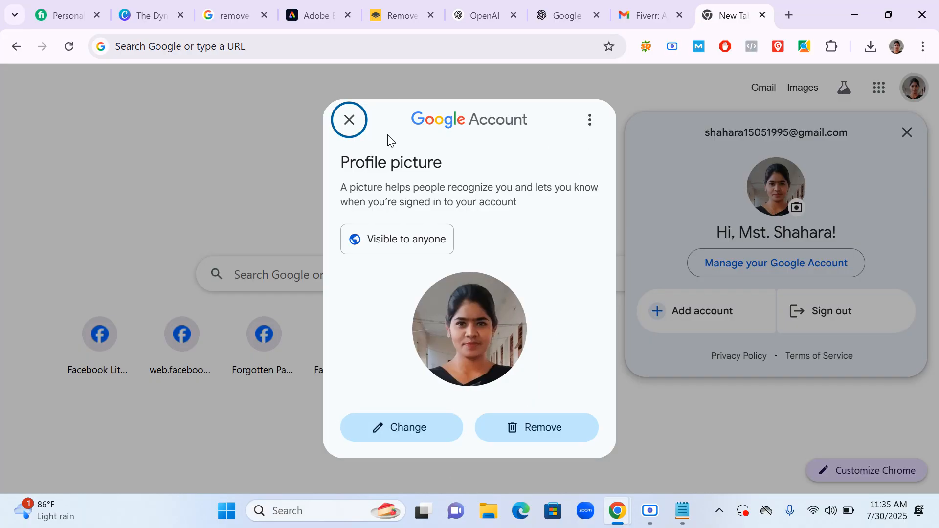
left_click(349, 120)
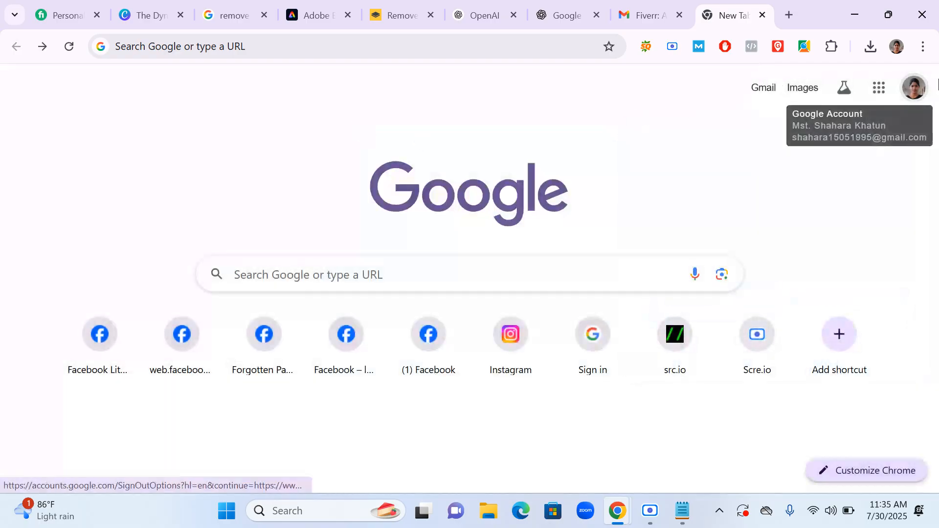
Reopen the Google account's profile picture and save it to the Desktop as a JPEG image named unnamed.
left_click(914, 88)
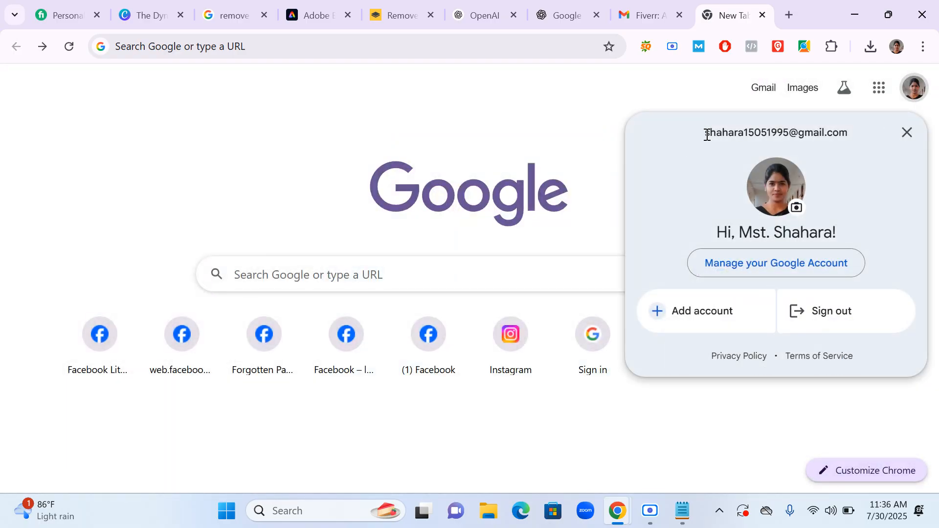
left_click_drag(707, 135, 840, 132)
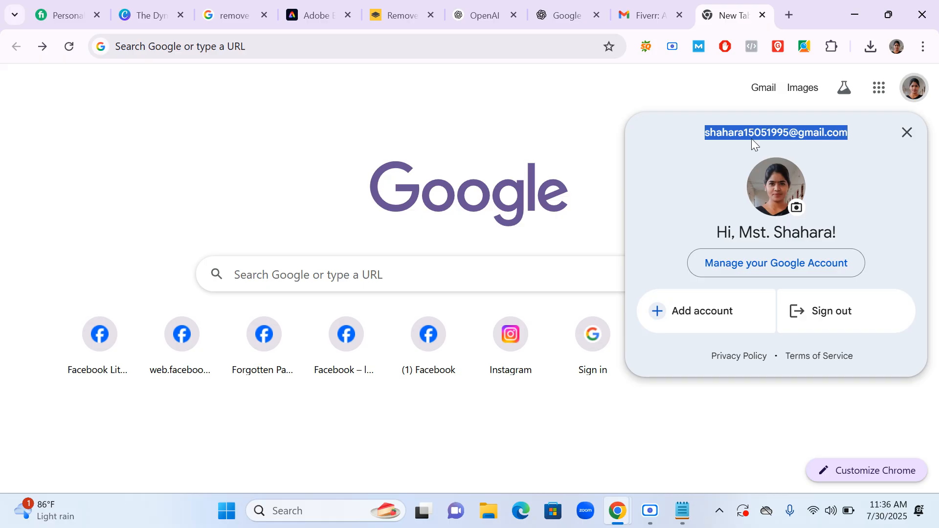
left_click(772, 186)
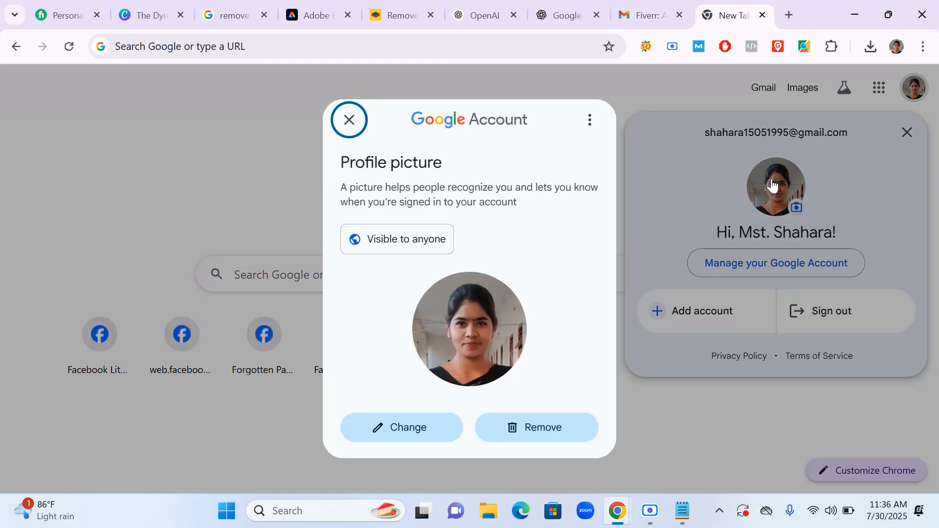
right_click(449, 302)
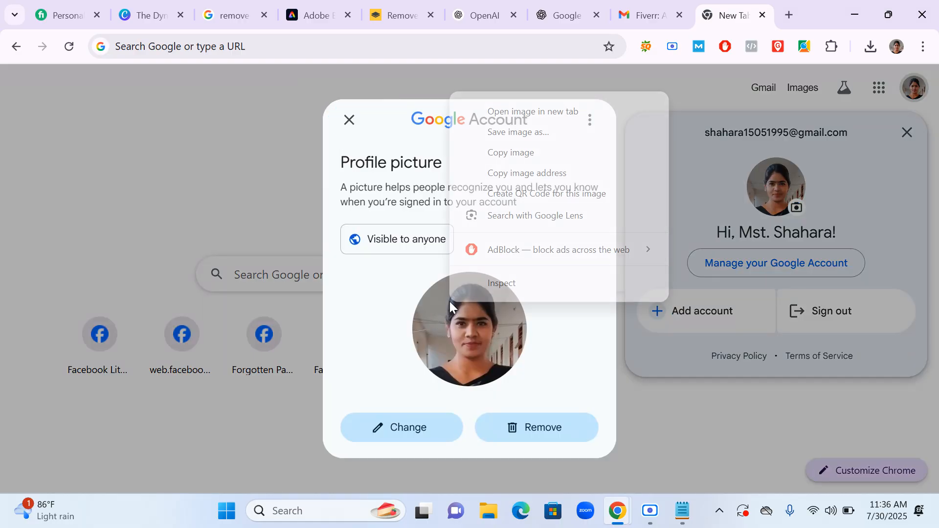
left_click(524, 130)
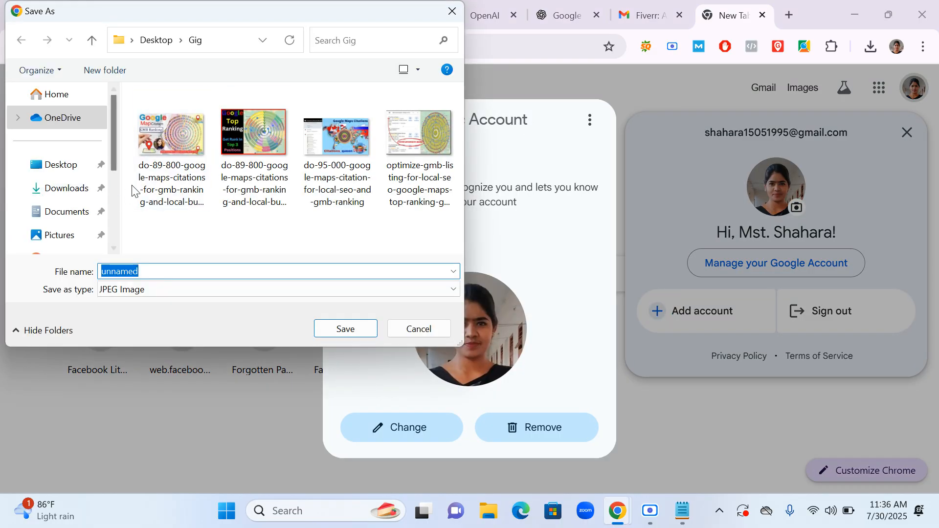
left_click(67, 162)
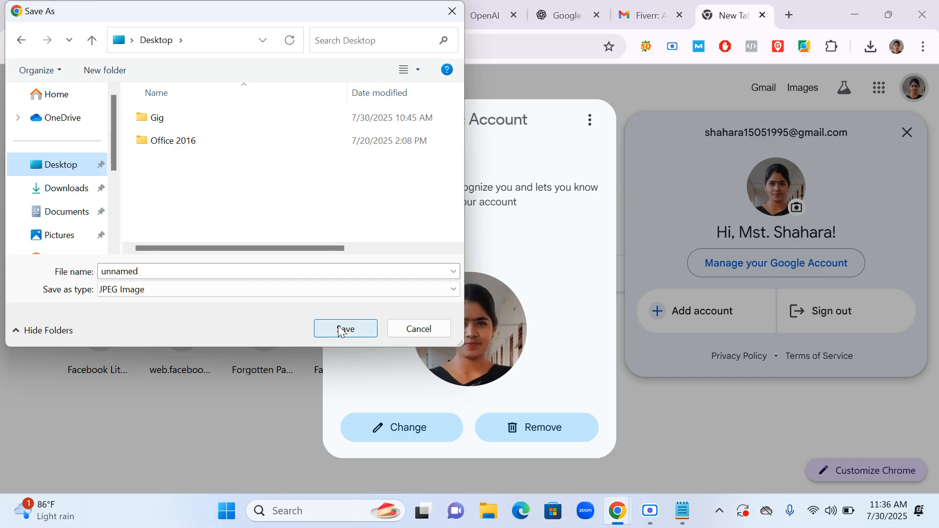
left_click(344, 328)
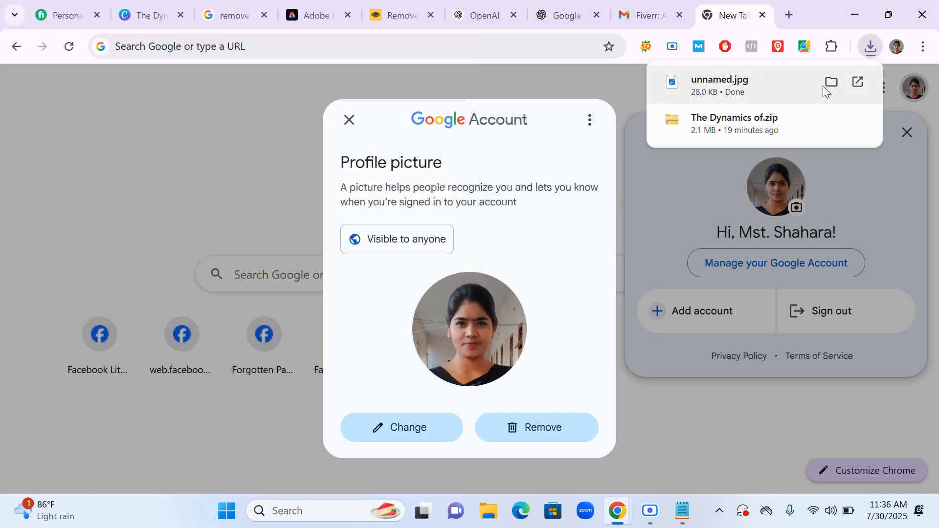
Show the downloaded unnamed image in its Desktop folder and try to open it.
left_click(830, 81)
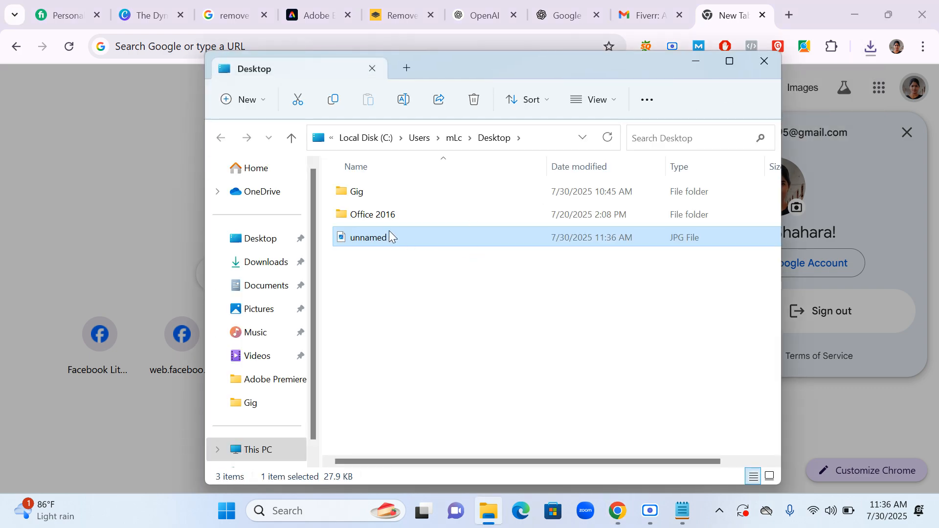
left_click(731, 63)
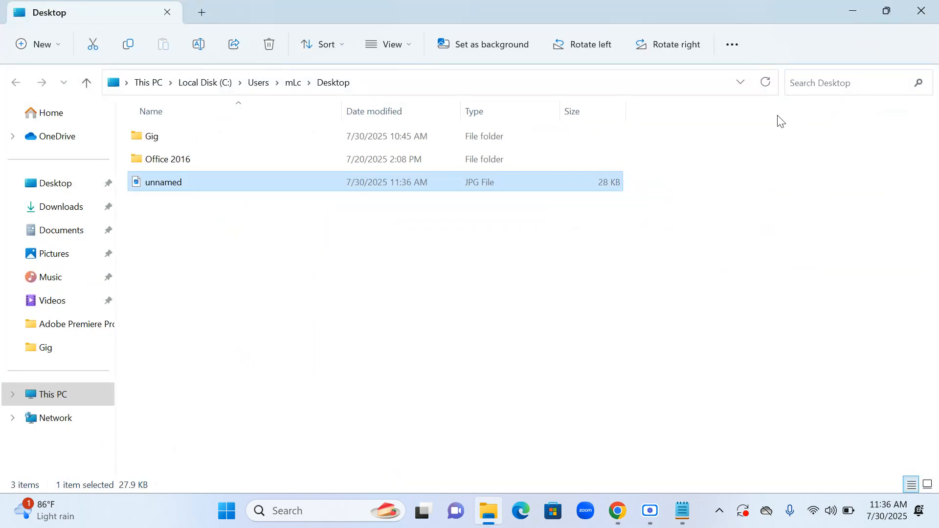
double_click(150, 186)
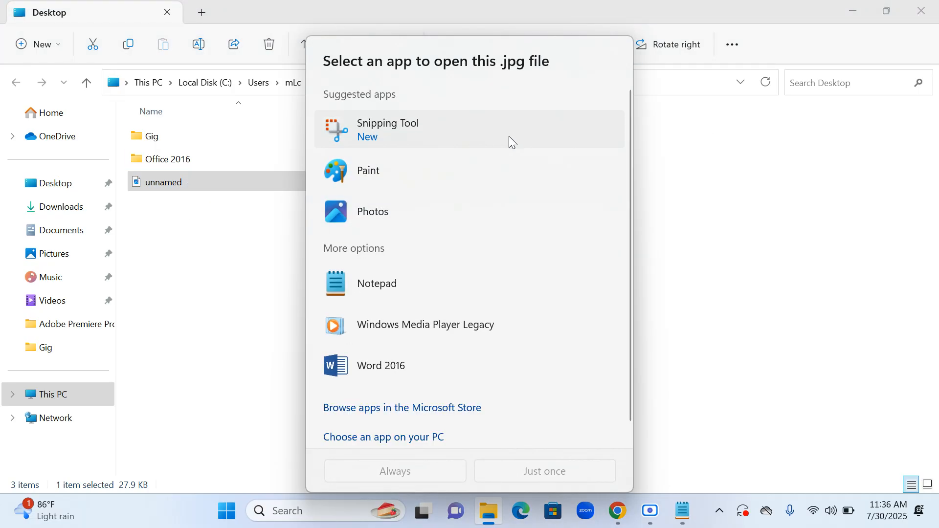
left_click(198, 181)
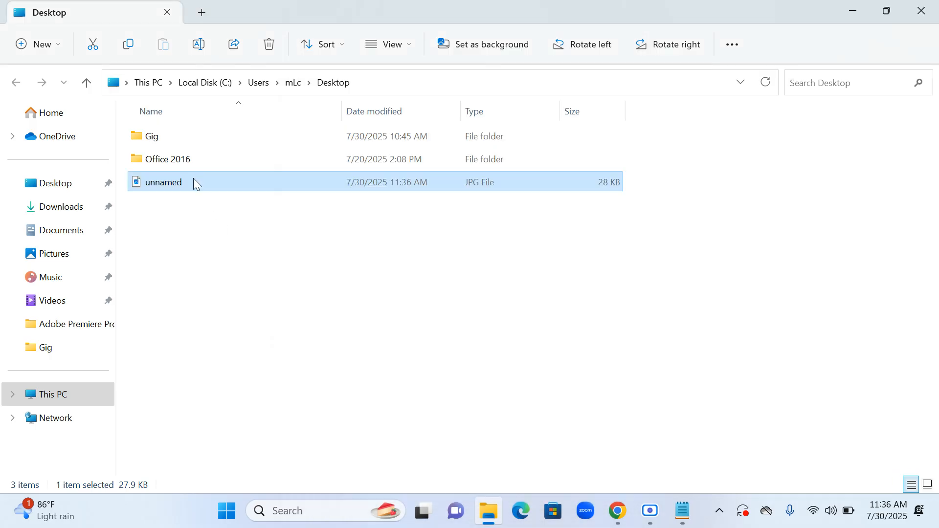
double_click(135, 184)
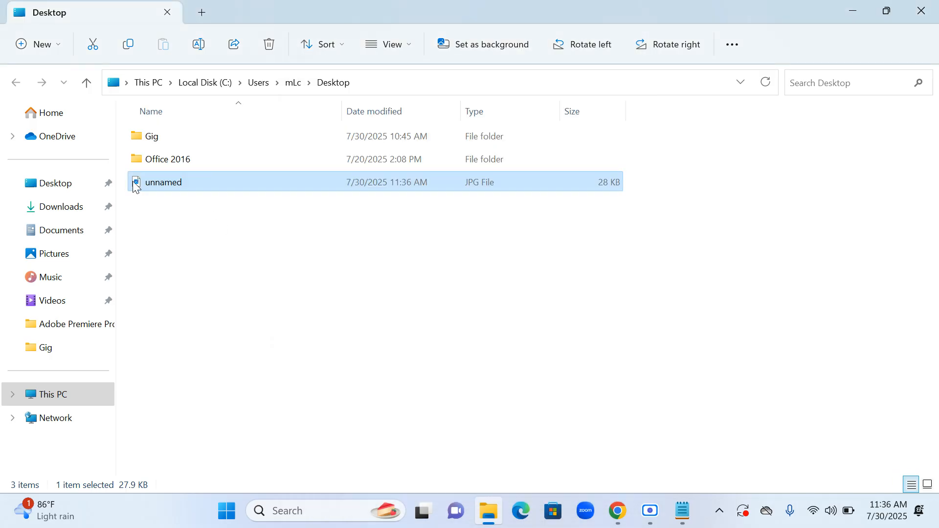
Switch the Desktop folder to large icons to preview the unnamed photo.
left_click(717, 217)
left_click(140, 180)
left_click(388, 48)
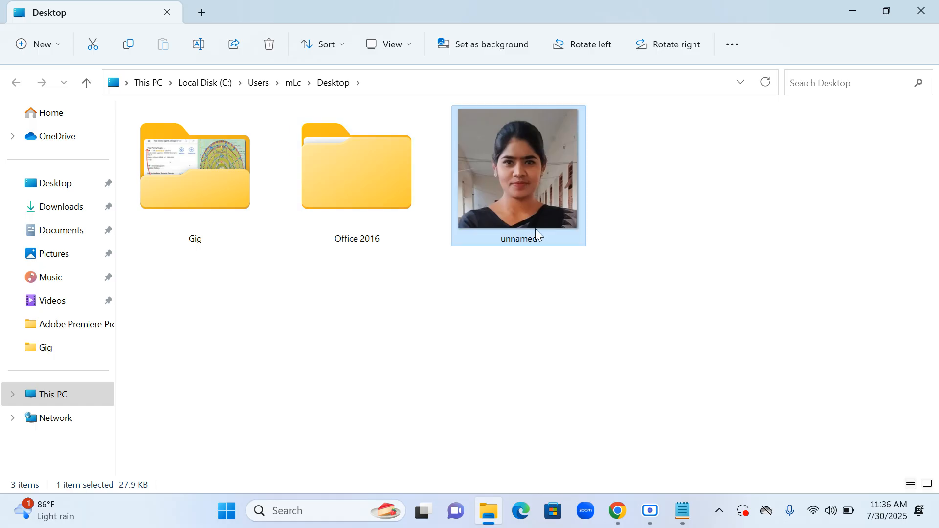
left_click(508, 286)
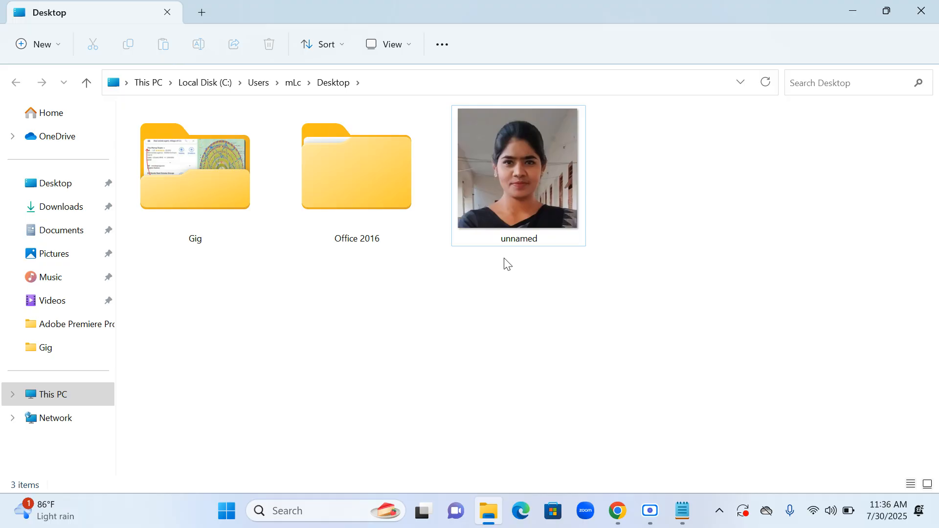
mouse_move(404, 243)
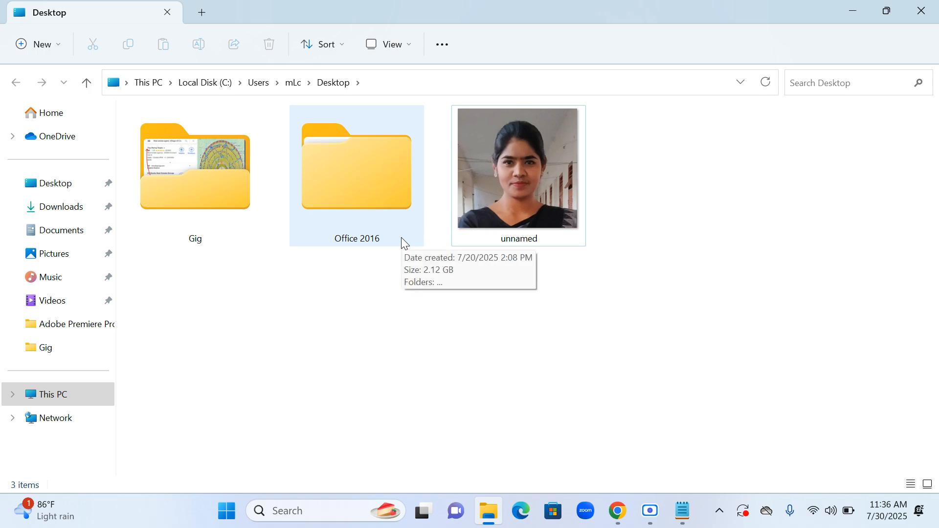
Return to the browser, close the Google profile picture dialog and open the Gmail inbox.
left_click(853, 14)
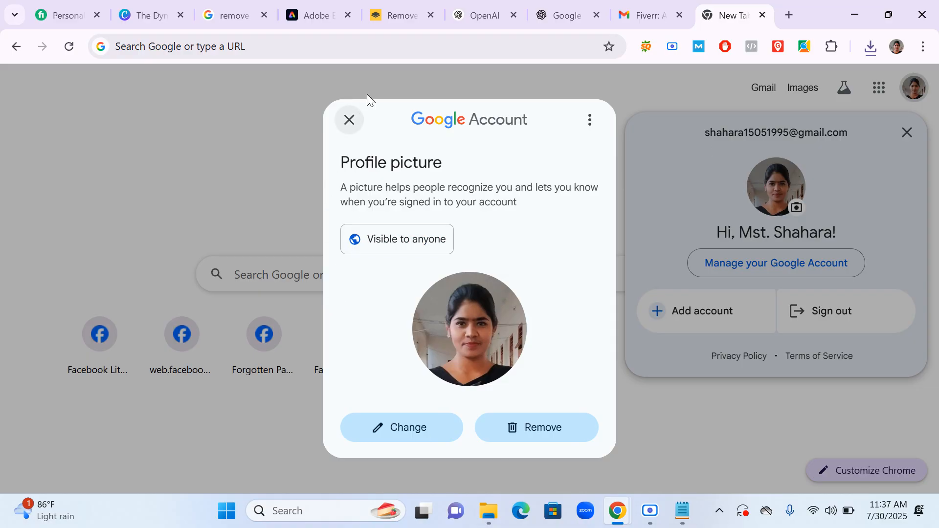
left_click(347, 130)
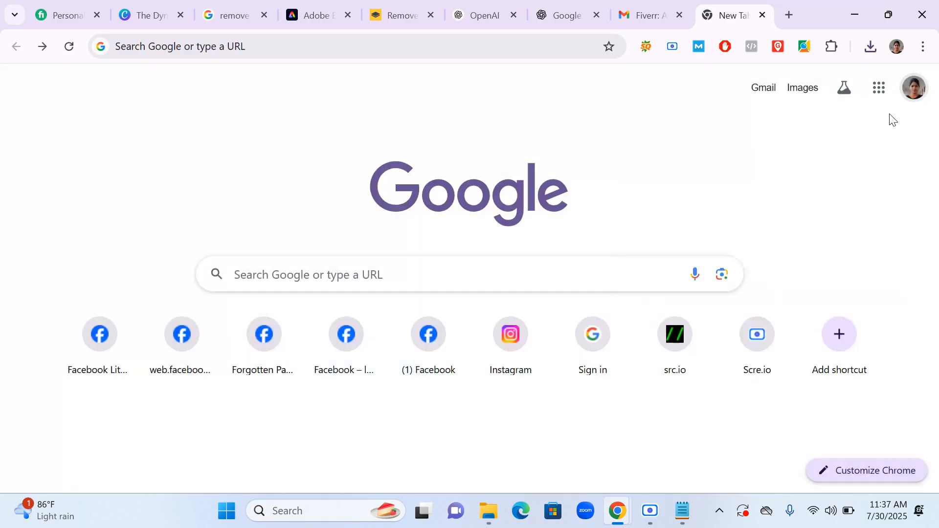
left_click(763, 88)
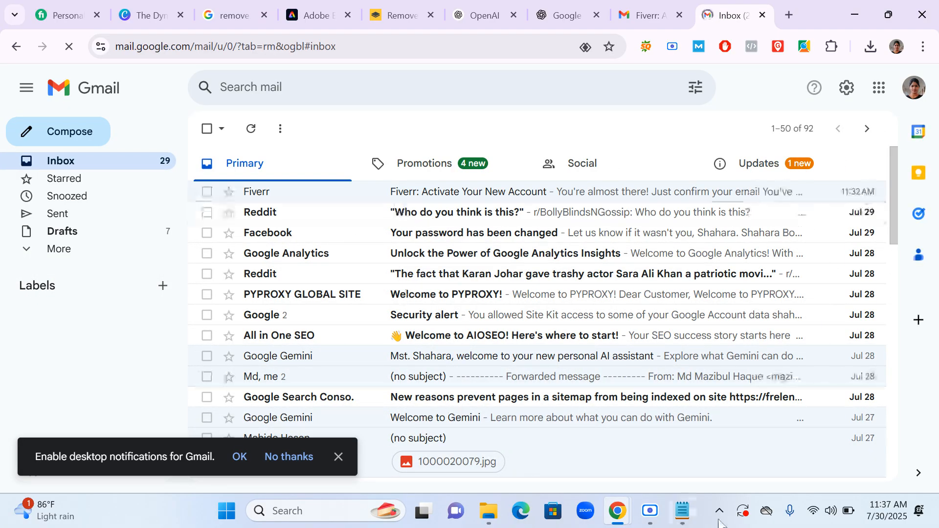
left_click(650, 510)
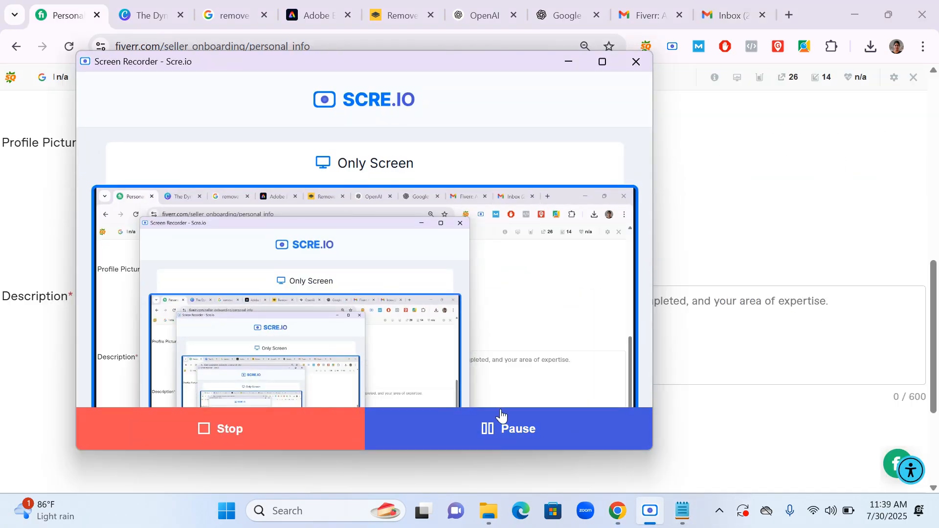
left_click(568, 62)
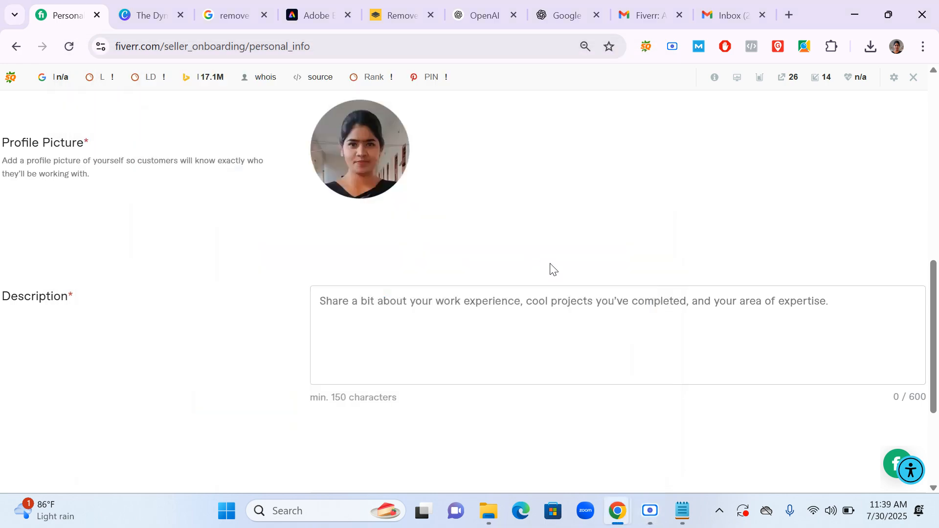
Review the name, profile picture, description and language fields of the Personal Info form.
scroll(457, 356, "up", 10)
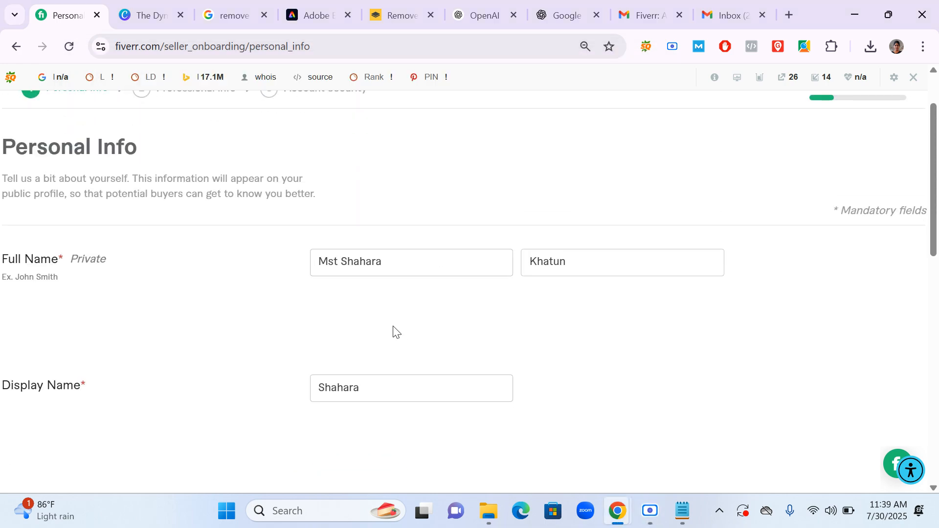
scroll(391, 327, "down", 10)
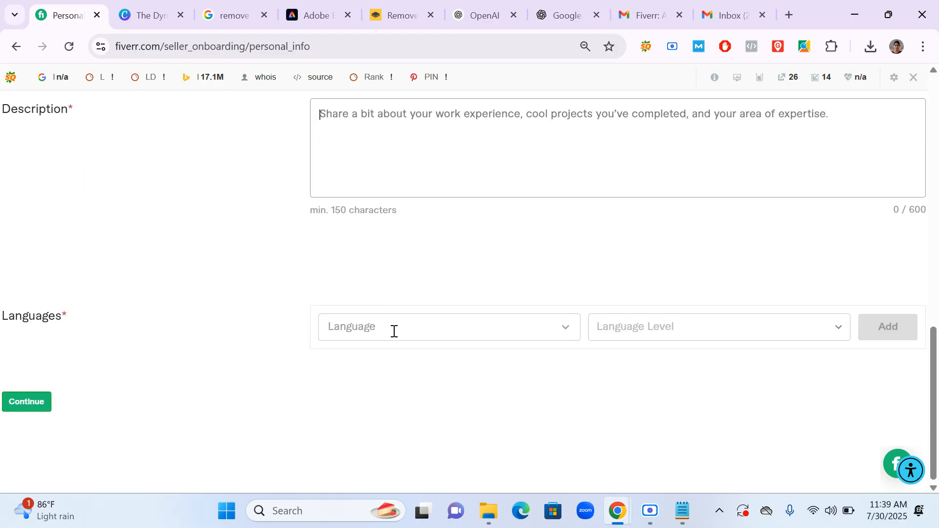
scroll(297, 277, "up", 3)
left_click_drag(18, 255, 54, 255)
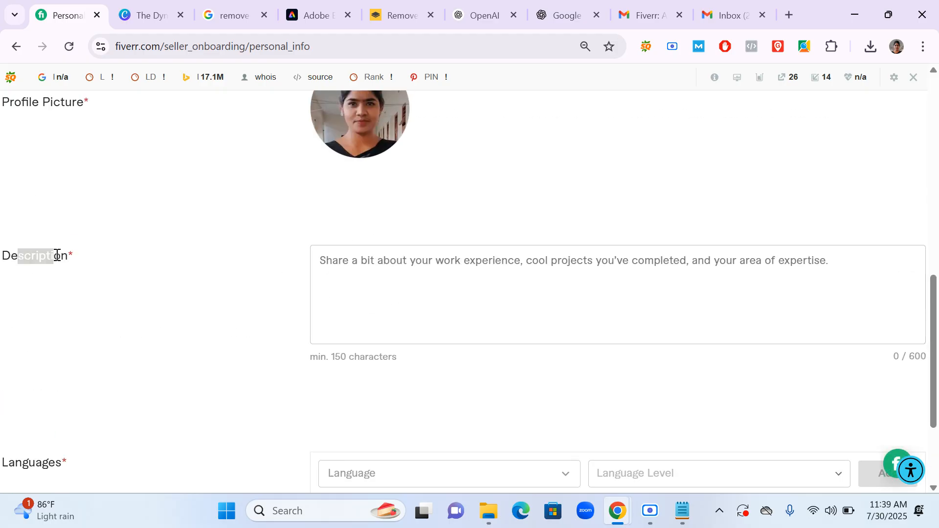
left_click(512, 270)
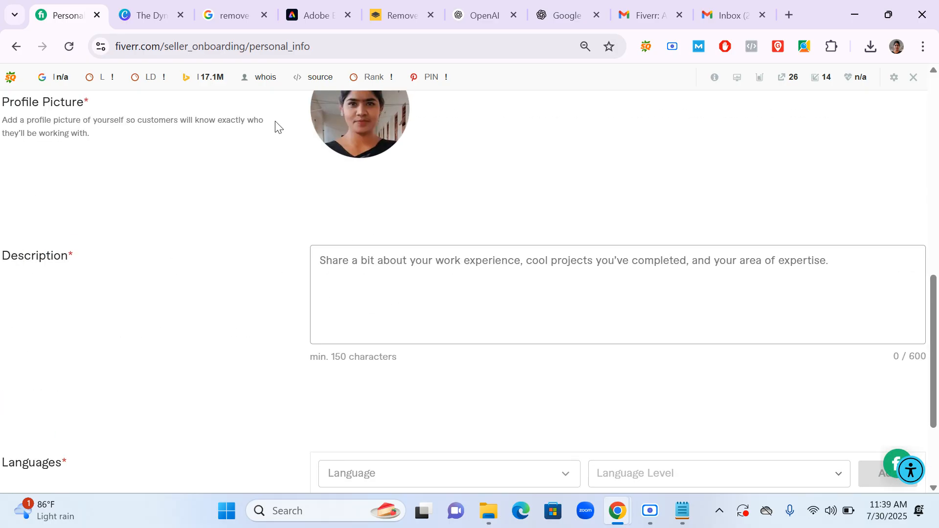
Switch to the existing ChatGPT conversation and begin a prompt reading "Give me fiverr over view about".
left_click(562, 3)
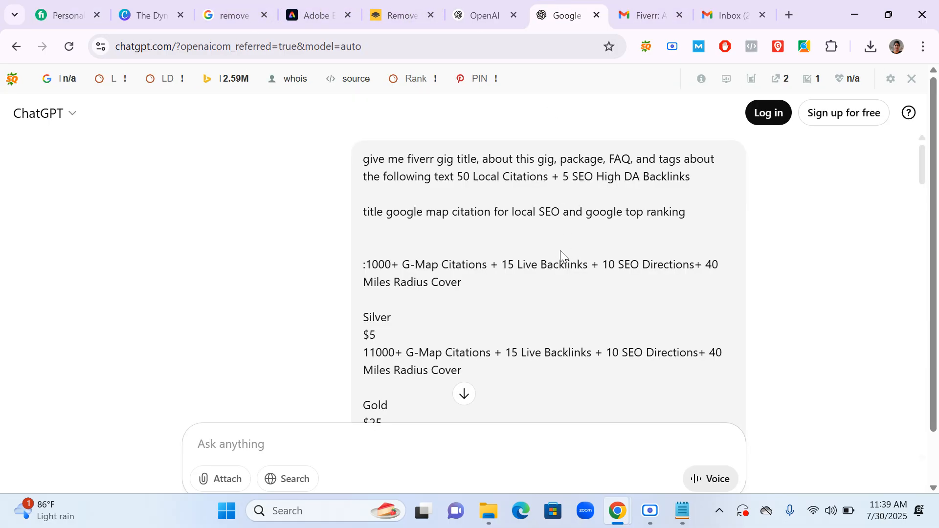
scroll(560, 252, "down", 20)
scroll(538, 288, "down", 8)
scroll(331, 388, "up", 1)
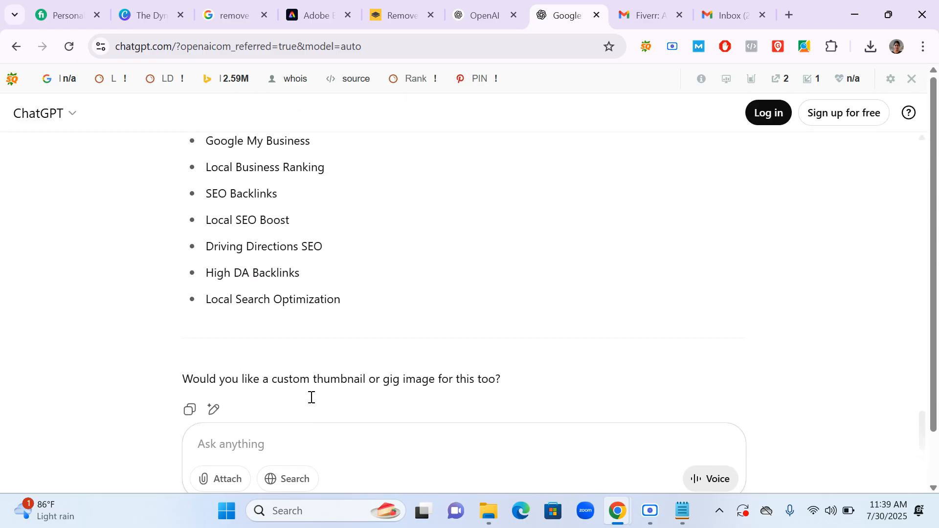
scroll(381, 289, "up", 8)
scroll(381, 321, "down", 9)
left_click(271, 387)
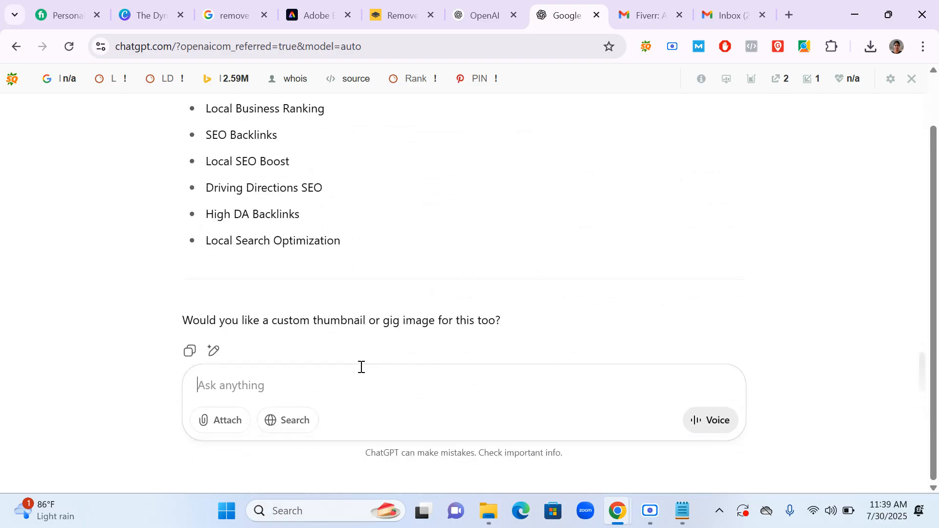
type("Give me ")
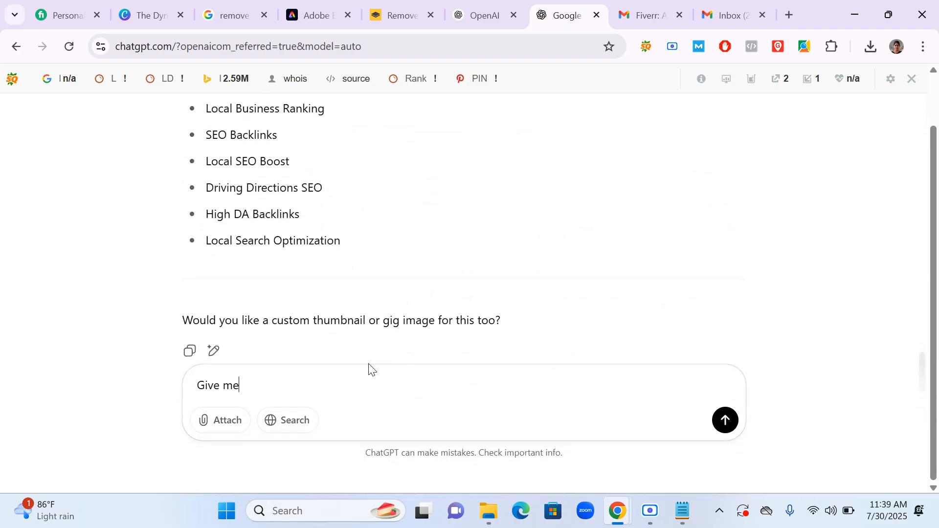
type("fiverr over view about")
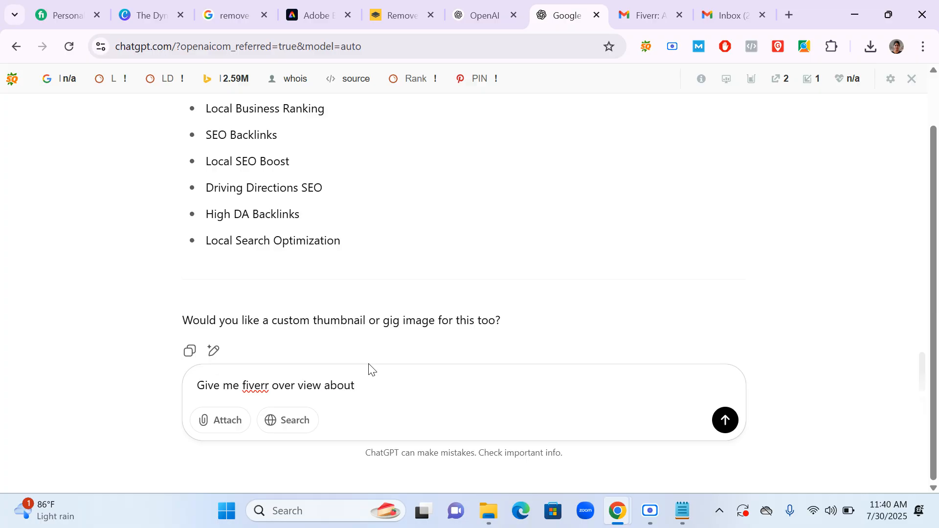
Add the topics "seo, digital marketing, web development, wordpress," to the unsent ChatGPT prompt.
type(" seo, digit")
type("al amr")
key("BackSpace")
key("BackSpace")
type("marke")
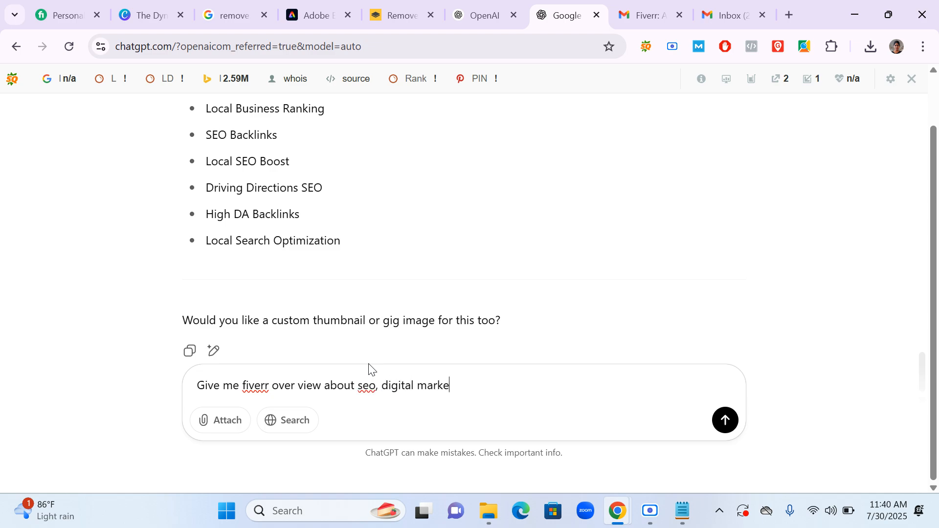
type("ting, web developmen")
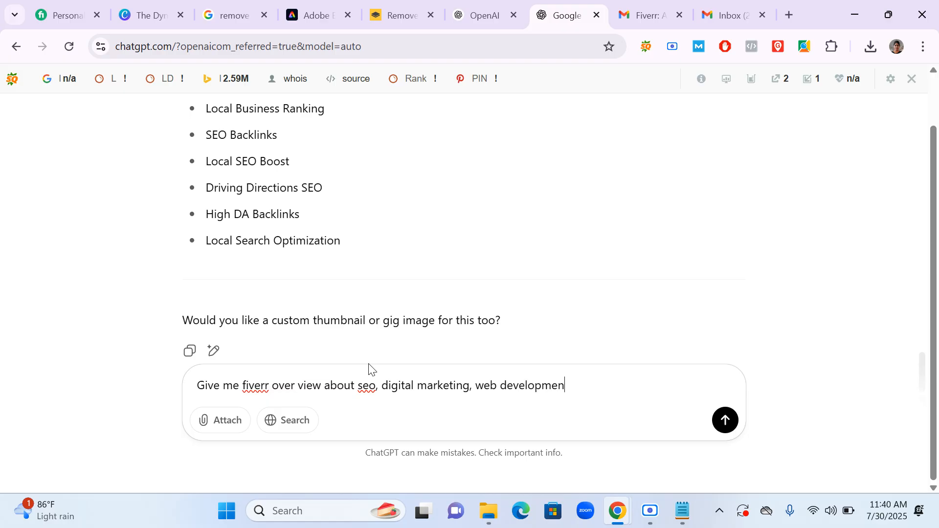
type("t, wordpress, ")
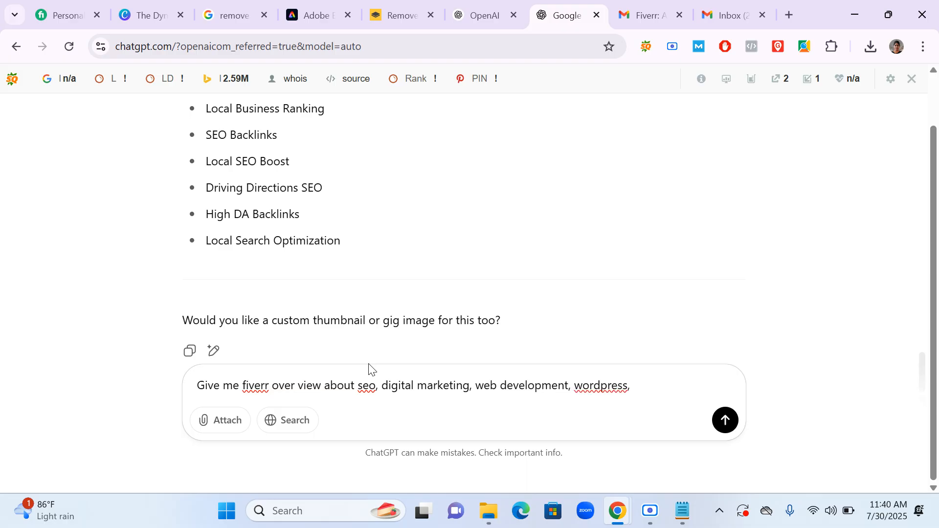
Complete the prompt with "HTML, CSS, JVA, Local seo, off page seo, Pinterest Marketing," and send it to ChatGPT.
type("HT")
type("M")
key("BackSpace")
type("TML, CSS, JVA, Loc")
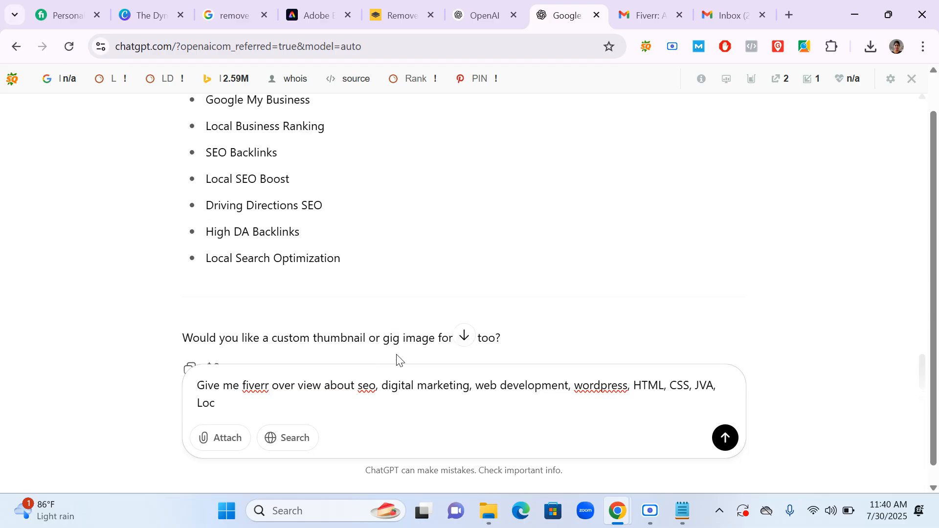
type("al seo, off page seo, Pinterest Marketing,")
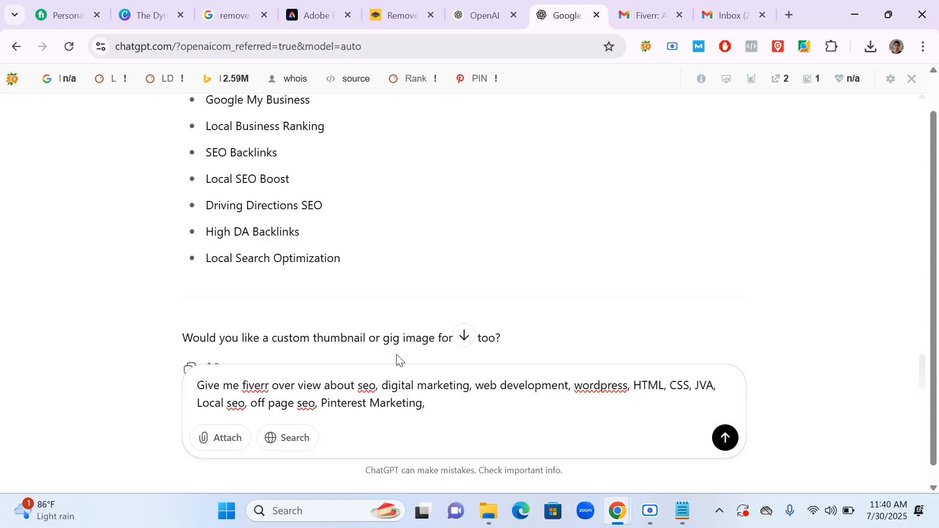
key("Return")
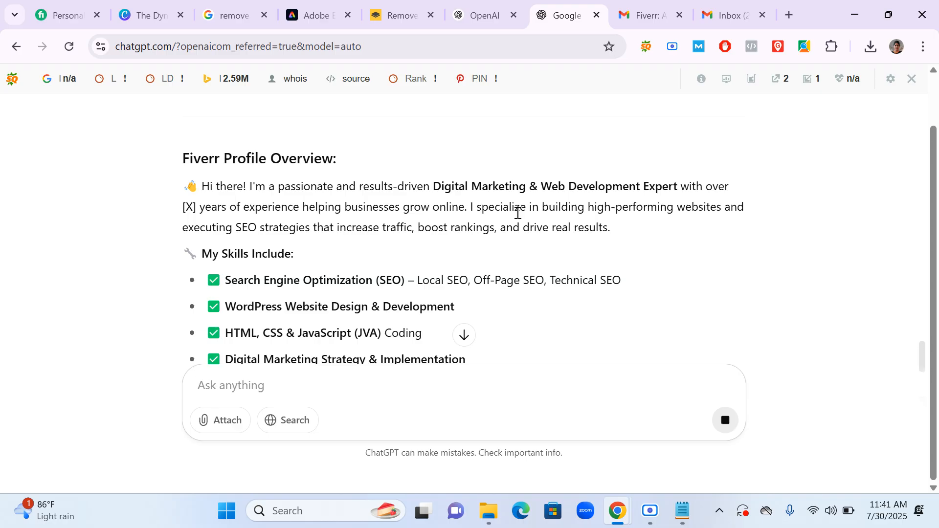
Read the generated Fiverr profile overview and copy it from "Hi there!" through "expertise to help you succeed.".
scroll(481, 222, "down", 3)
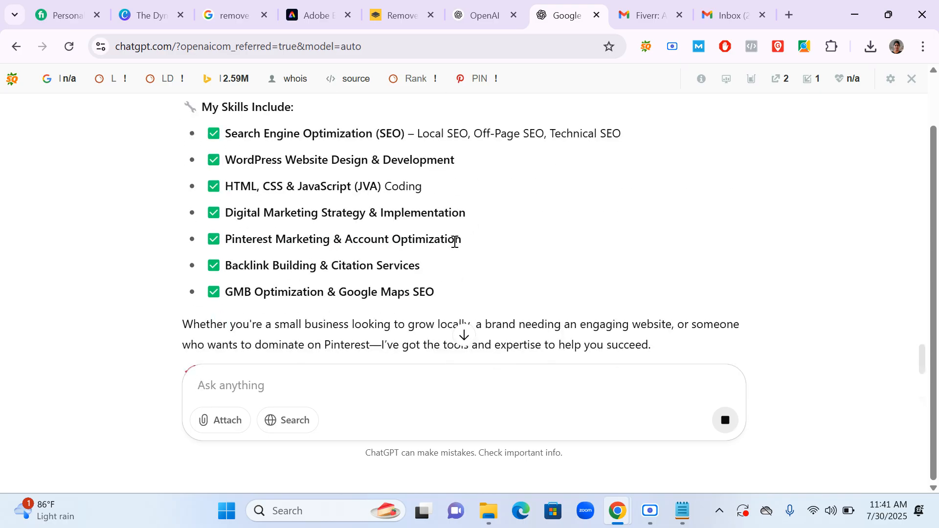
scroll(452, 242, "up", 4)
scroll(451, 246, "down", 1)
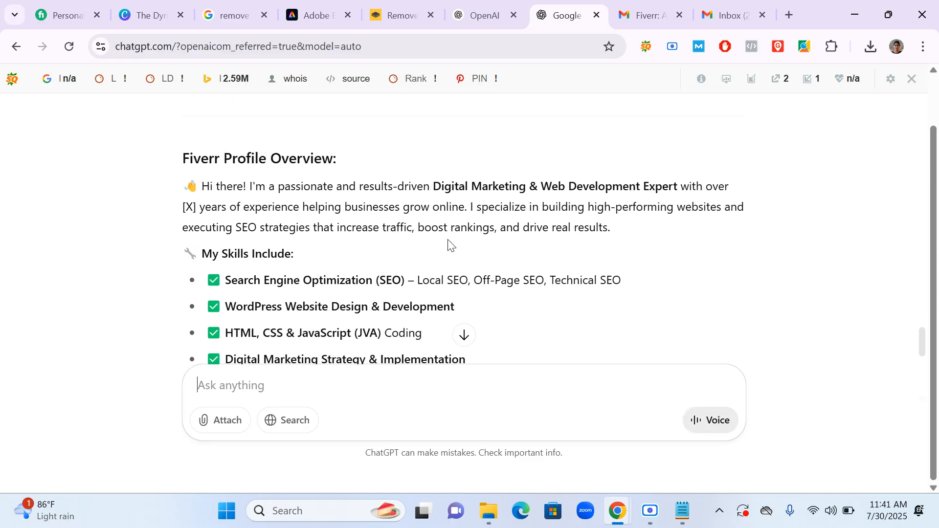
scroll(448, 240, "down", 4)
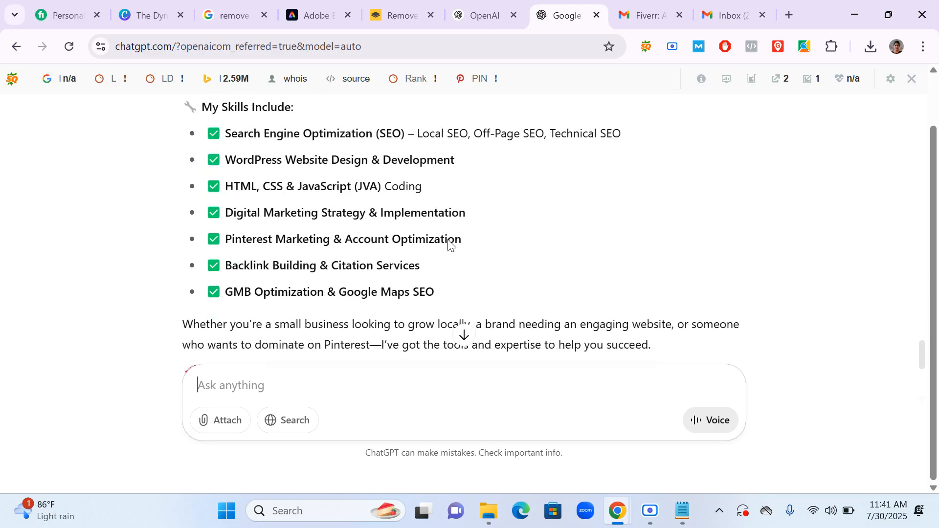
scroll(447, 243, "down", 1)
scroll(447, 242, "up", 5)
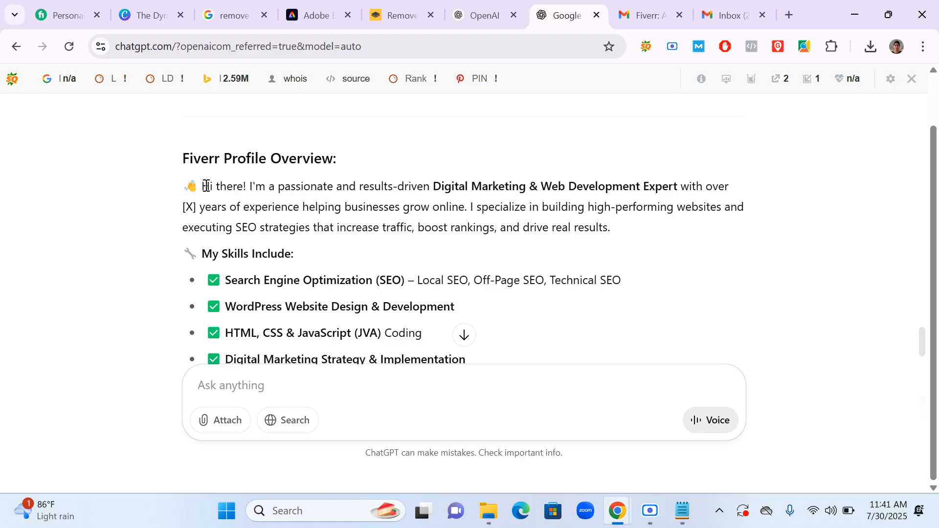
left_click_drag(198, 186, 669, 272)
scroll(338, 254, "down", 2)
scroll(336, 254, "down", 3)
right_click(396, 260)
left_click(455, 281)
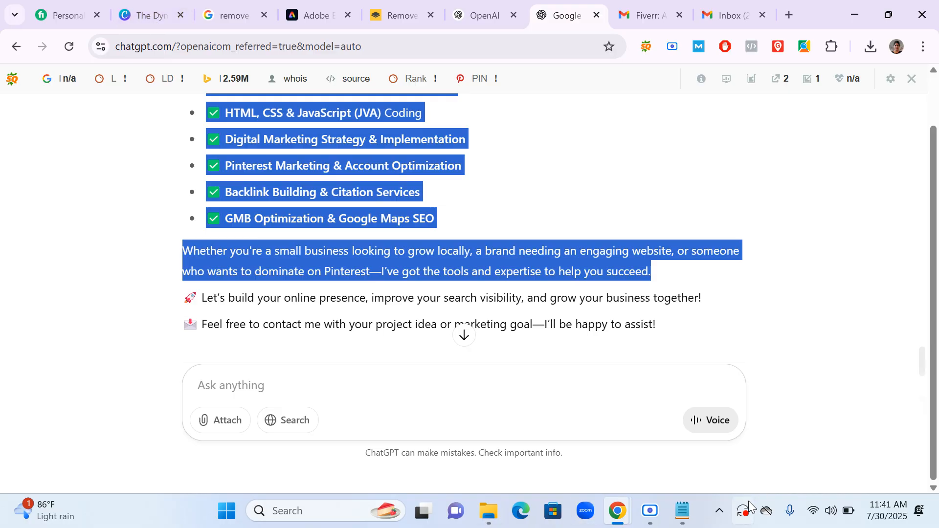
Paste the copied overview into the Fiverr Description field and check how its ending fits the character limit.
left_click(682, 510)
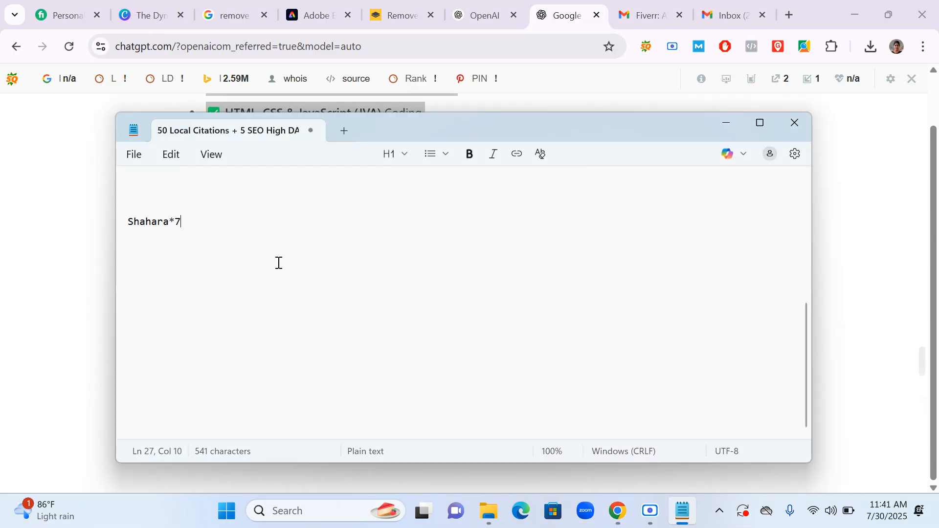
left_click(73, 12)
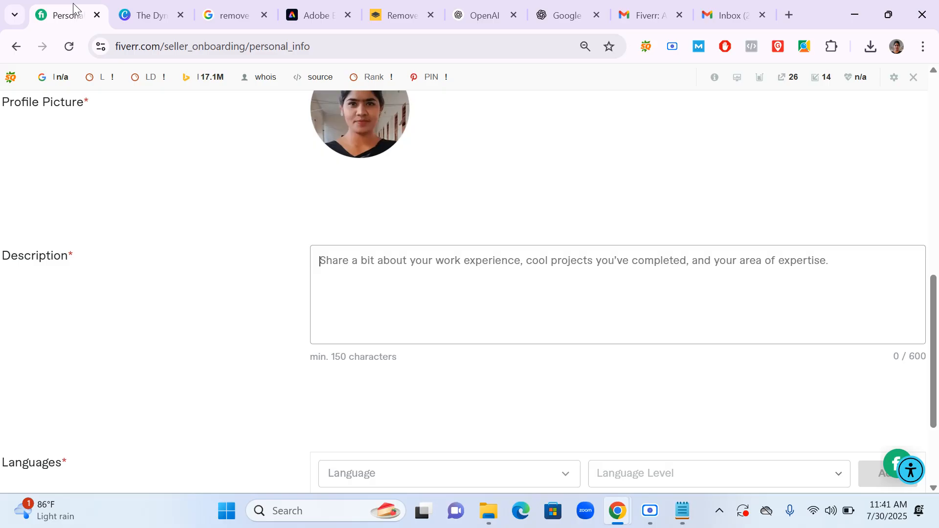
right_click(372, 270)
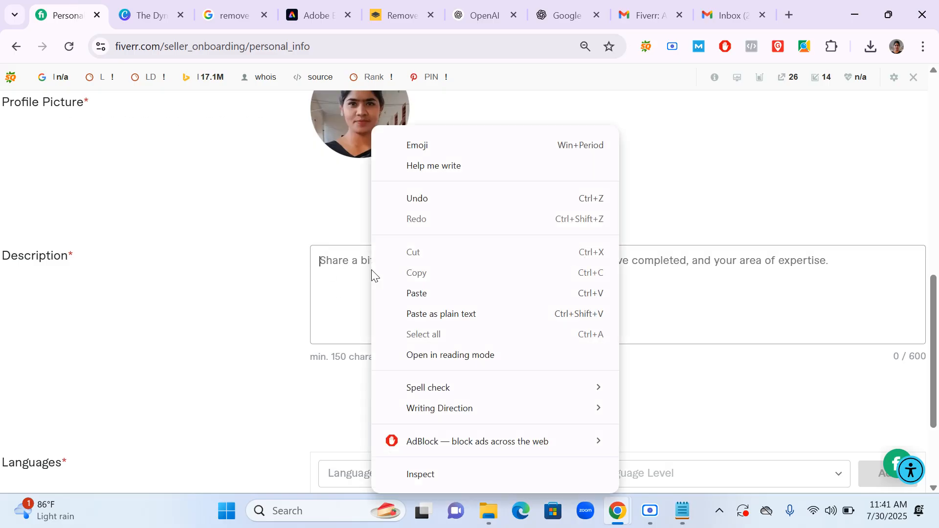
left_click(447, 297)
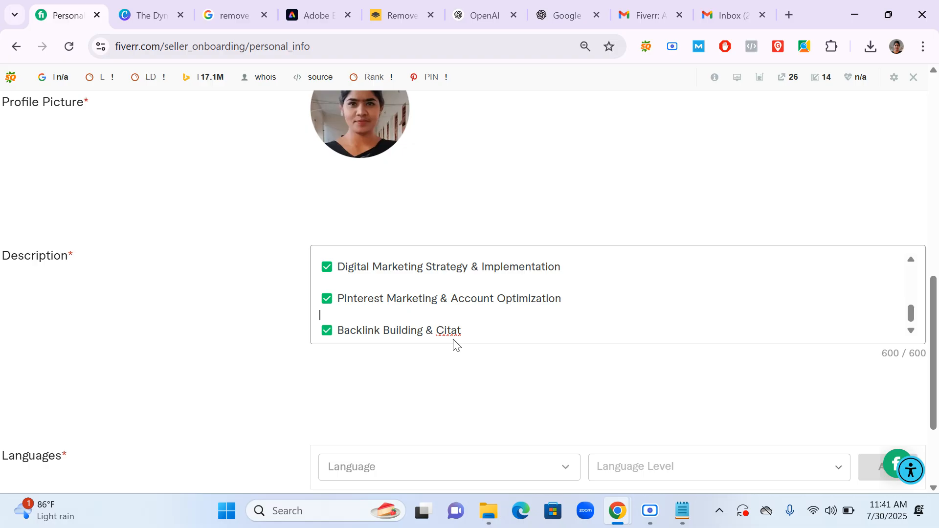
left_click_drag(427, 333, 521, 325)
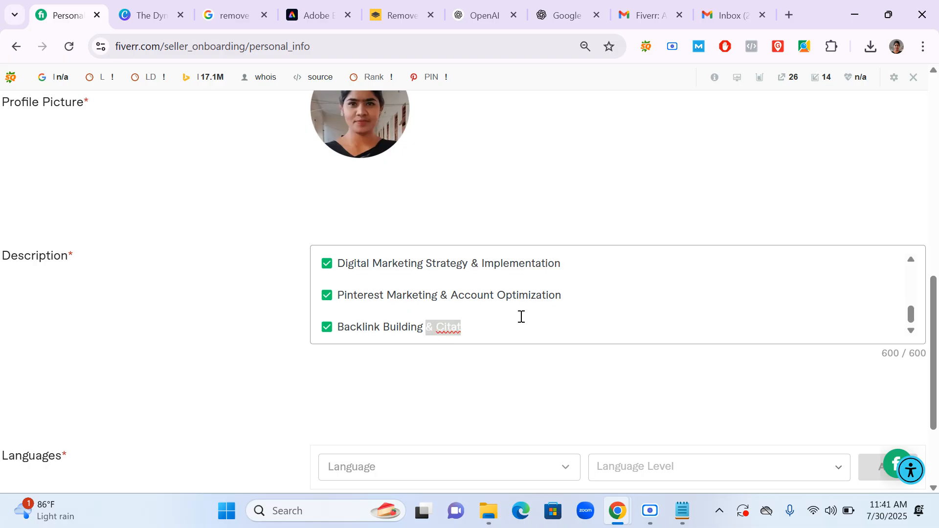
scroll(597, 312, "up", 5)
scroll(599, 313, "down", 5)
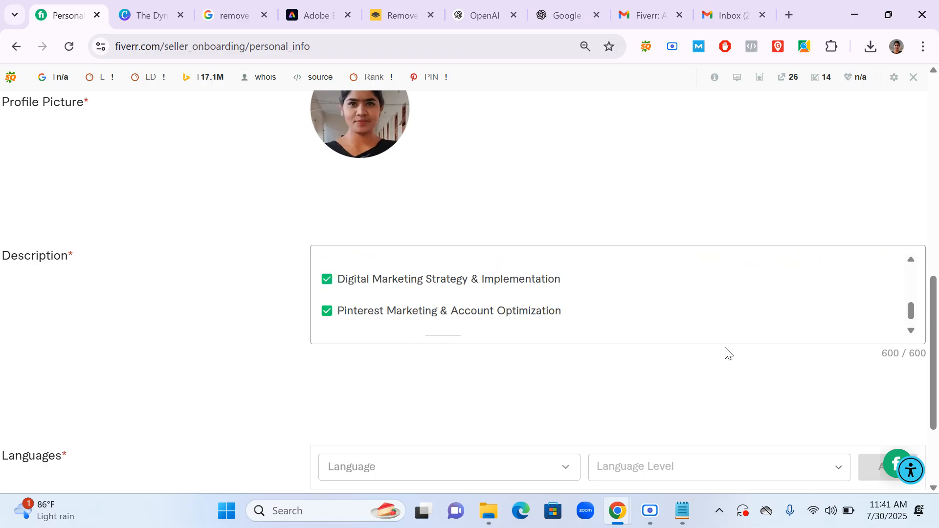
left_click_drag(880, 361, 919, 353)
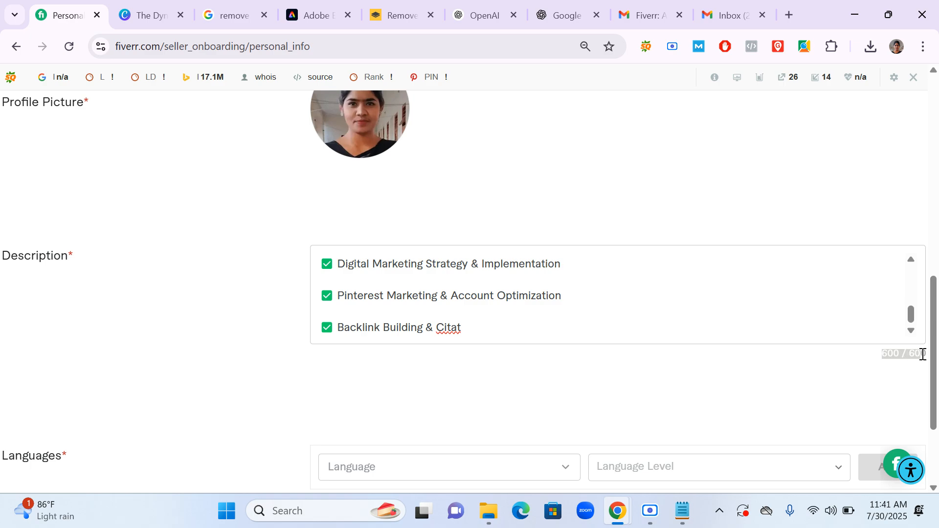
left_click(872, 370)
Copy the 600 limit from Fiverr's character counter and send ChatGPT the follow-up prompt "600 charector".
left_click_drag(882, 361, 901, 358)
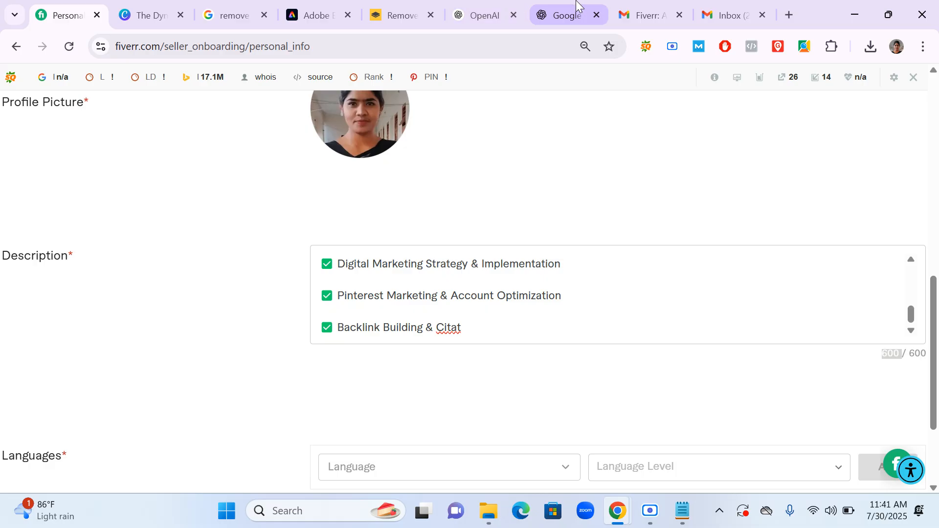
left_click(566, 14)
left_click(326, 388)
key("ctrl+v")
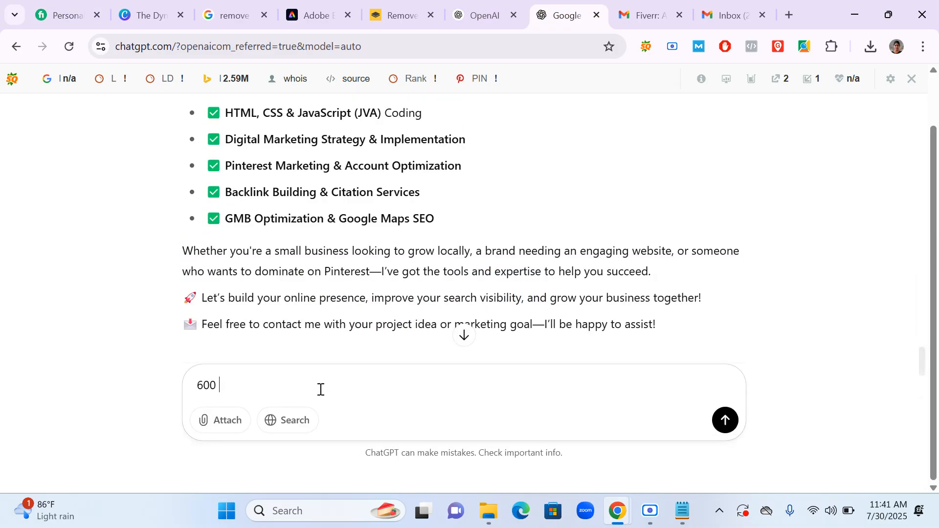
type("charector")
key("Return")
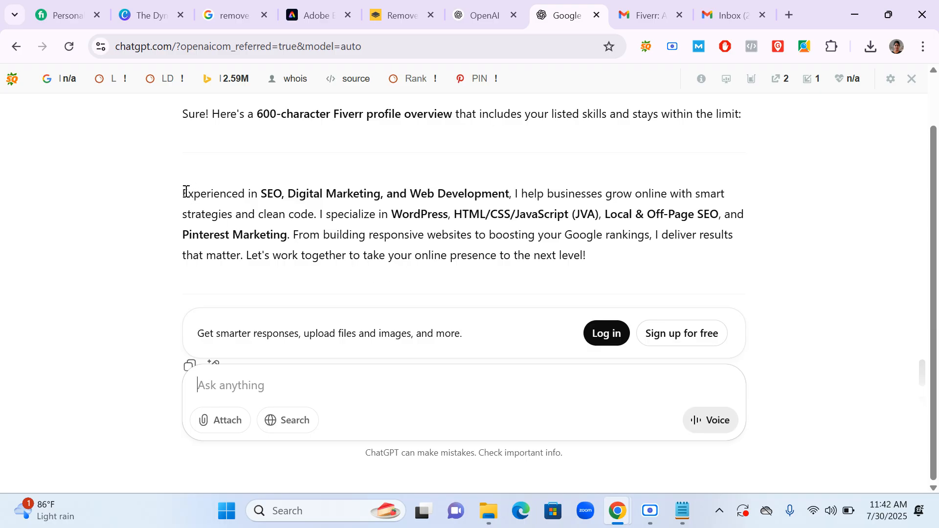
Replace the whole Fiverr description with ChatGPT's shorter overview, from "Experienced in SEO" to "the next level!".
left_click_drag(185, 193, 597, 256)
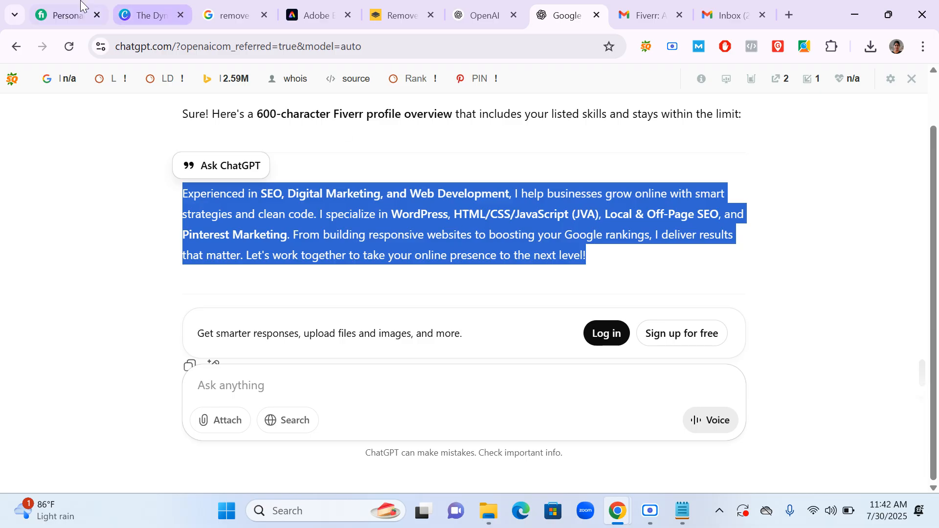
left_click(82, 22)
left_click(430, 264)
key("ctrl+a")
key("ctrl+v")
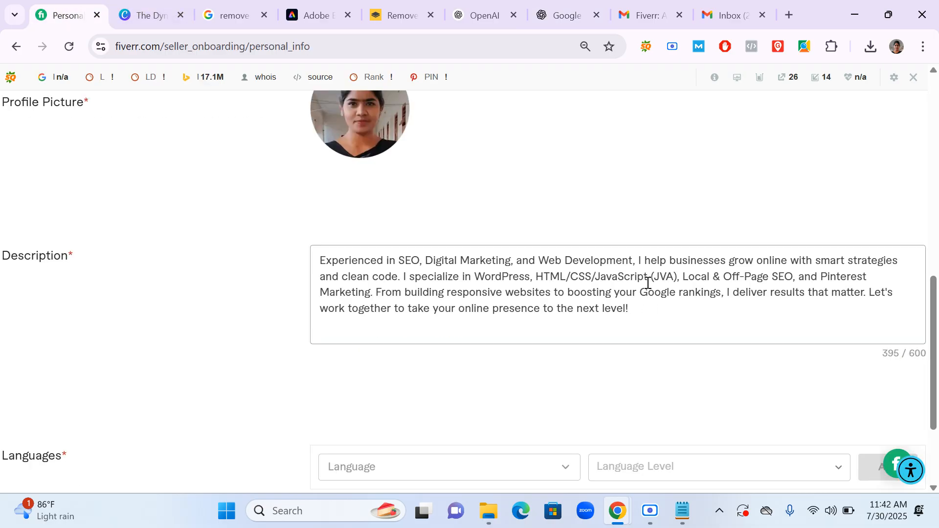
scroll(616, 283, "down", 3)
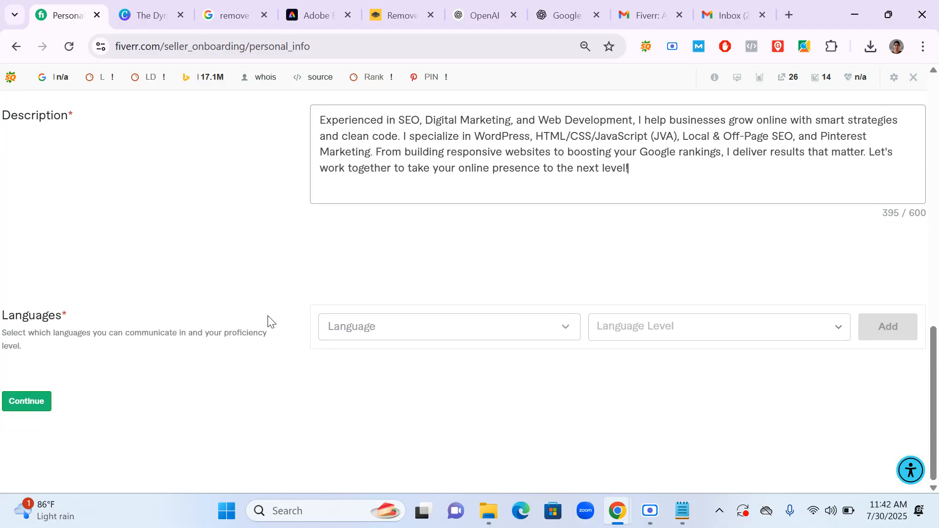
left_click(650, 511)
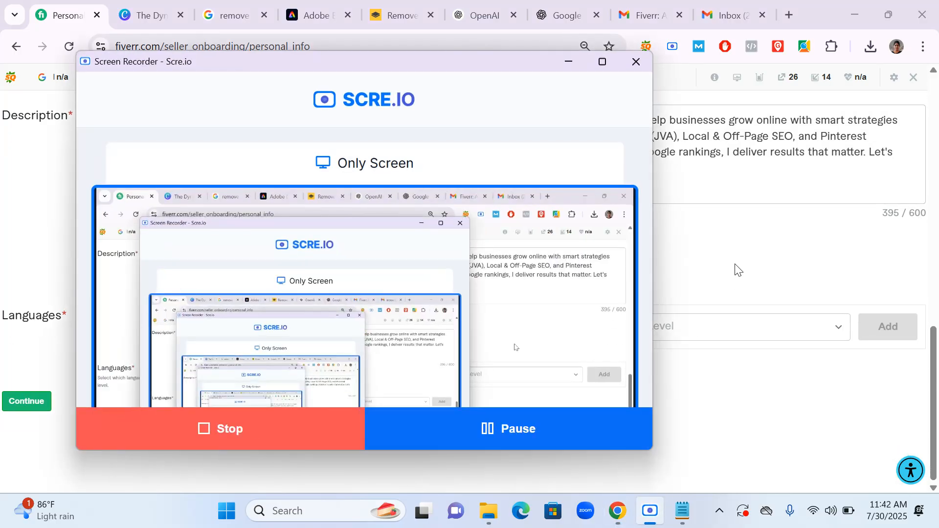
left_click(733, 287)
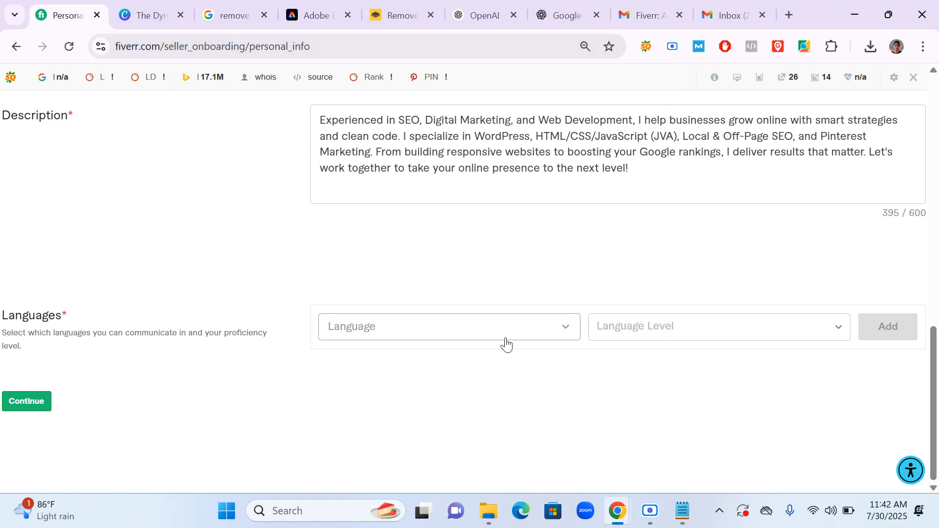
left_click(491, 332)
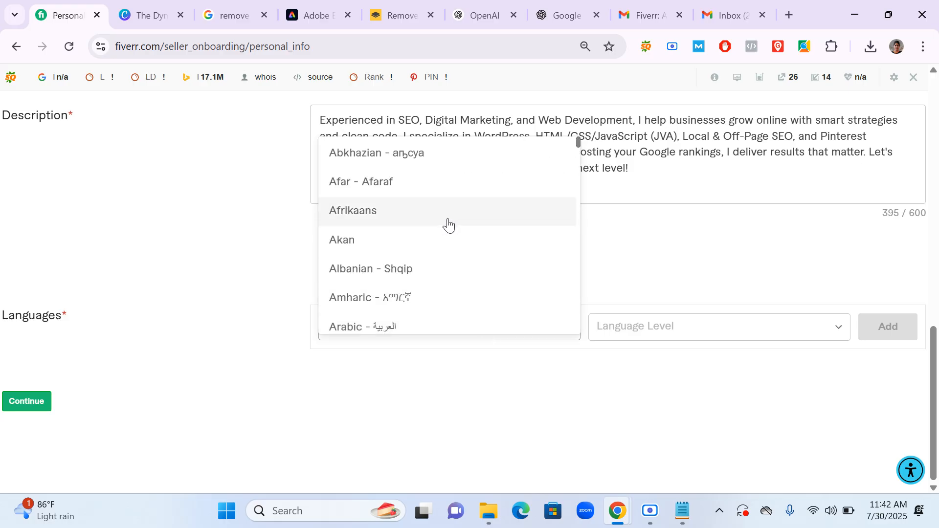
type("ev")
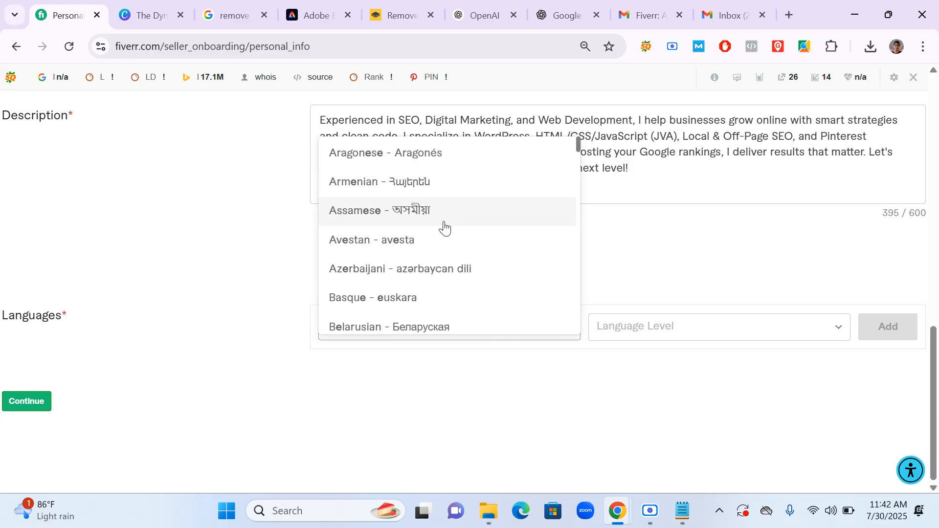
type("e")
left_click(228, 237)
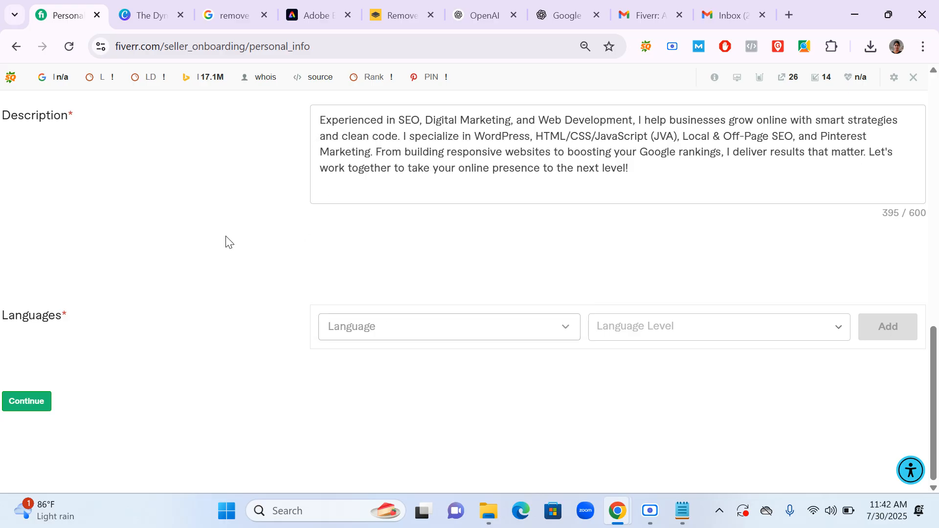
Add English to the profile languages at the Fluent level.
left_click(345, 326)
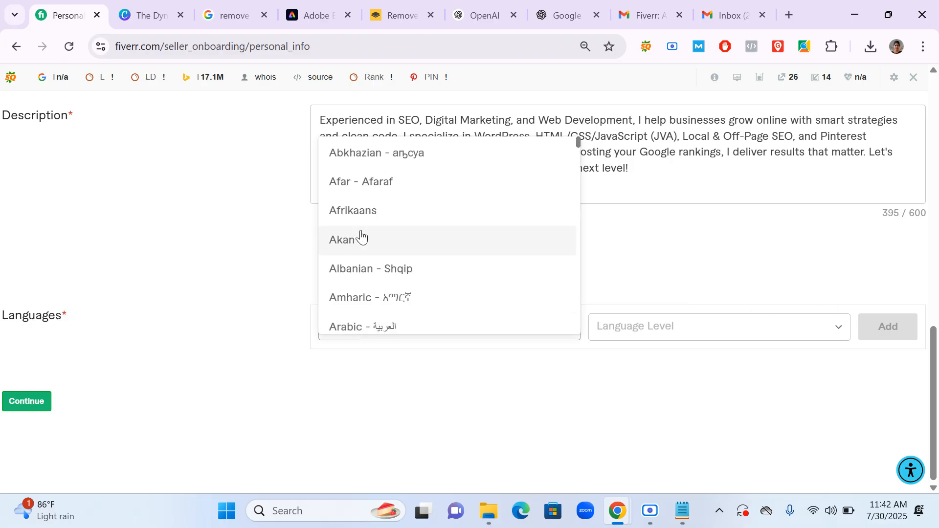
type("e")
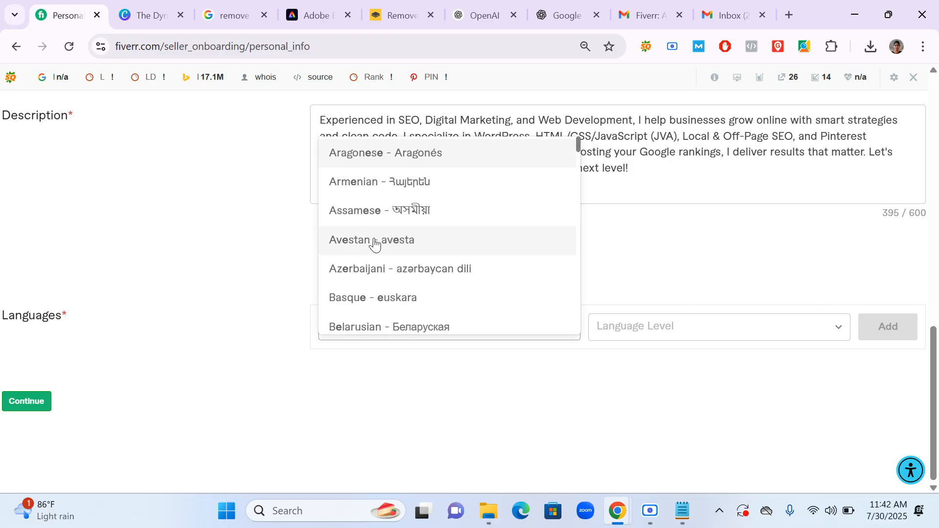
scroll(424, 263, "down", 8)
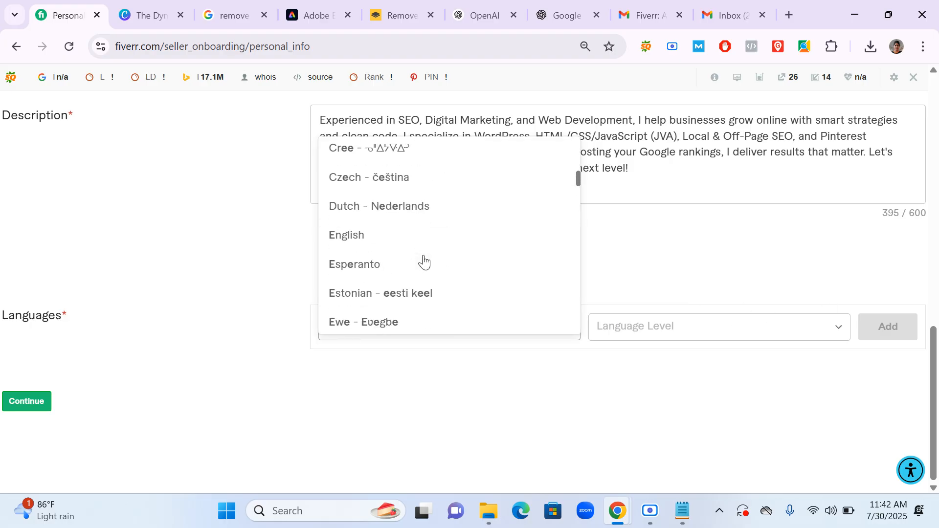
left_click(367, 236)
left_click(722, 328)
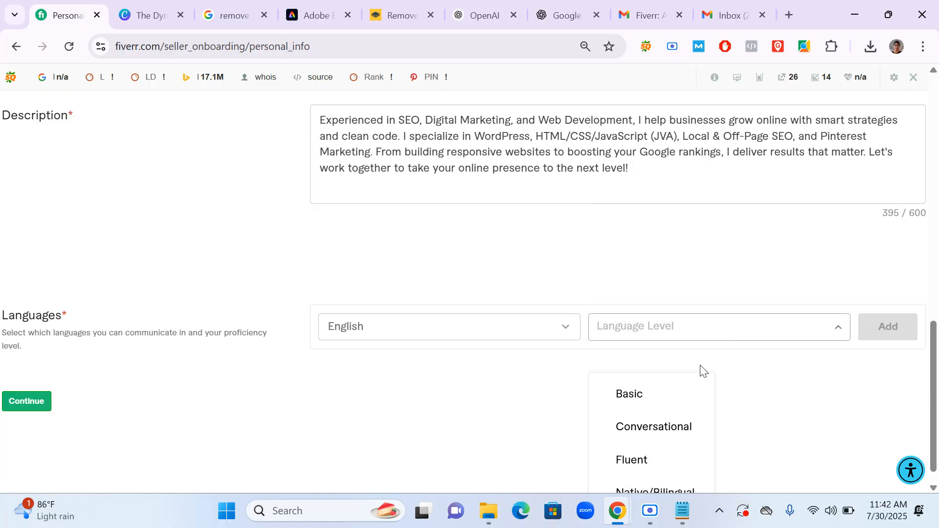
left_click(662, 465)
left_click(887, 326)
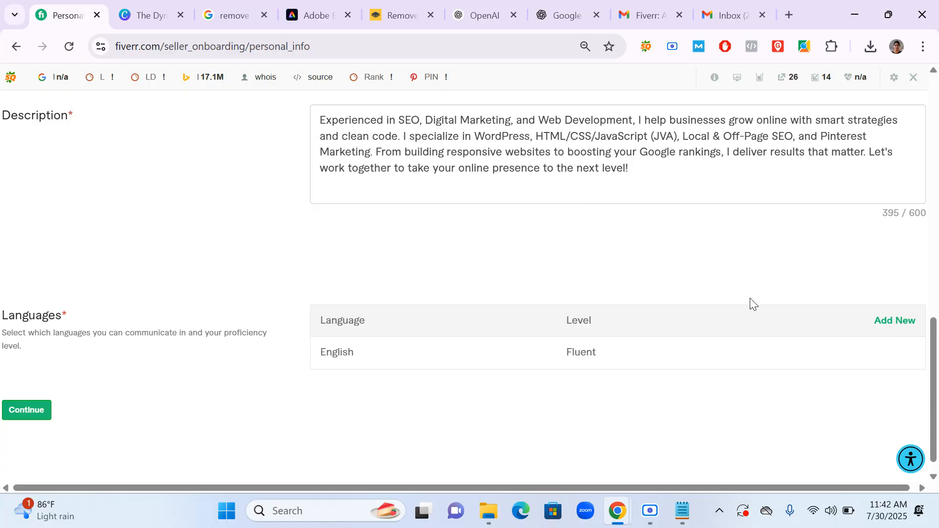
Add German - Deutsch as a second profile language at the Conversational level.
scroll(539, 333, "down", 1)
left_click(885, 306)
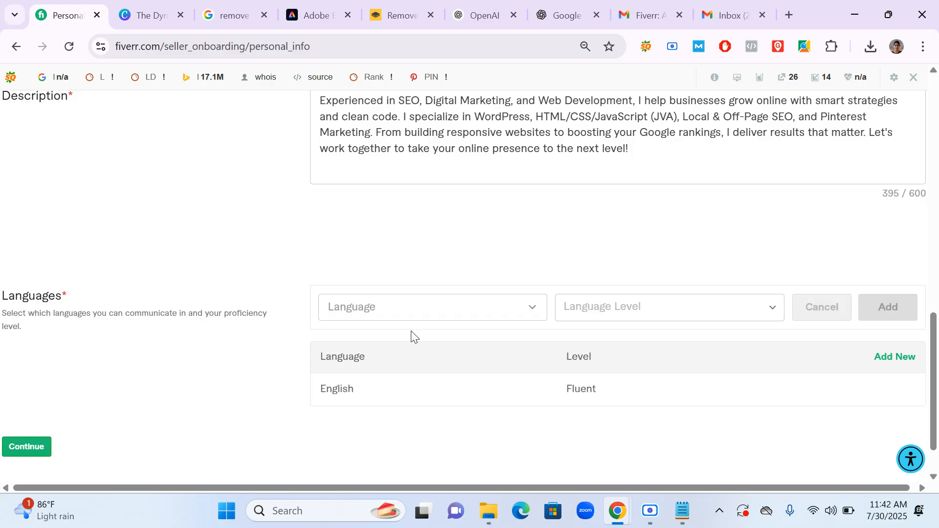
left_click(393, 307)
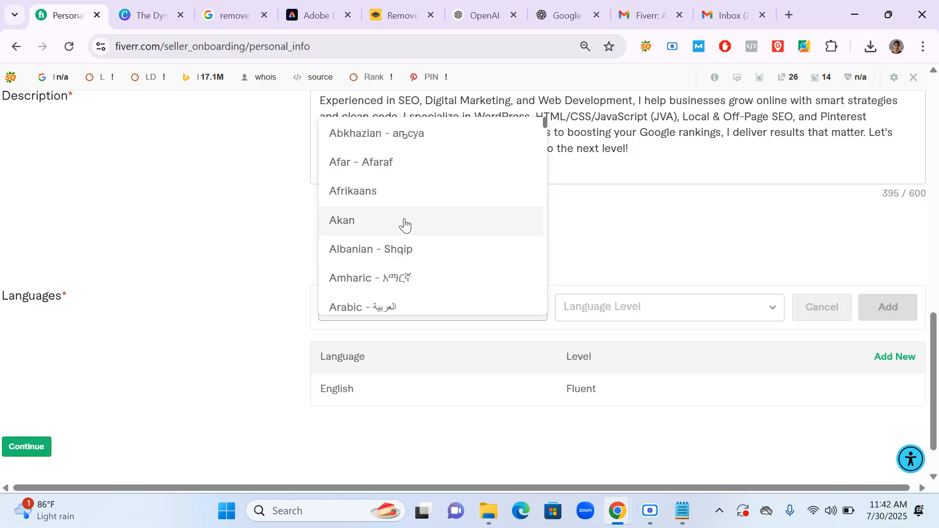
type("ge")
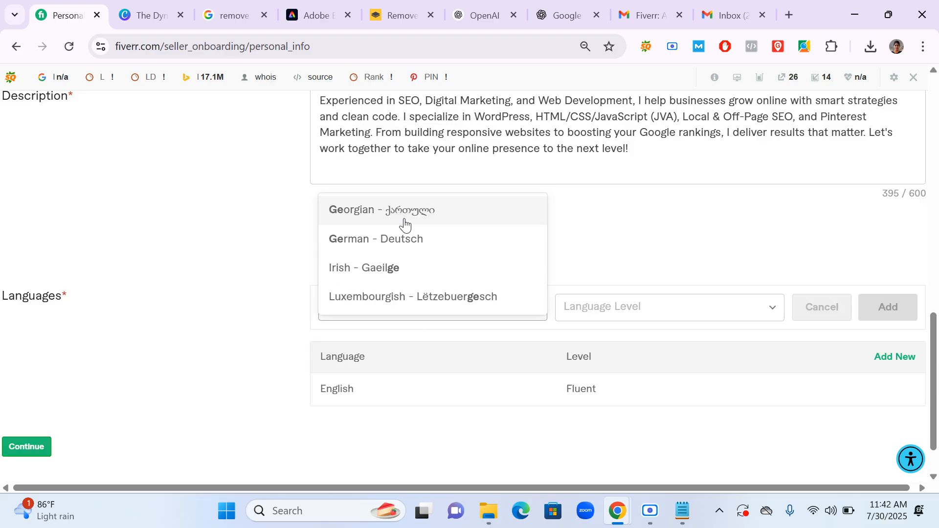
left_click(393, 249)
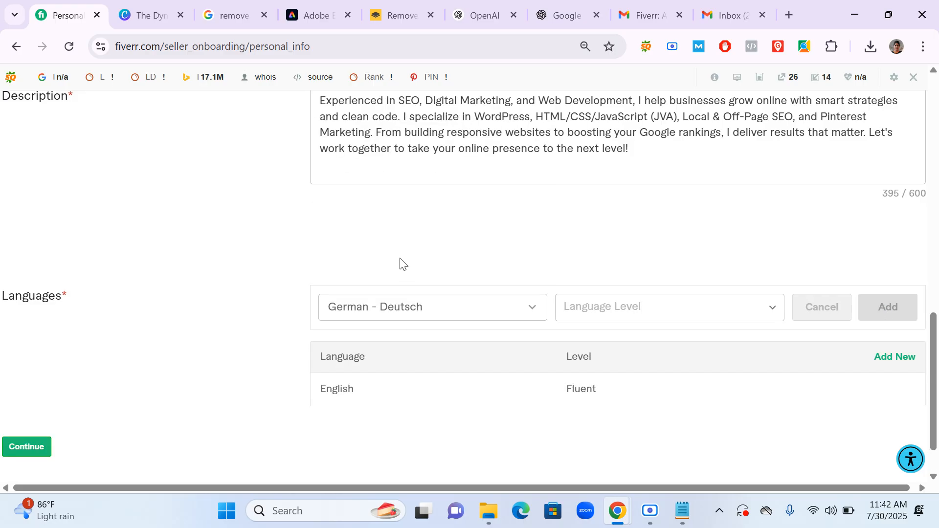
left_click(666, 322)
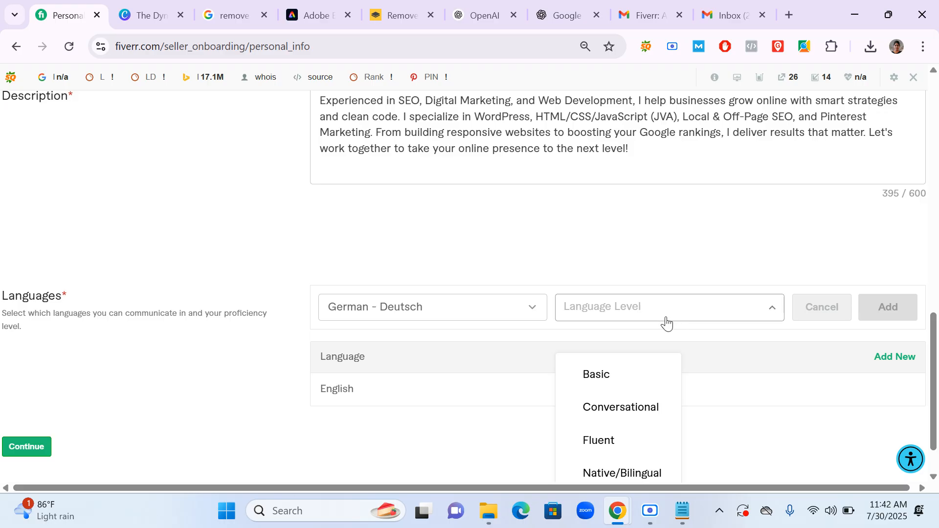
left_click(631, 416)
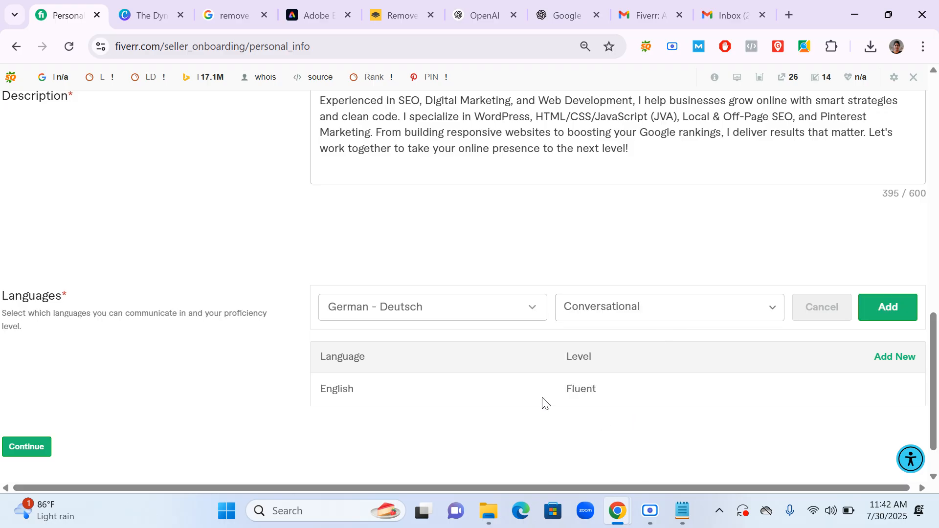
left_click(887, 307)
Add Chinese - 中文 (简体) to the profile languages at the Conversational level.
scroll(937, 241, "down", 1)
left_click(885, 268)
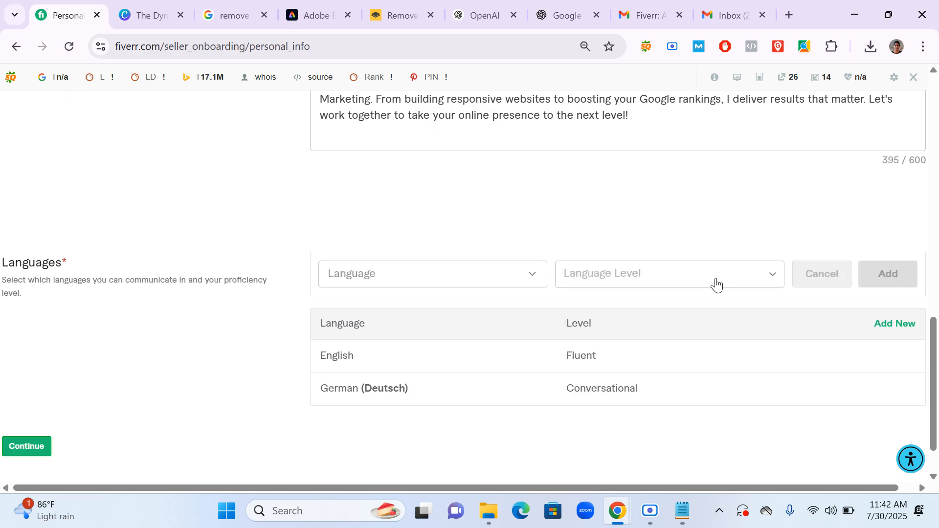
left_click(401, 279)
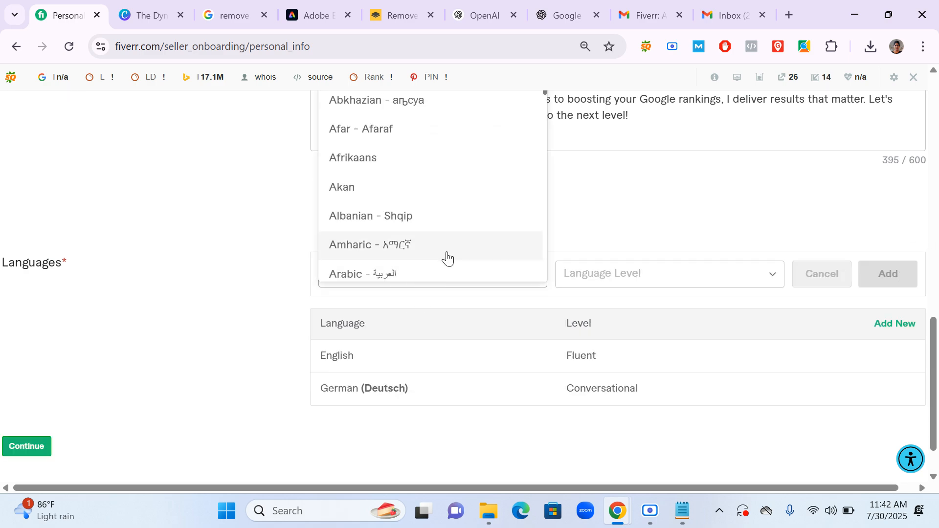
type("ch")
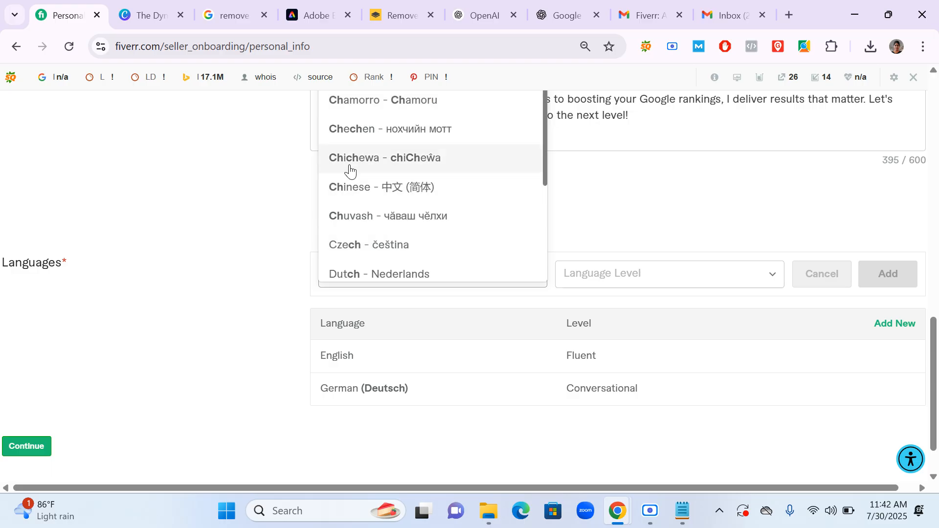
left_click(399, 189)
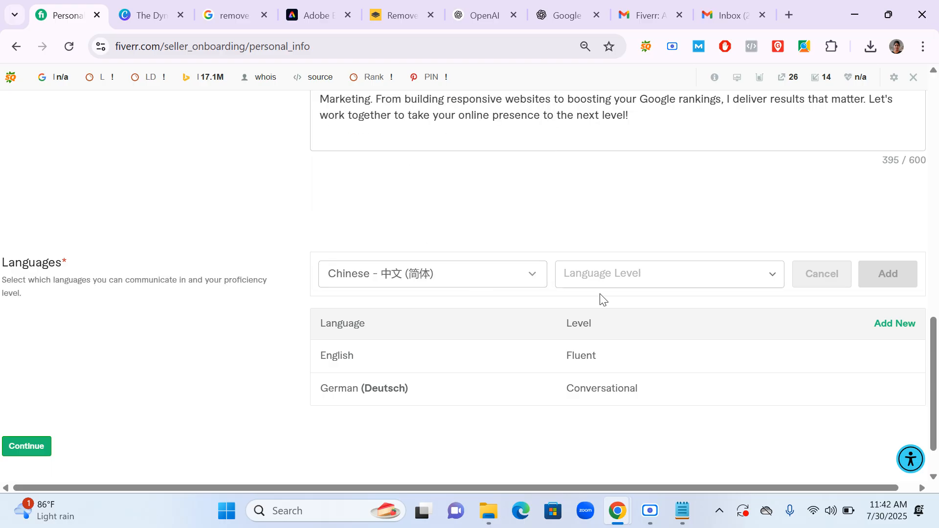
left_click(615, 279)
left_click(658, 374)
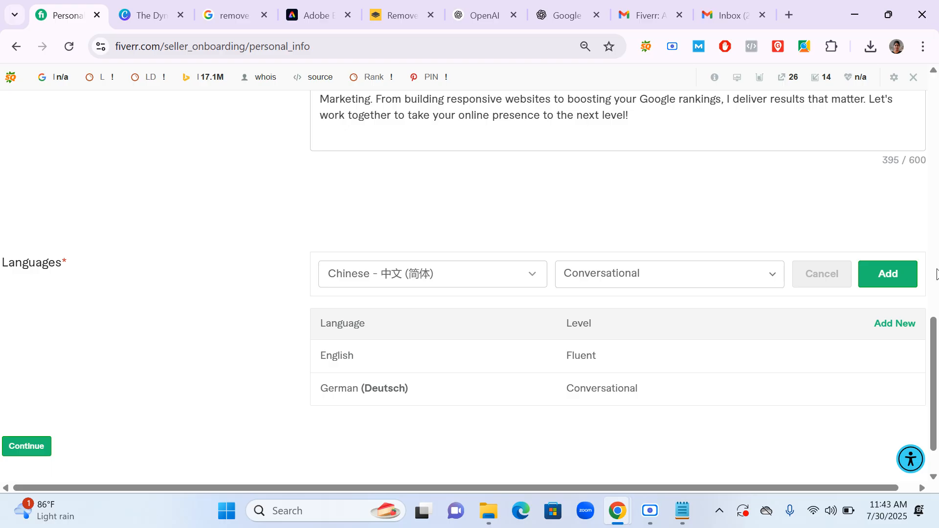
left_click(908, 282)
Add Hindi to the profile languages at the Conversational level and continue to the Professional Info stage.
scroll(732, 246, "down", 1)
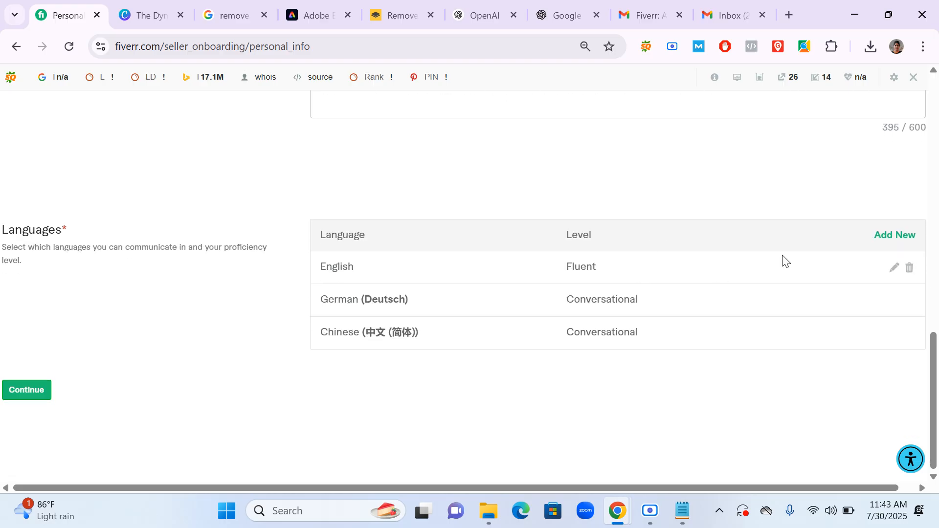
left_click(881, 237)
left_click(437, 251)
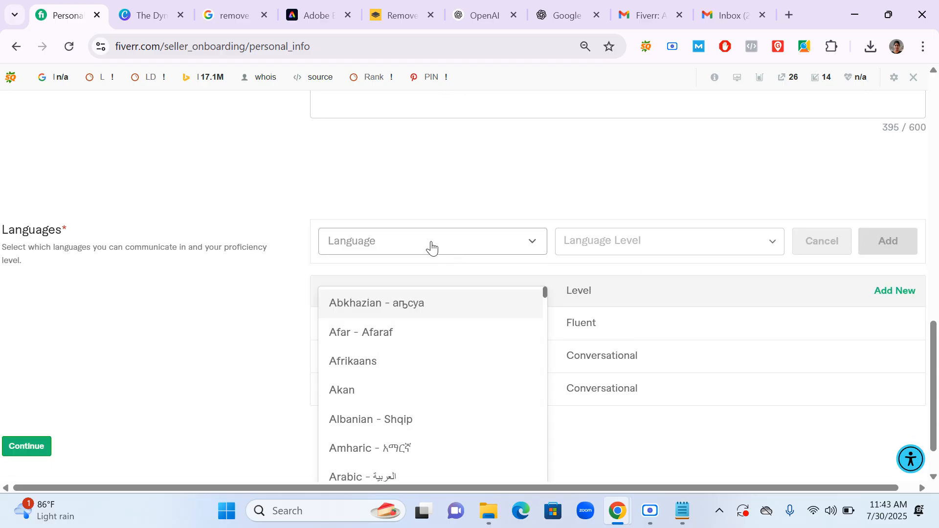
type("hi")
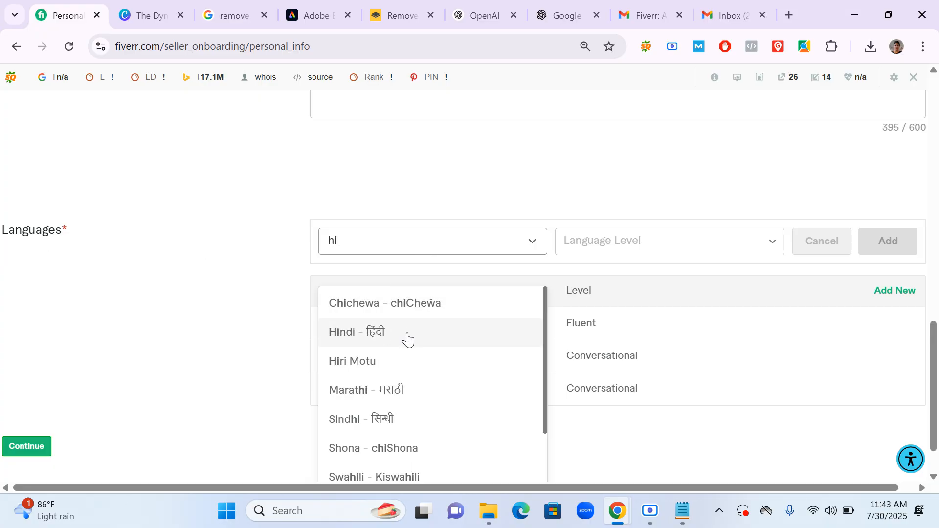
left_click(407, 338)
left_click(643, 251)
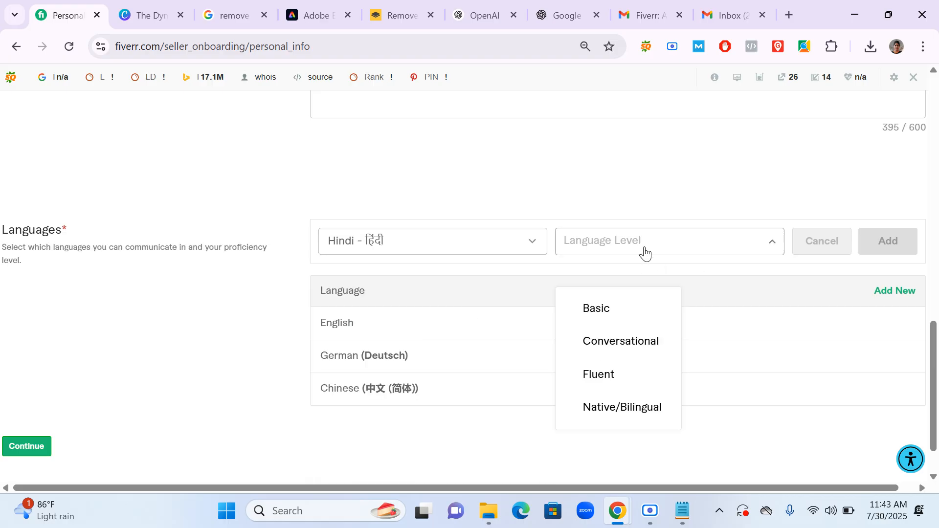
left_click(631, 341)
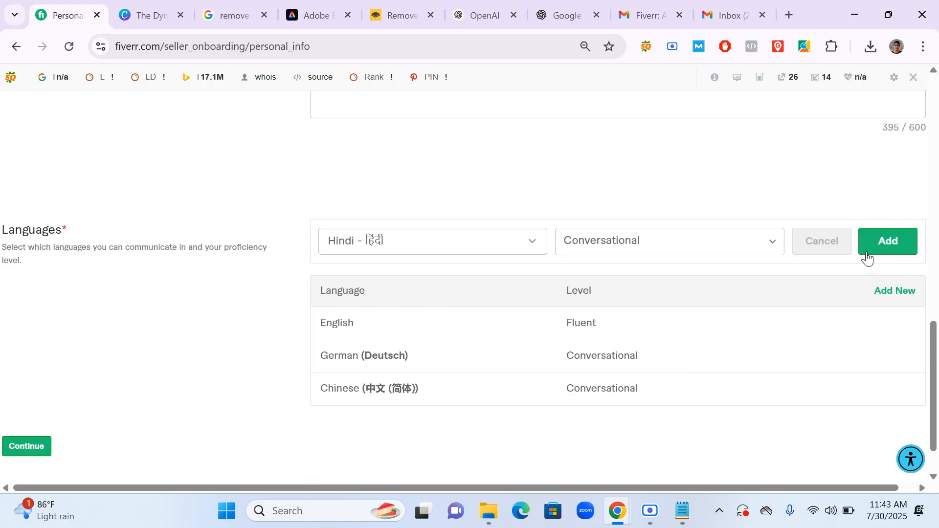
left_click(886, 249)
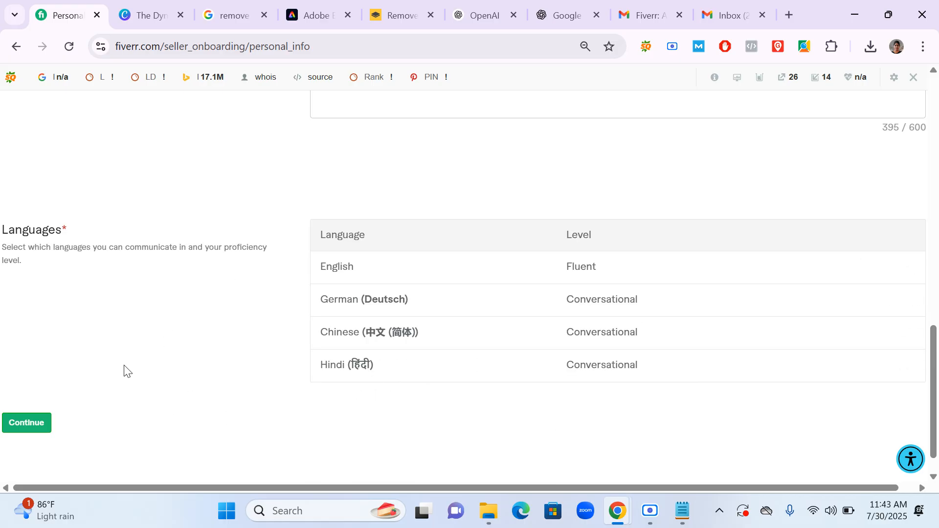
left_click(7, 427)
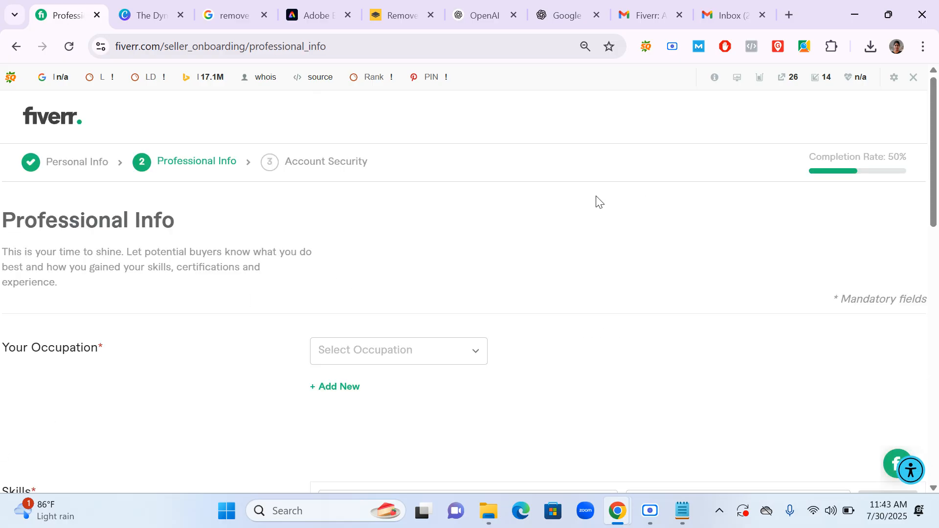
Set the occupation to Digital Marketing, from 2022 to 2025.
scroll(523, 251, "down", 3)
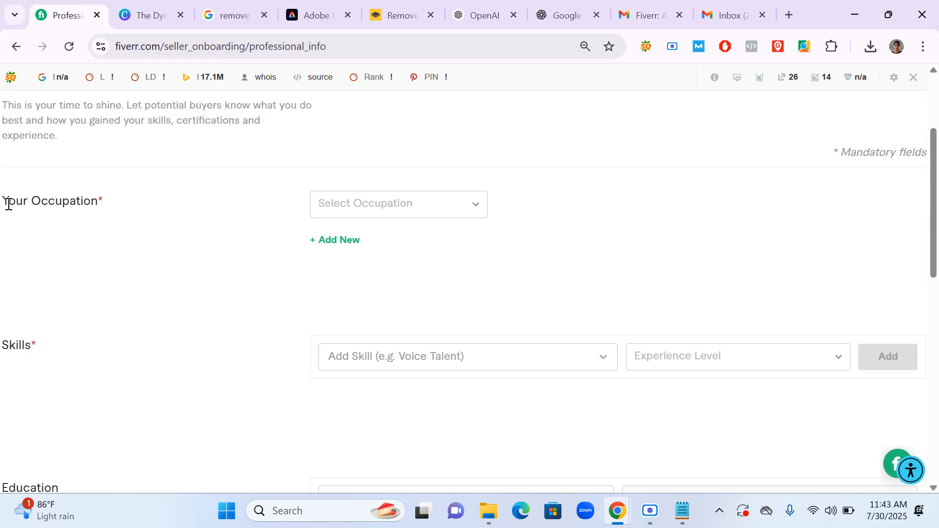
left_click_drag(3, 203, 81, 203)
left_click(453, 205)
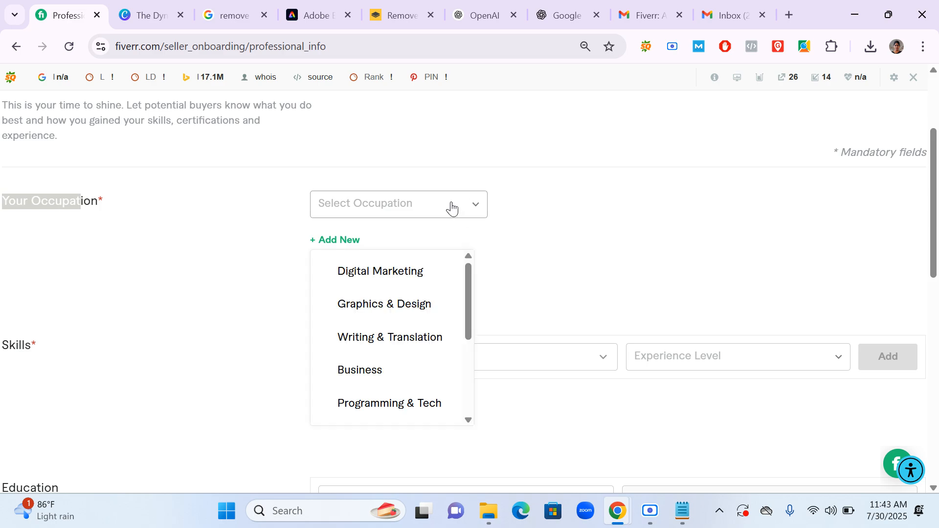
left_click(411, 282)
left_click(557, 215)
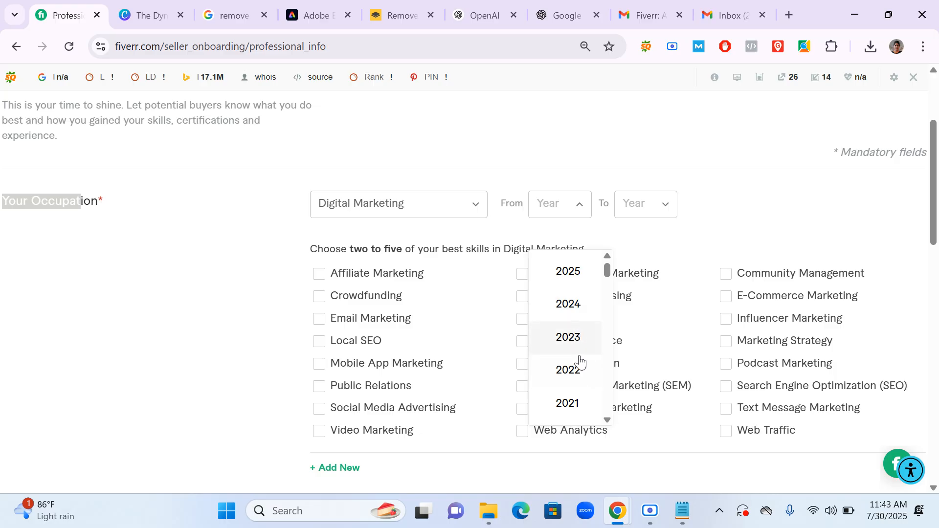
left_click(578, 372)
left_click(657, 212)
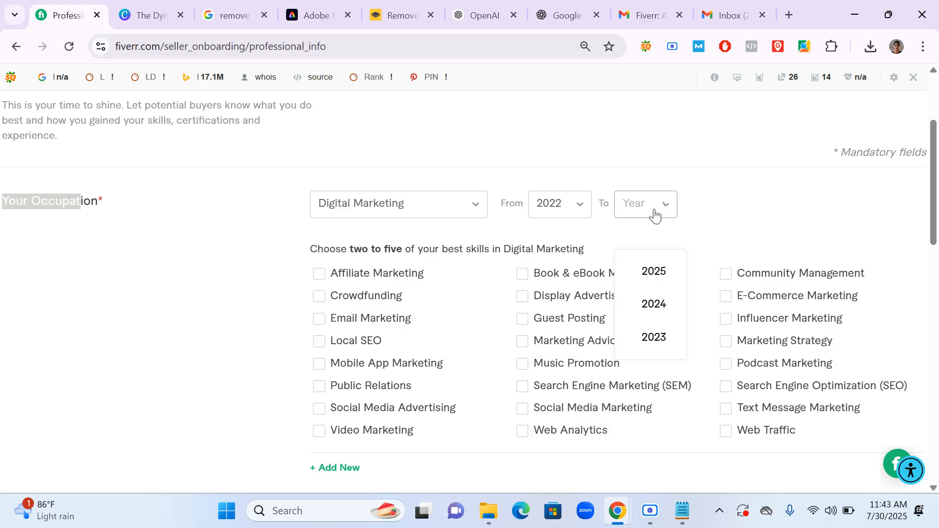
left_click(657, 276)
Choose Search Engine Optimization (SEO), Local SEO, Social Media Marketing, Search Engine Marketing (SEM) and Social Media Advertising as the best Digital Marketing skills.
scroll(549, 287, "down", 3)
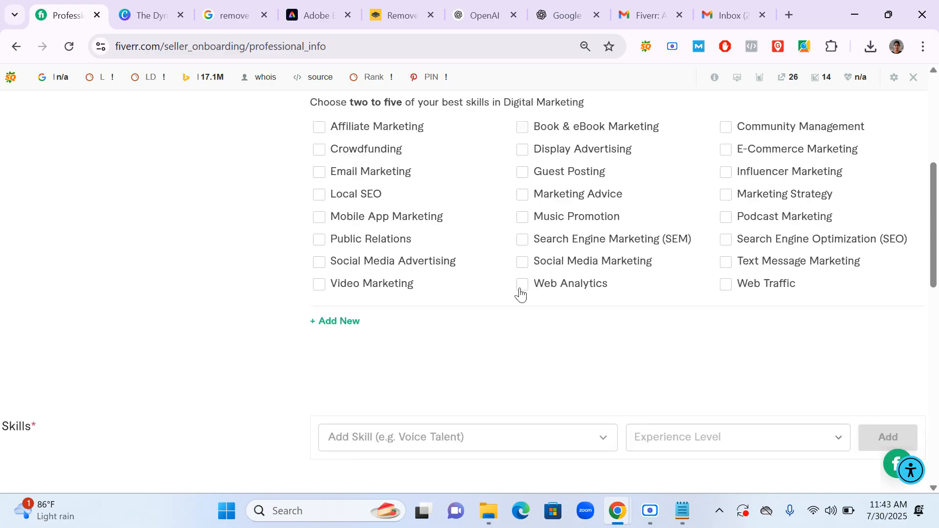
scroll(480, 239, "up", 2)
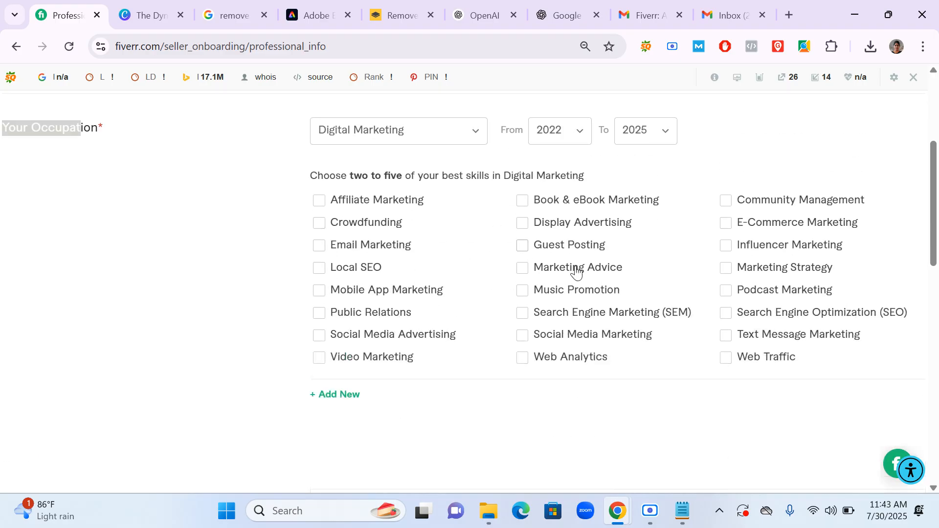
left_click(727, 316)
left_click(319, 270)
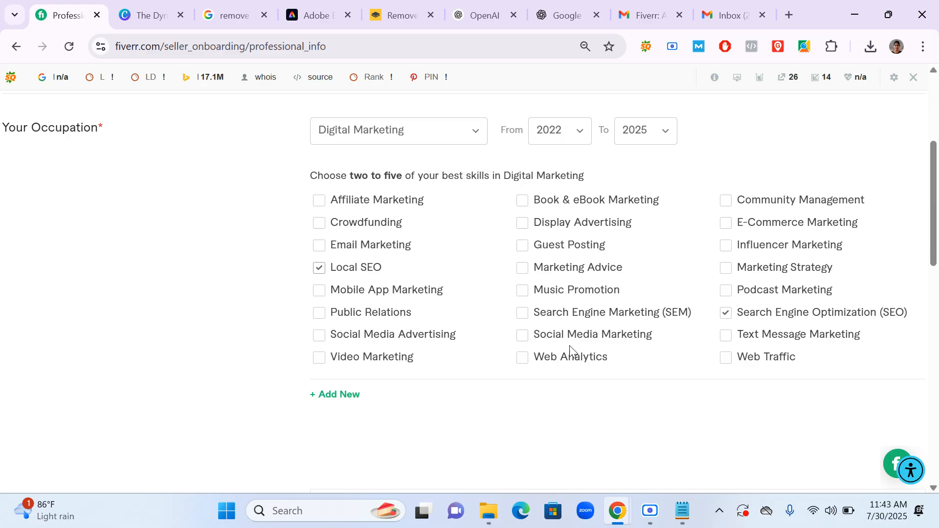
left_click(522, 336)
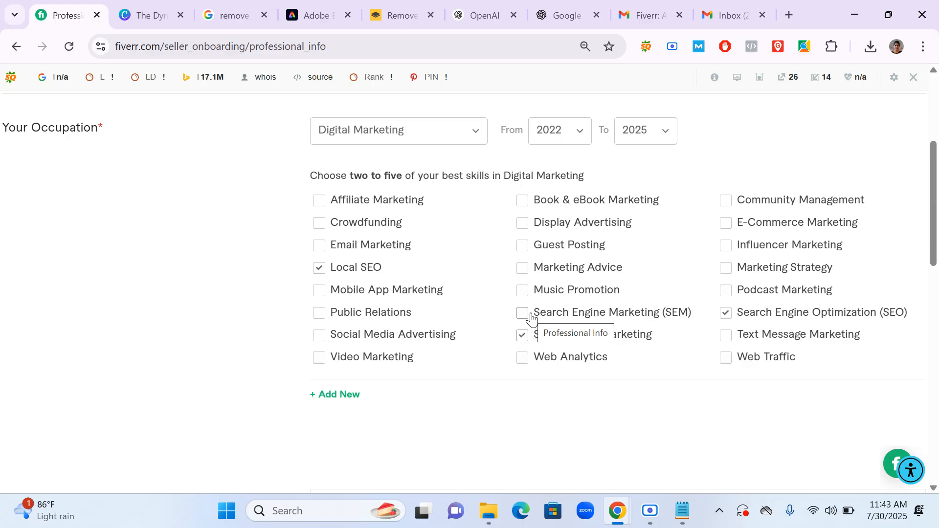
left_click(532, 318)
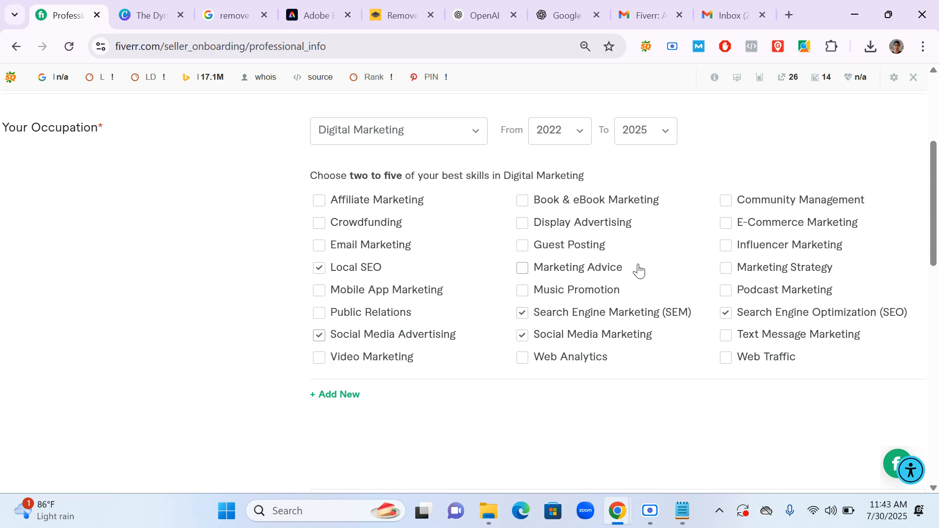
Add SEO to the profile skills with the Expert experience level.
scroll(642, 284, "down", 5)
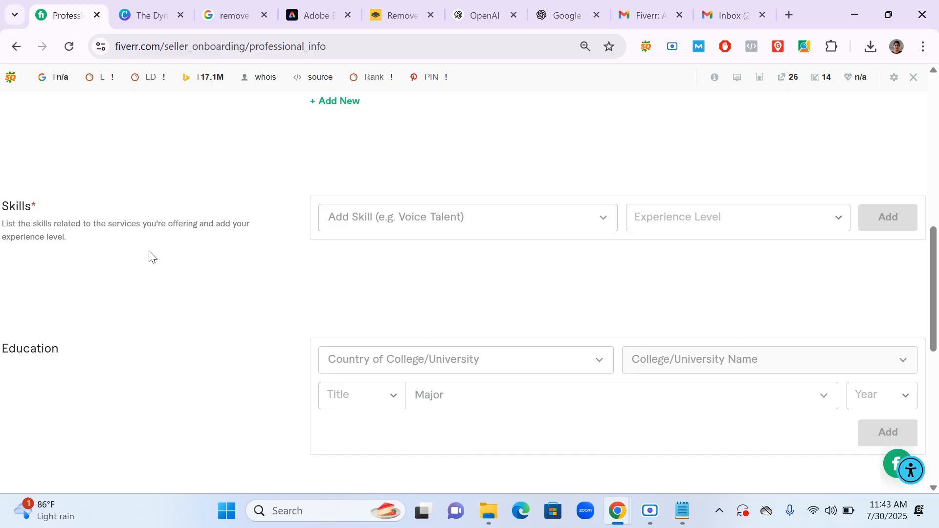
scroll(461, 230, "up", 3)
scroll(444, 310, "down", 3)
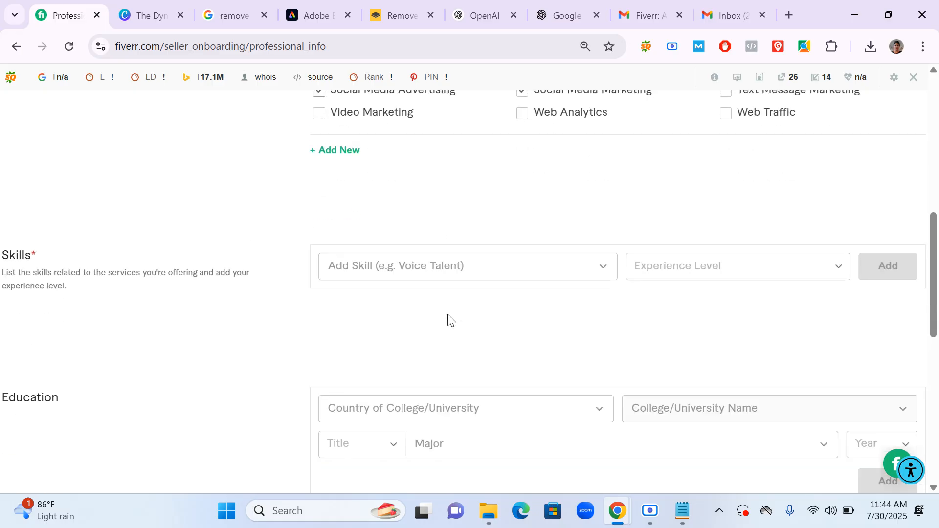
left_click(597, 221)
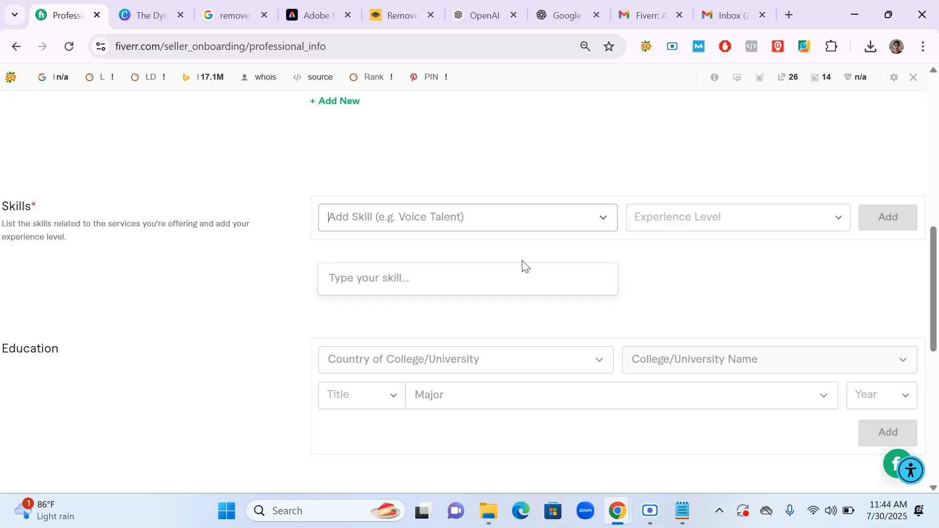
left_click(384, 222)
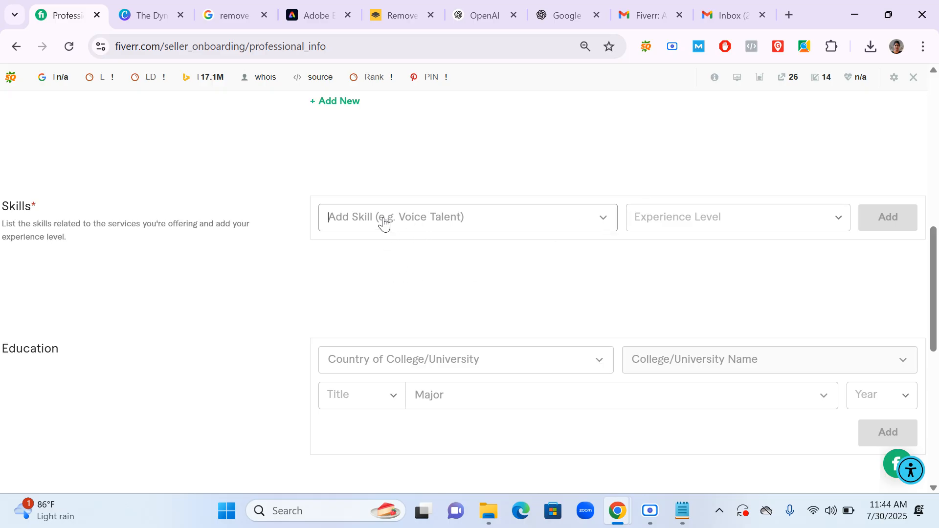
type("seo")
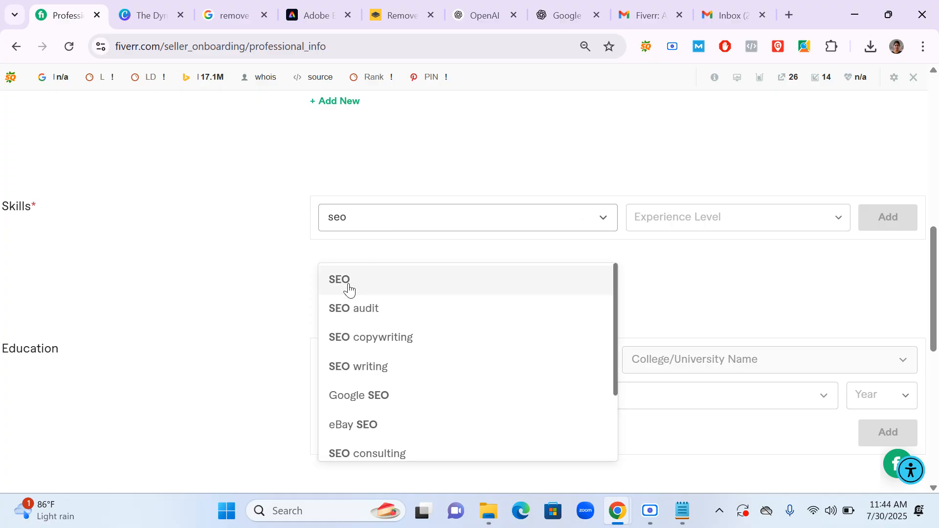
left_click(348, 279)
left_click(728, 218)
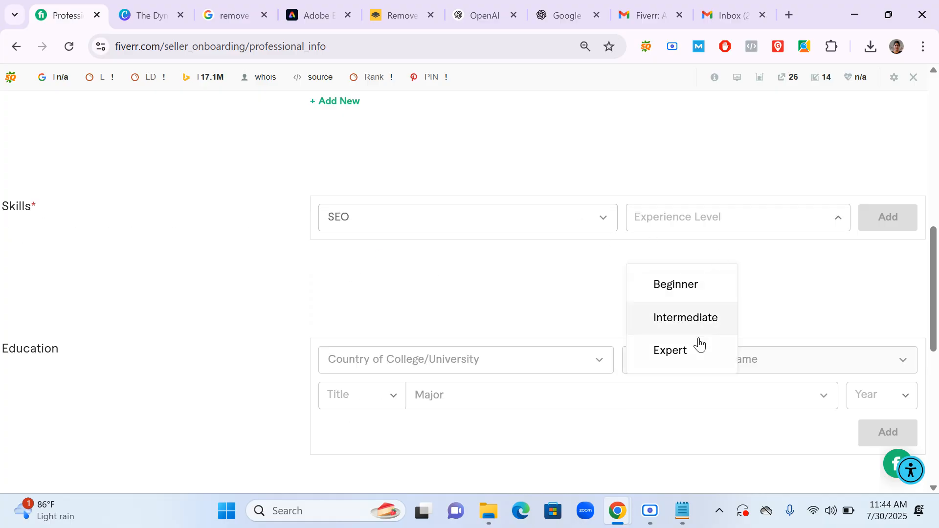
left_click(681, 352)
left_click(892, 220)
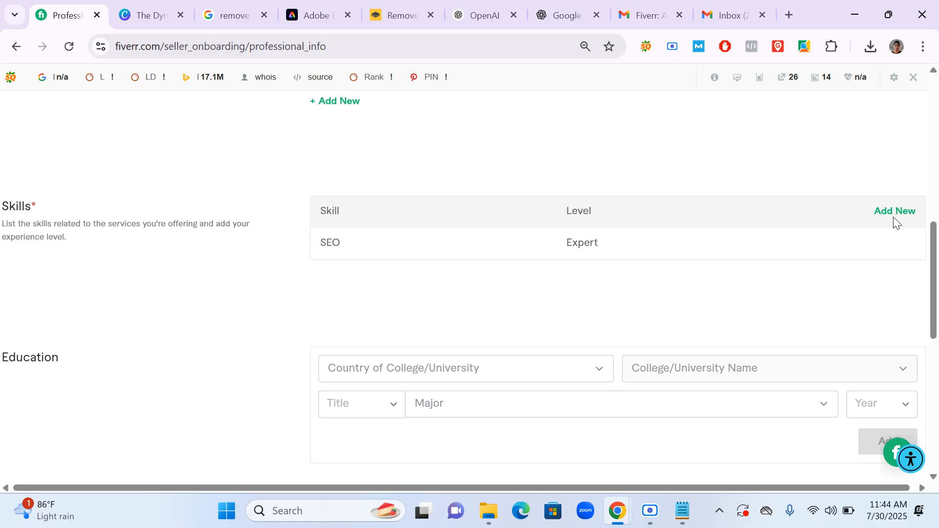
Add Web development to the profile skills with the Expert experience level.
left_click(894, 211)
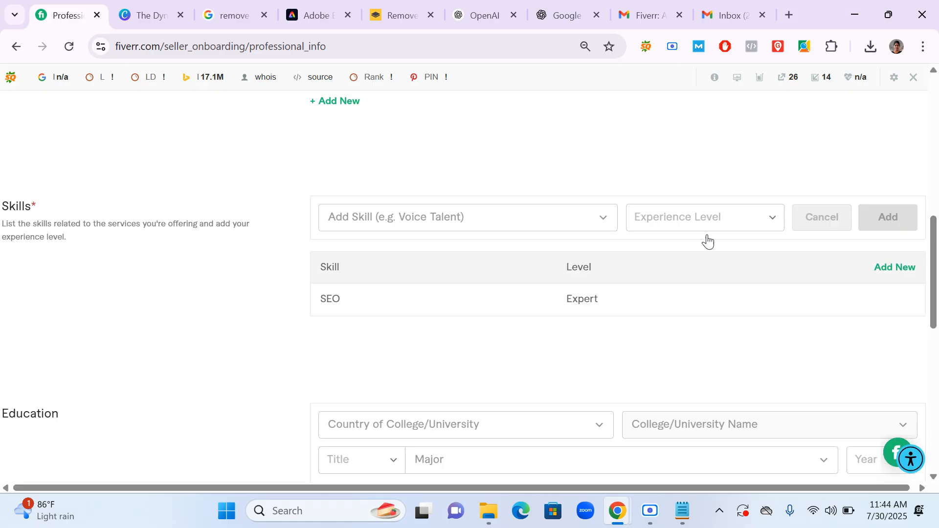
left_click(363, 220)
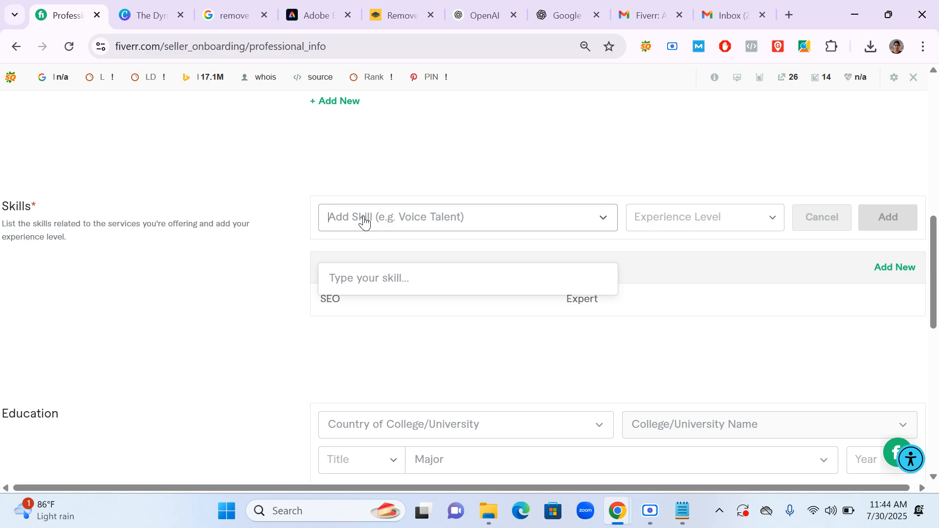
type("web")
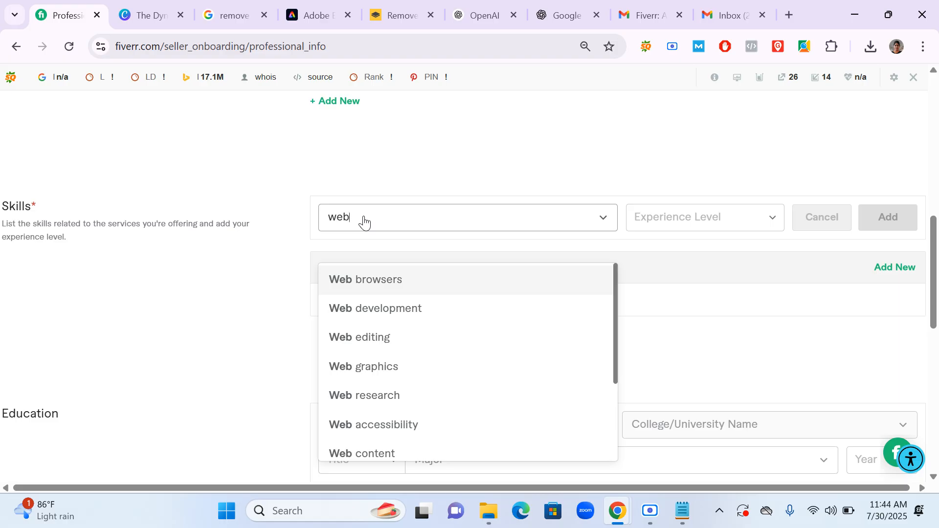
right_click(372, 240)
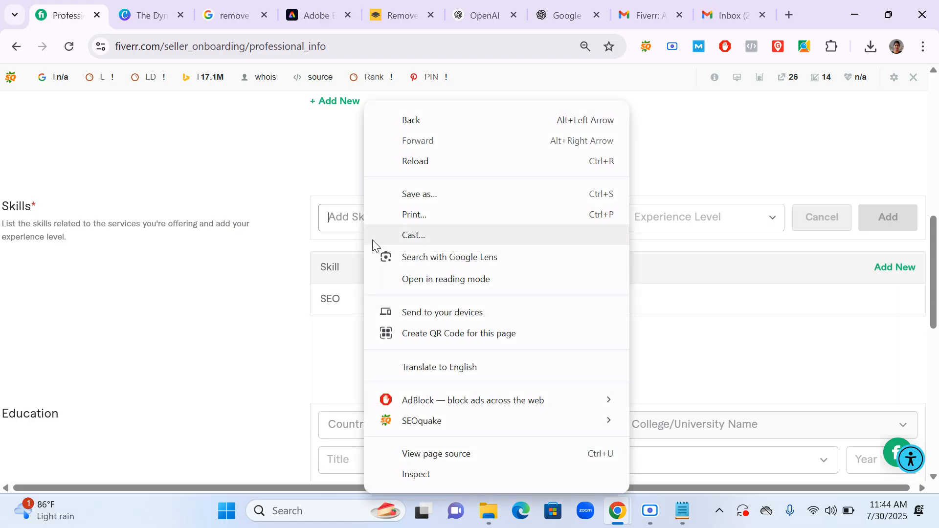
left_click(345, 225)
type("s")
key("BackSpace")
type("web")
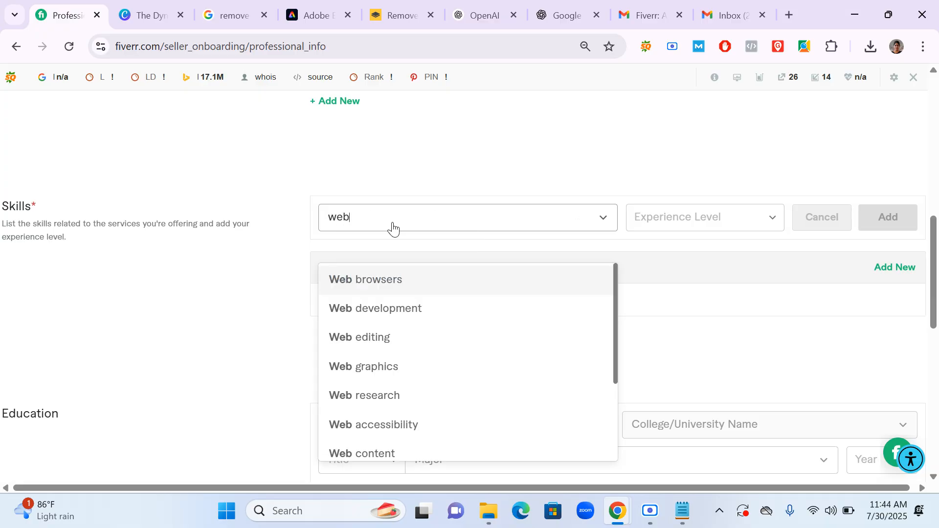
left_click(388, 311)
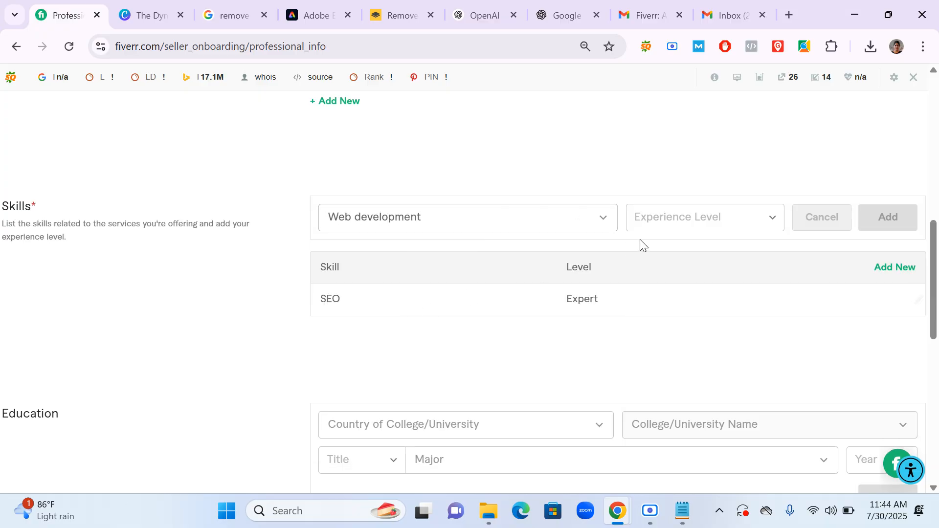
left_click(665, 220)
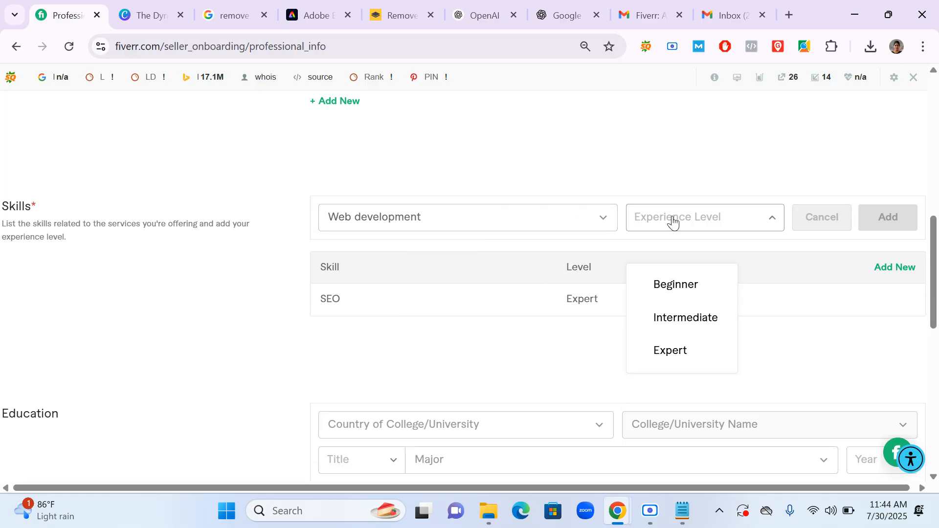
left_click(690, 351)
left_click(882, 222)
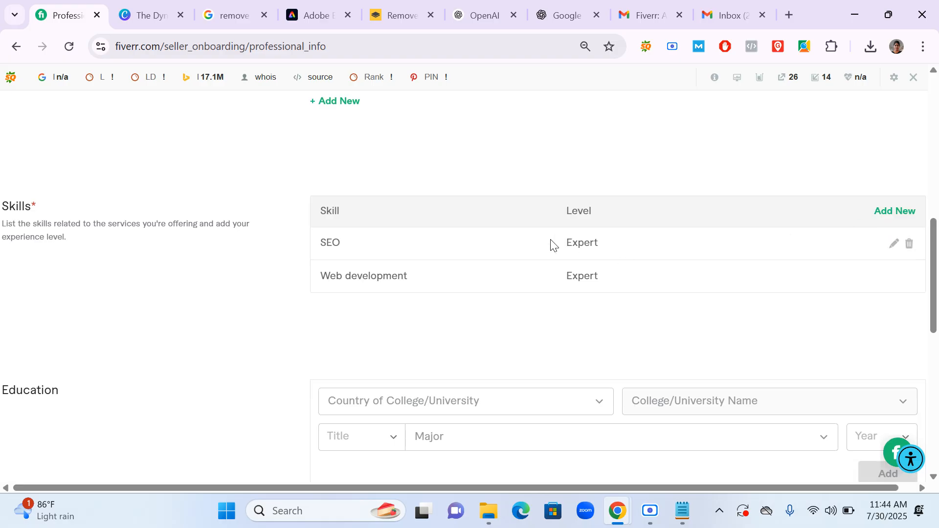
Add WordPress to the profile skills with the Expert experience level.
left_click(886, 214)
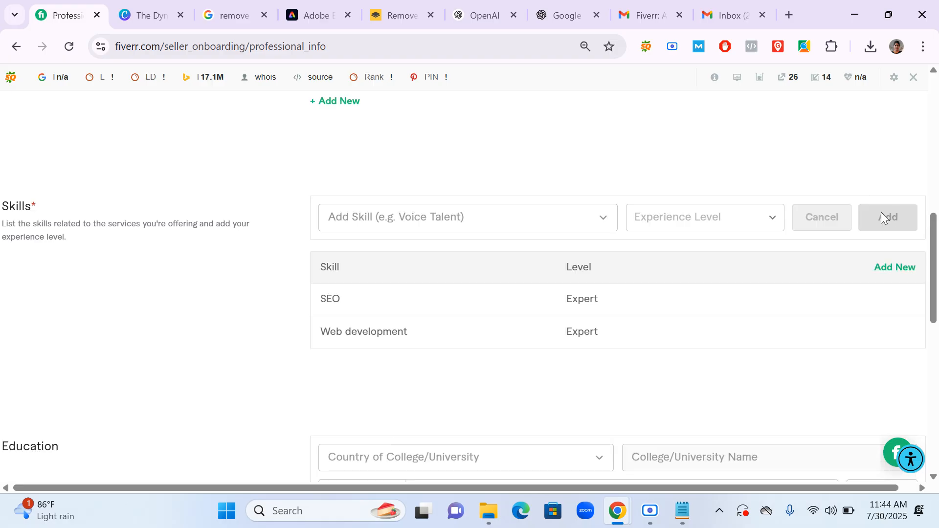
left_click(469, 218)
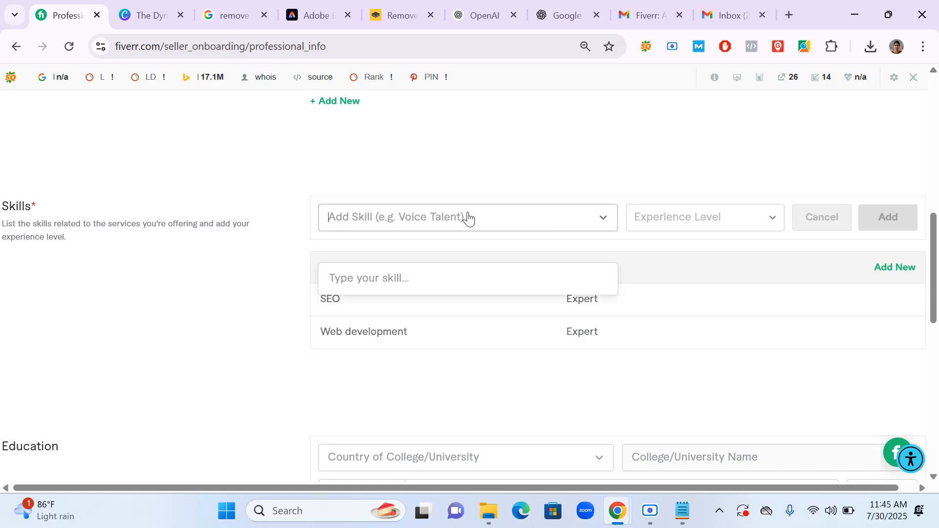
type("wor")
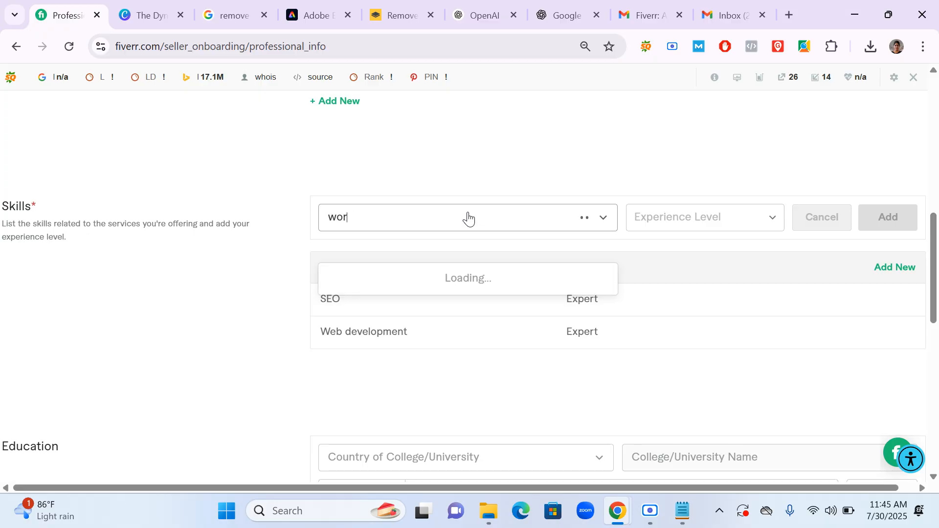
type("dpre")
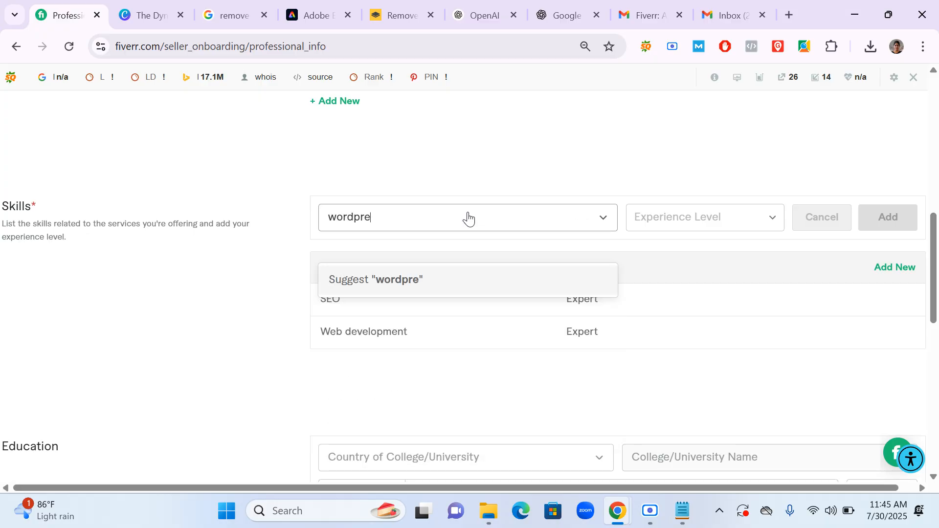
left_click(382, 282)
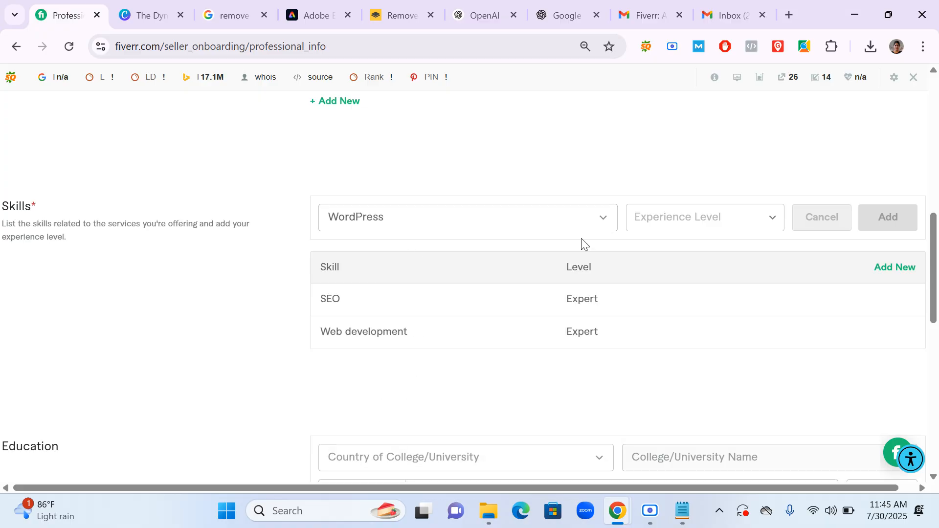
left_click(689, 222)
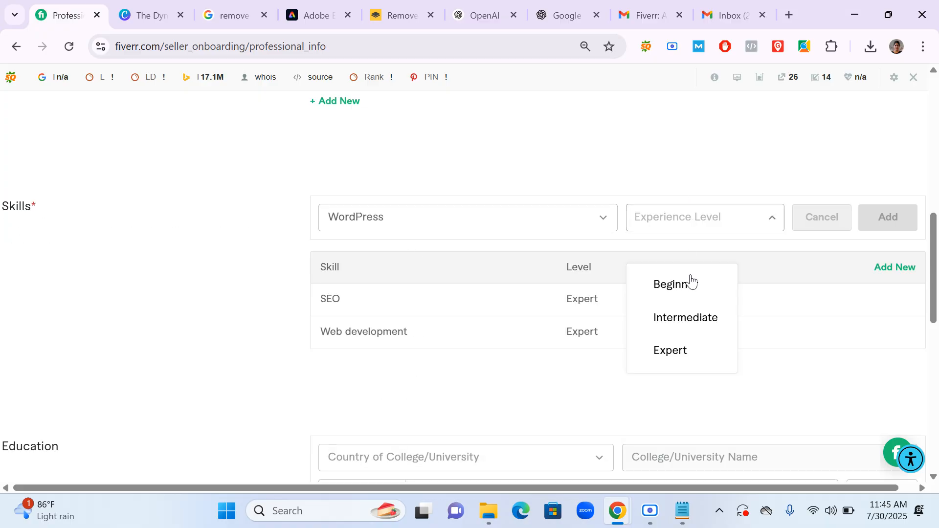
left_click(679, 352)
left_click(895, 220)
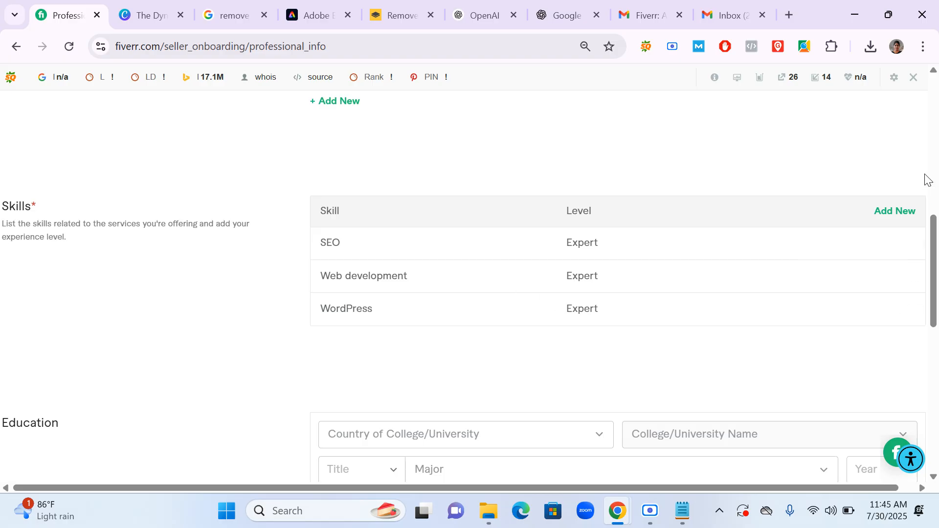
Add Web graphics to the profile skills with the Expert experience level.
left_click(895, 211)
left_click(401, 223)
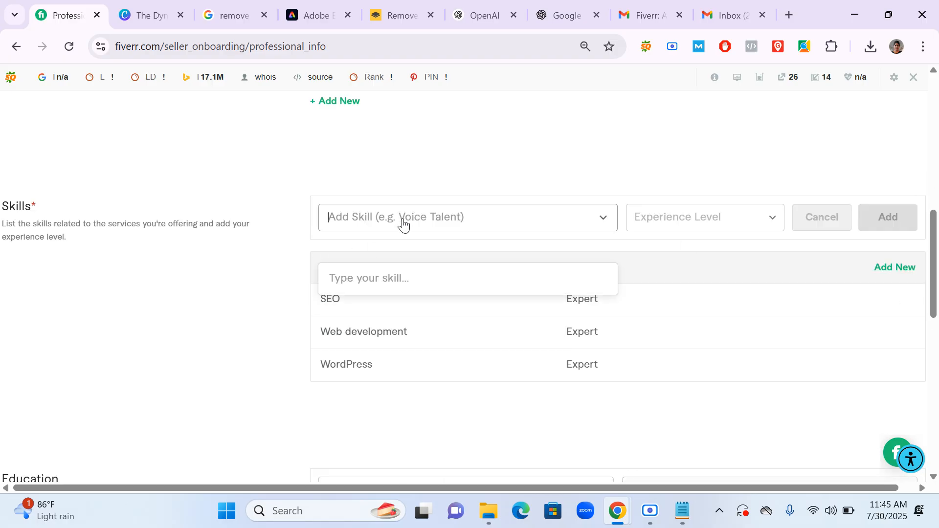
type("web")
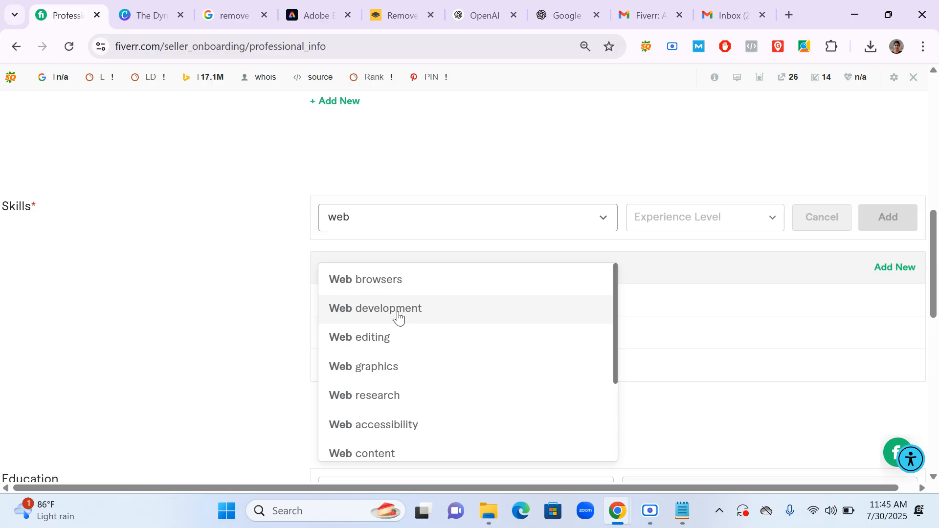
left_click(404, 375)
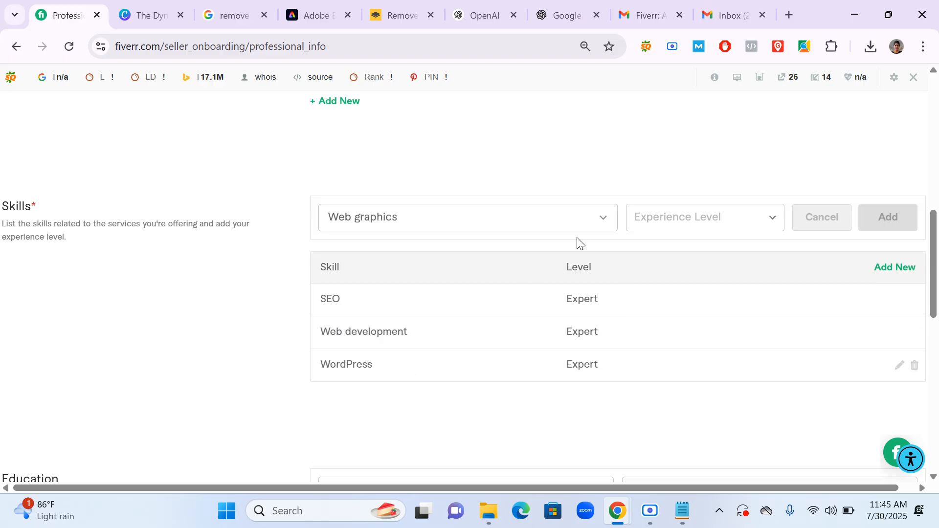
left_click(692, 214)
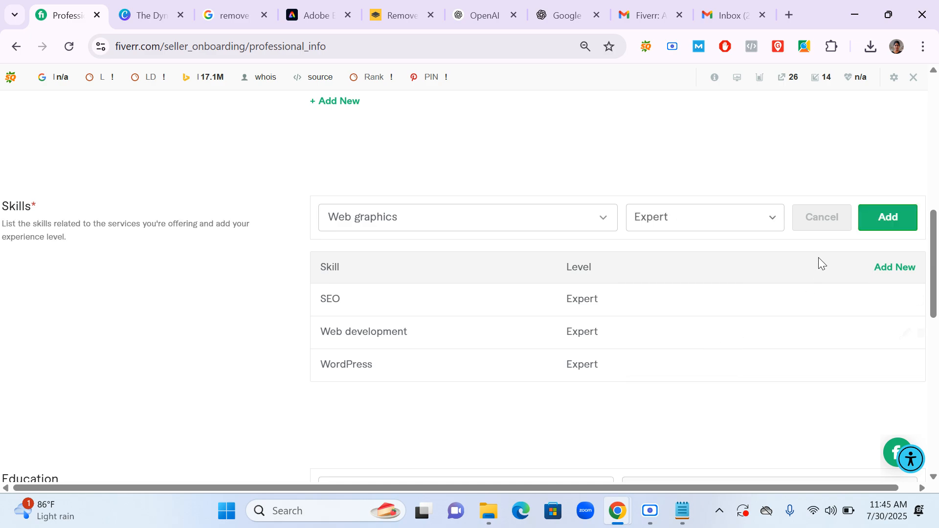
left_click(887, 218)
Add Install WordPress to the profile skills with the Expert experience level.
left_click(894, 211)
left_click(405, 225)
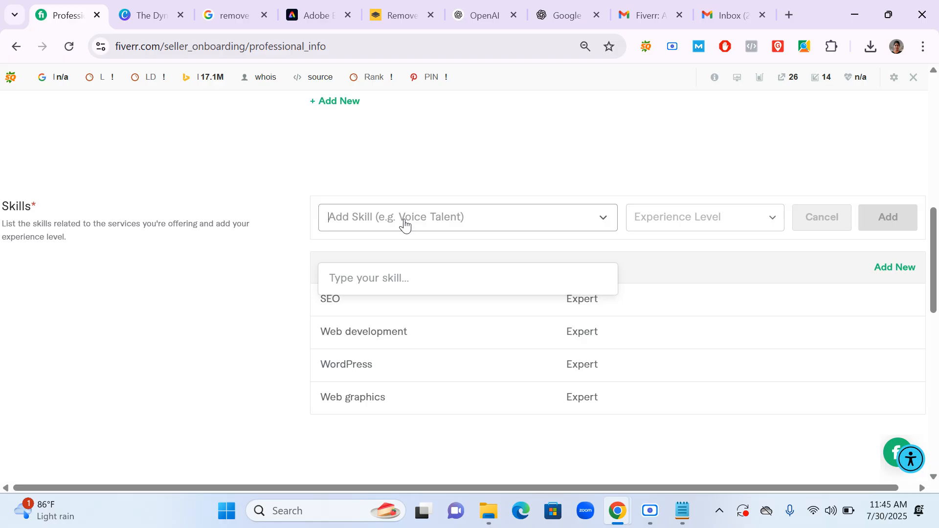
type("word")
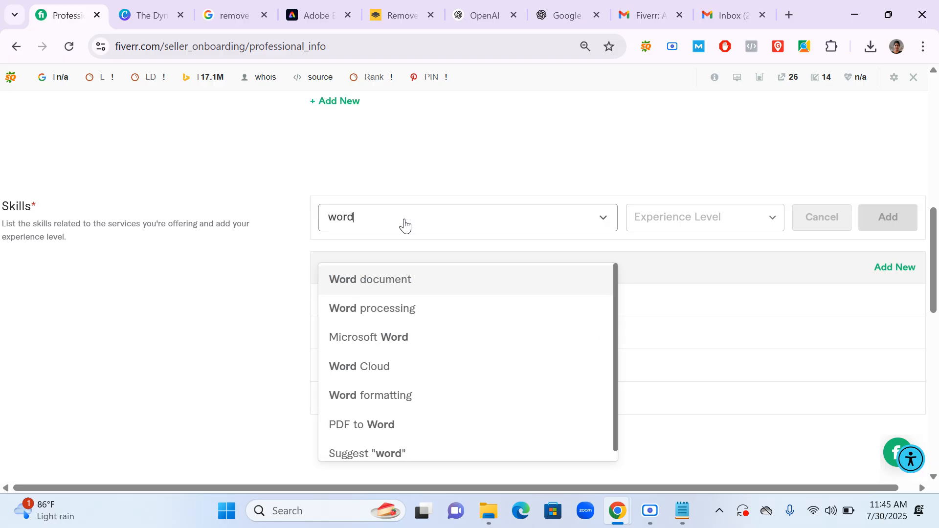
type("p")
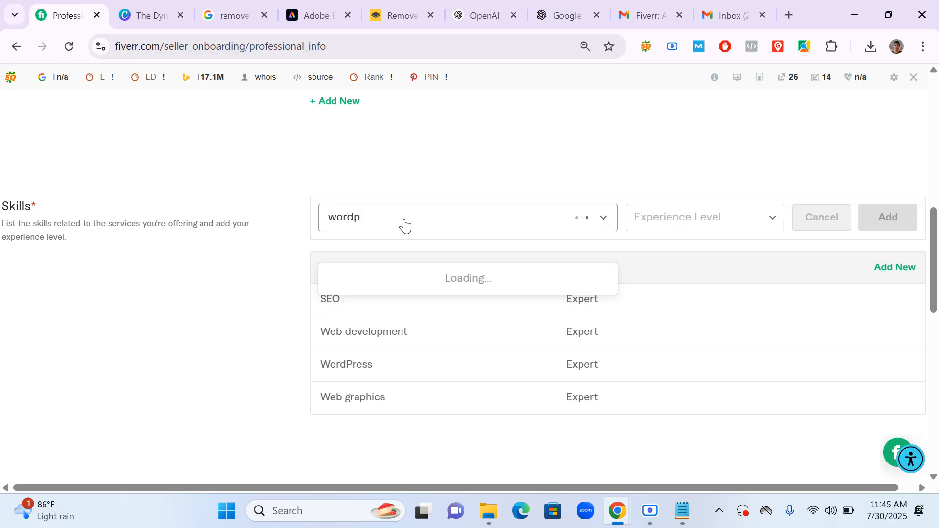
key("BackSpace")
type("pre")
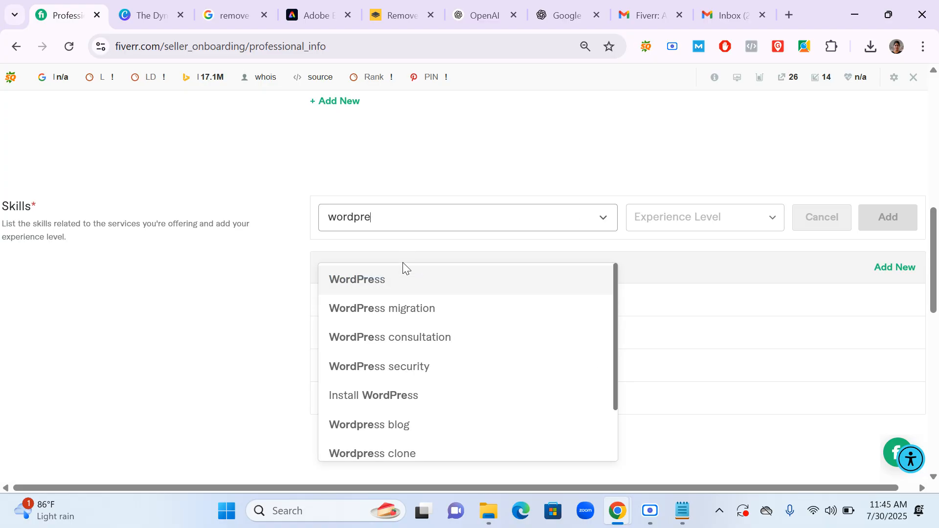
left_click(427, 407)
left_click(669, 230)
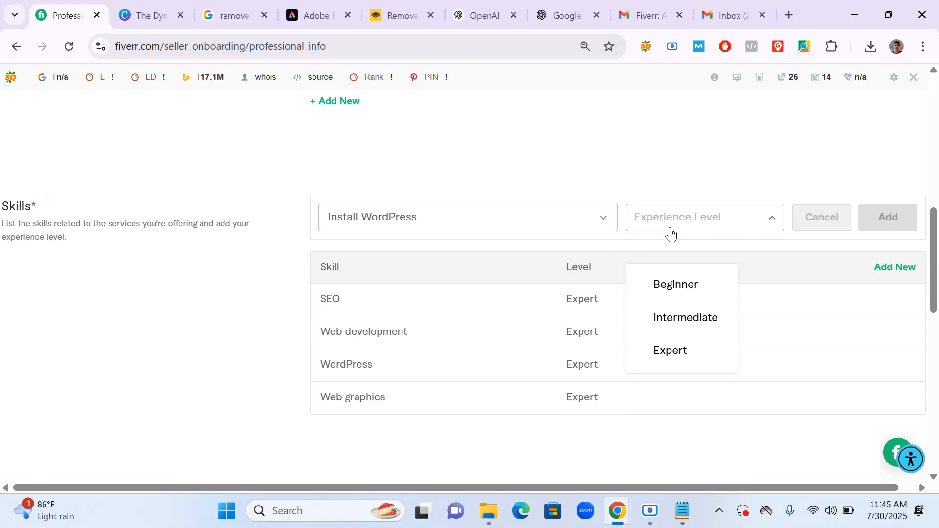
left_click(673, 342)
left_click(901, 224)
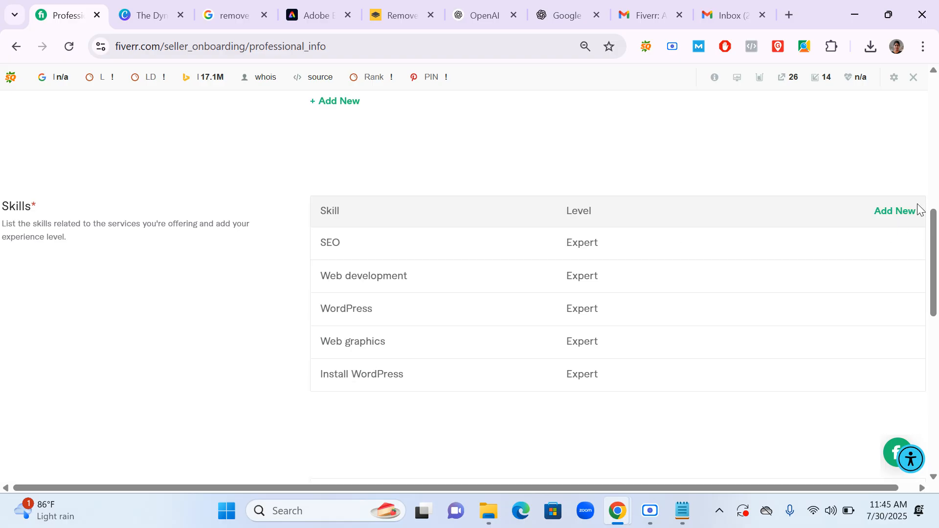
Add B2B lead generation to the profile skills with the Expert experience level.
left_click(902, 211)
left_click(505, 224)
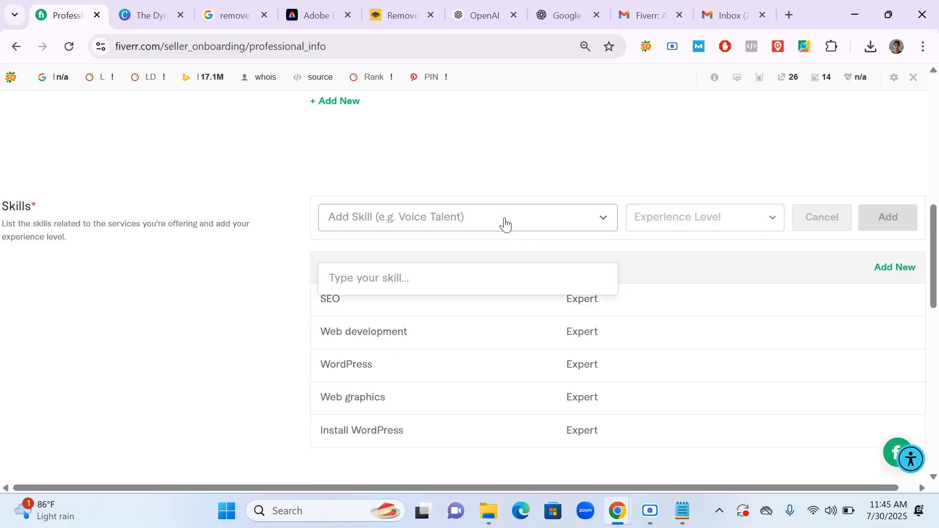
type("of")
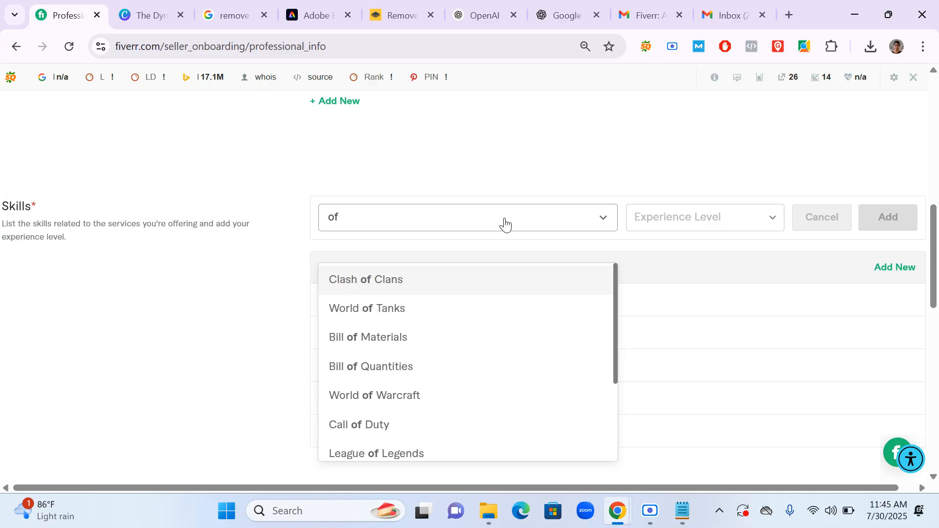
key("BackSpace")
key("BackSpace")
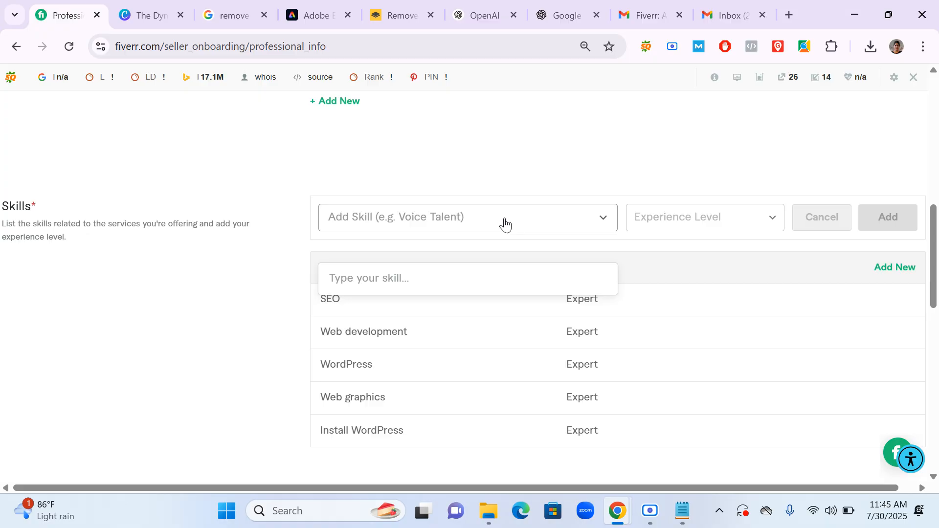
type("b")
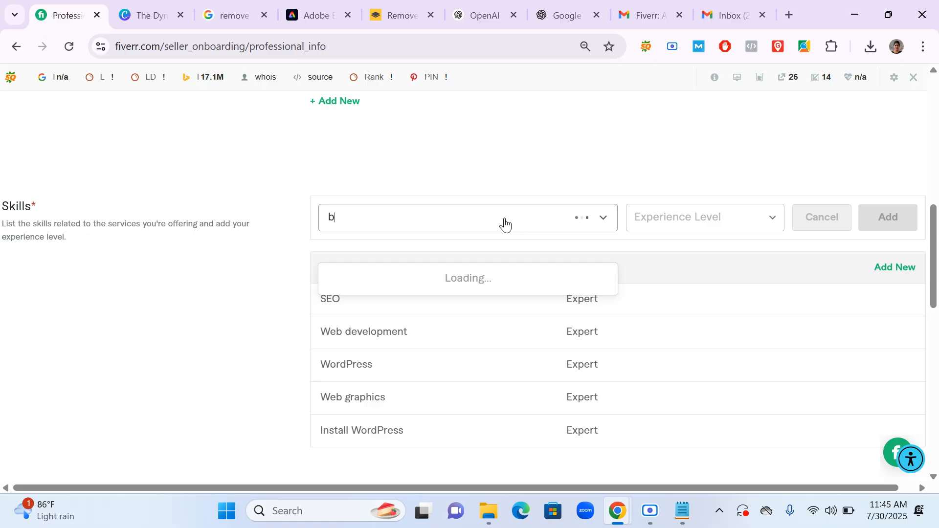
type("2b lead generation")
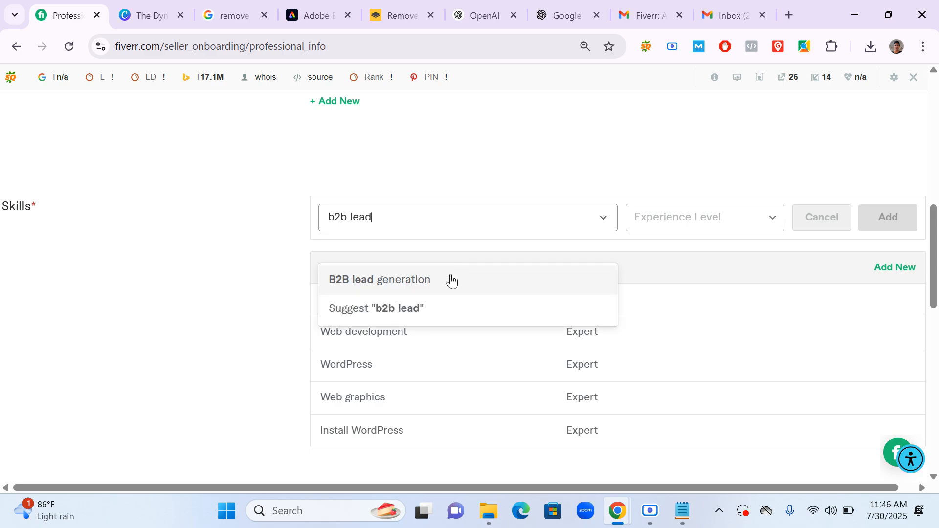
left_click(448, 280)
left_click(672, 218)
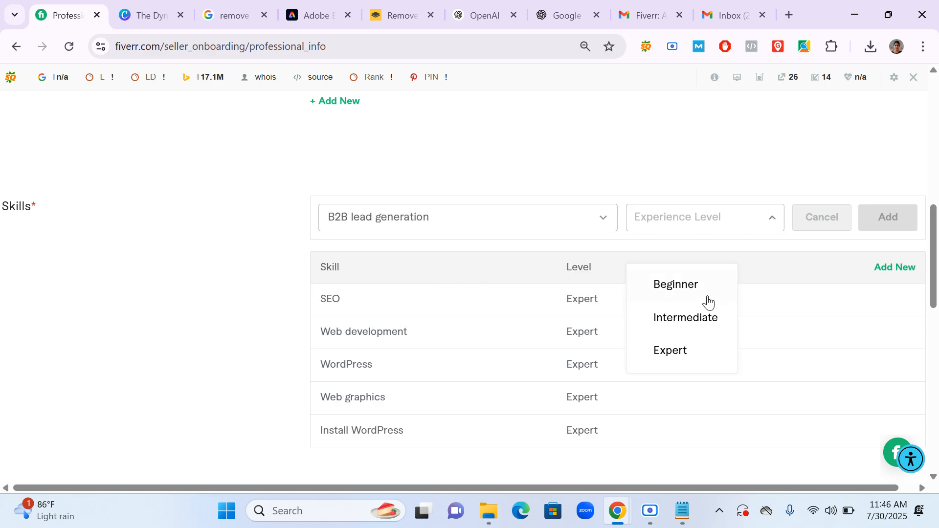
left_click(693, 353)
left_click(893, 223)
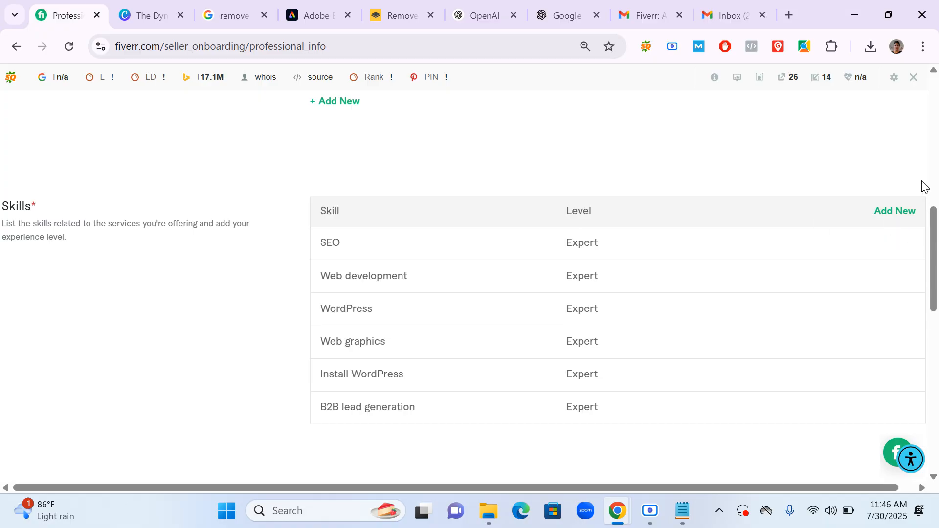
Add Local SEO to the profile skills with the Expert experience level.
left_click(902, 211)
left_click(378, 218)
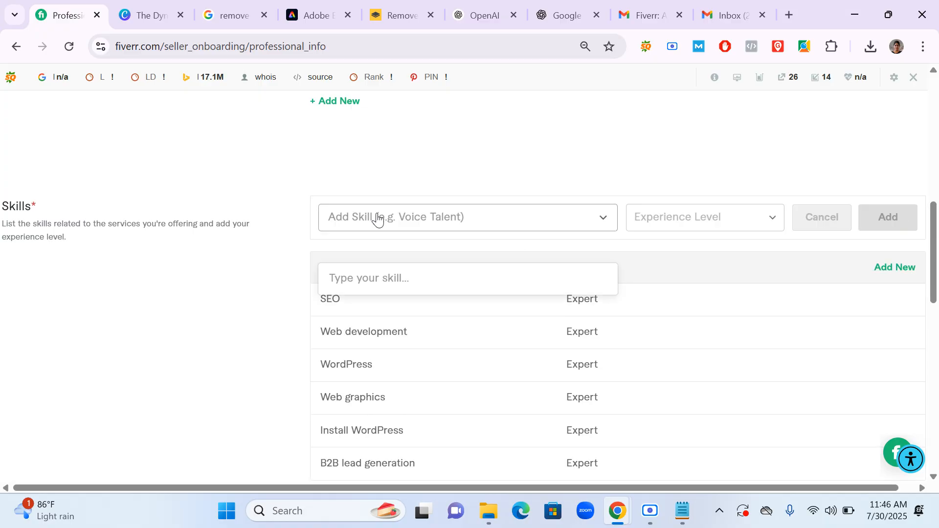
type("local")
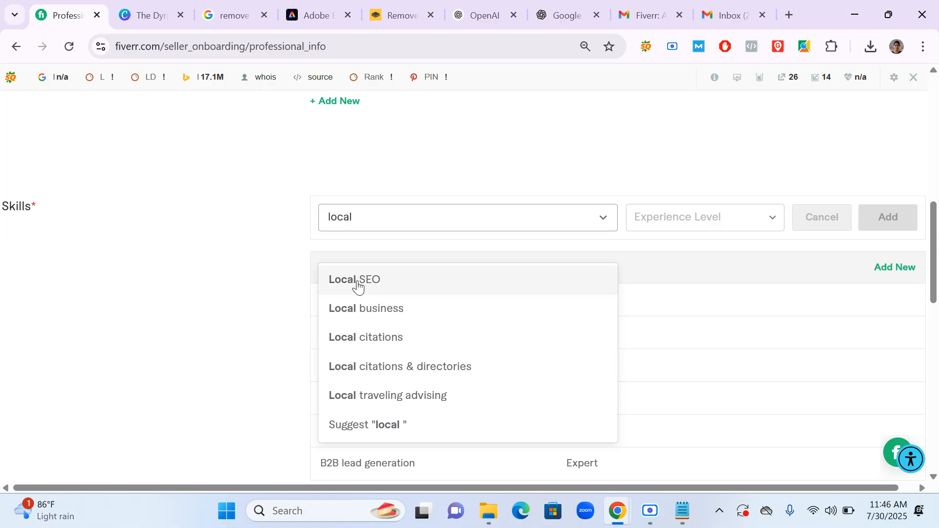
left_click(357, 286)
left_click(709, 223)
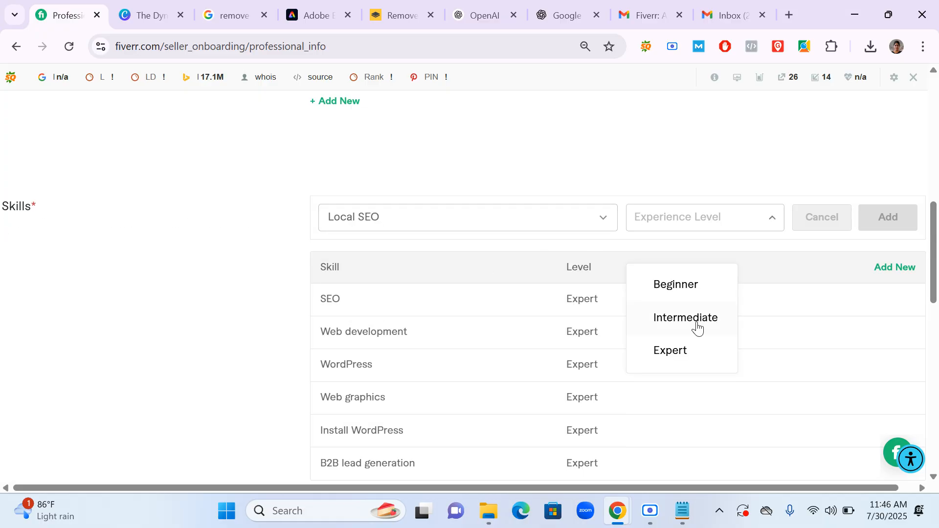
left_click(702, 354)
left_click(880, 224)
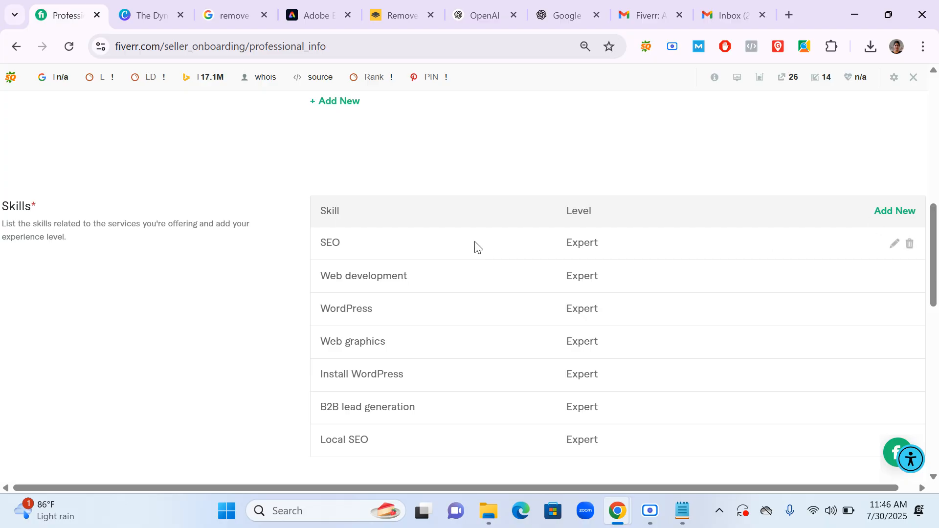
Add Google marketing to the profile skills with the Expert experience level.
left_click(907, 214)
left_click(517, 220)
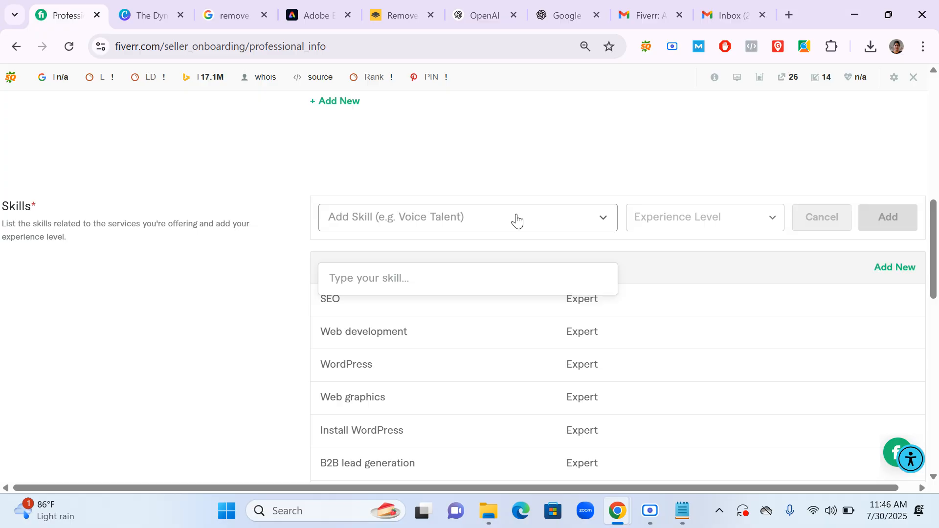
type("google")
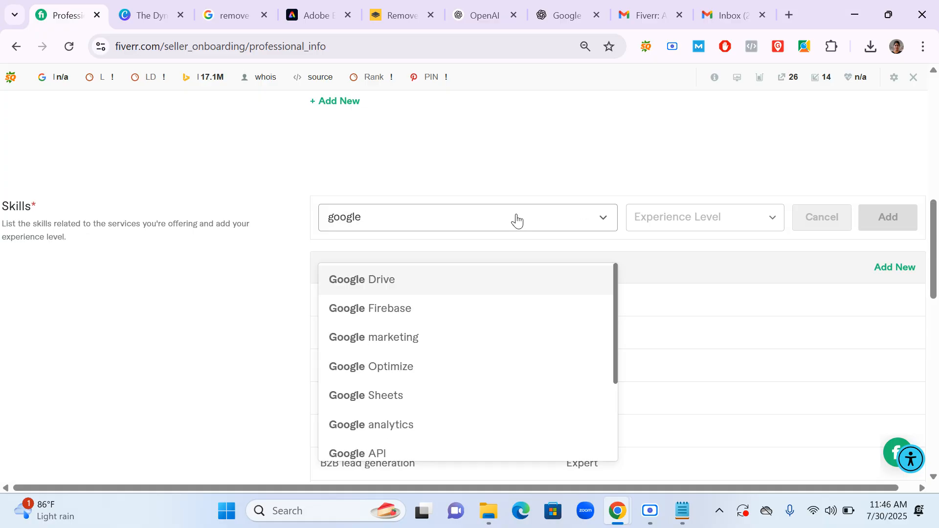
scroll(451, 306, "down", 3)
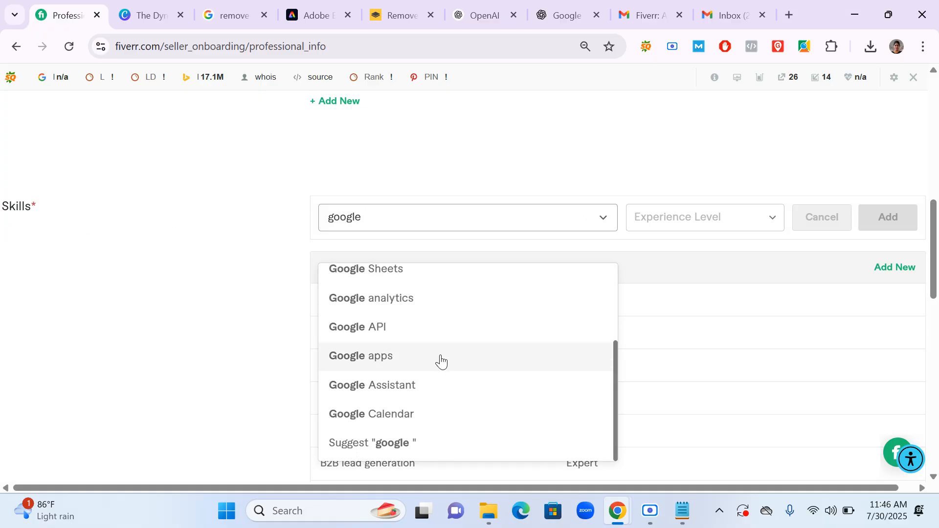
scroll(428, 440, "up", 3)
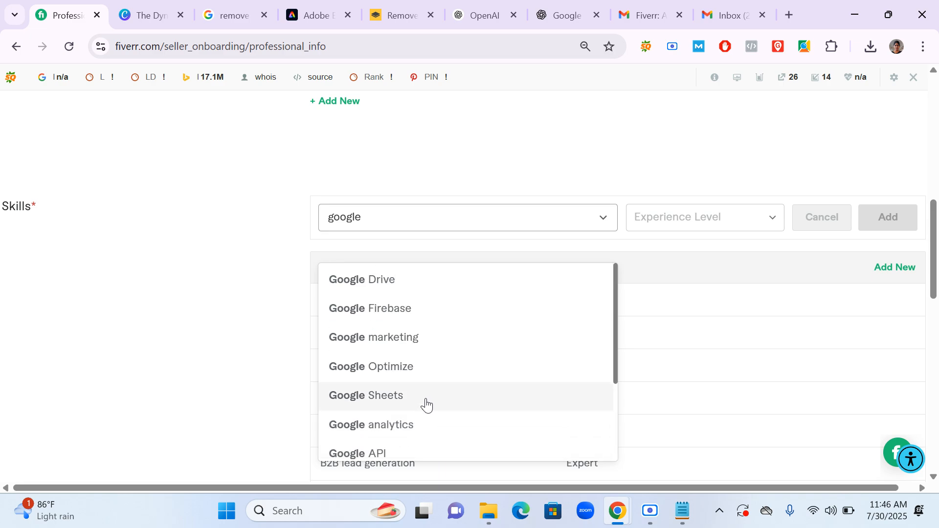
left_click(419, 345)
left_click(697, 226)
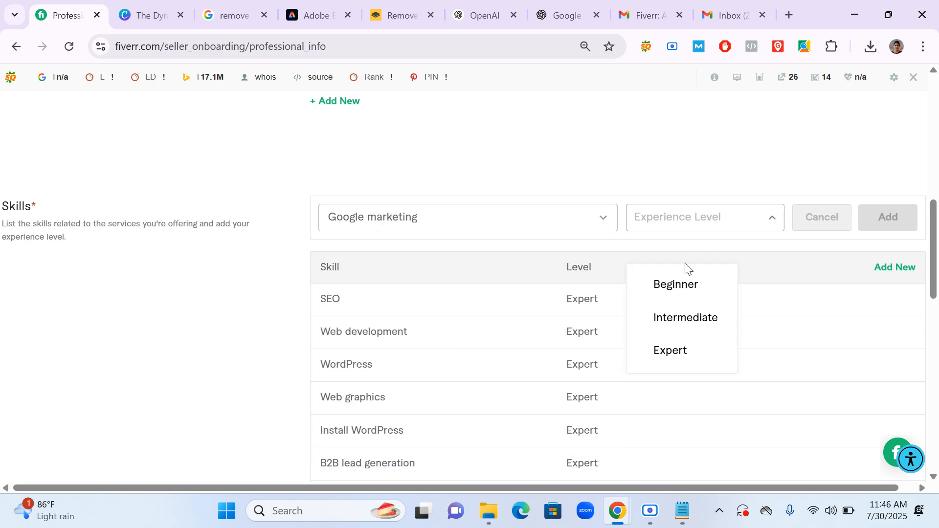
left_click(691, 354)
left_click(888, 217)
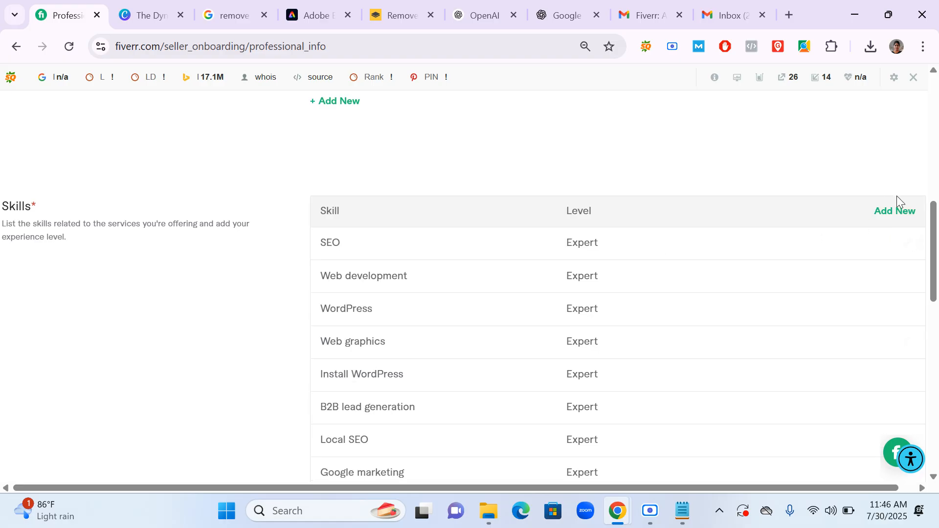
Add Backlinks to the profile skills with the Expert experience level.
left_click(892, 219)
left_click(393, 221)
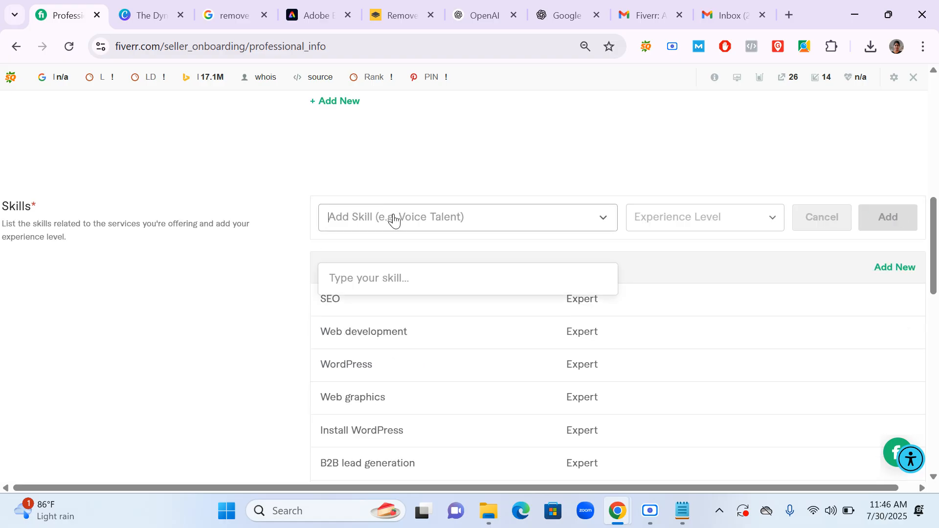
type("backlink")
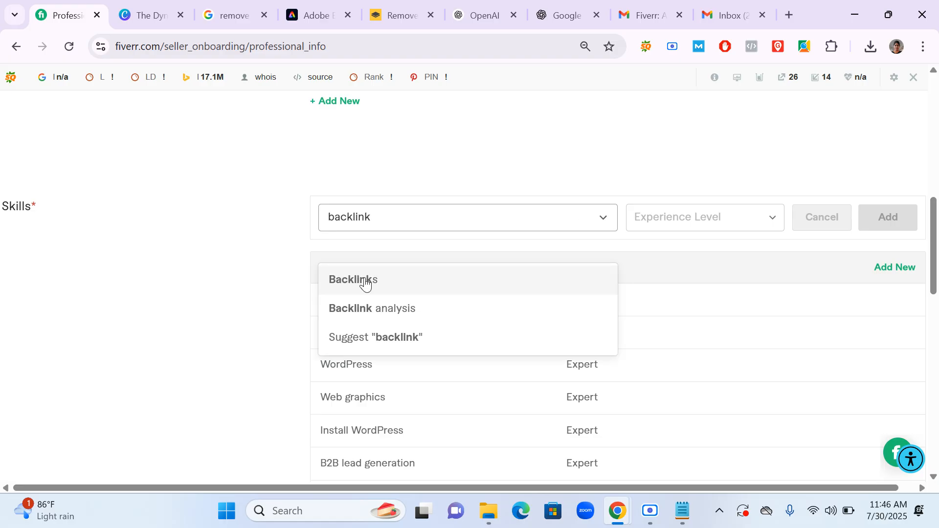
left_click(365, 280)
left_click(665, 219)
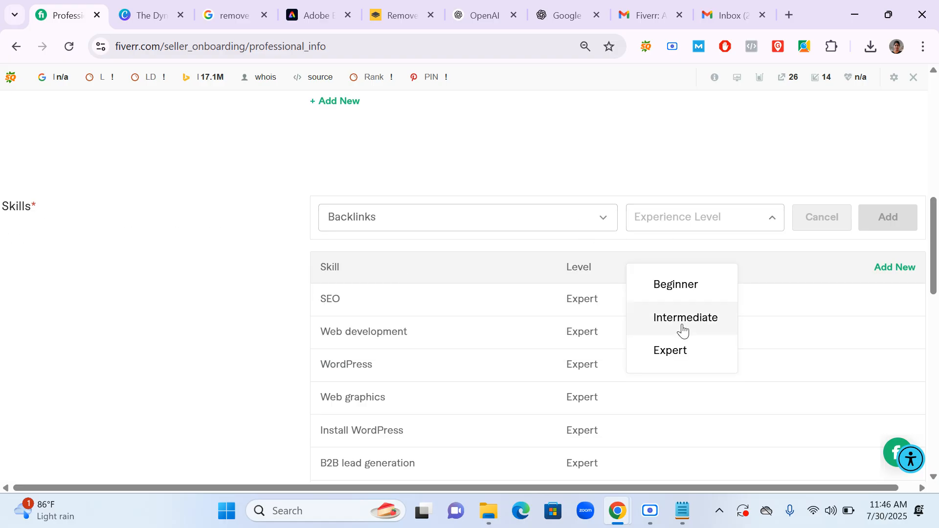
left_click(689, 359)
left_click(884, 224)
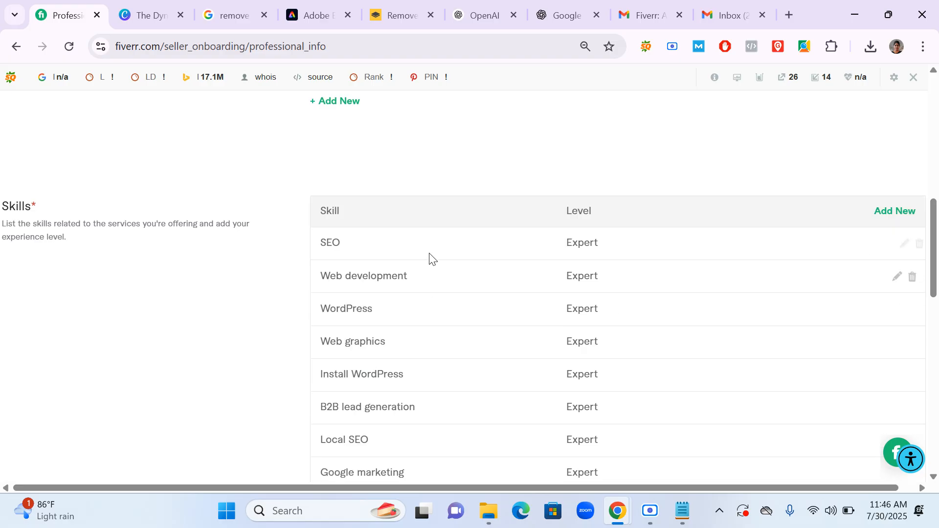
Add Pinterest marketing to the profile skills with the Expert experience level.
left_click(877, 211)
left_click(468, 225)
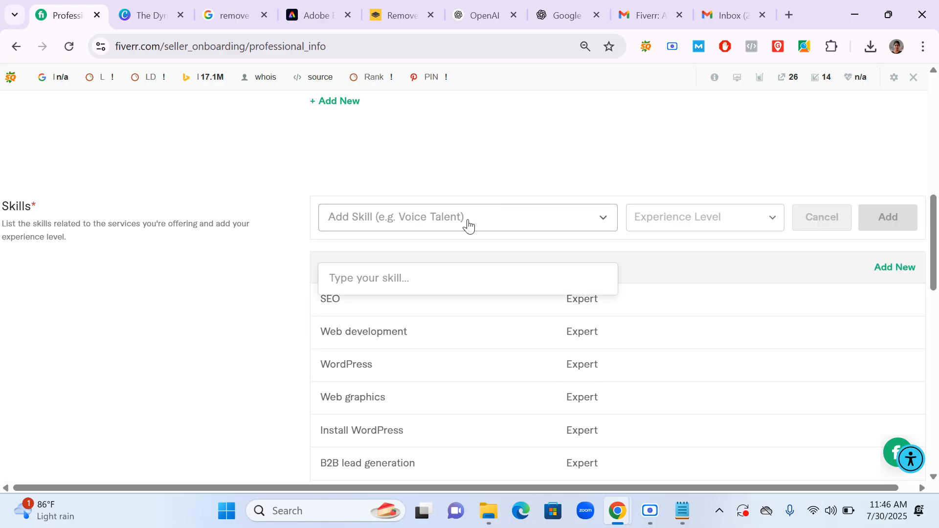
type("Pinter")
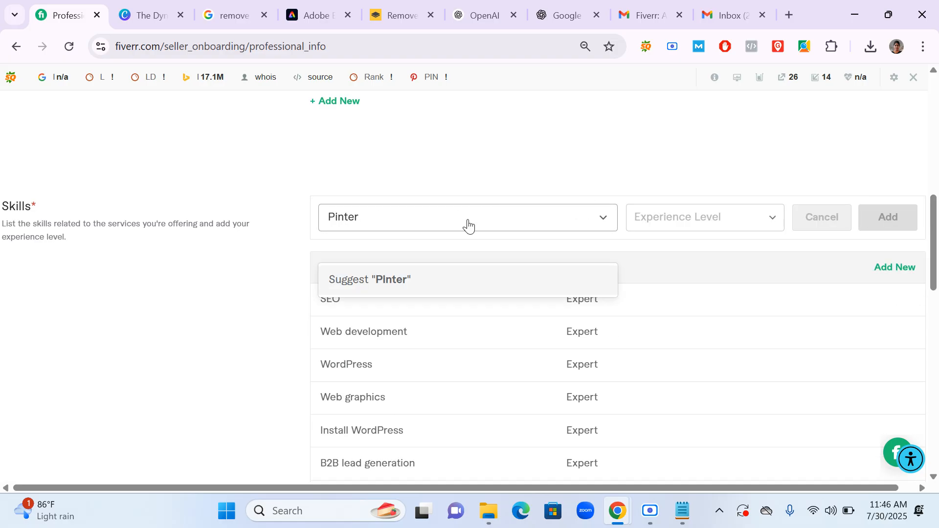
type("erest")
key("BackSpace")
key("BackSpace")
key("BackSpace")
key("BackSpace")
key("BackSpace")
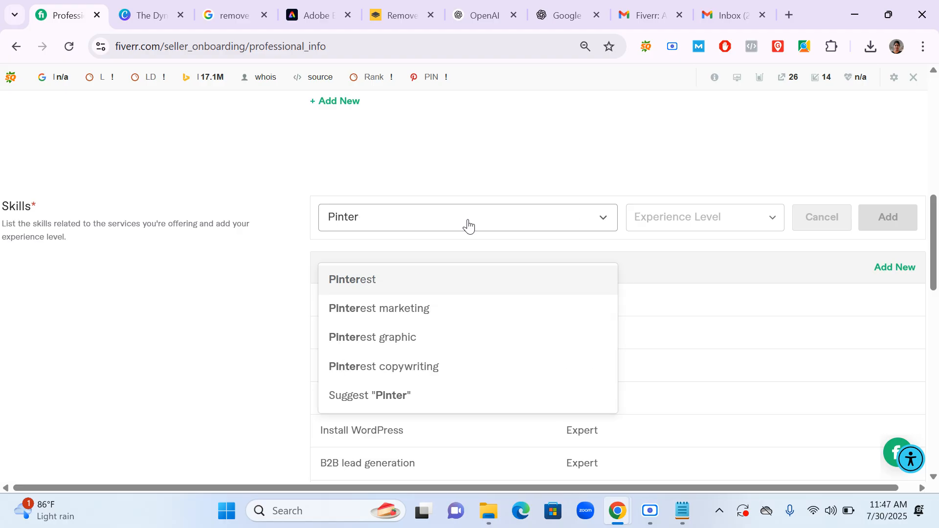
type("est")
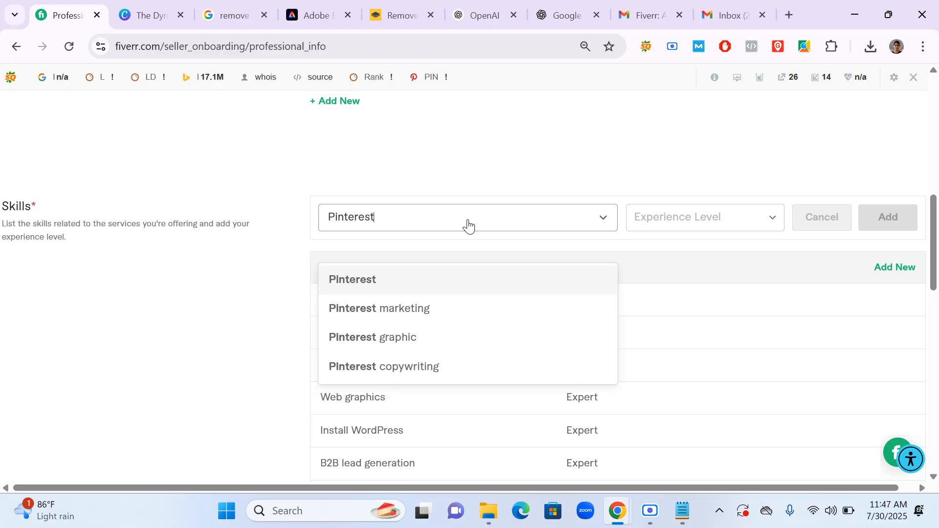
left_click(417, 315)
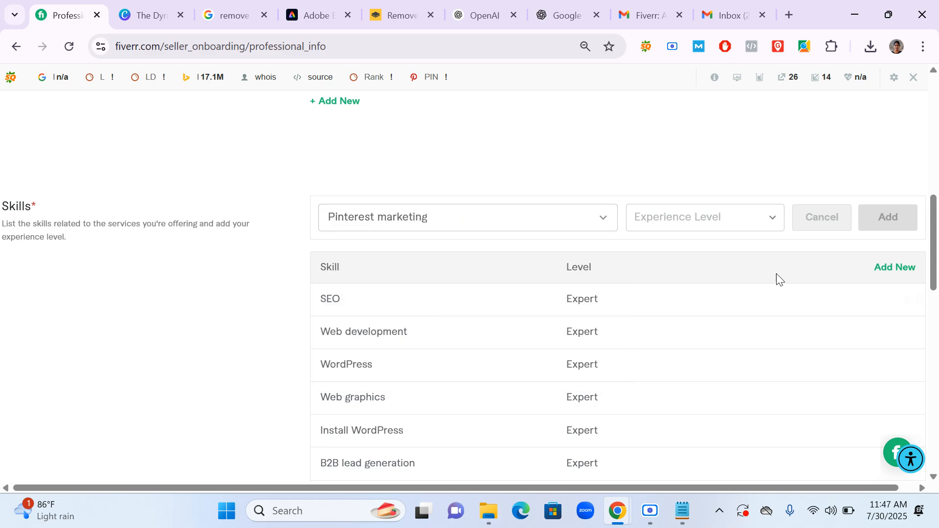
left_click(696, 224)
left_click(692, 353)
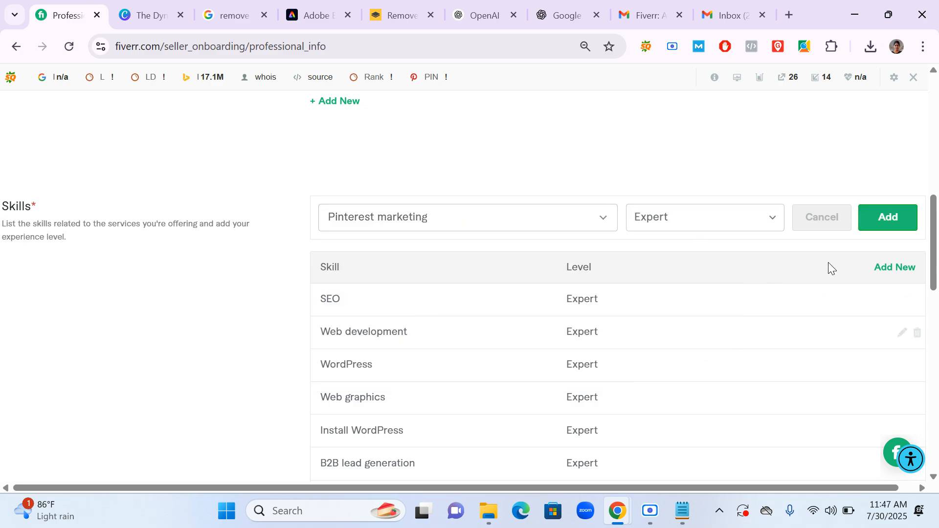
left_click(886, 220)
Add Twitter to the profile skills with the Expert experience level.
left_click(883, 214)
left_click(429, 217)
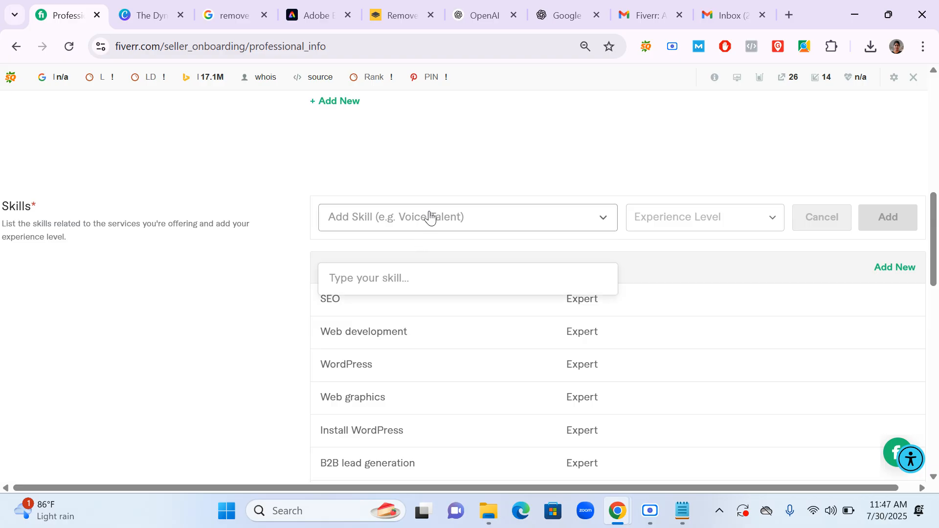
type("twitter")
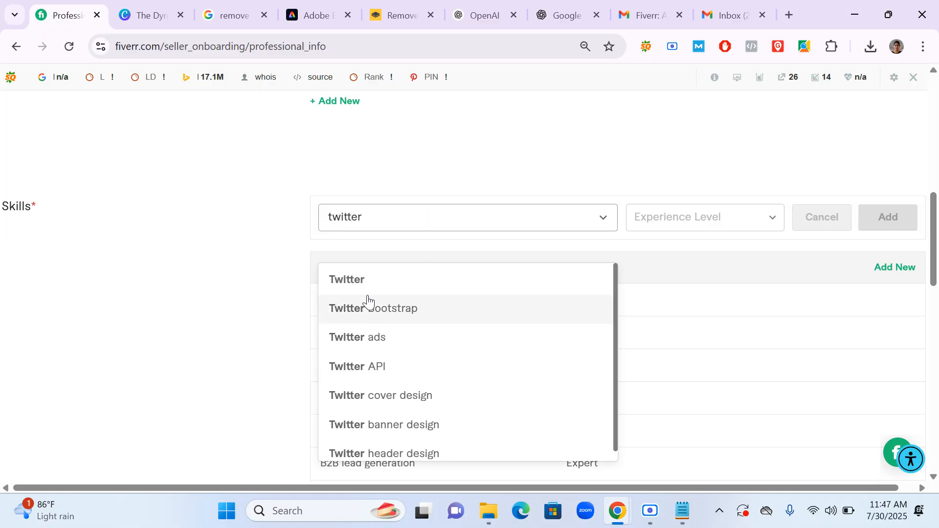
left_click(365, 286)
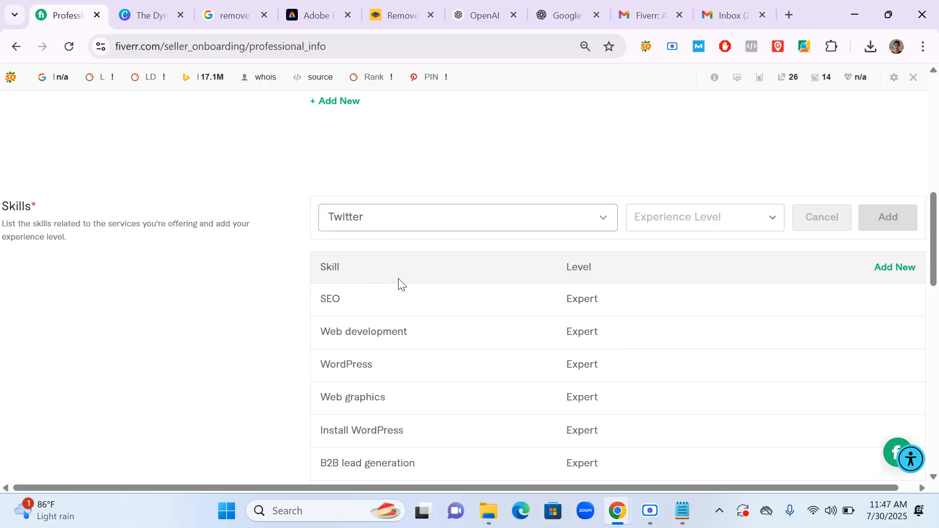
left_click(694, 215)
left_click(691, 349)
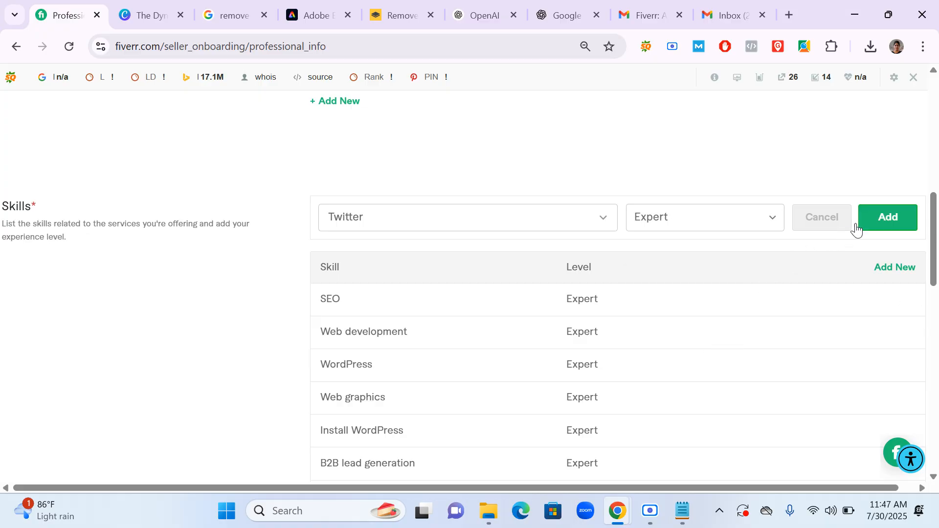
left_click(888, 223)
Add Logo design to the profile skills with the Expert experience level.
left_click(892, 215)
left_click(519, 226)
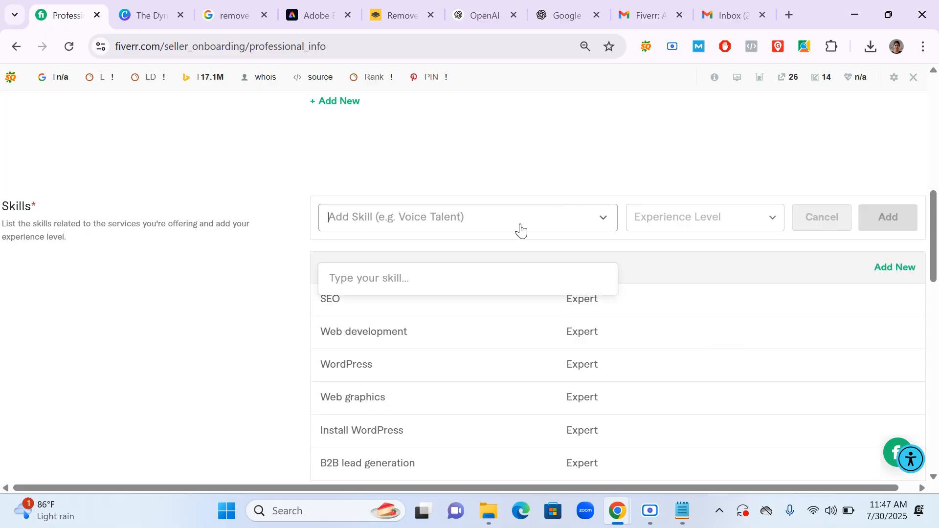
type("logo")
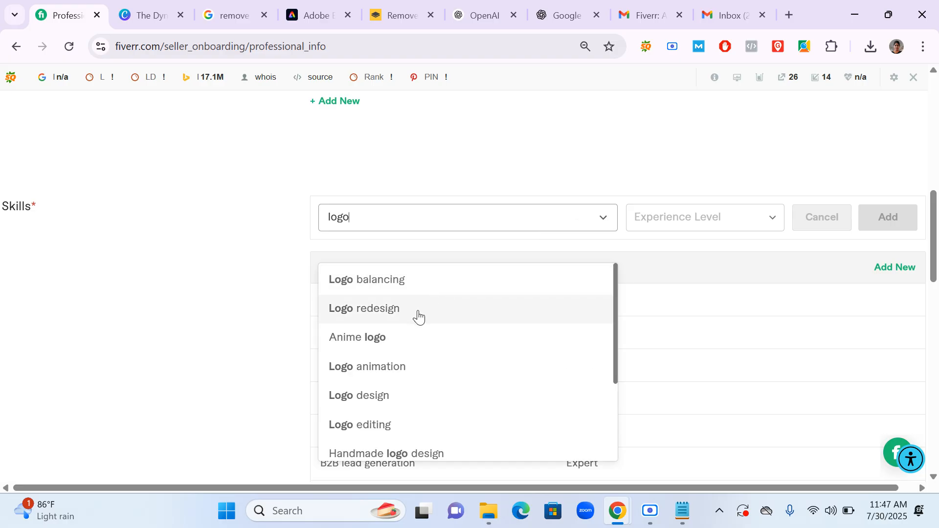
left_click(415, 394)
left_click(738, 224)
left_click(696, 350)
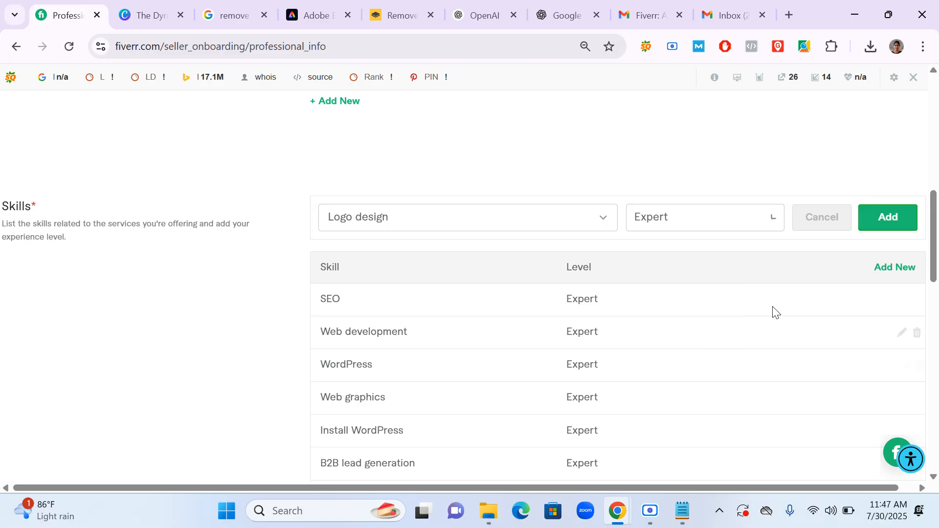
left_click(888, 233)
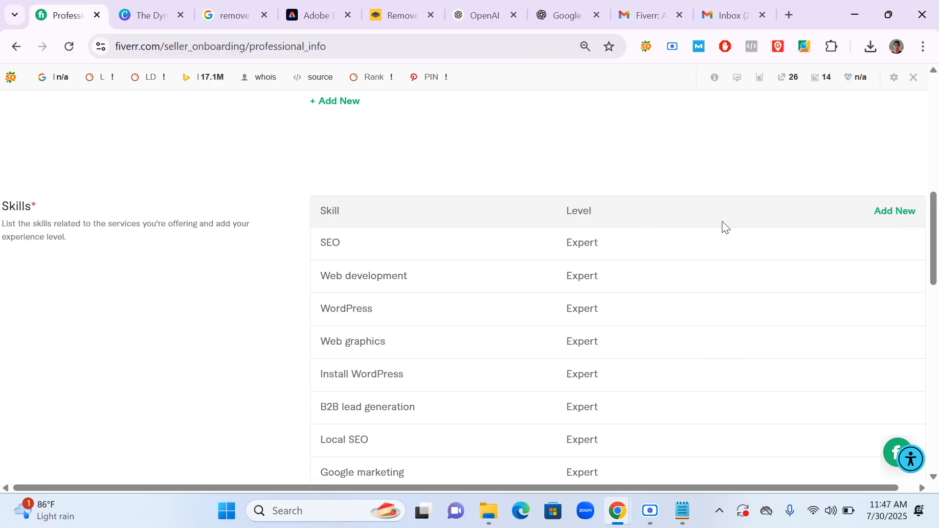
Add Brochure design to the profile skills with the Expert experience level.
left_click(895, 212)
left_click(563, 221)
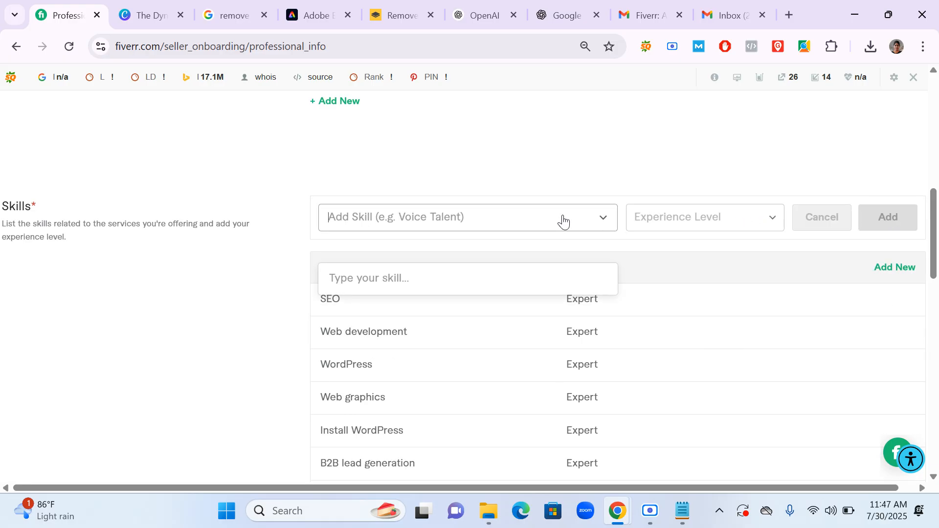
type("bours")
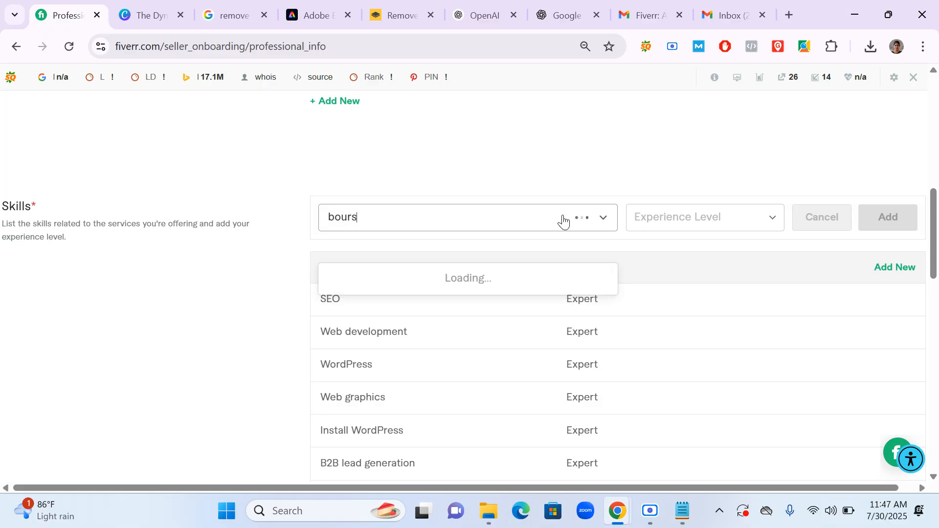
type("e")
key("BackSpace")
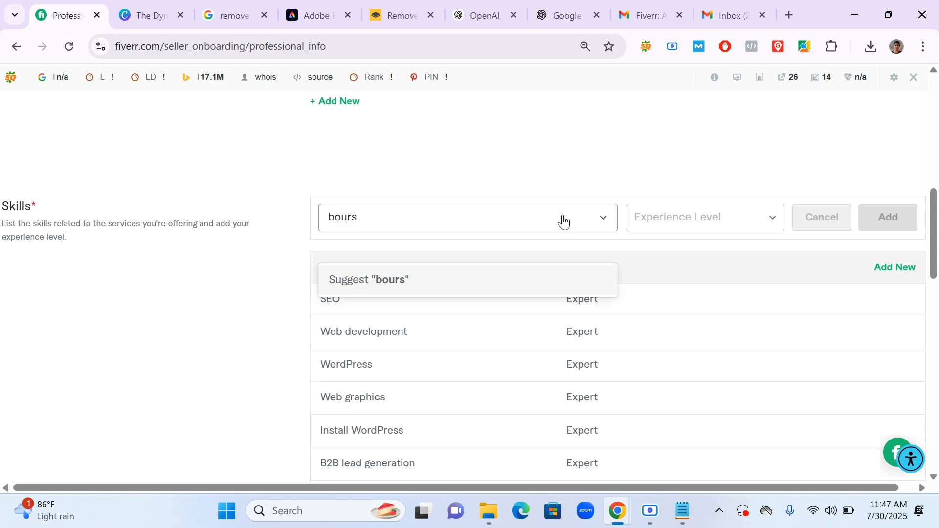
key("BackSpace")
key("BackSpace")
type("sure")
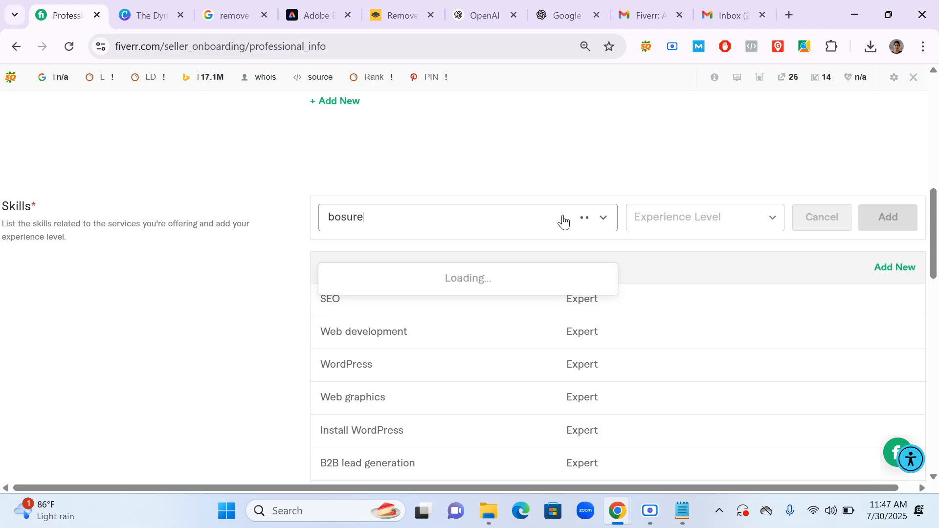
key("BackSpace")
key("BackSpace")
key("BackSpace")
key("BackSpace")
key("BackSpace")
type("ro")
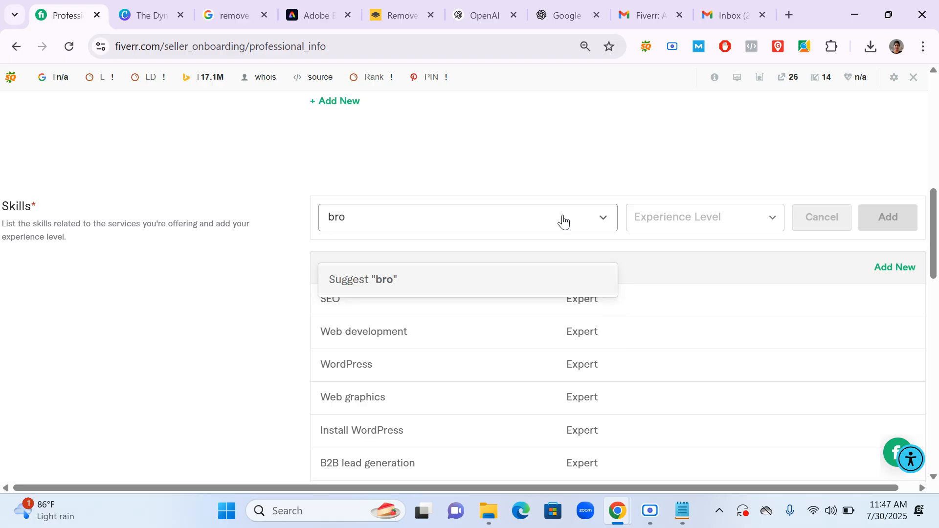
type("ch")
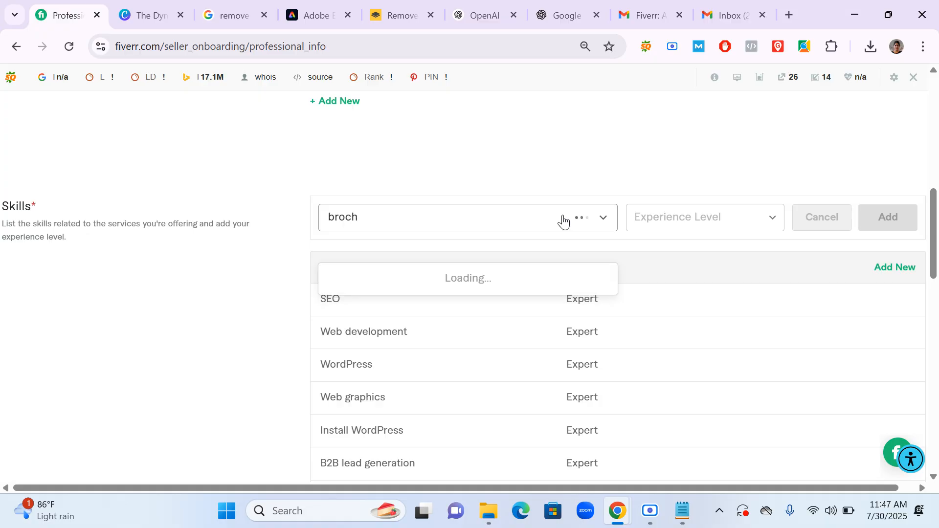
type("u")
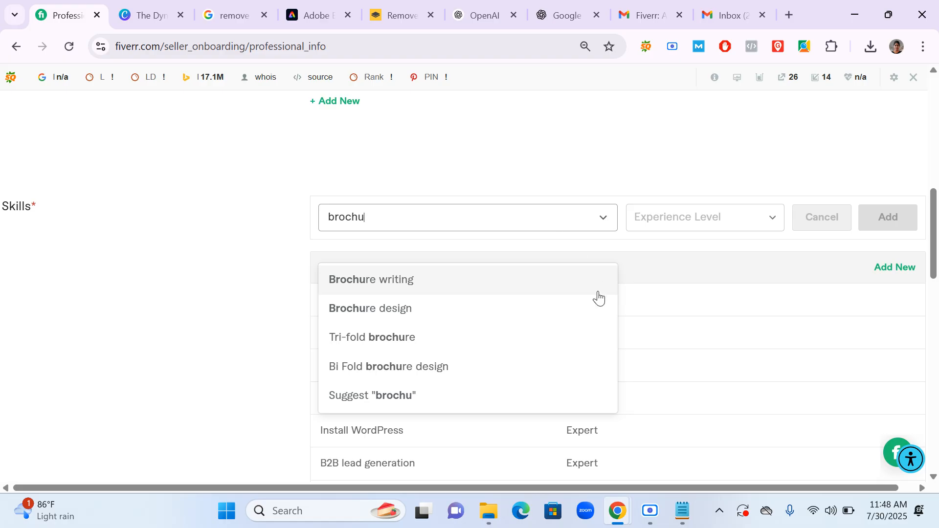
left_click(432, 316)
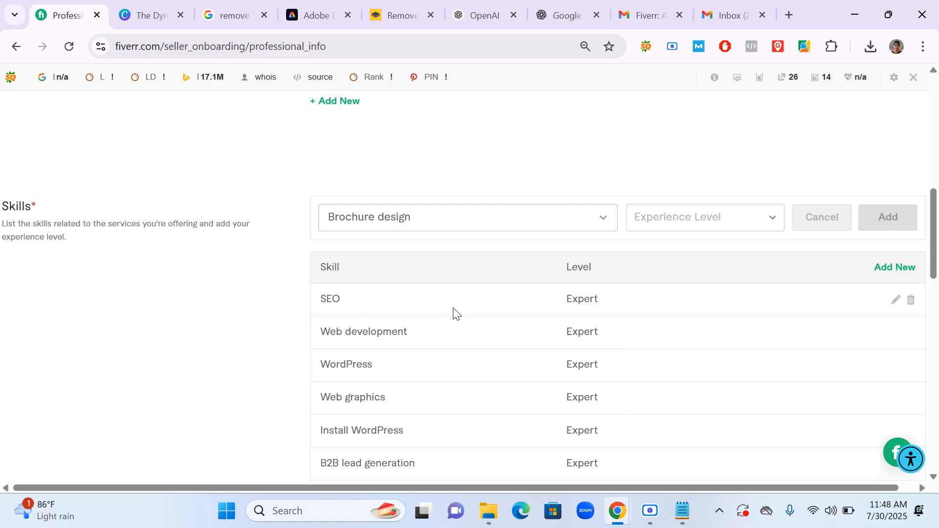
left_click(711, 226)
left_click(695, 348)
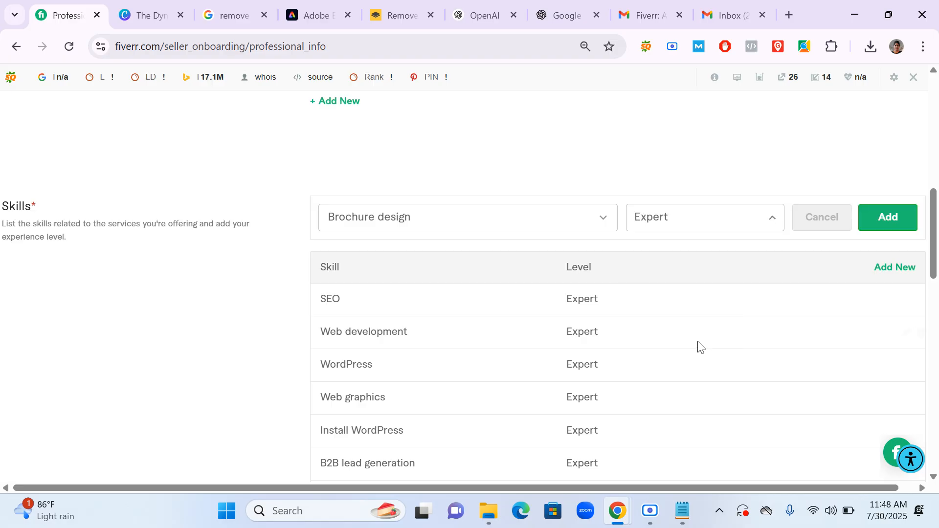
left_click(876, 226)
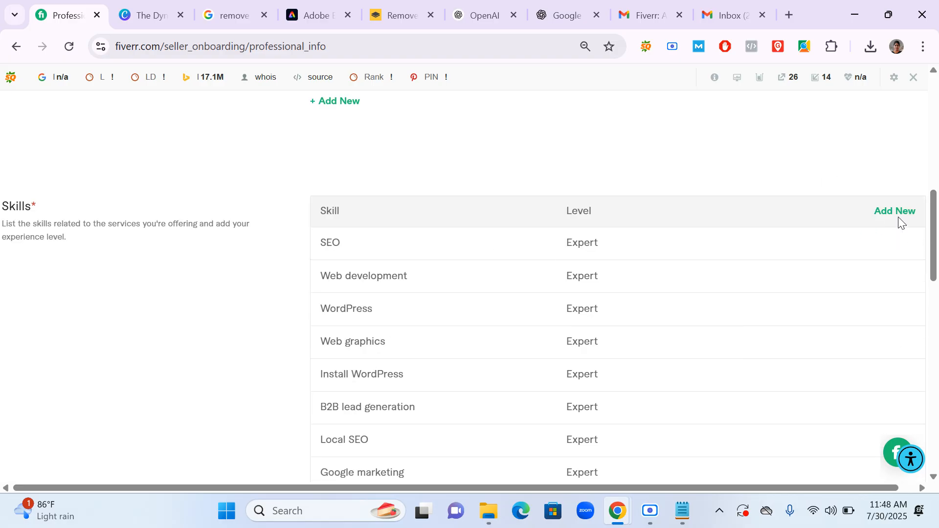
Add Google My Business to the profile skills with the Expert experience level.
left_click(894, 212)
left_click(469, 219)
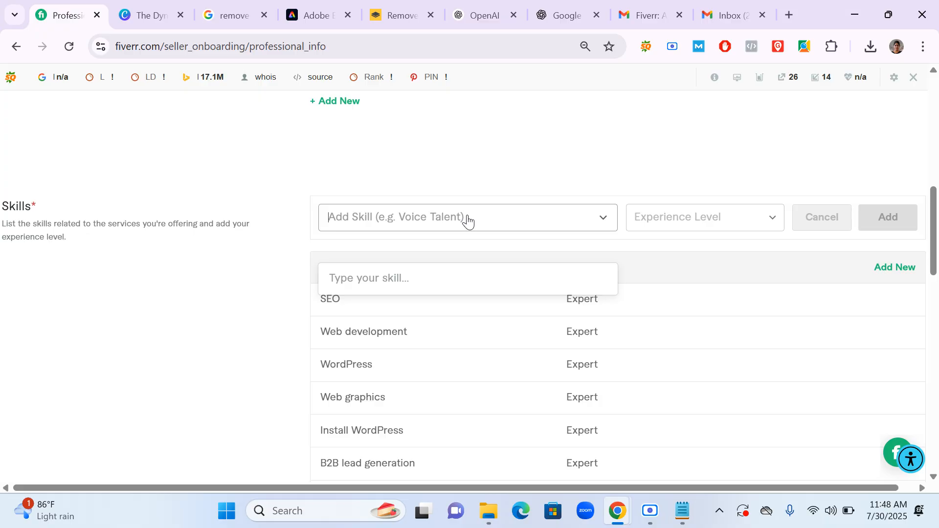
type("google may")
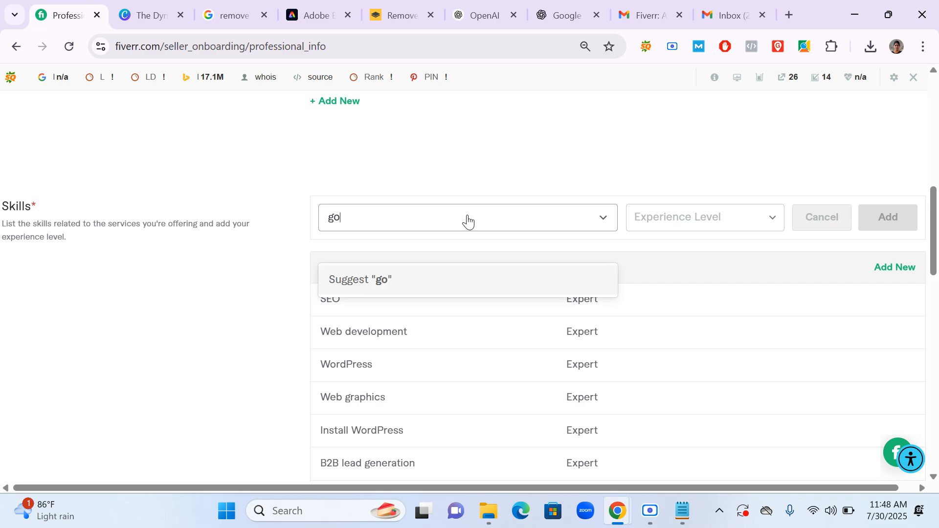
key("BackSpace")
key("BackSpace")
type("y b")
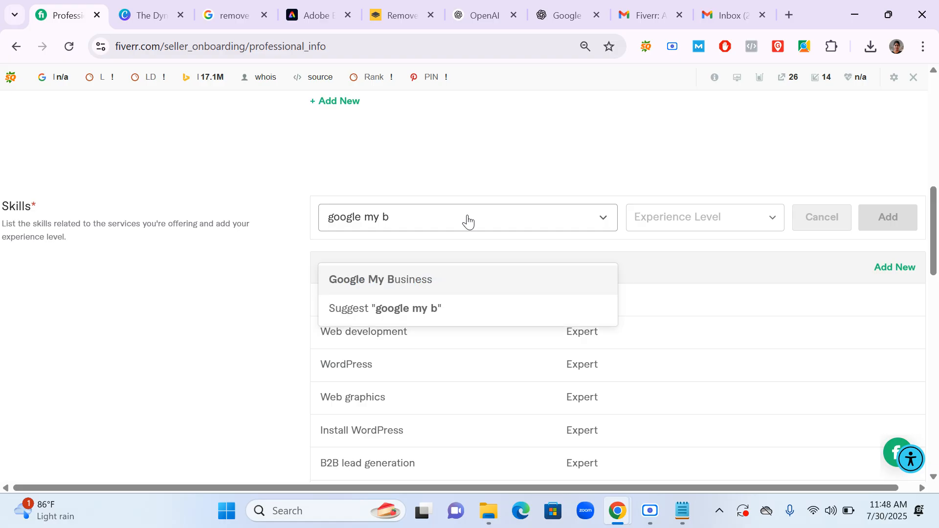
left_click(399, 283)
left_click(669, 223)
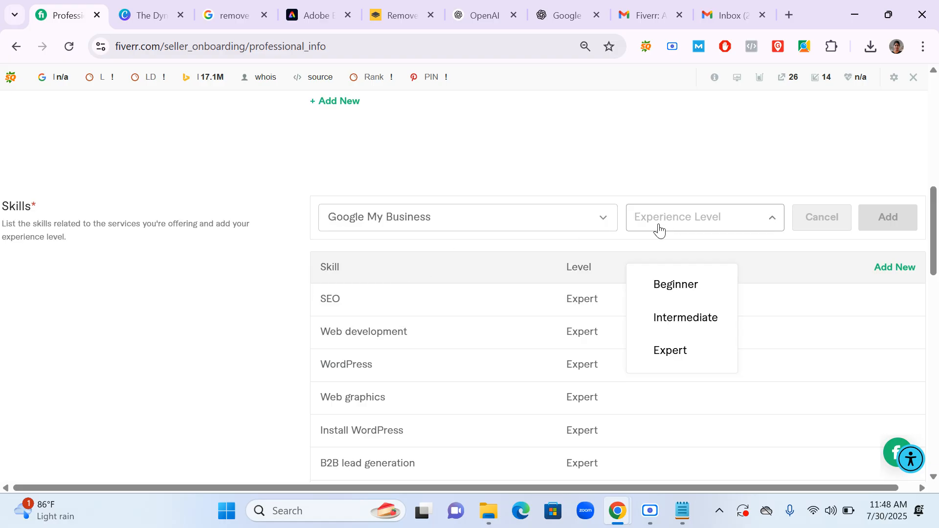
left_click(666, 351)
left_click(883, 225)
Set the country of the college or university in the Education section to Bangladesh.
scroll(429, 293, "down", 8)
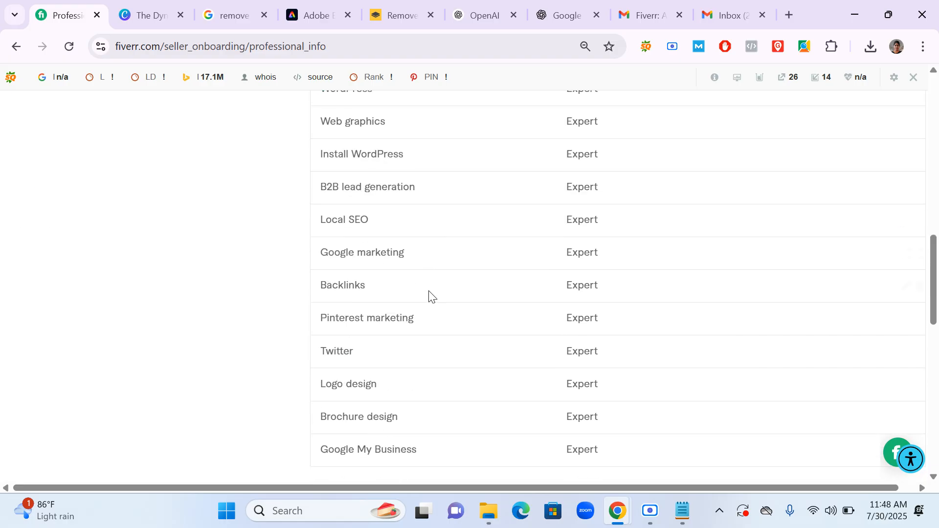
scroll(428, 315, "up", 4)
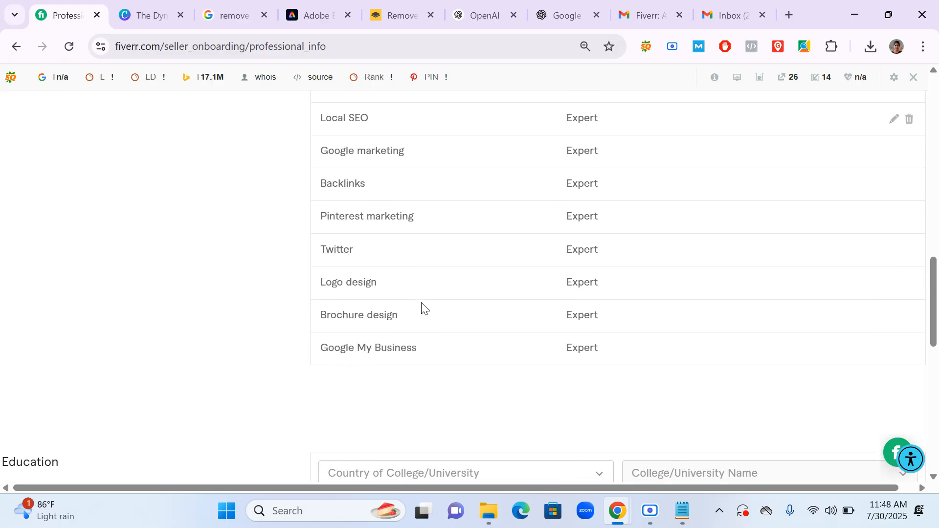
scroll(422, 306, "down", 9)
scroll(254, 332, "up", 3)
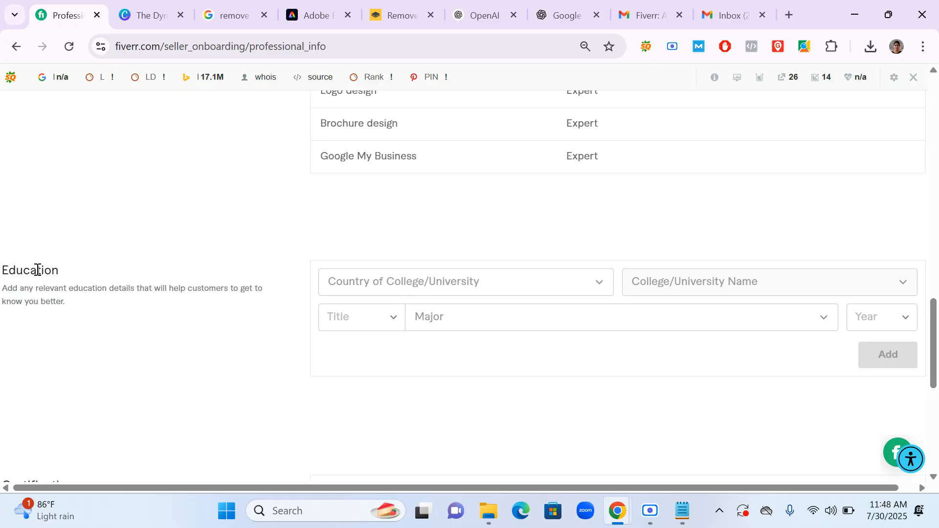
left_click_drag(42, 272, 64, 272)
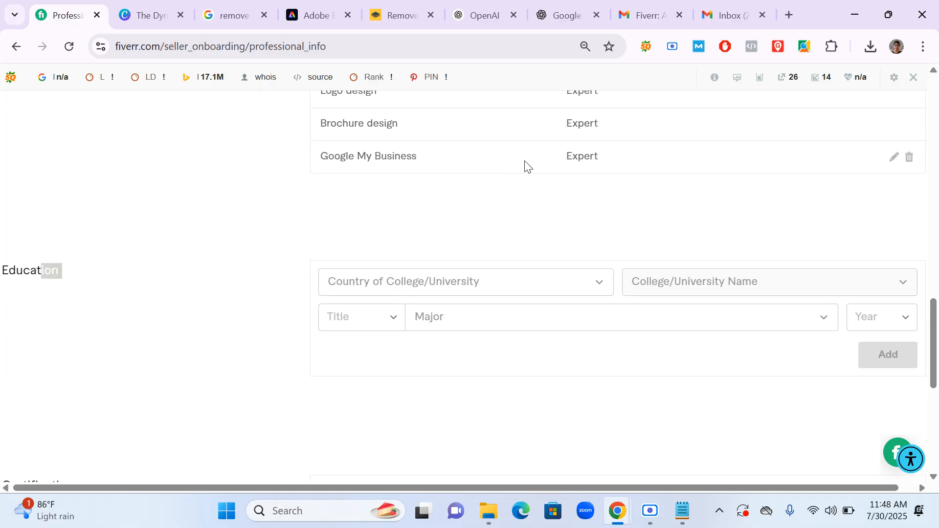
left_click(463, 289)
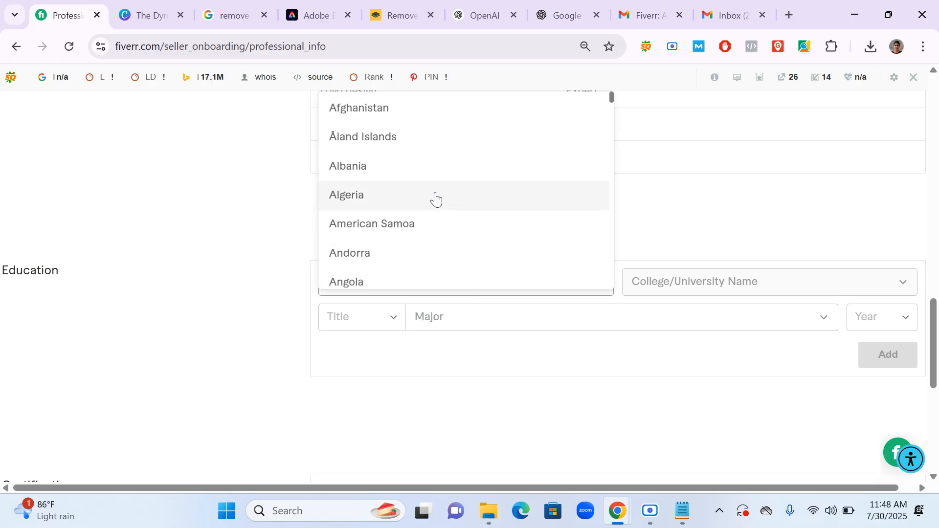
type("b")
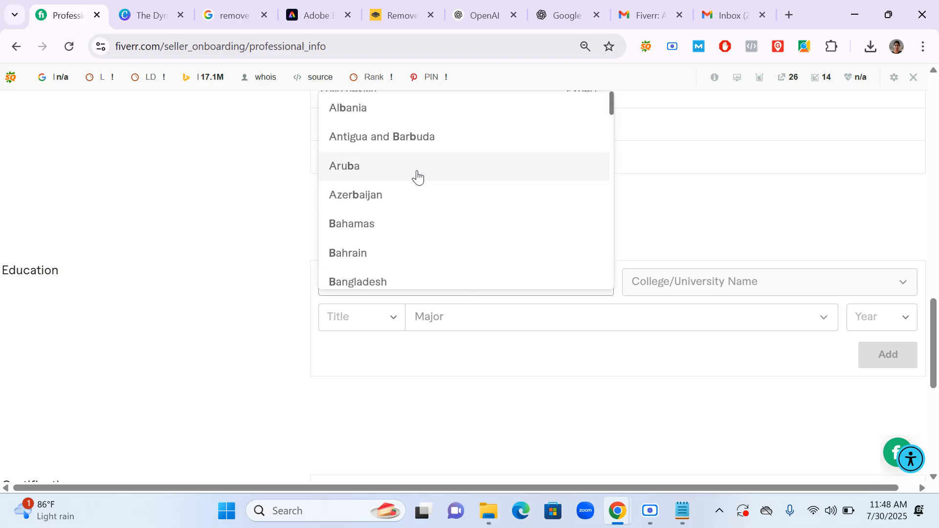
scroll(386, 215, "down", 1)
left_click(386, 210)
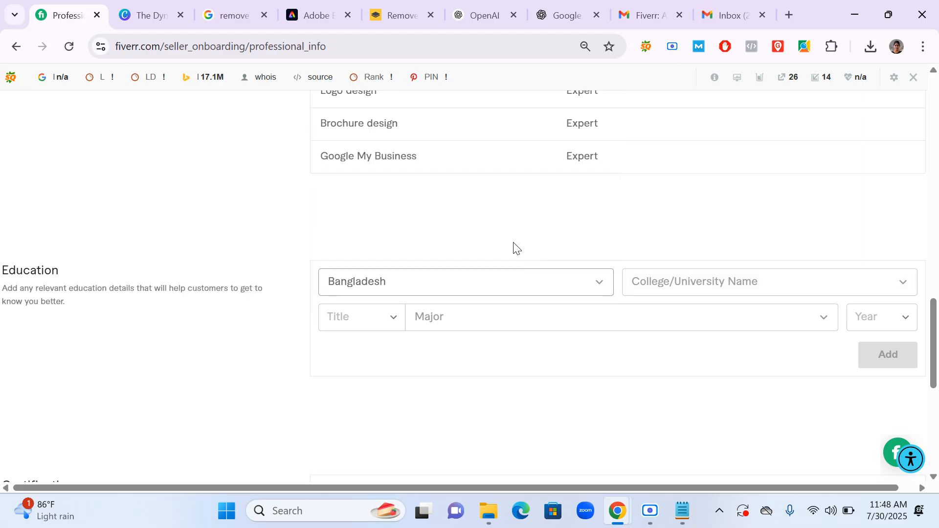
Choose Eden Mohila College as the college name of the education entry.
left_click(701, 282)
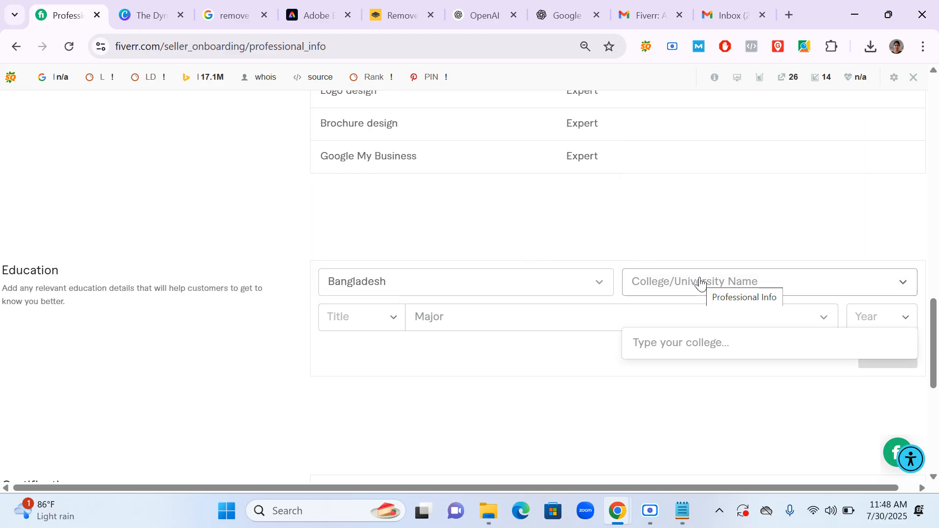
type("E")
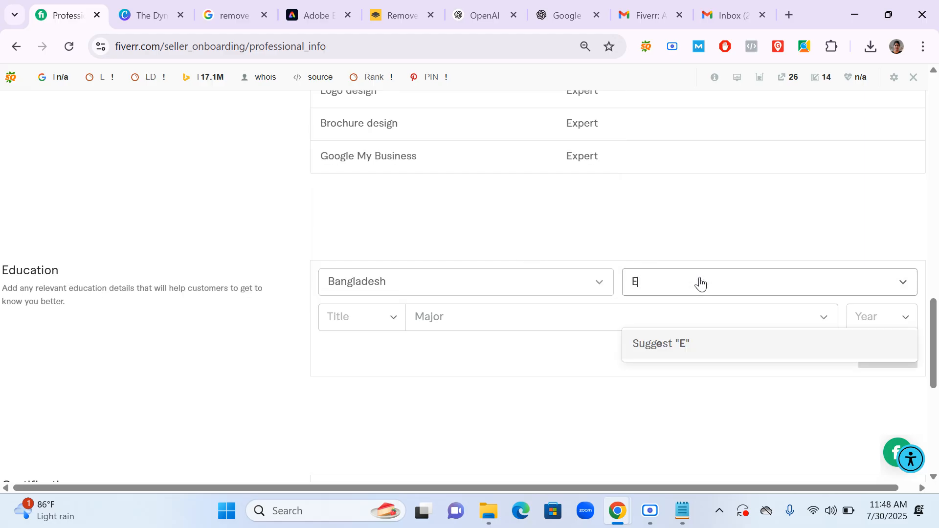
type("den")
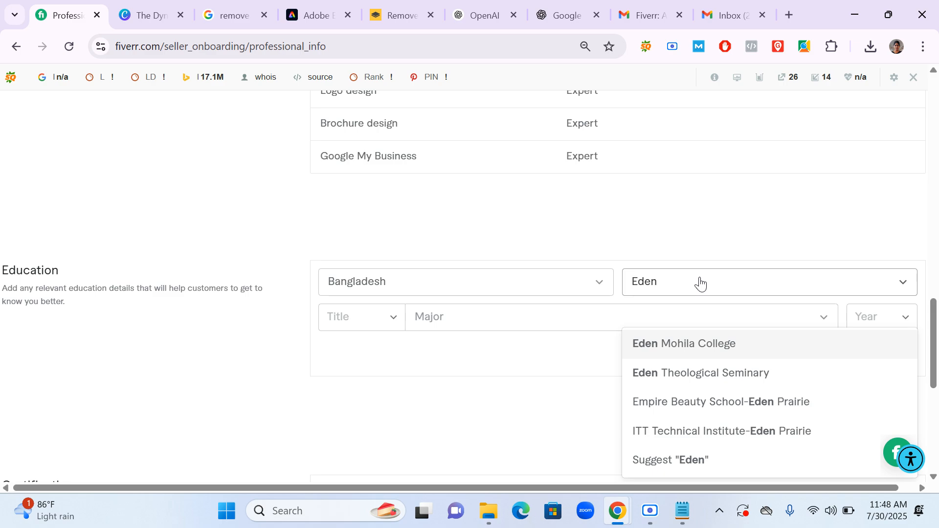
left_click(717, 348)
Set the education entry's title to M.B.A. and its major to management.
left_click(375, 324)
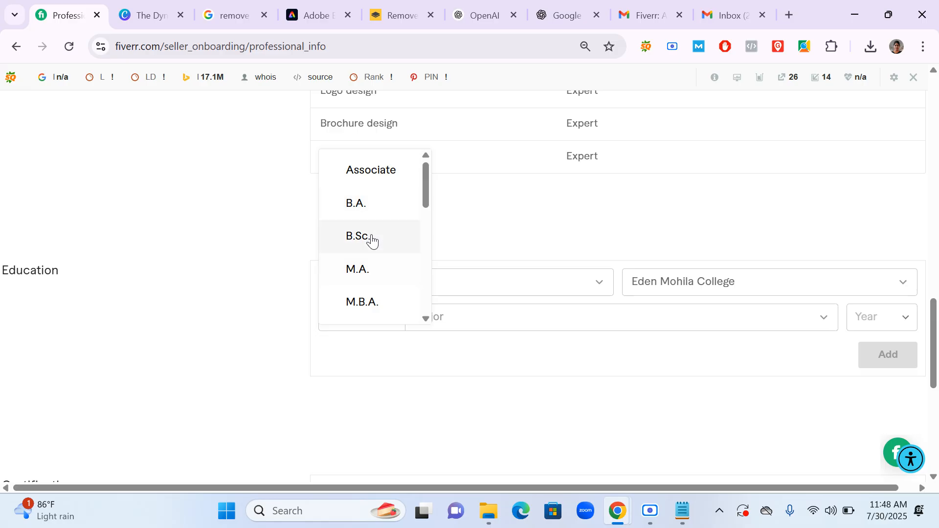
left_click(373, 303)
left_click(543, 315)
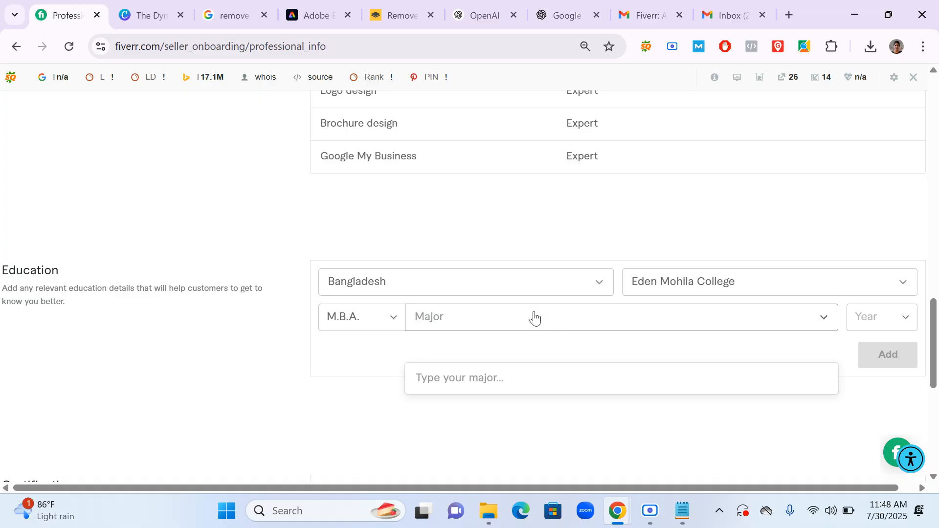
type("manag")
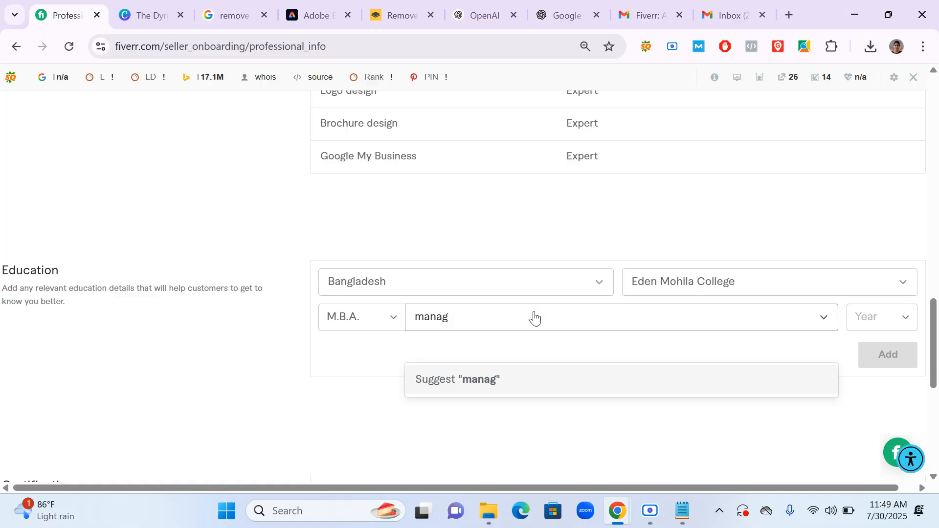
type("em")
key("BackSpace")
type("ma")
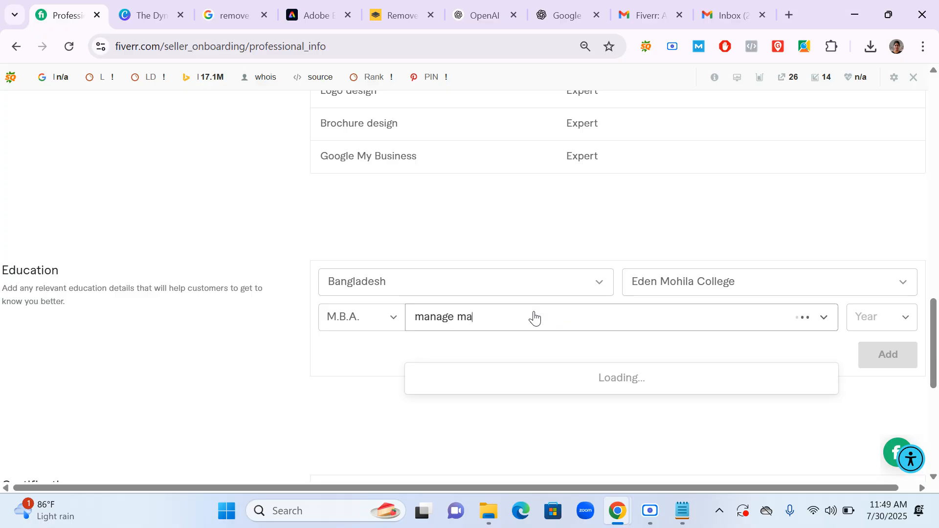
key("BackSpace")
key("BackSpace")
key("BackSpace")
key("BackSpace")
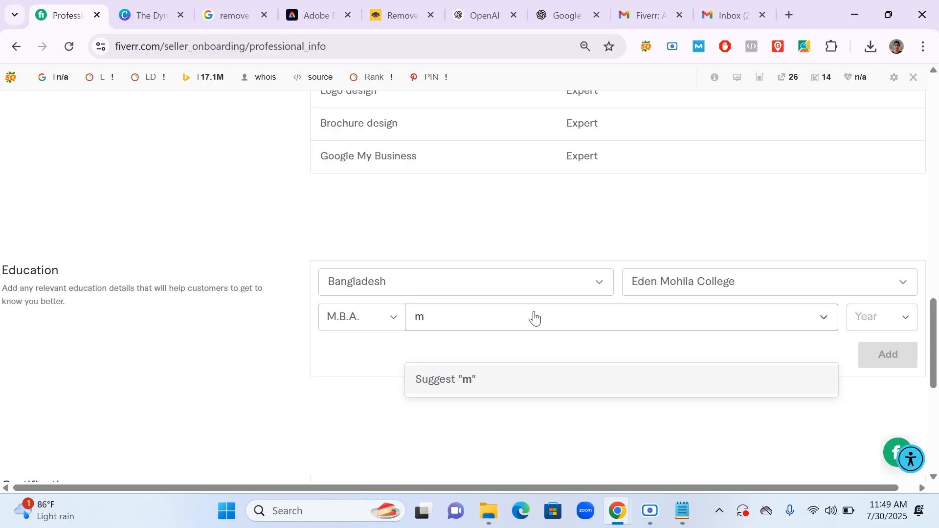
key("BackSpace")
type("Mana")
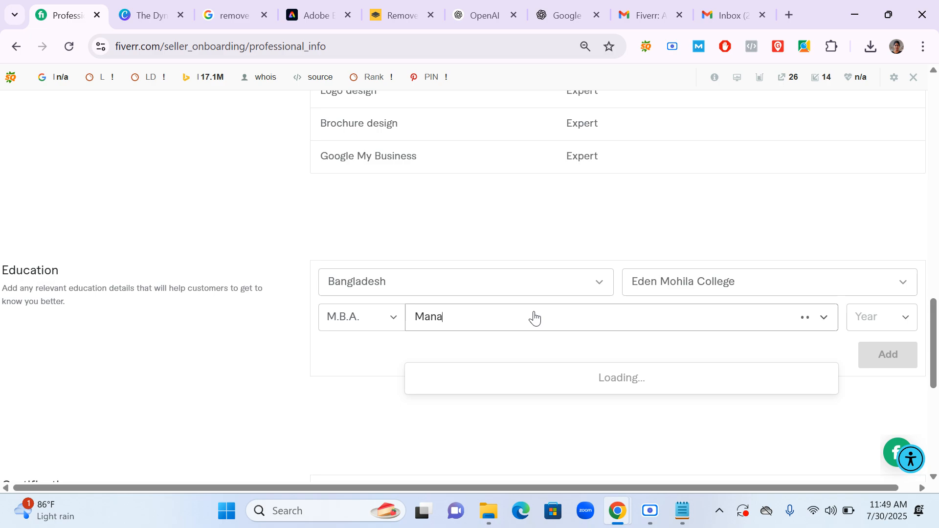
type("gement")
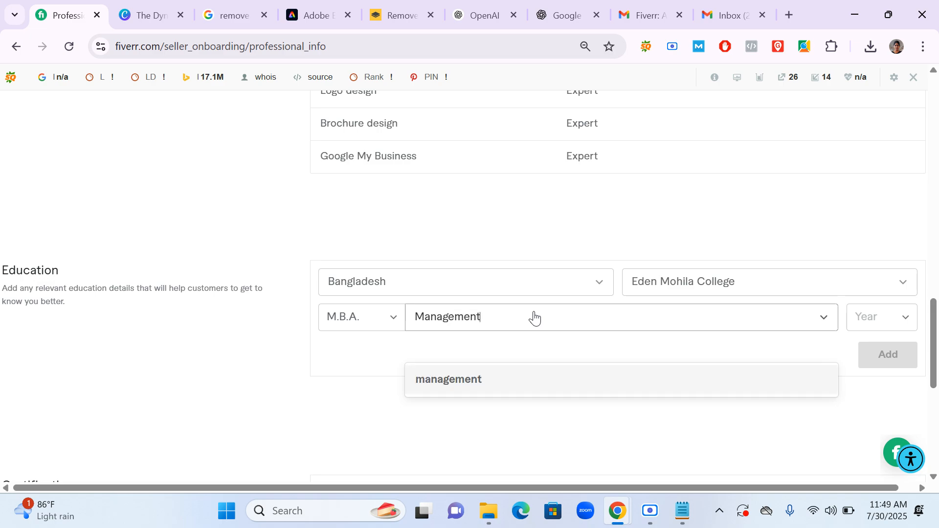
left_click(463, 382)
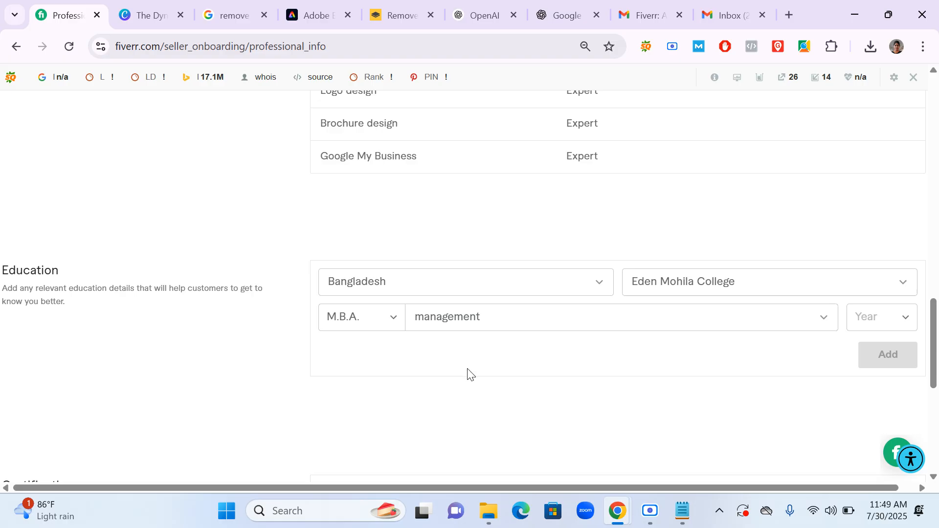
Set the graduation year of the education entry to 2018 and add the entry to the profile.
left_click(881, 318)
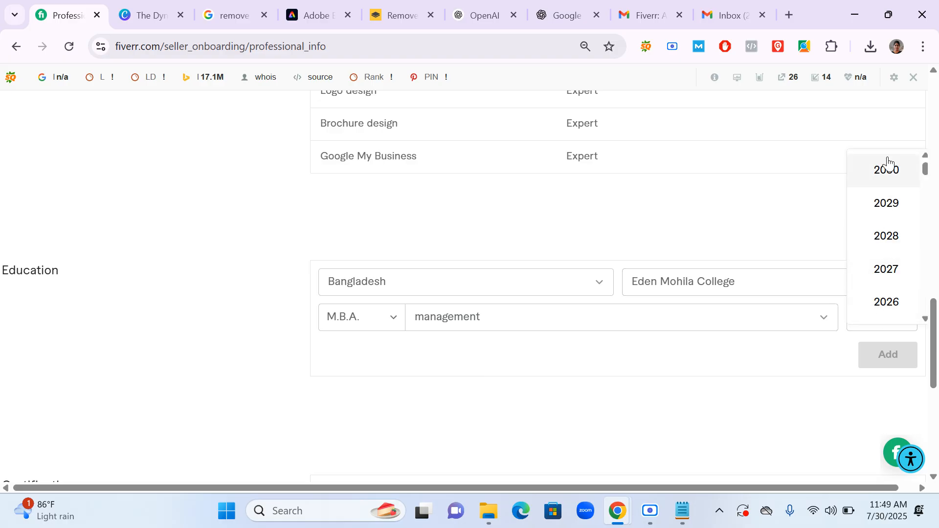
scroll(888, 263, "down", 4)
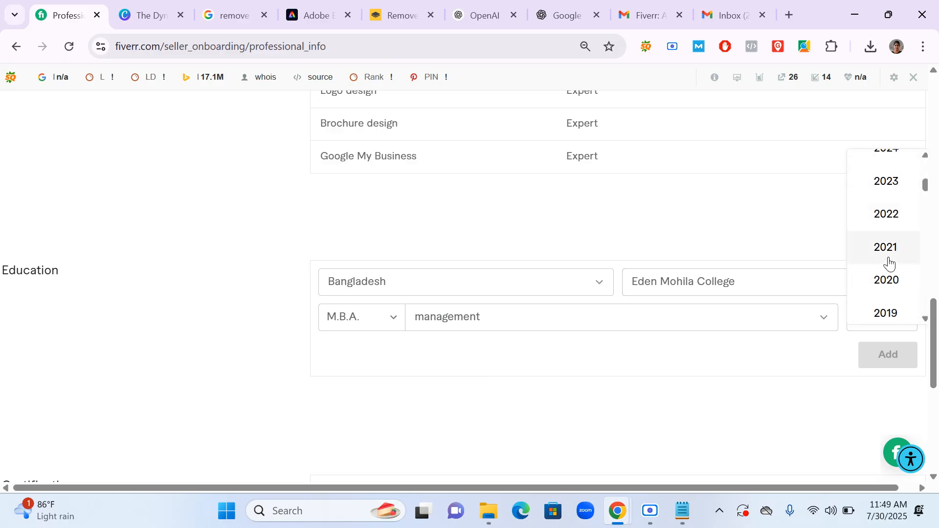
scroll(886, 264, "down", 3)
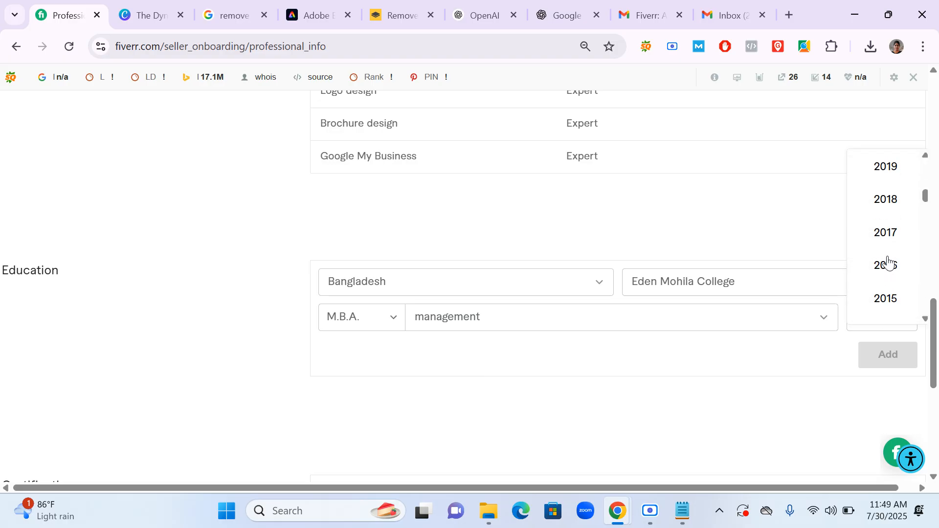
left_click(885, 201)
left_click(887, 362)
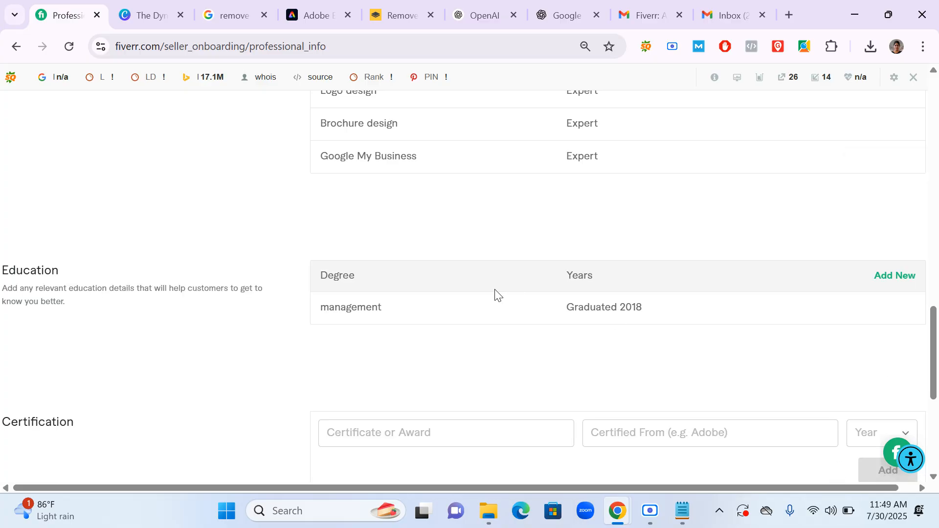
Enter SEO and Digital Marketing Certification as the certificate name in the Certification section.
scroll(366, 329, "down", 5)
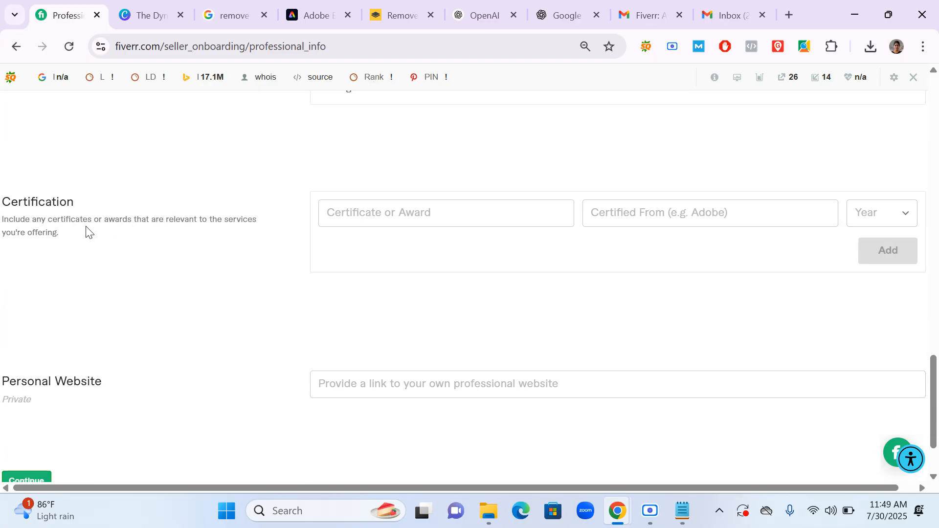
left_click_drag(41, 206, 513, 203)
left_click(457, 213)
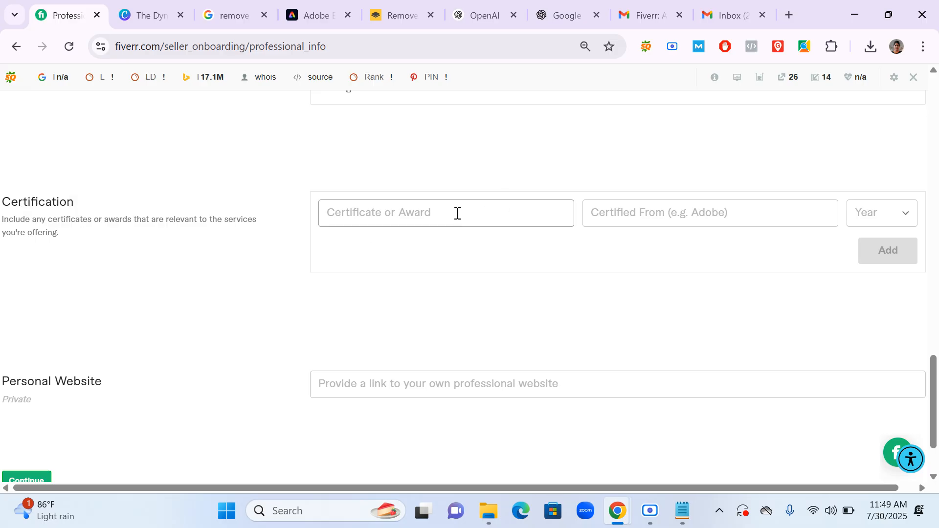
type("SEO")
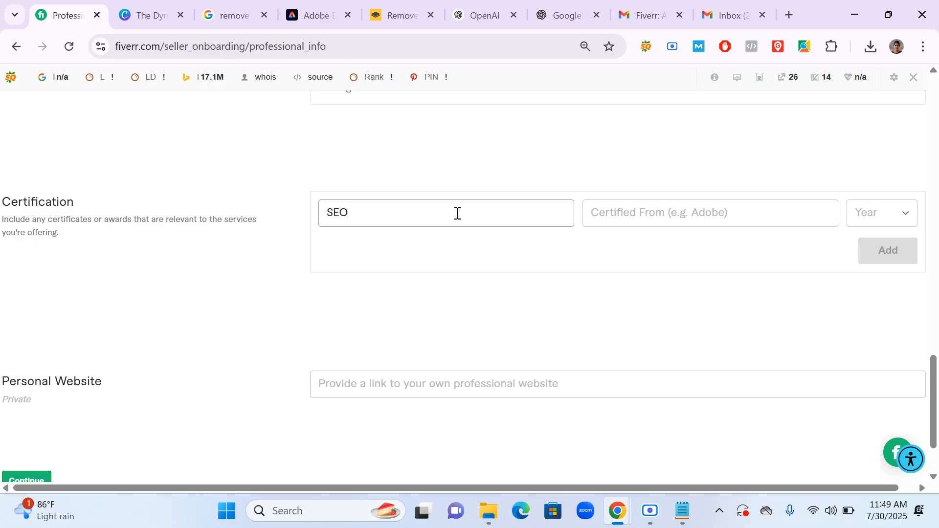
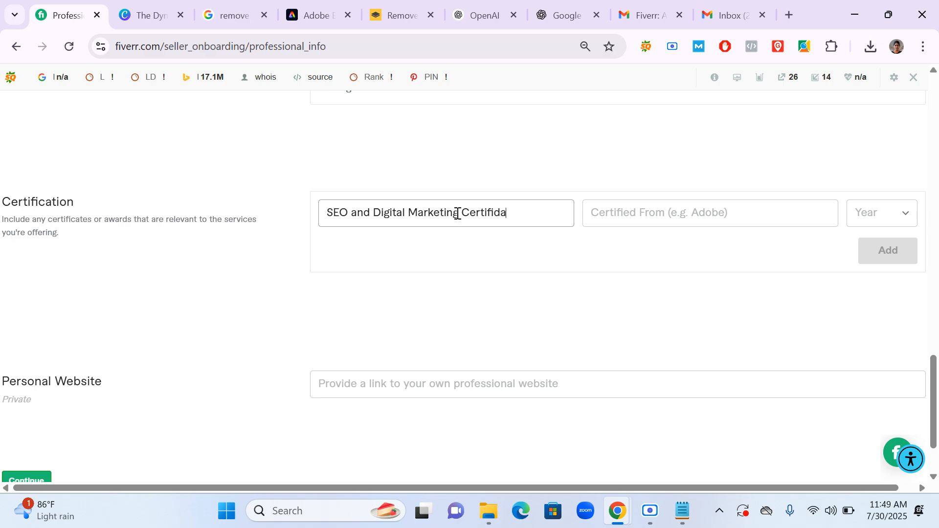
right_click(493, 210)
left_click(563, 133)
Fill in E-learning and Earning Ltd as the certificate's issuer and choose 2021 as its year.
left_click(675, 213)
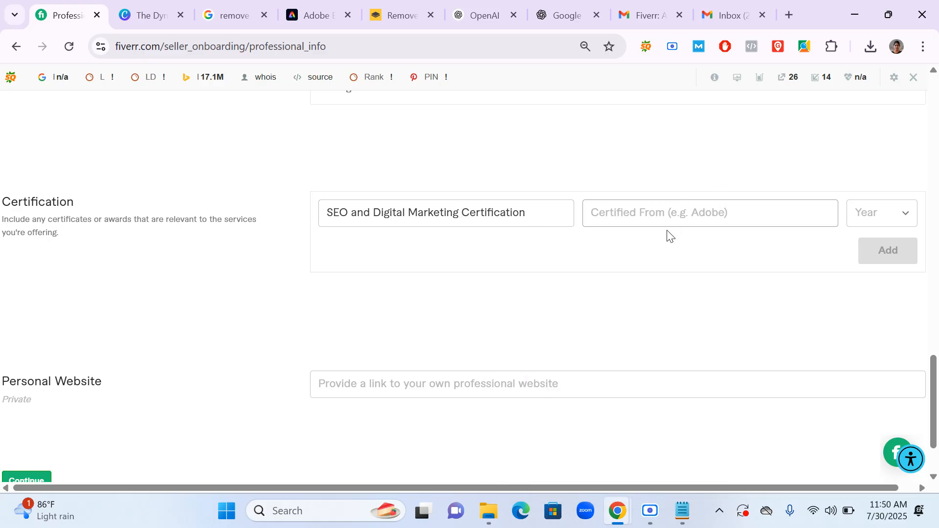
type("E-learning and Earning Ltd")
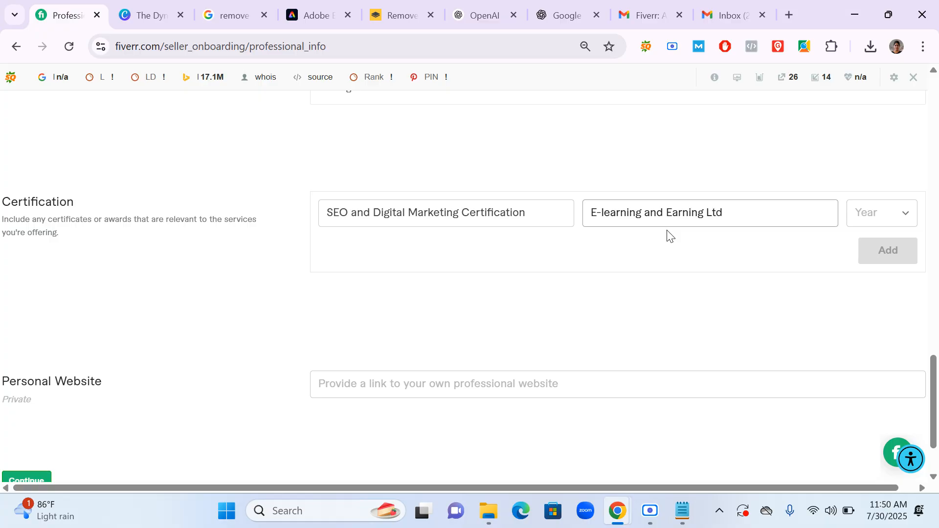
left_click(879, 212)
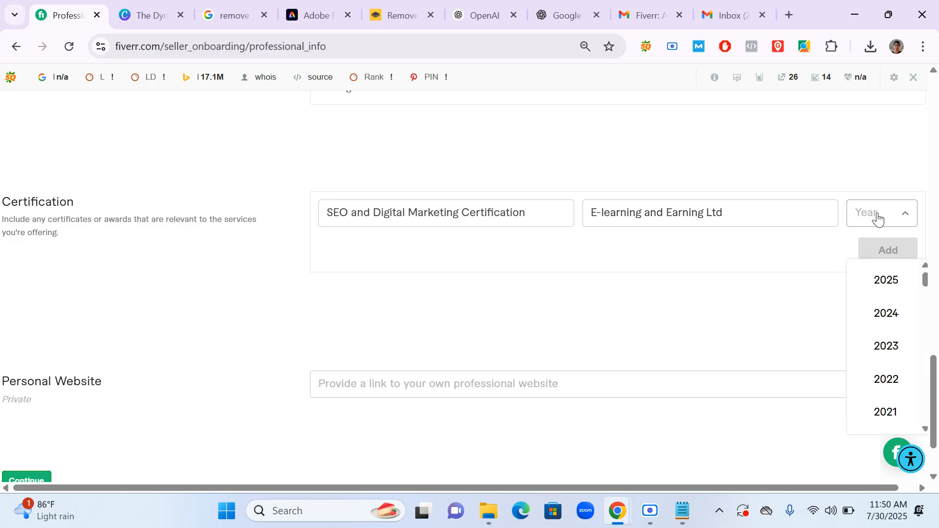
left_click(897, 420)
Leave the personal website blank and submit the professional info to continue to account security.
scroll(489, 339, "down", 2)
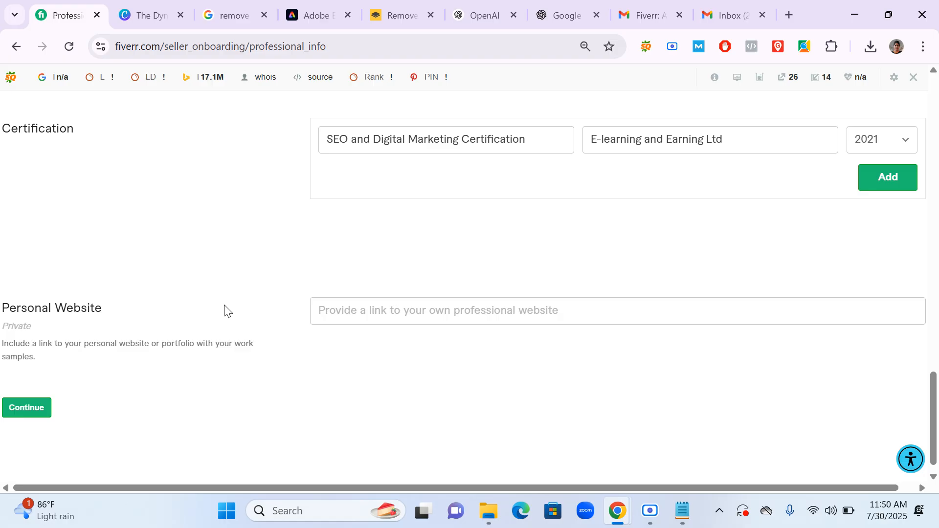
scroll(224, 310, "down", 1)
left_click_drag(44, 297, 104, 295)
left_click(36, 391)
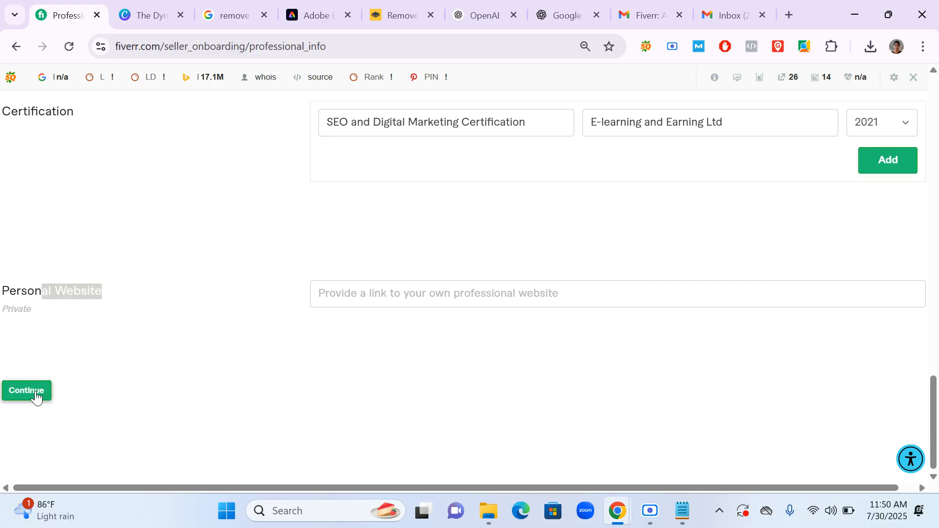
Continue past the Account Security page without adding a phone number.
scroll(402, 264, "down", 2)
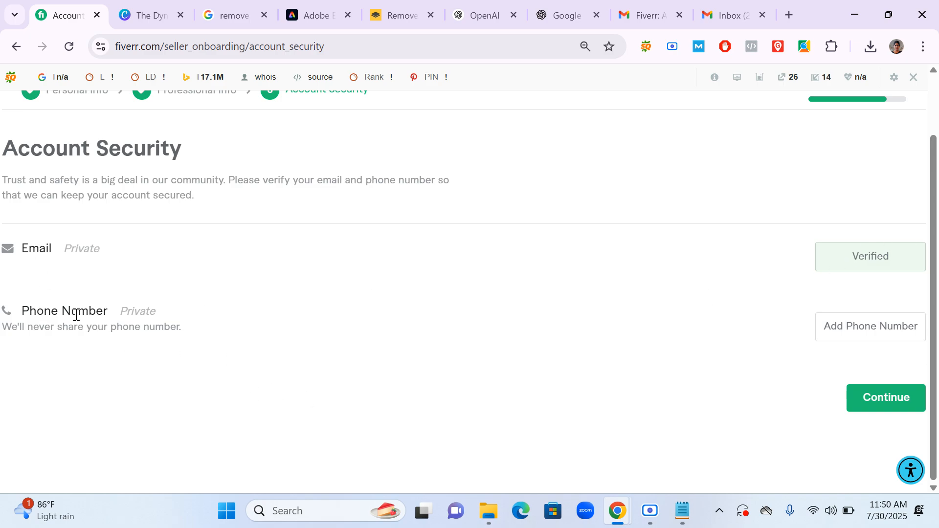
left_click_drag(78, 311, 136, 310)
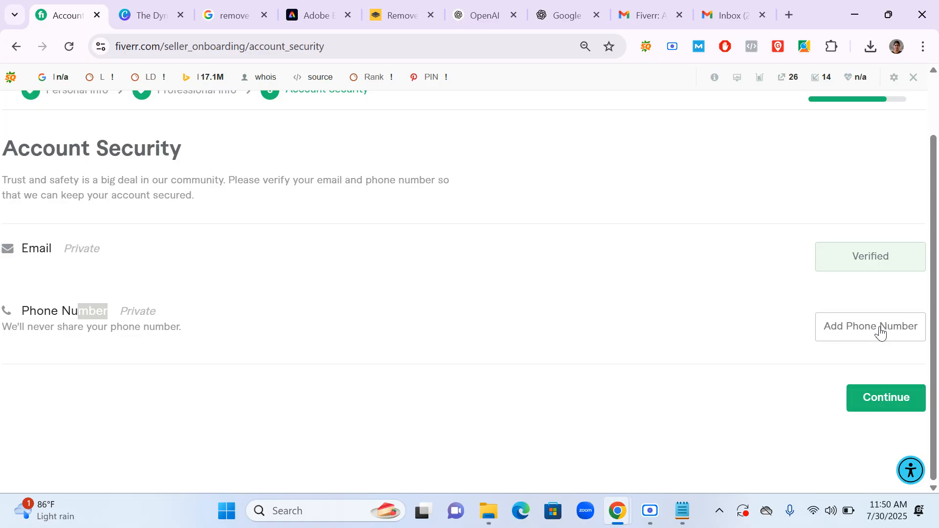
left_click(879, 411)
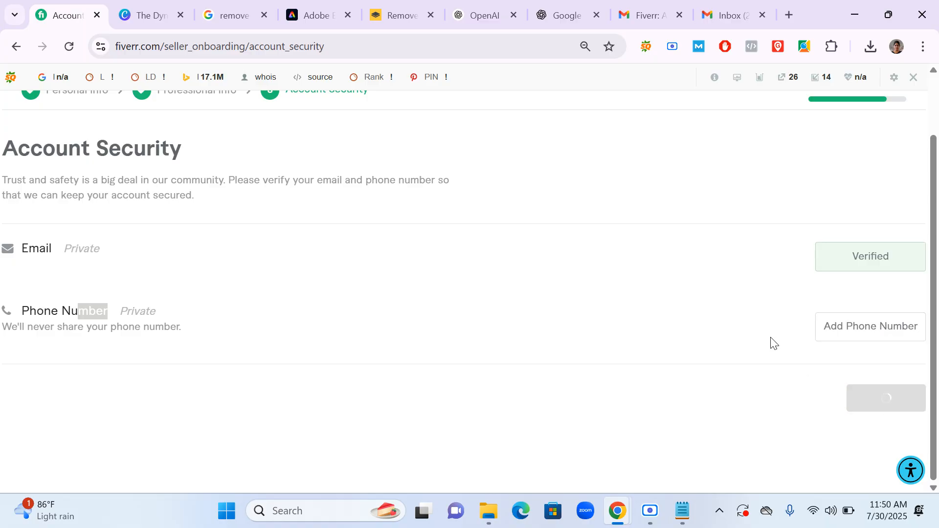
Choose to create a Gig instead of joining Seller Plus Kickstart, and look over the new Gig's Overview form.
scroll(618, 342, "down", 1)
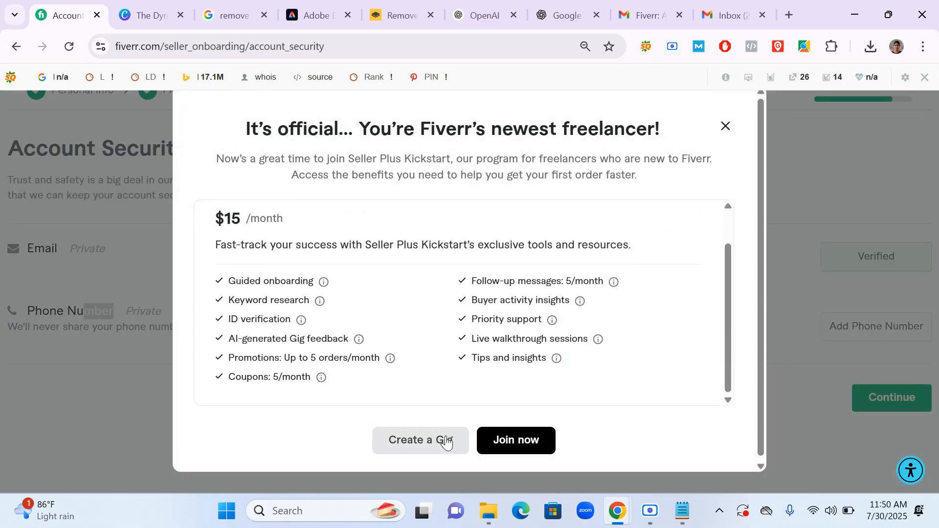
left_click(446, 442)
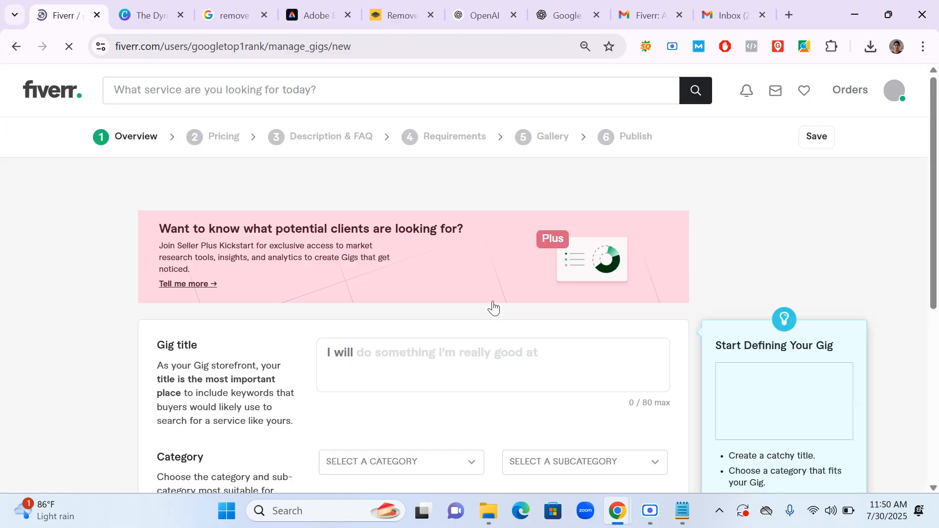
scroll(485, 321, "down", 2)
scroll(483, 321, "up", 2)
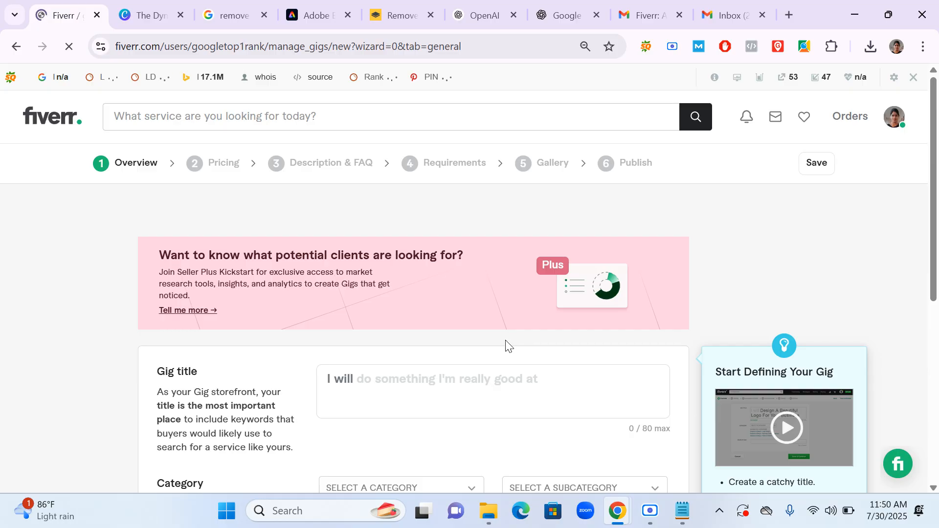
scroll(560, 335, "down", 3)
scroll(548, 338, "down", 3)
scroll(538, 342, "up", 6)
Duplicate the Gig form's tab and open the Account section of the account settings in the copy.
right_click(47, 14)
left_click(113, 150)
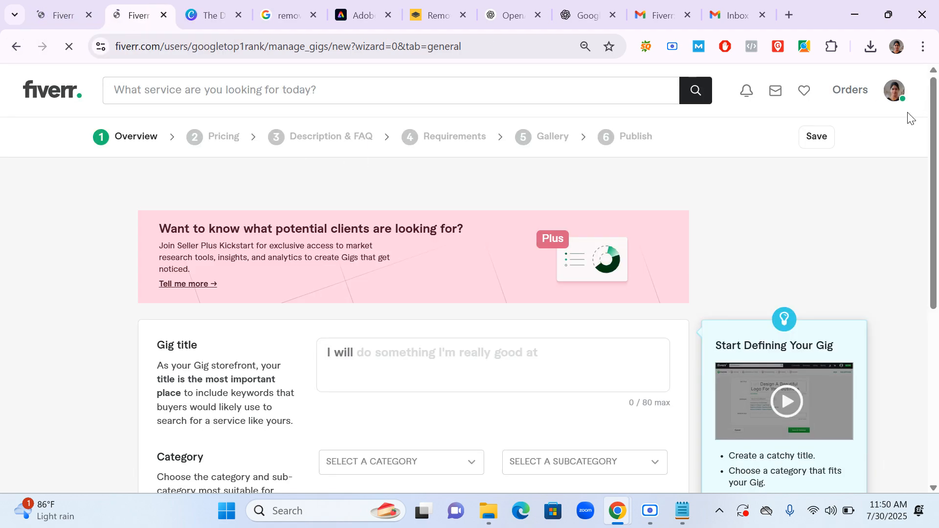
left_click(894, 119)
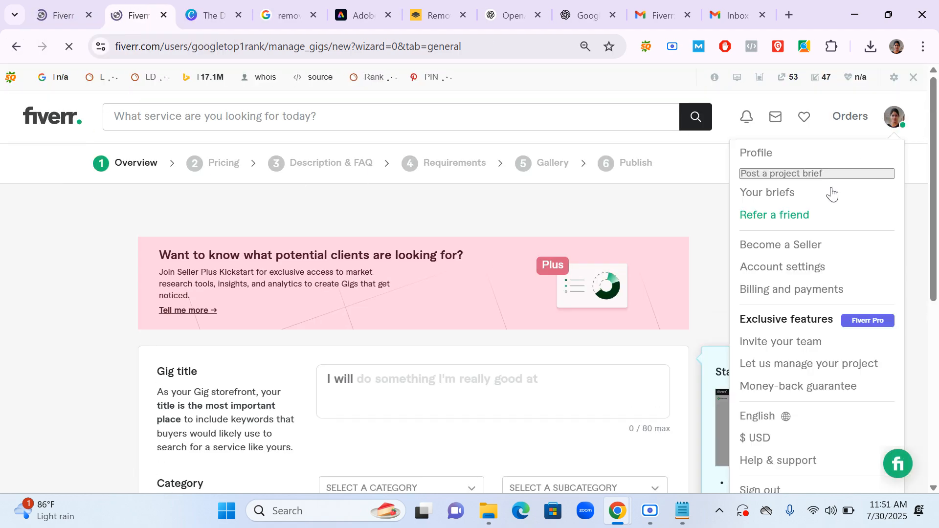
left_click(774, 270)
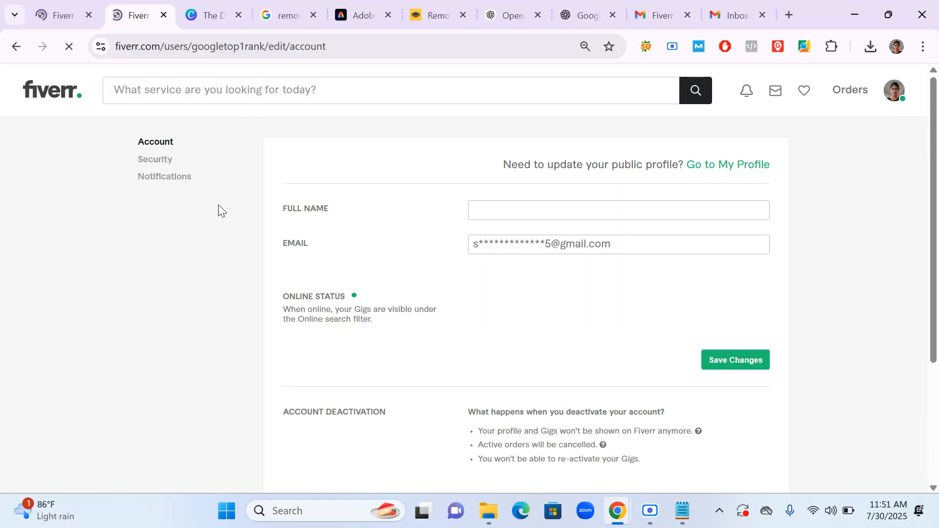
left_click(163, 192)
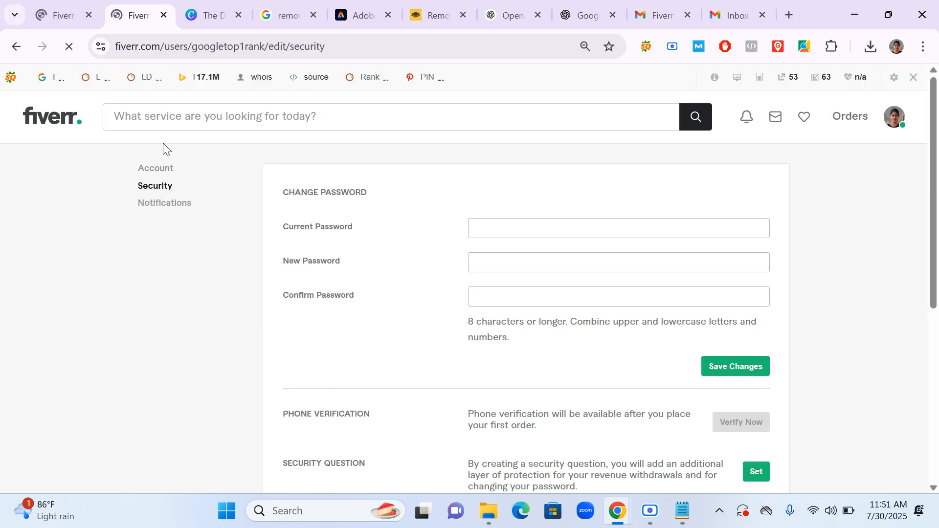
left_click(158, 171)
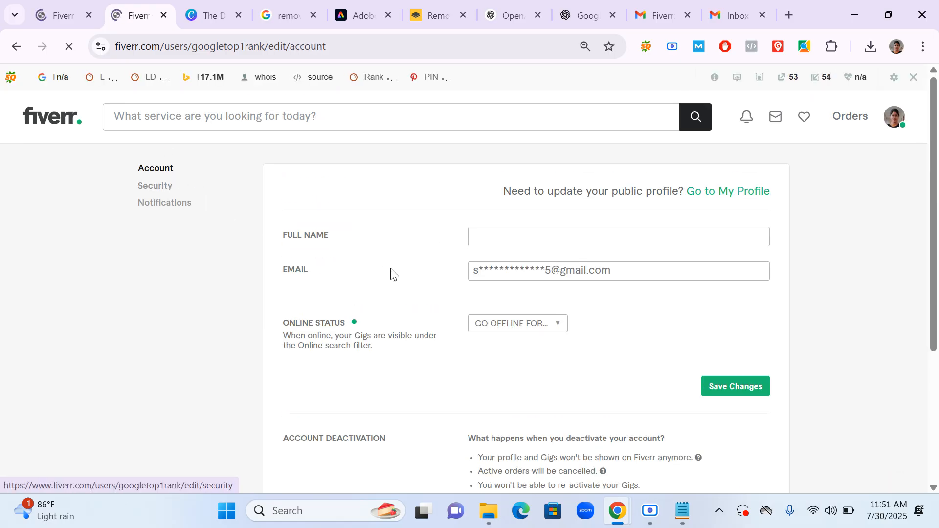
Enter the account holder's full name in the account settings and save the changes.
left_click_drag(289, 240, 337, 244)
left_click(523, 240)
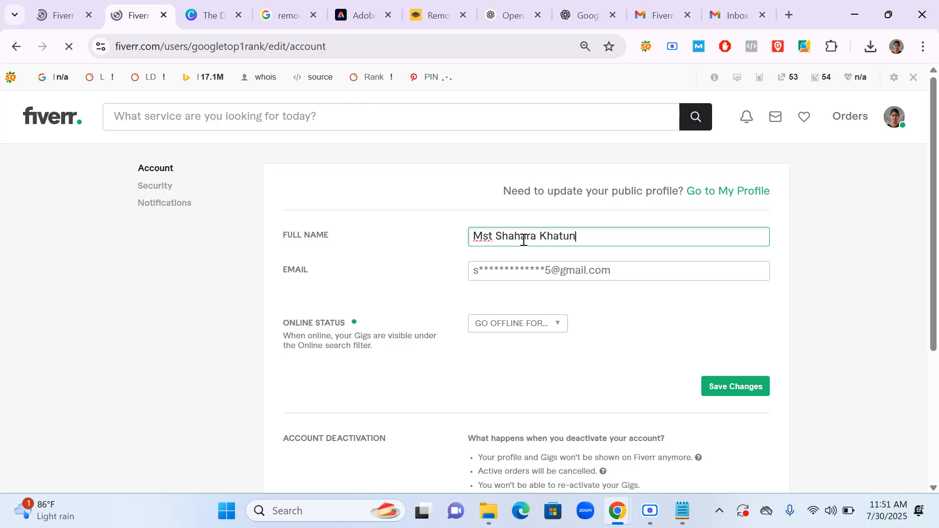
scroll(523, 314, "down", 4)
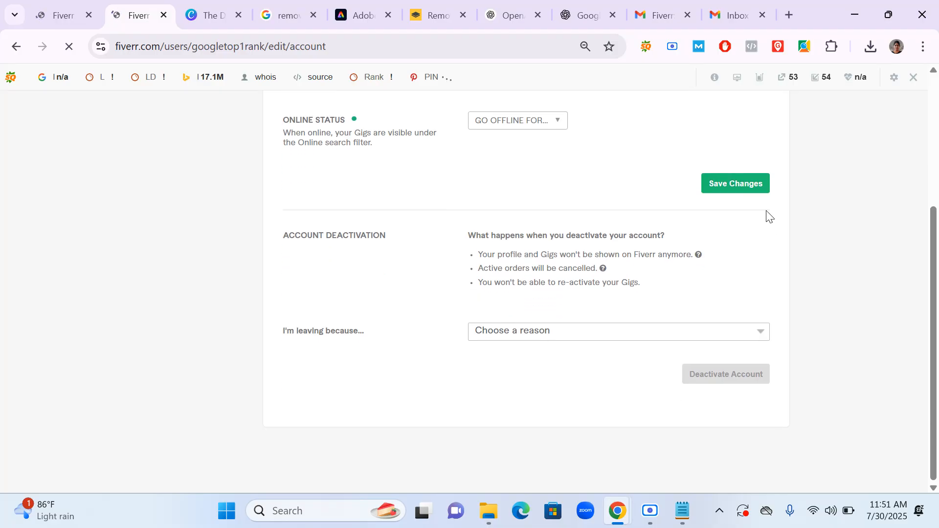
left_click(745, 191)
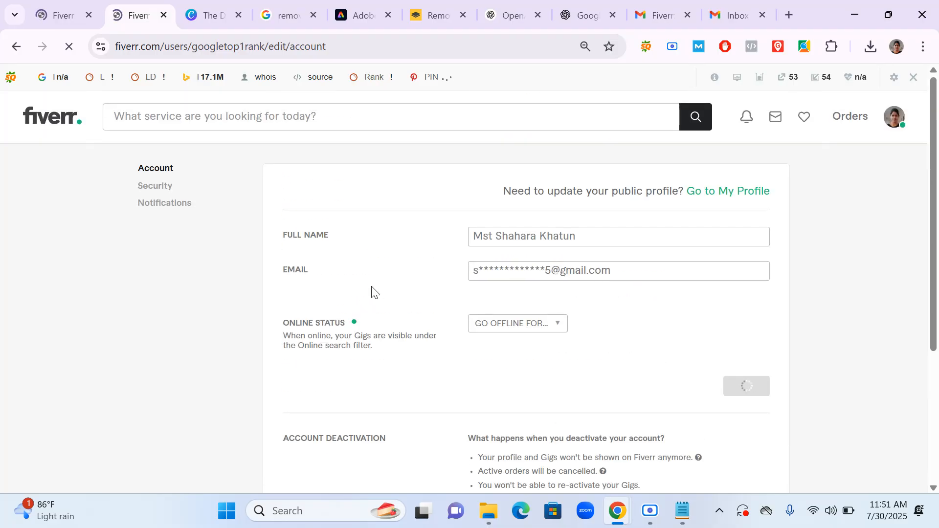
Review the account's Security settings, checking the requirement for phone verification.
scroll(432, 310, "down", 3)
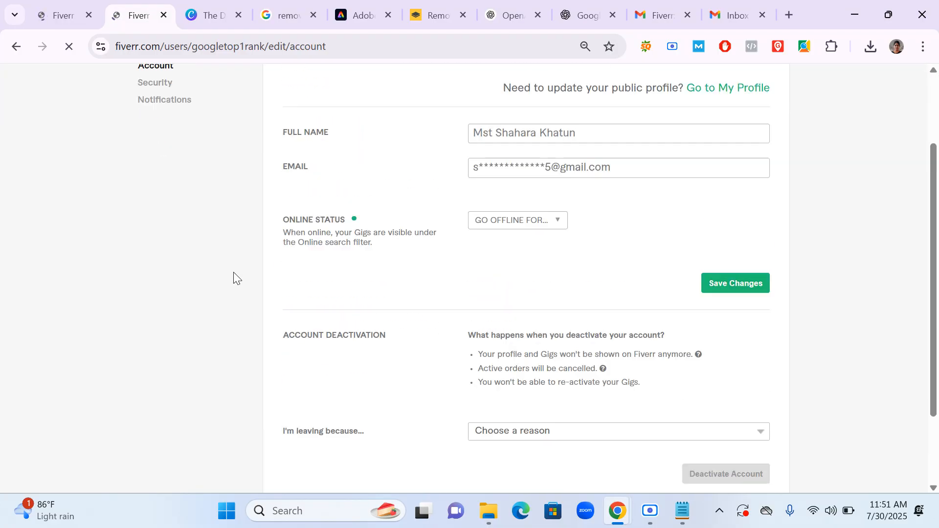
scroll(233, 273, "up", 2)
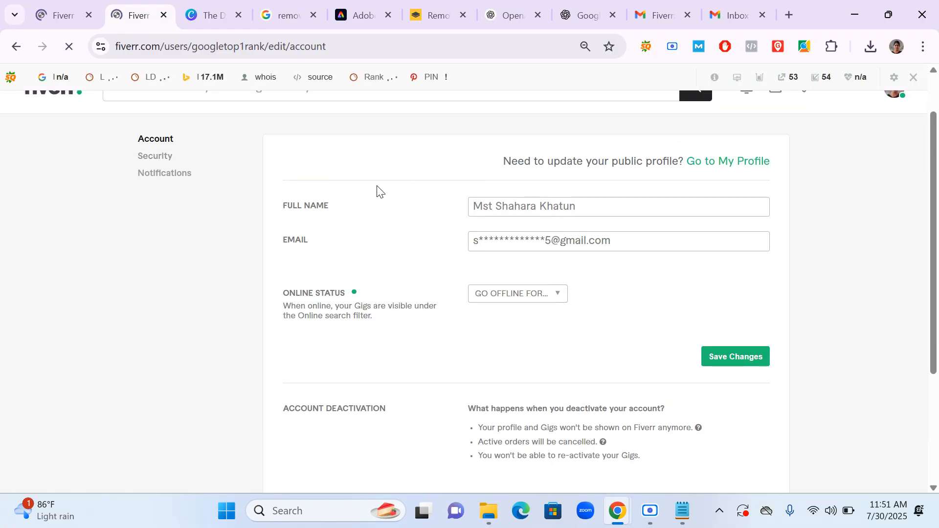
scroll(535, 254, "down", 5)
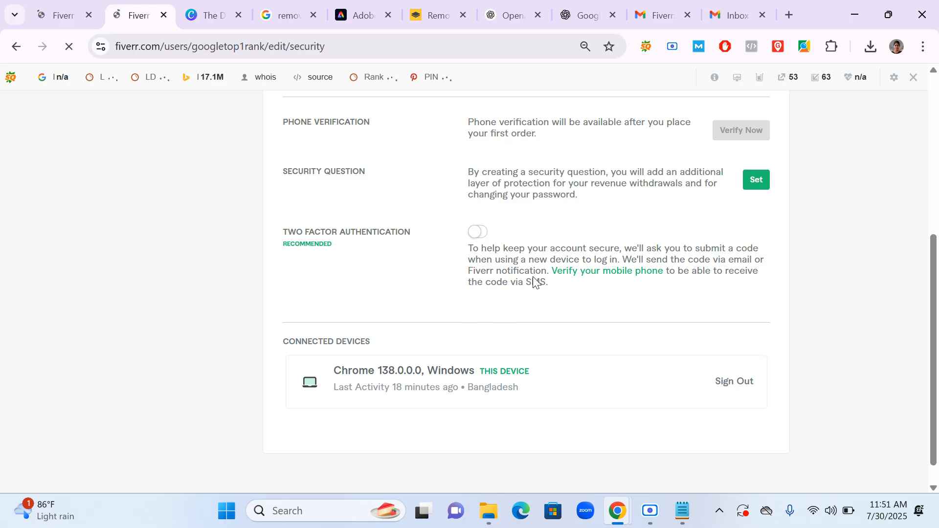
scroll(746, 299, "up", 3)
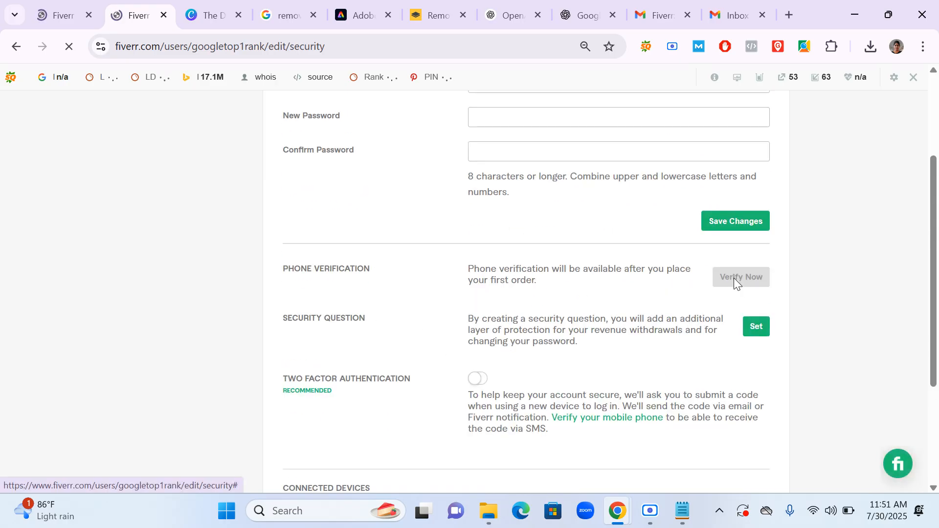
left_click_drag(473, 281, 554, 283)
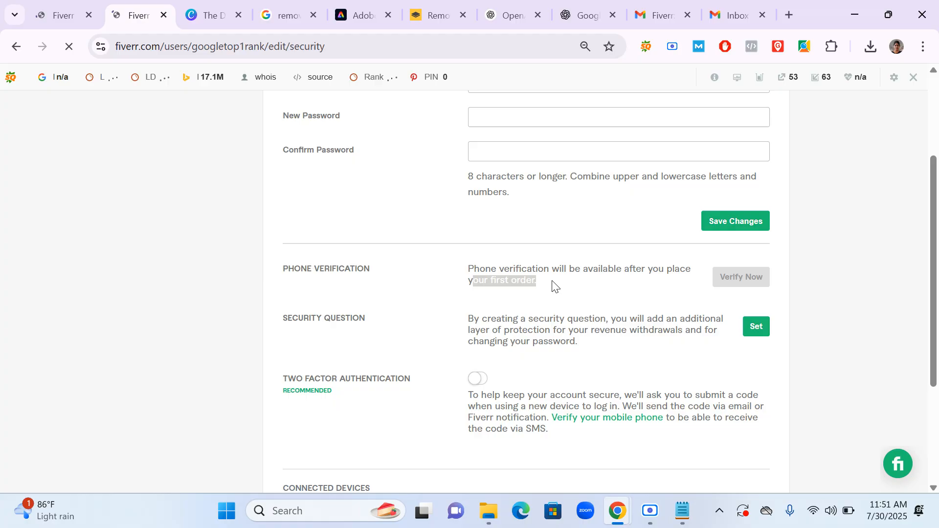
Return to the new Gig's Overview form and examine its title, category and search tag fields.
left_click(57, 5)
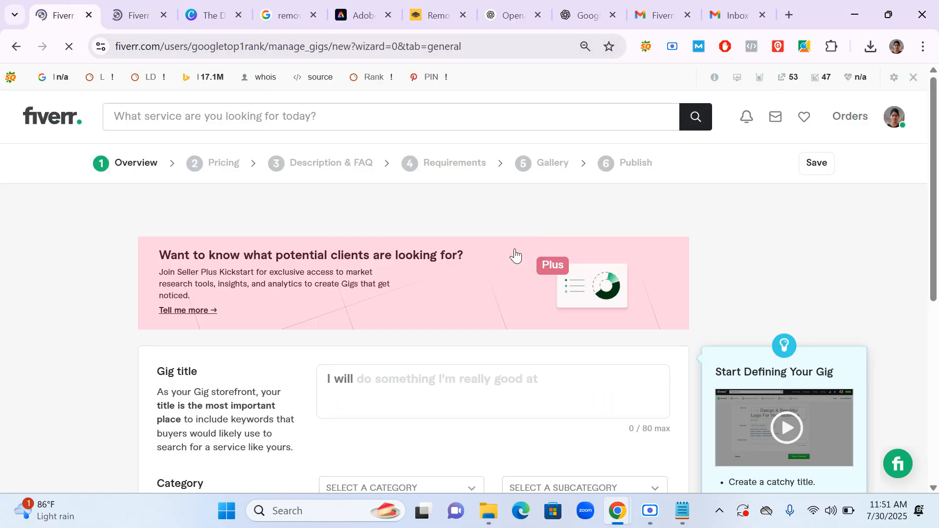
scroll(521, 236, "down", 3)
left_click(324, 263)
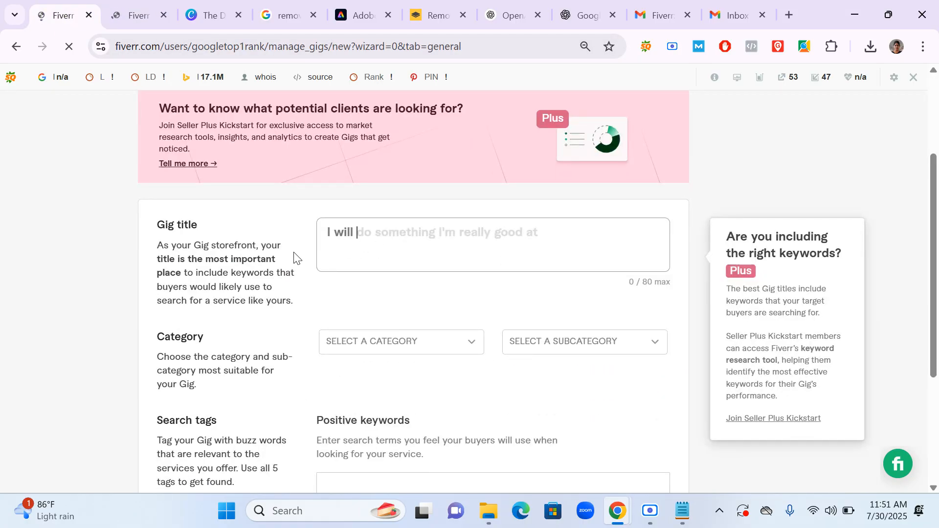
scroll(480, 386, "down", 3)
left_click(651, 511)
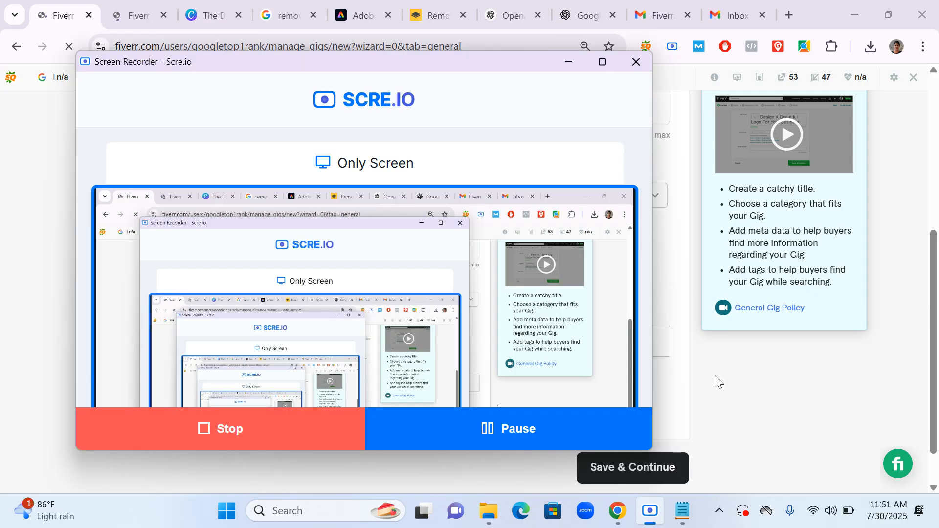
Return to the Gig title field and check the Notepad notes for the drafted title about Google map citation.
left_click(702, 379)
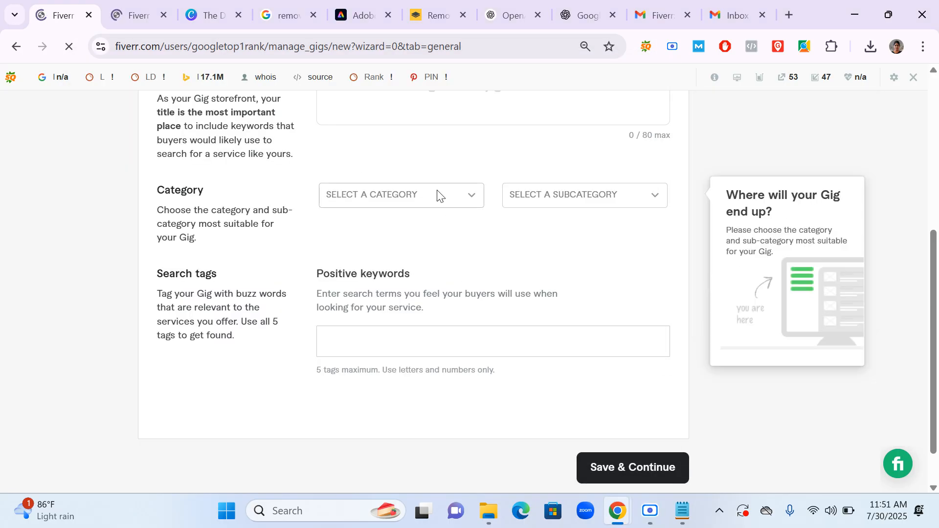
scroll(363, 256, "up", 3)
left_click(408, 261)
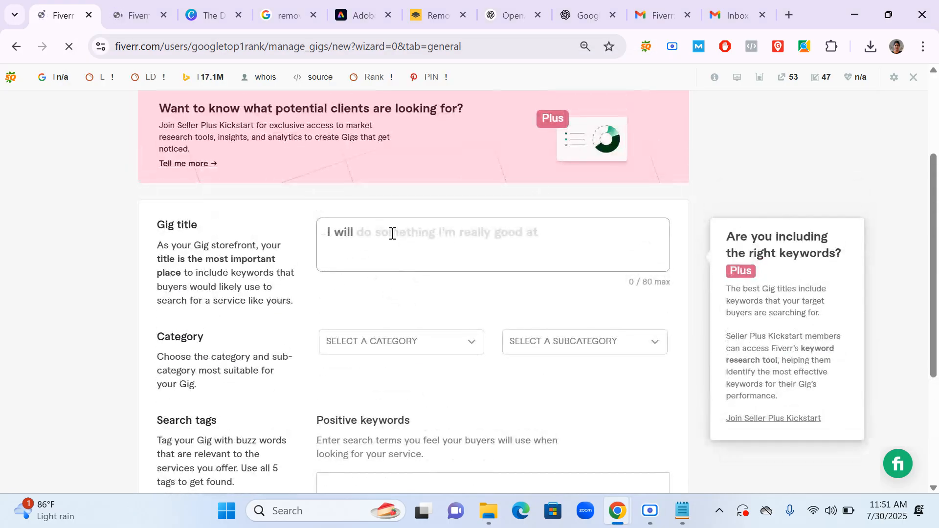
left_click(682, 511)
scroll(303, 267, "up", 8)
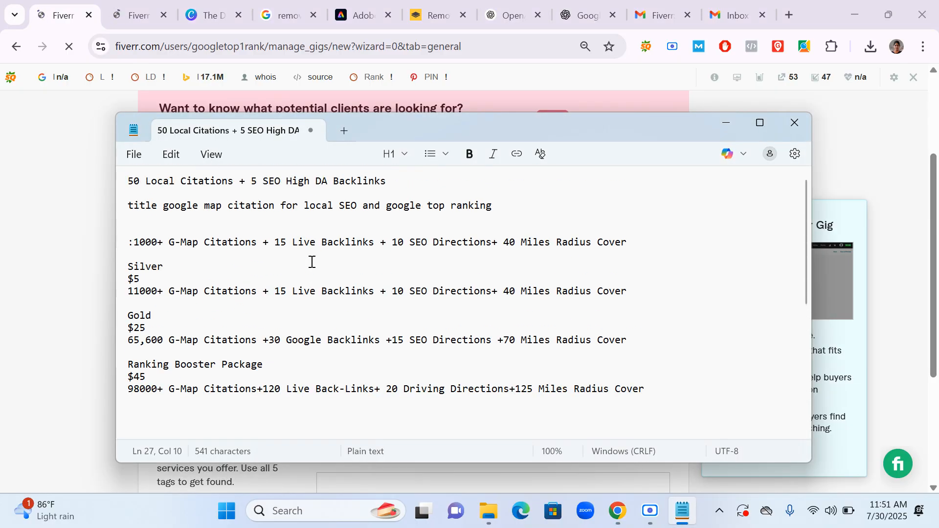
left_click(363, 209)
left_click(470, 208)
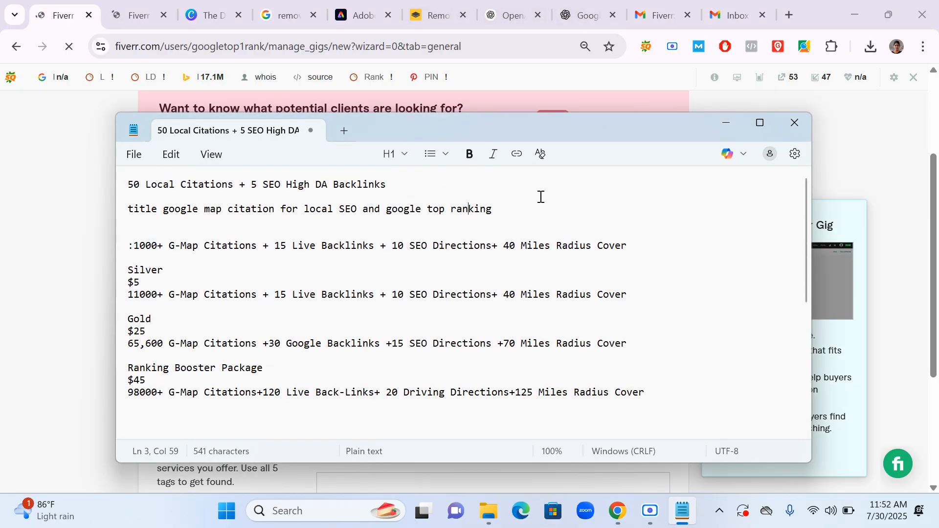
Find the Gig Title section in the ChatGPT conversation and copy "Google Map Citation for Local SEO & Google Top Ranking" without the emoji.
left_click(582, 15)
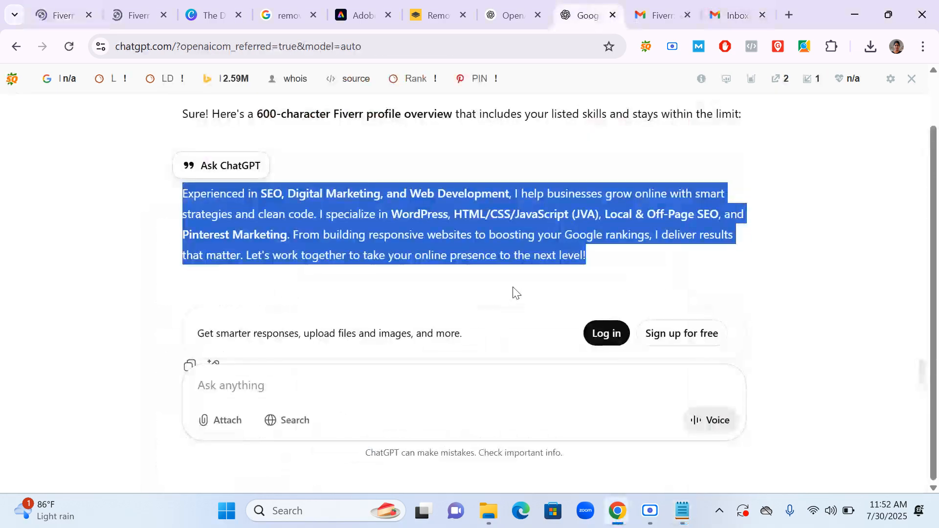
scroll(441, 262, "up", 5)
scroll(441, 263, "up", 15)
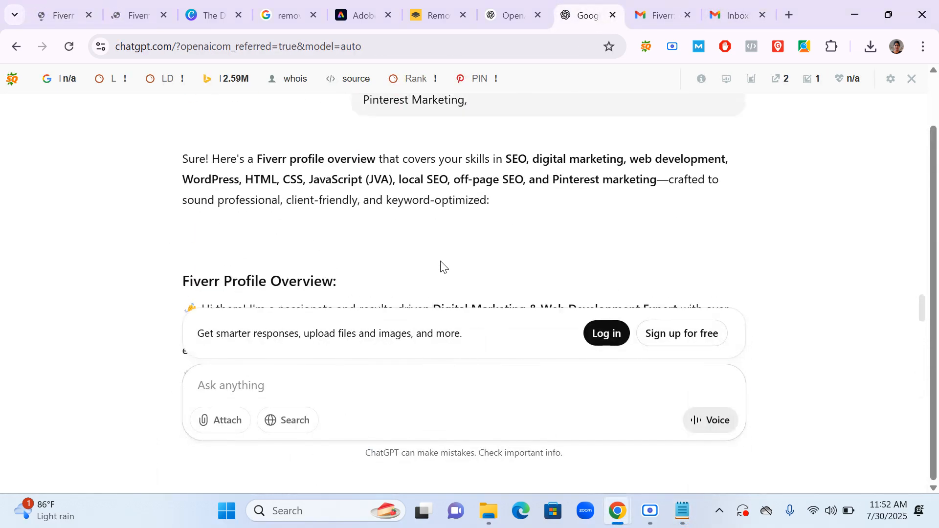
scroll(445, 266, "up", 15)
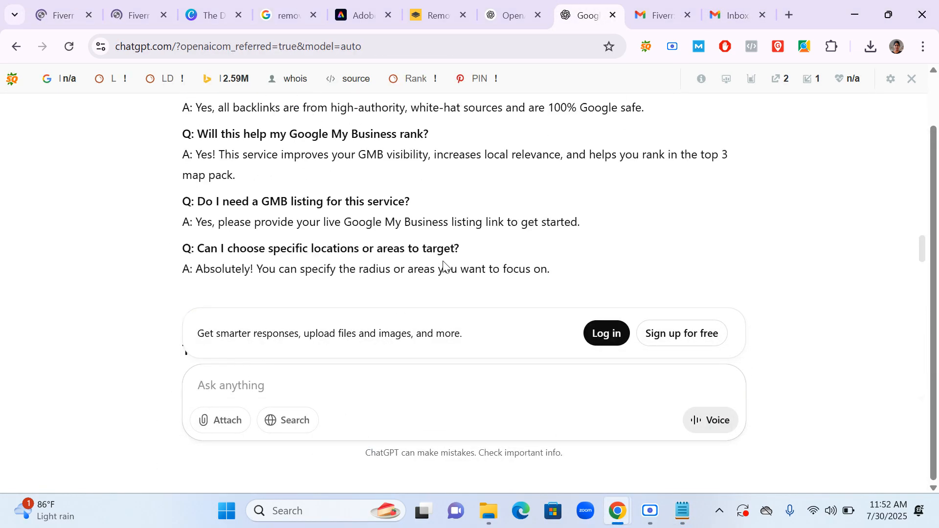
scroll(444, 267, "up", 15)
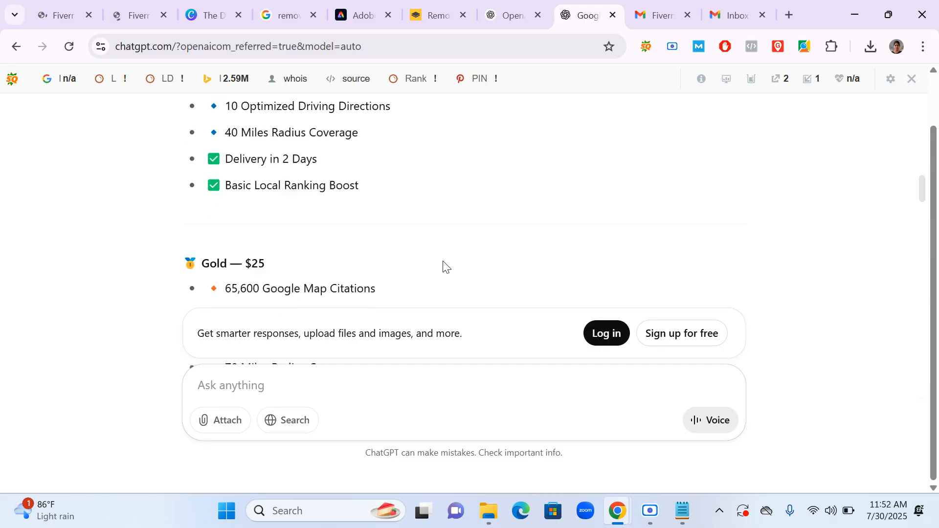
scroll(444, 266, "up", 5)
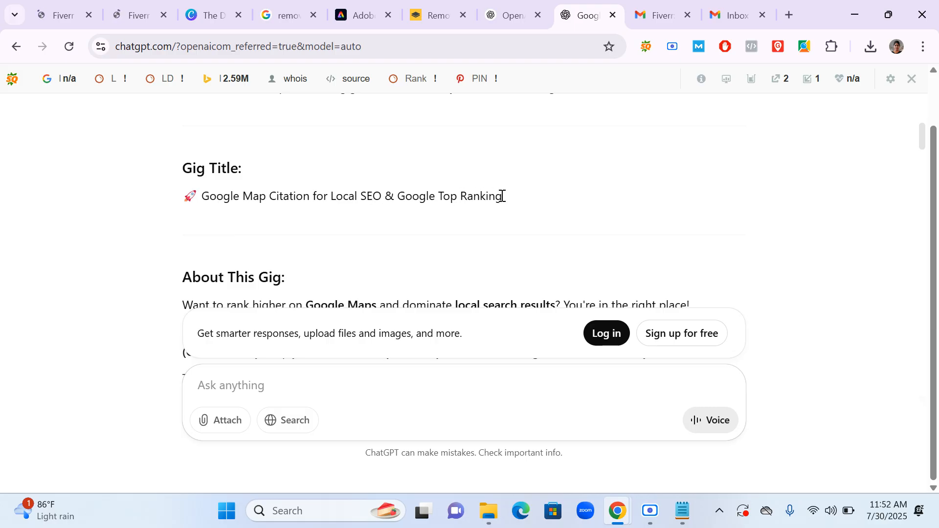
triple_click(201, 212)
key("ctrl+c")
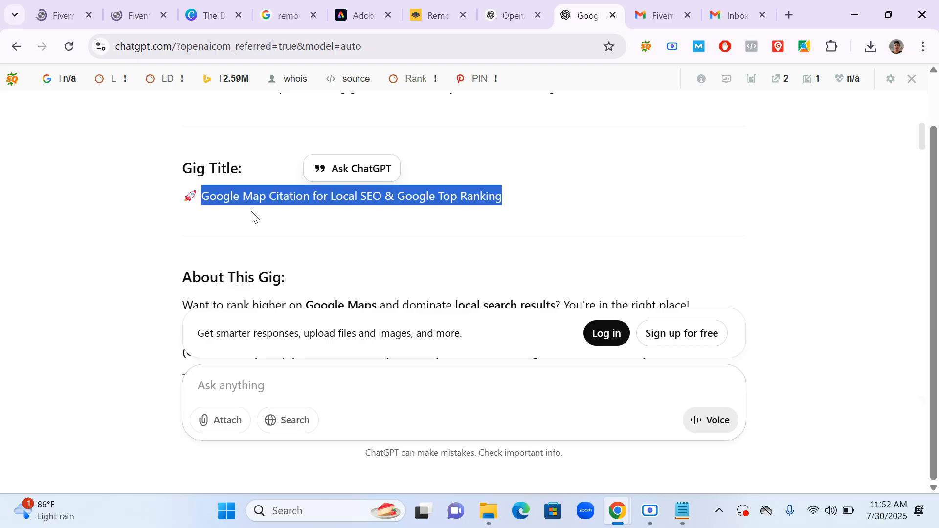
Replace all the text in the Notepad notes with the copied Gig title.
left_click(683, 512)
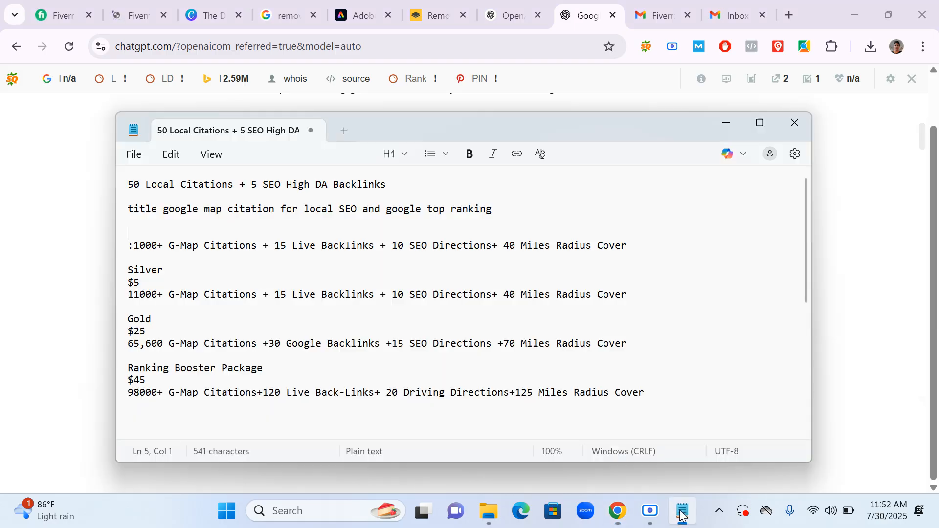
scroll(216, 284, "down", 4)
left_click(190, 304)
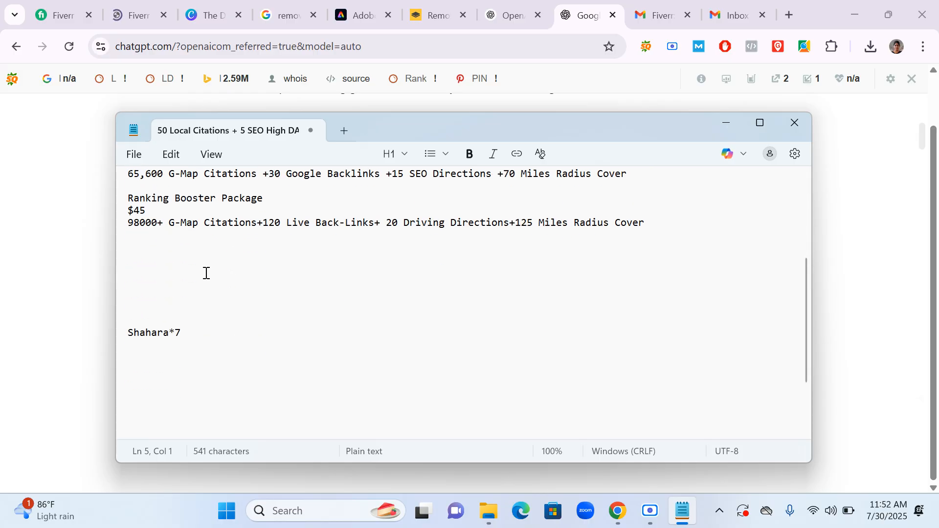
key("ctrl+a")
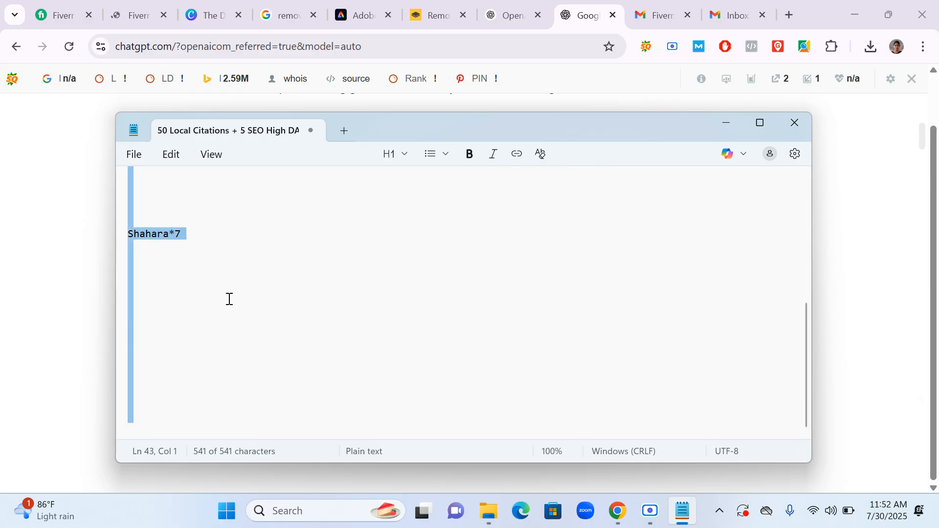
key("ctrl+v")
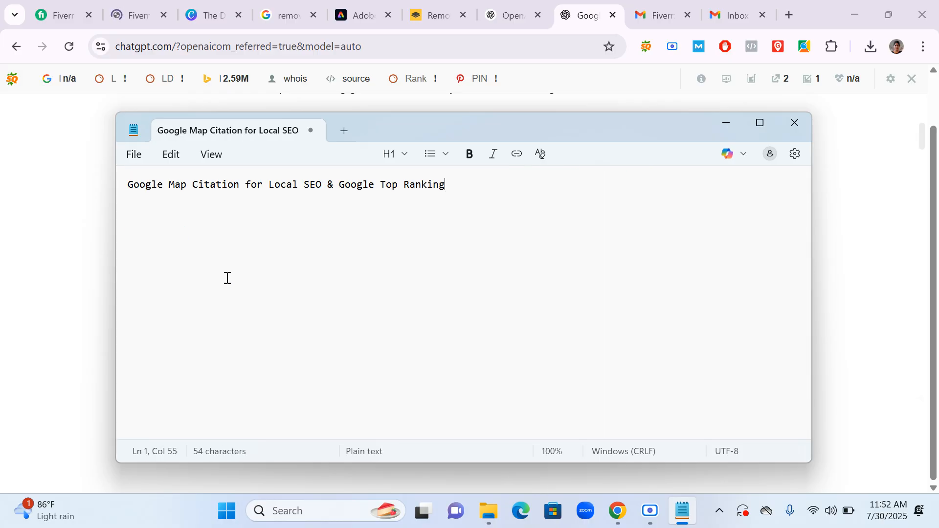
Copy the title from Notepad into the Fiverr Gig title field as "Google Map Citation for Local SEO & Google Top Ranking".
left_click(214, 234)
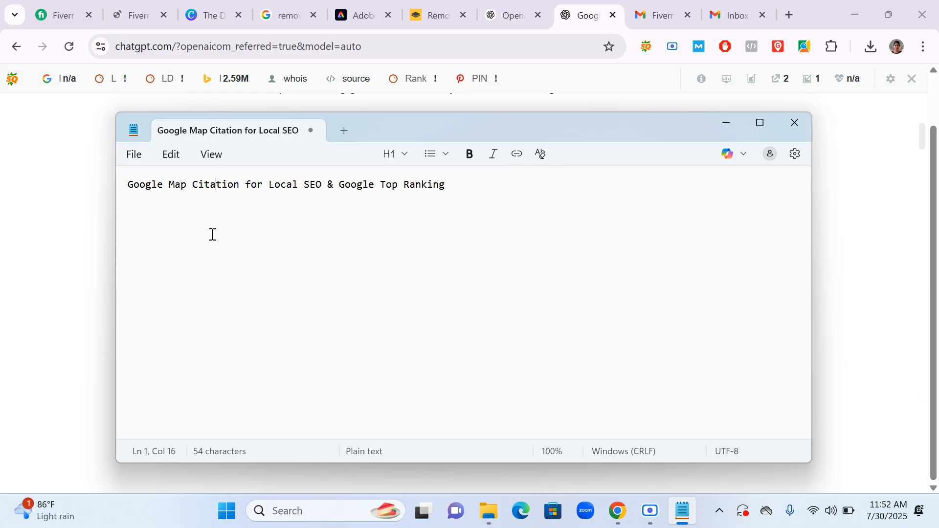
left_click(125, 185)
key("ctrl+c")
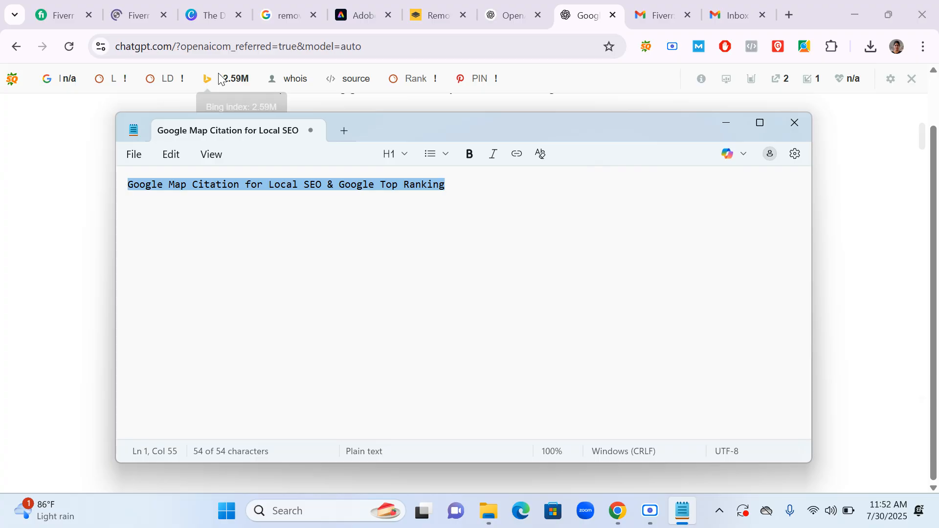
left_click(74, 15)
left_click(397, 238)
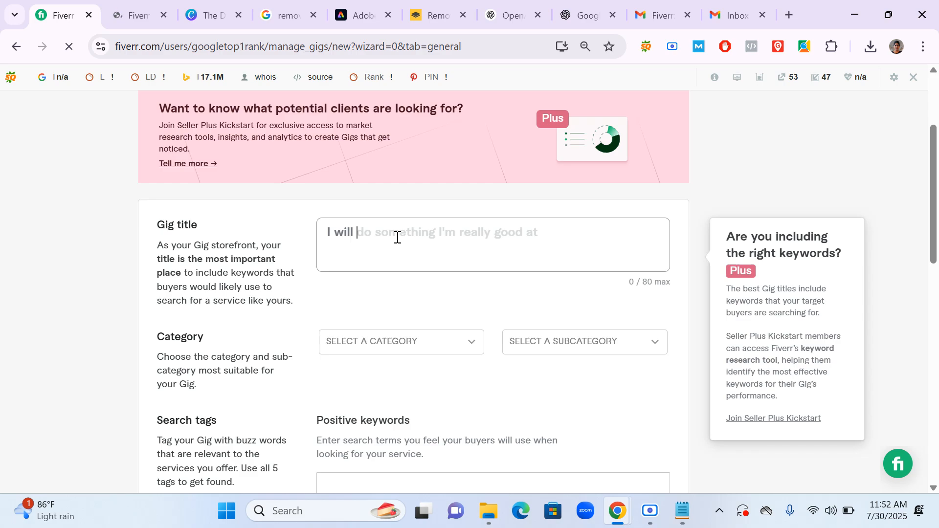
key("ctrl+v")
left_click(397, 300)
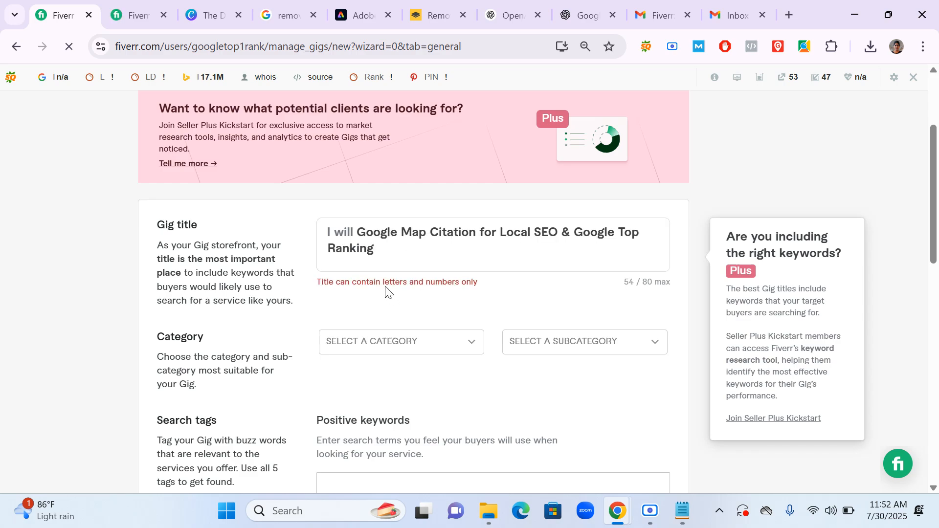
Remove the ampersand and the extra space from the Gig title so it reads "Google Map Citation for Local SEO Google Top Ranking".
double_click(565, 235)
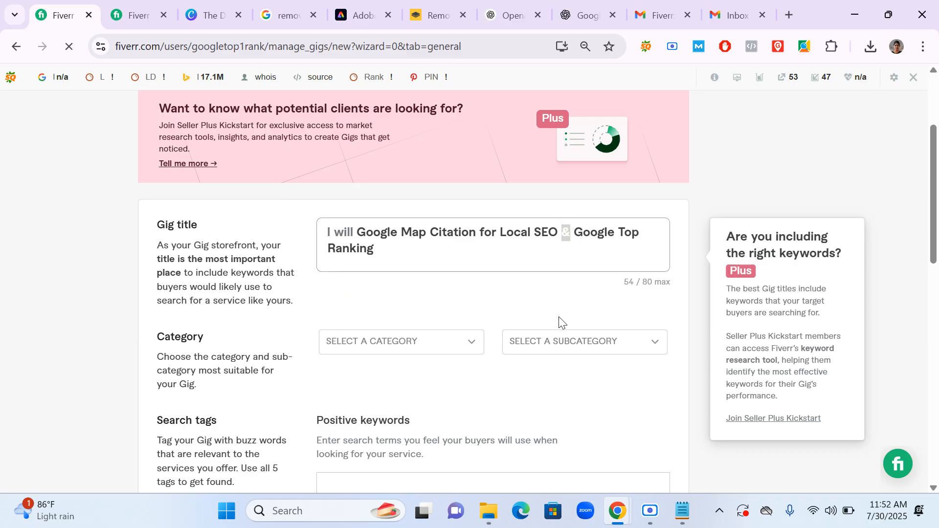
key("BackSpace")
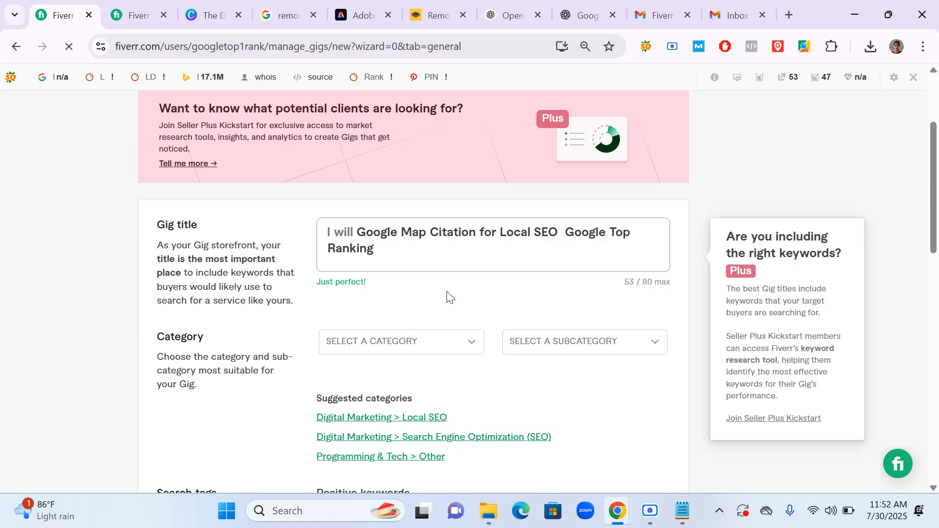
key("BackSpace")
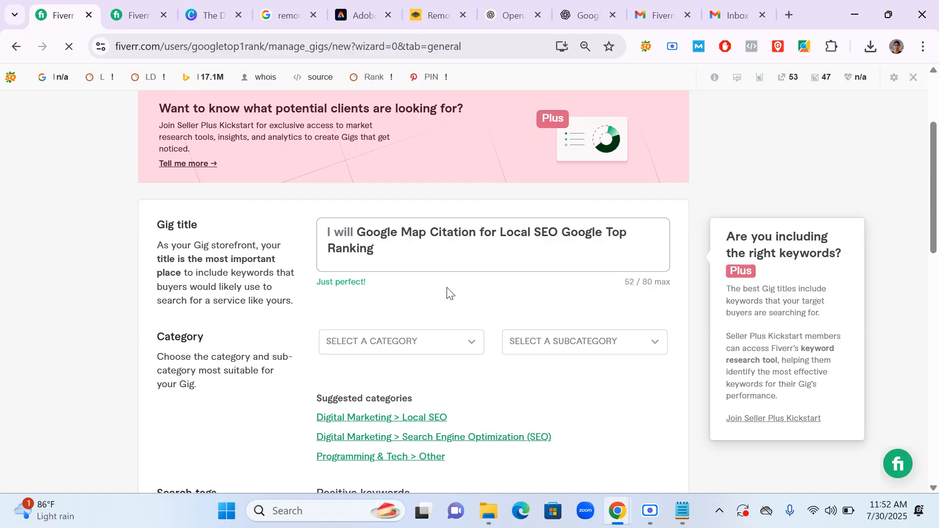
left_click(449, 298)
left_click_drag(323, 285, 355, 245)
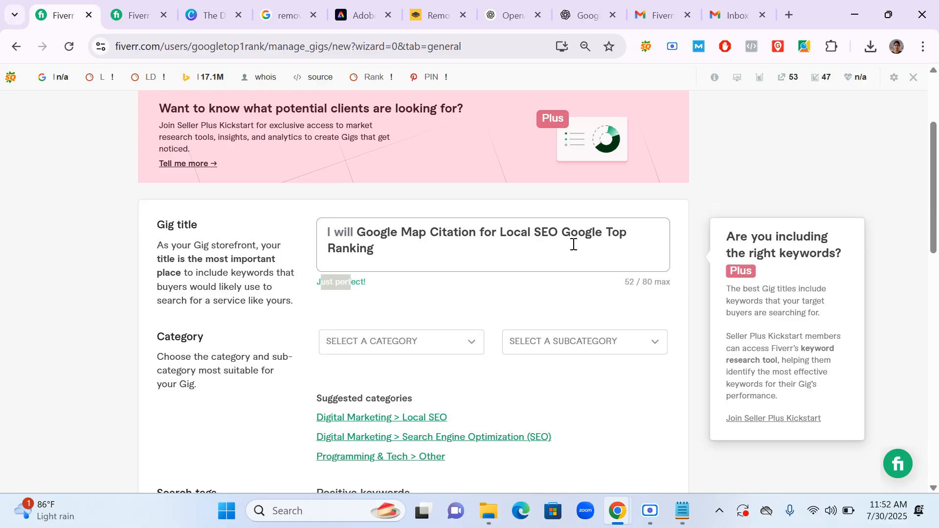
left_click(475, 309)
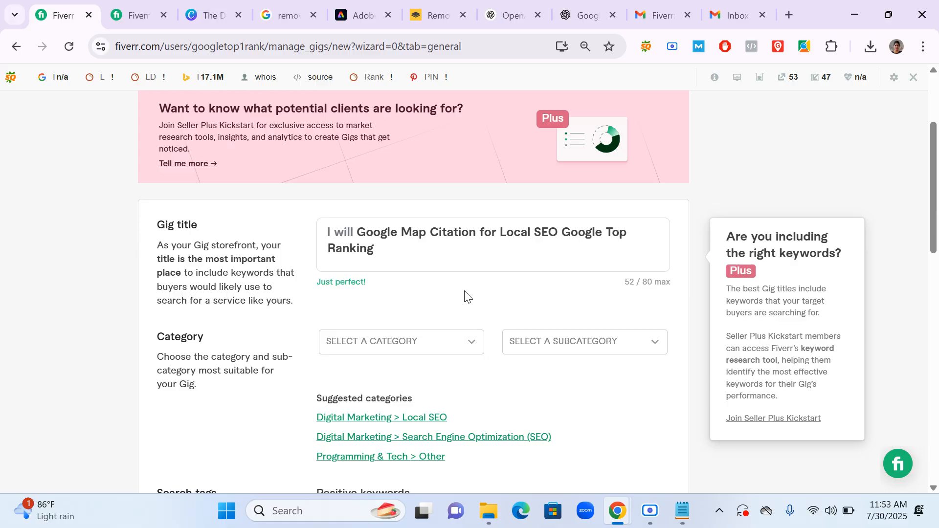
scroll(473, 292, "down", 1)
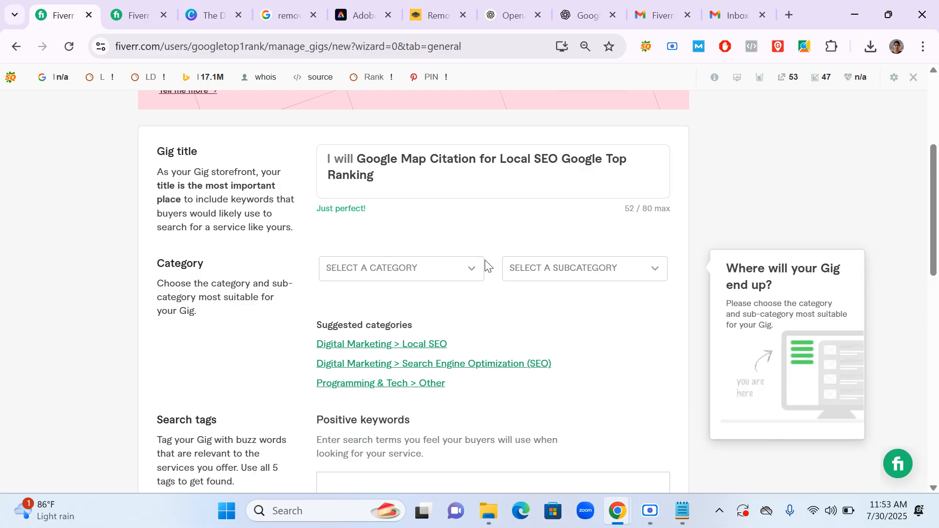
left_click(435, 274)
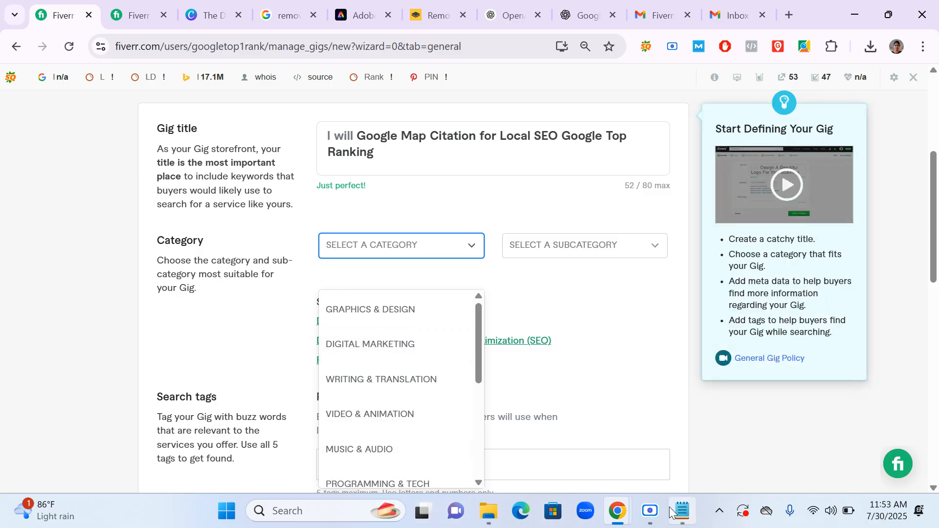
left_click(651, 512)
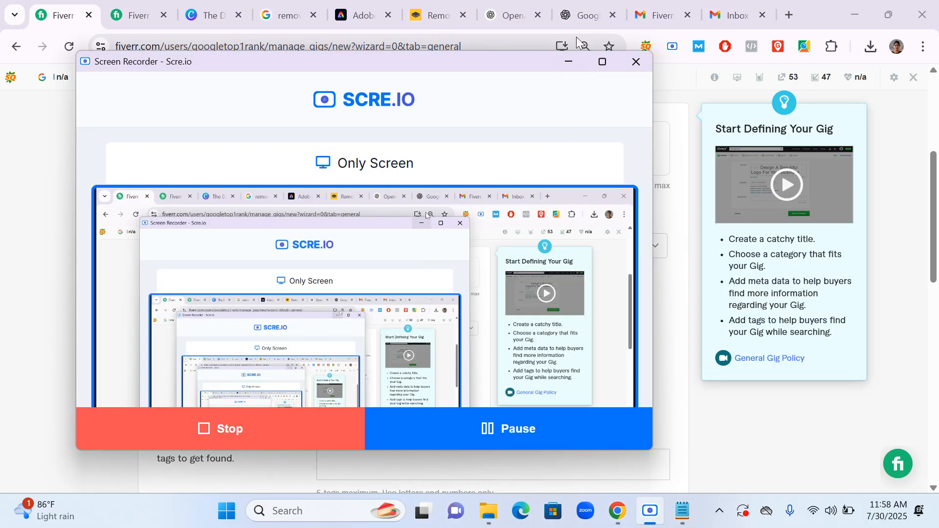
left_click(567, 64)
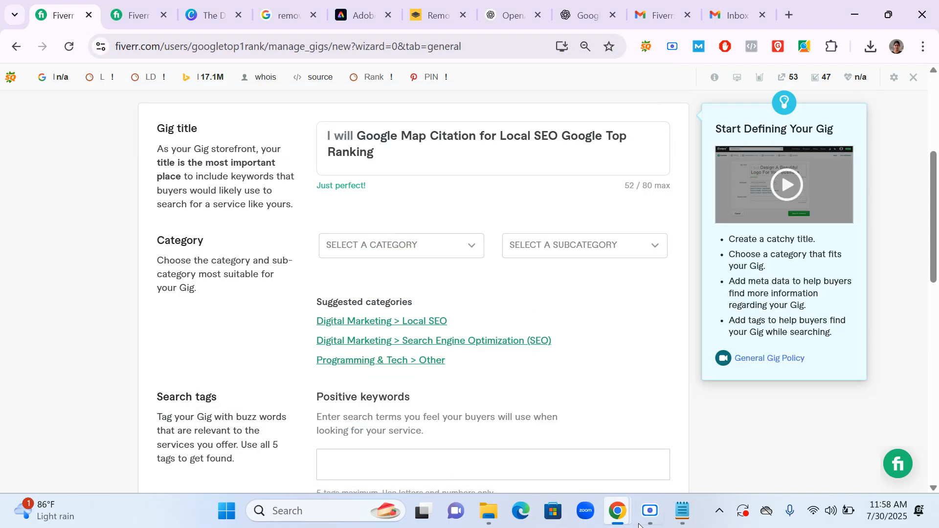
left_click(650, 511)
left_click(683, 443)
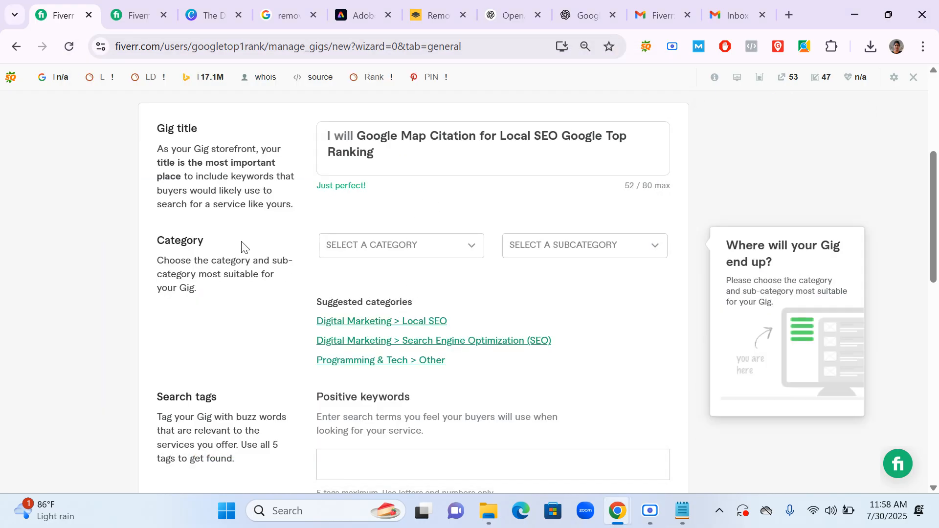
Set the Gig's category to Digital Marketing.
left_click(368, 244)
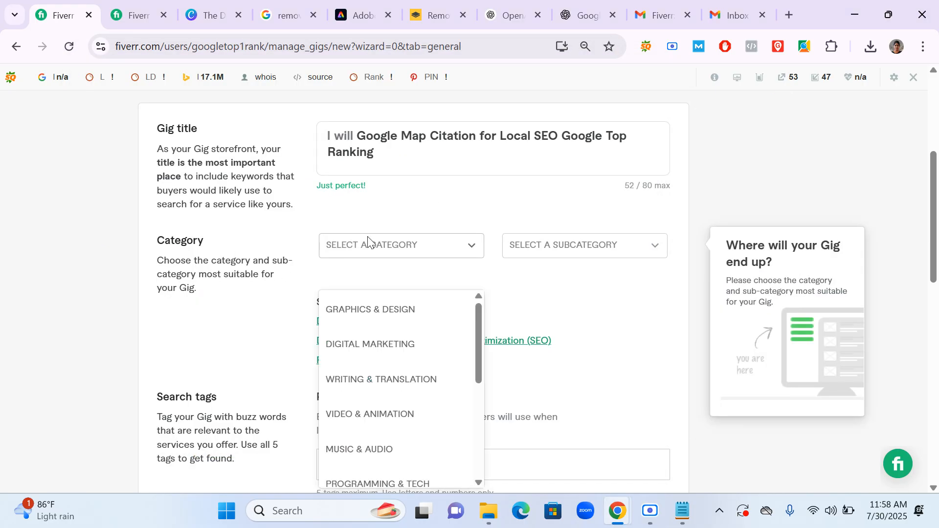
left_click(389, 348)
left_click(389, 247)
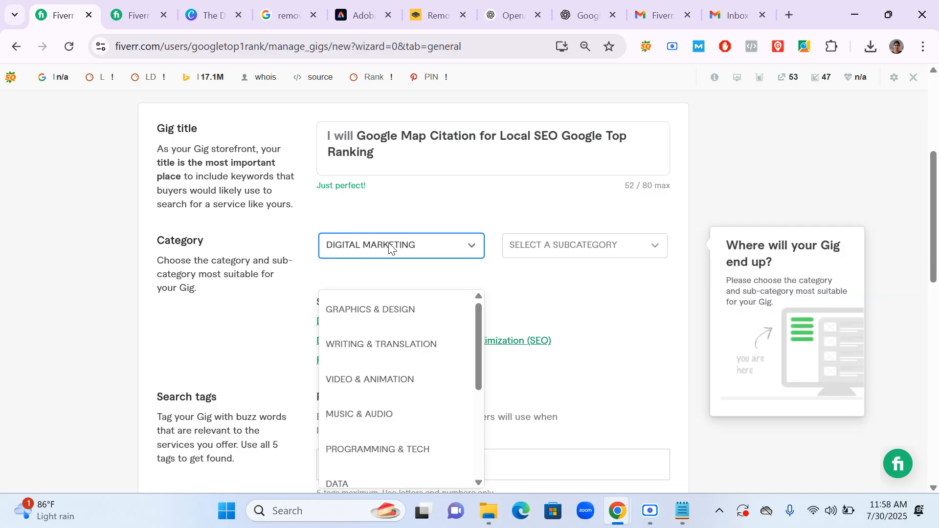
left_click(390, 247)
Set the Gig's subcategory to Local SEO.
left_click(553, 246)
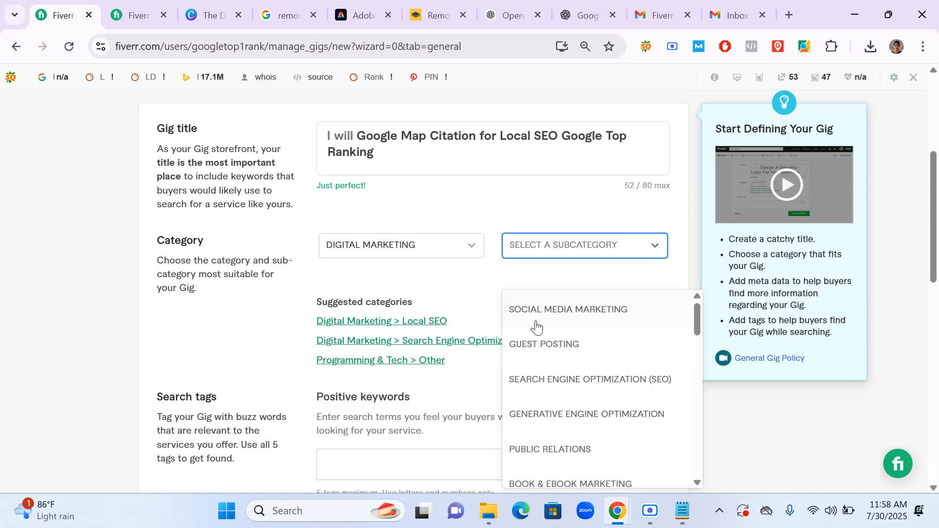
scroll(620, 336, "down", 1)
scroll(619, 337, "down", 1)
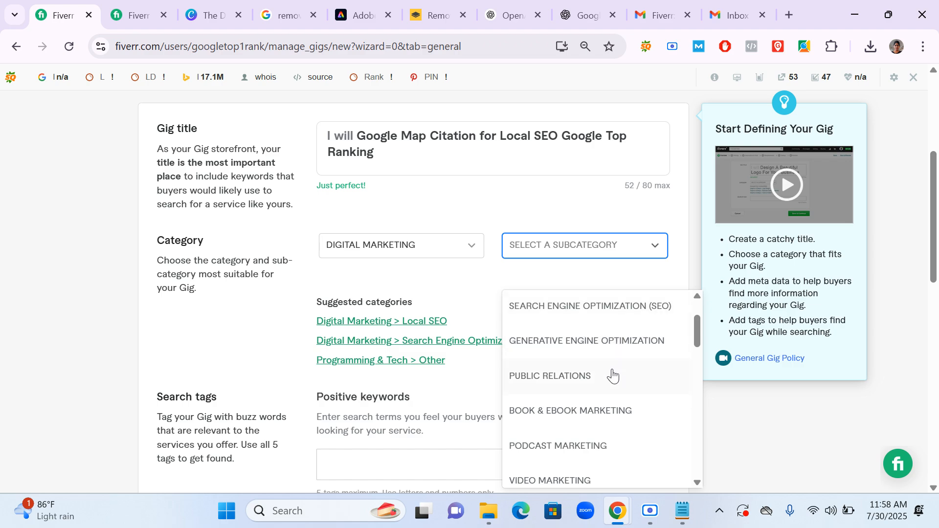
scroll(615, 377, "down", 1)
scroll(614, 377, "down", 1)
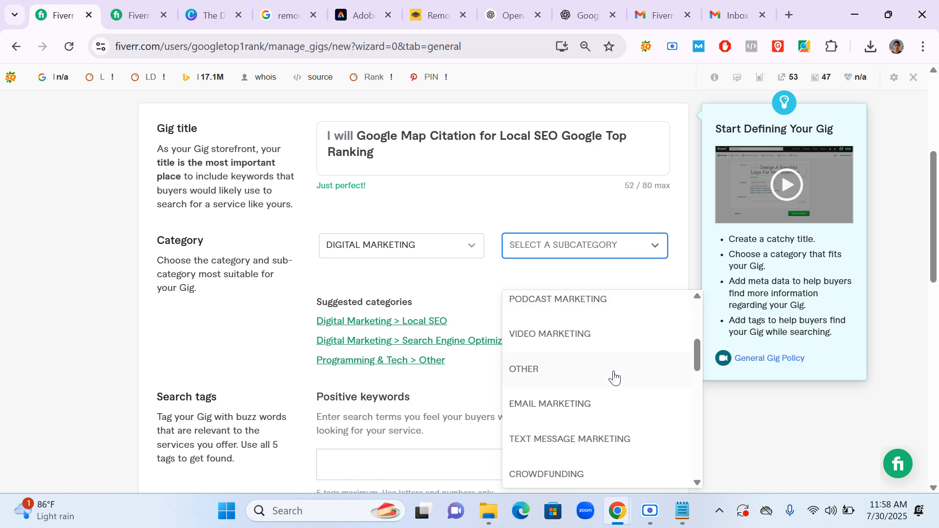
scroll(615, 377, "down", 1)
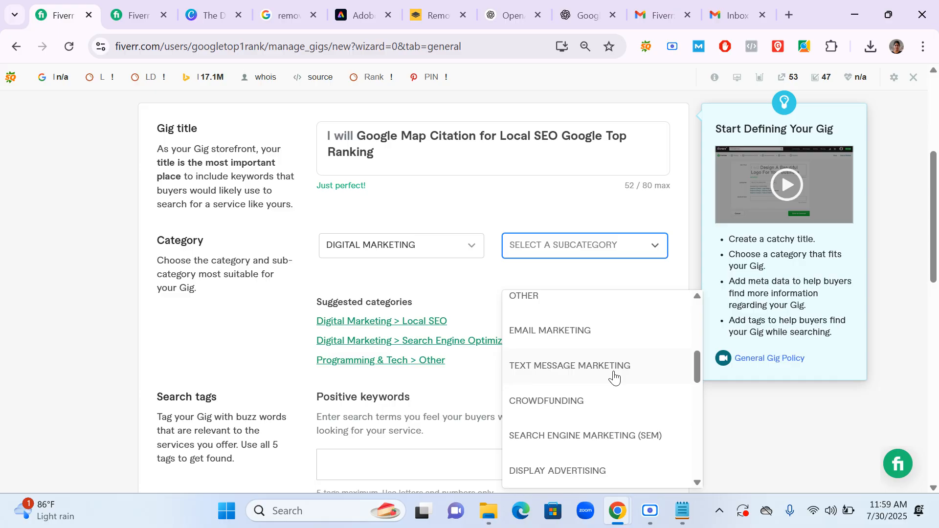
scroll(615, 377, "down", 2)
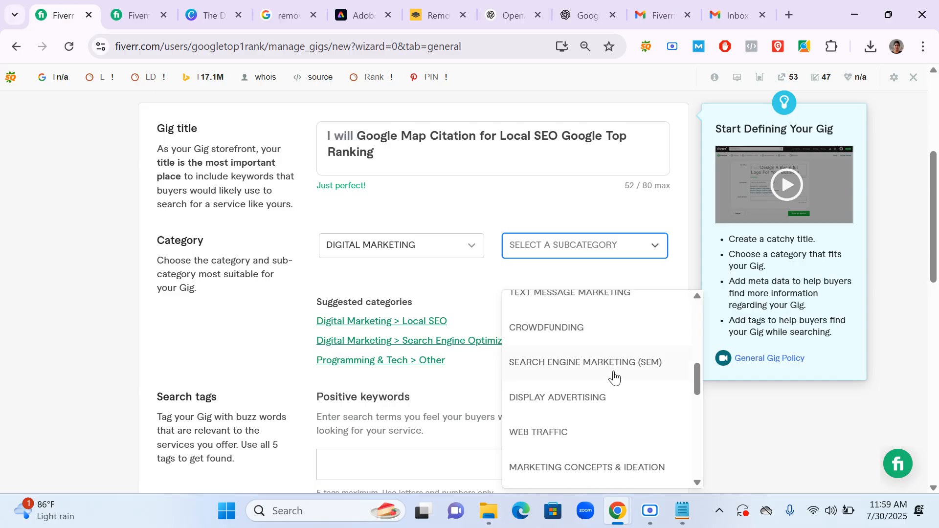
scroll(613, 375, "down", 1)
scroll(612, 375, "down", 2)
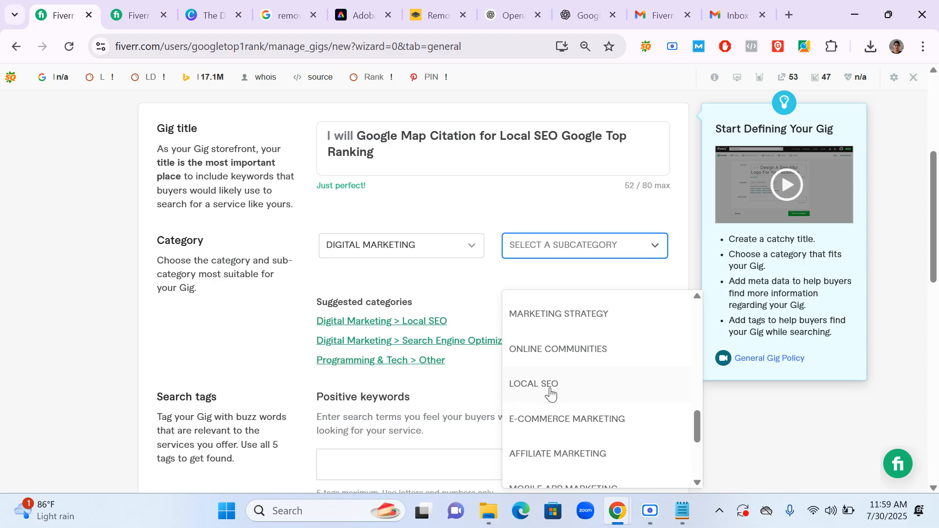
left_click(547, 390)
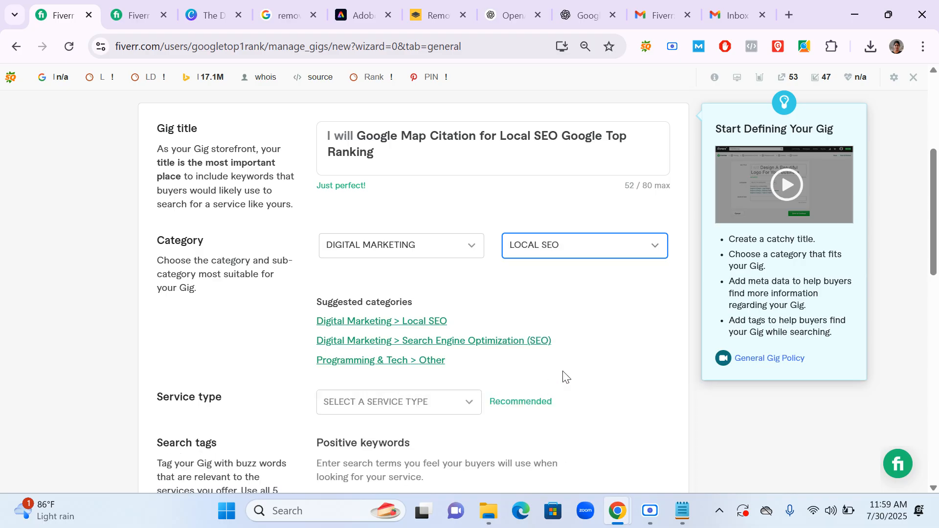
Set the Gig's service type to Local Citations and Directories.
scroll(331, 318, "down", 3)
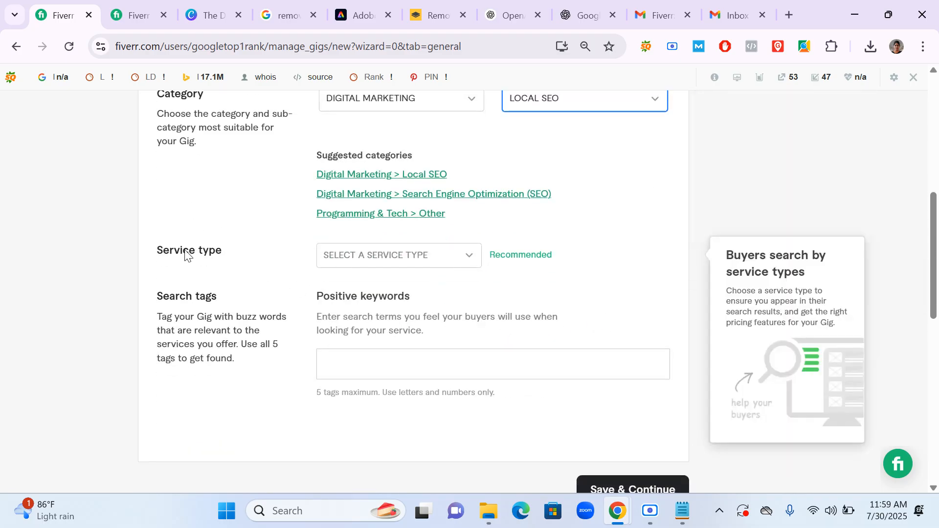
left_click(379, 255)
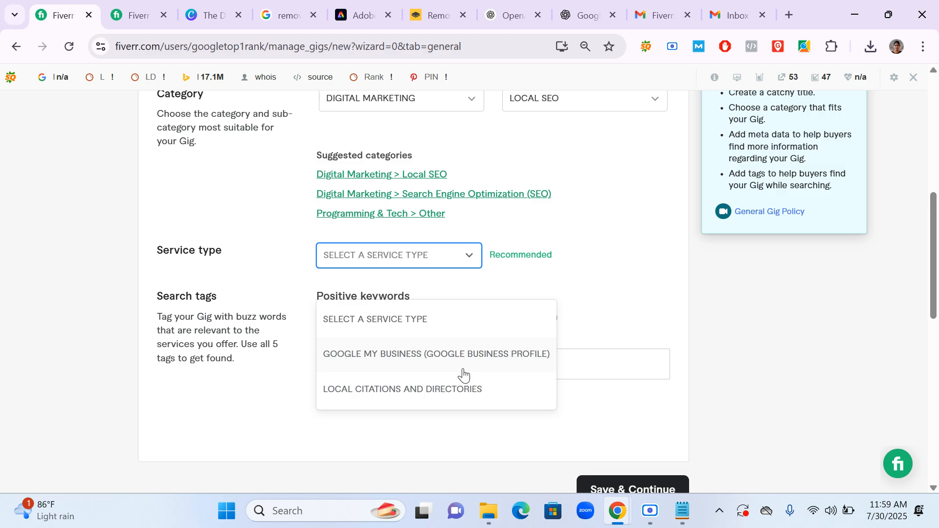
left_click(385, 399)
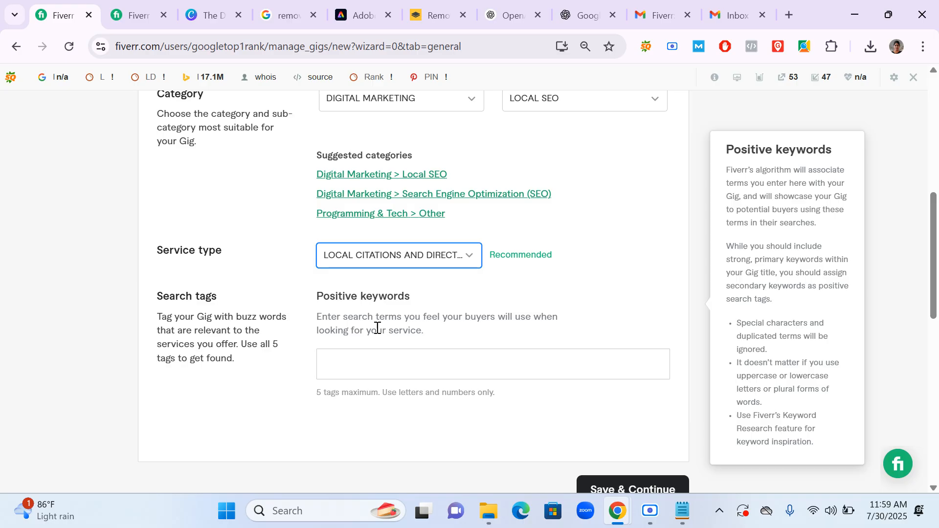
scroll(378, 330, "down", 1)
left_click_drag(158, 225, 213, 221)
left_click(277, 299)
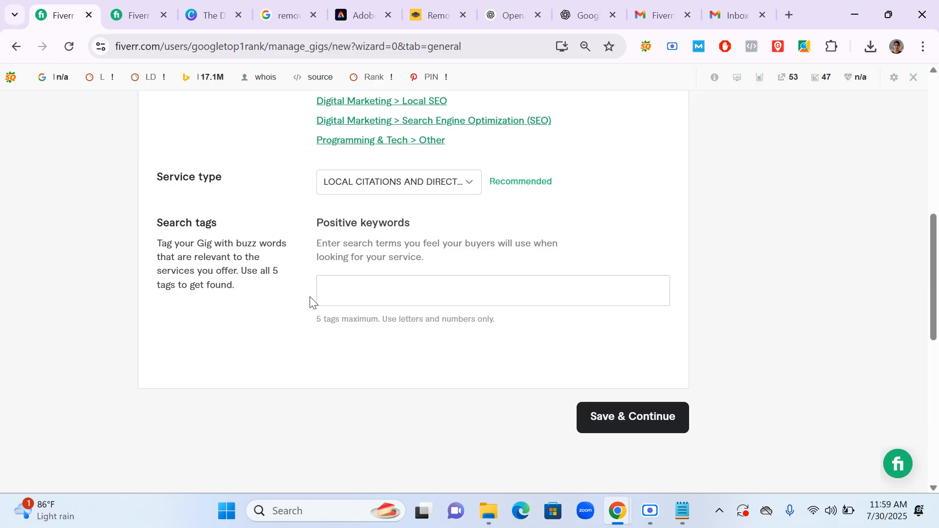
left_click(360, 291)
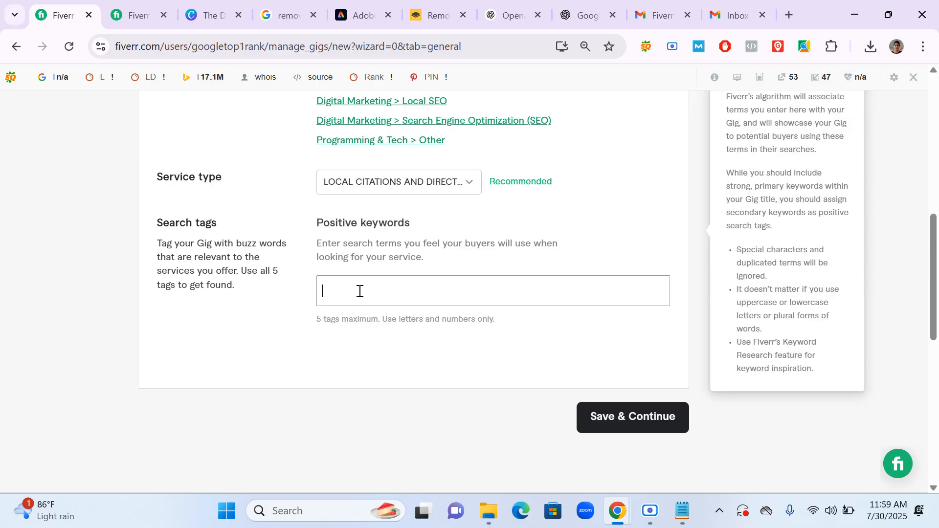
left_click(119, 6)
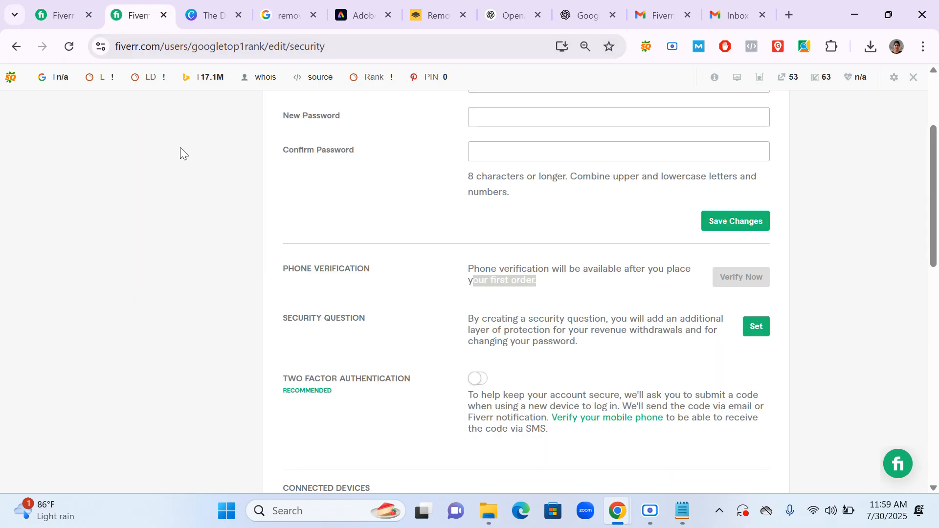
left_click(57, 15)
left_click(115, 19)
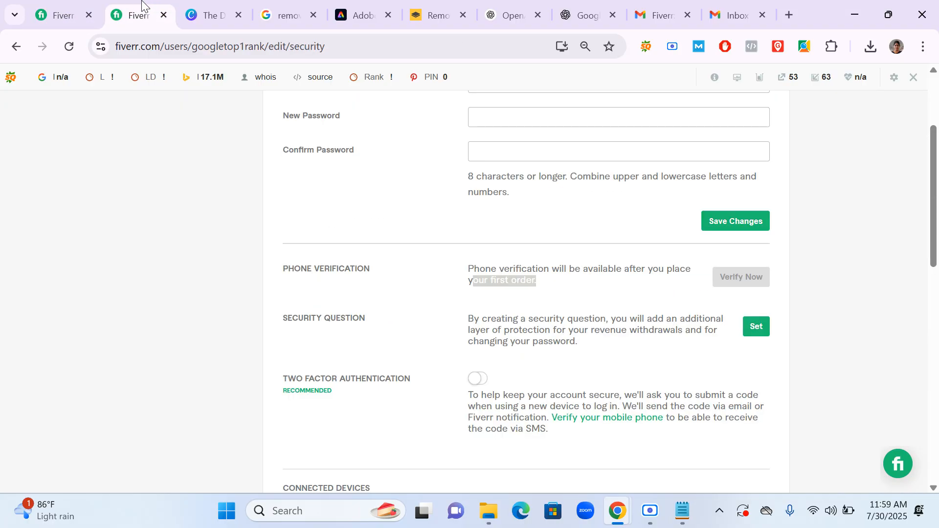
left_click(59, 14)
Switch to the Notepad notes and copy the phrase "Google Map Citation" from the saved Gig title.
scroll(342, 210, "up", 6)
scroll(362, 215, "up", 3)
scroll(354, 217, "down", 3)
left_click_drag(360, 234, 417, 248)
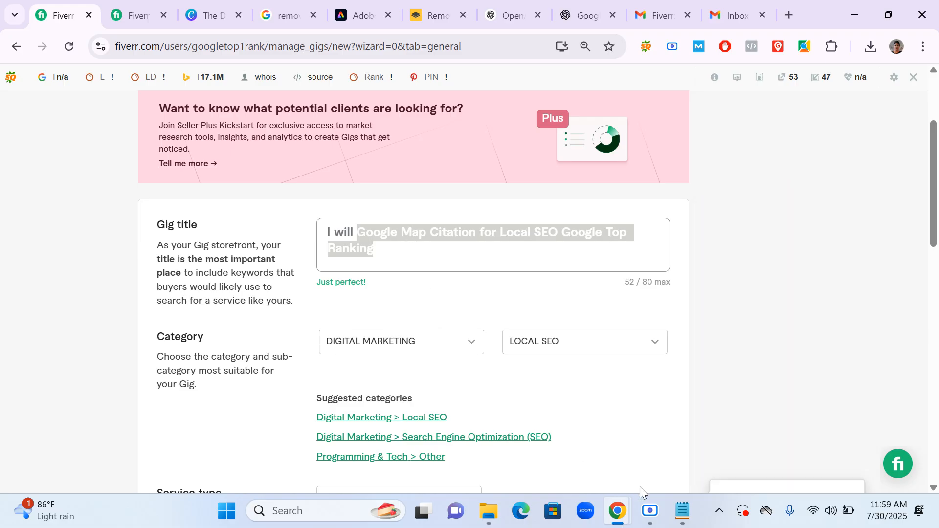
left_click(682, 510)
left_click(323, 305)
left_click(158, 238)
left_click_drag(242, 185, 121, 192)
key("ctrl+c")
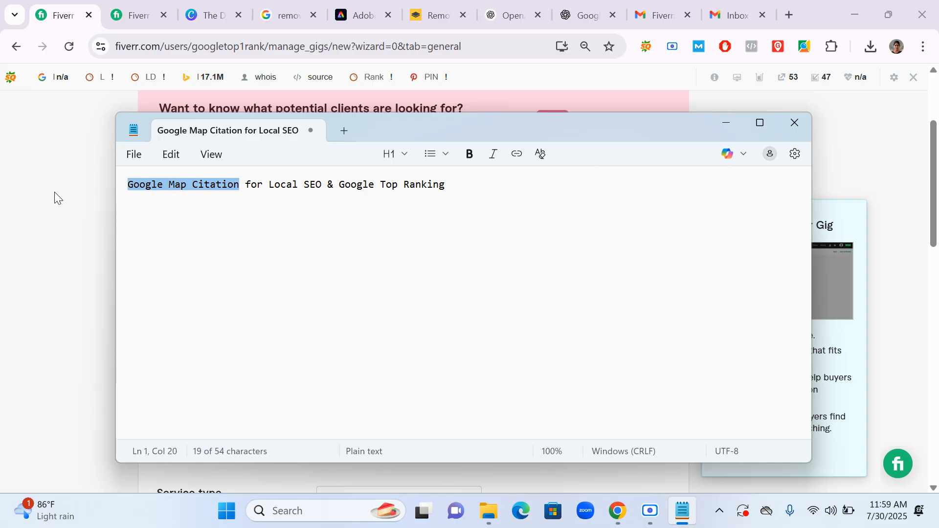
Return to the Fiverr Gig form and add the copied "Google Map Citation" as a positive keyword in the search tags.
left_click(77, 201)
scroll(359, 343, "down", 6)
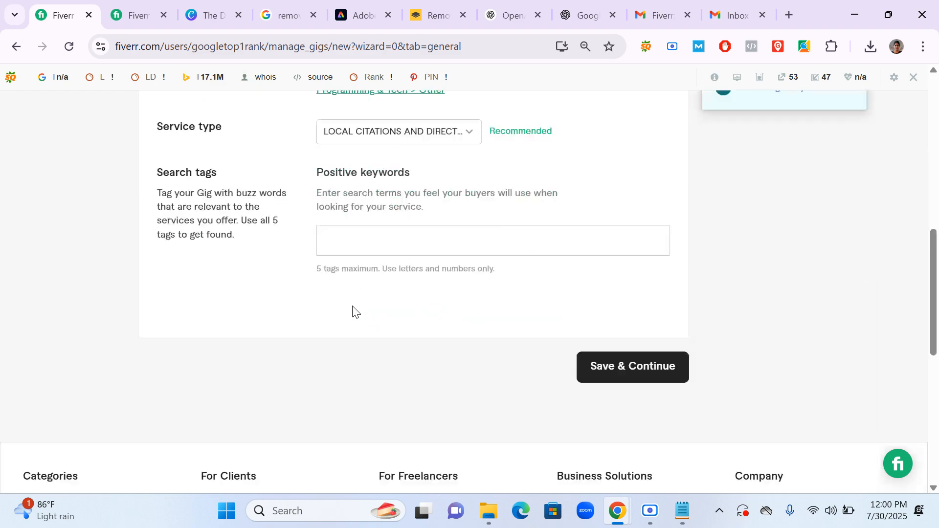
left_click(331, 241)
key("ctrl+v")
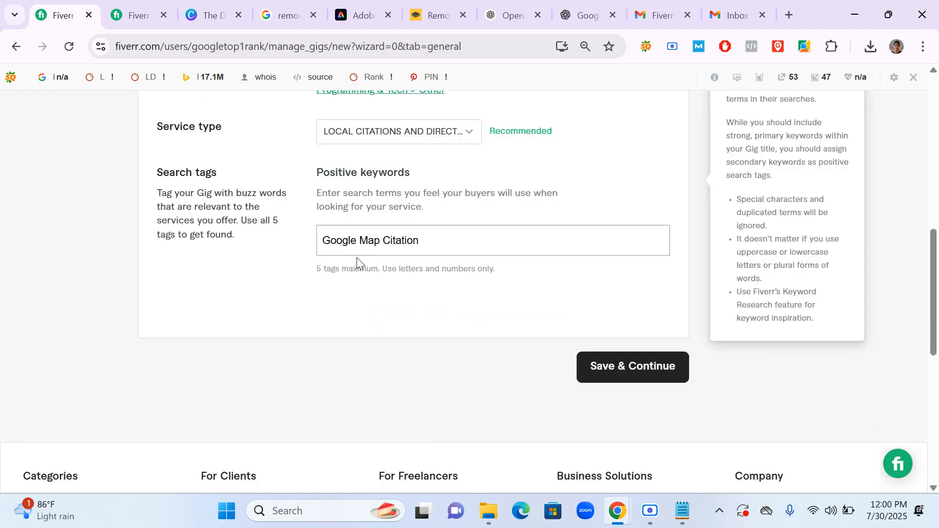
scroll(377, 252, "up", 7)
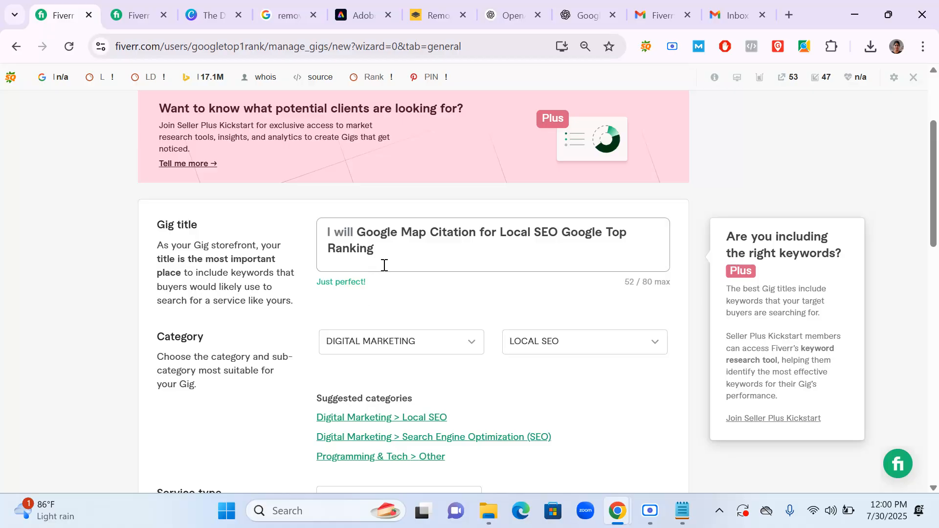
scroll(420, 243, "down", 6)
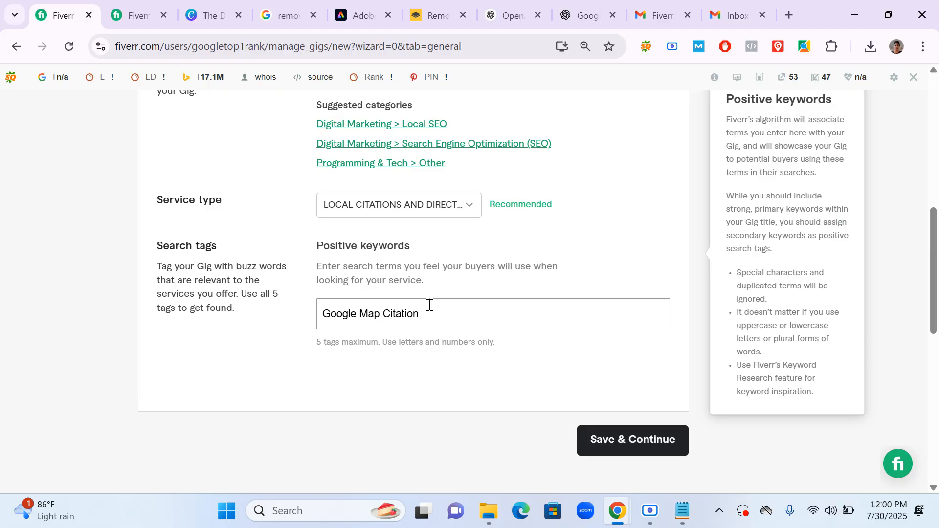
key("Return")
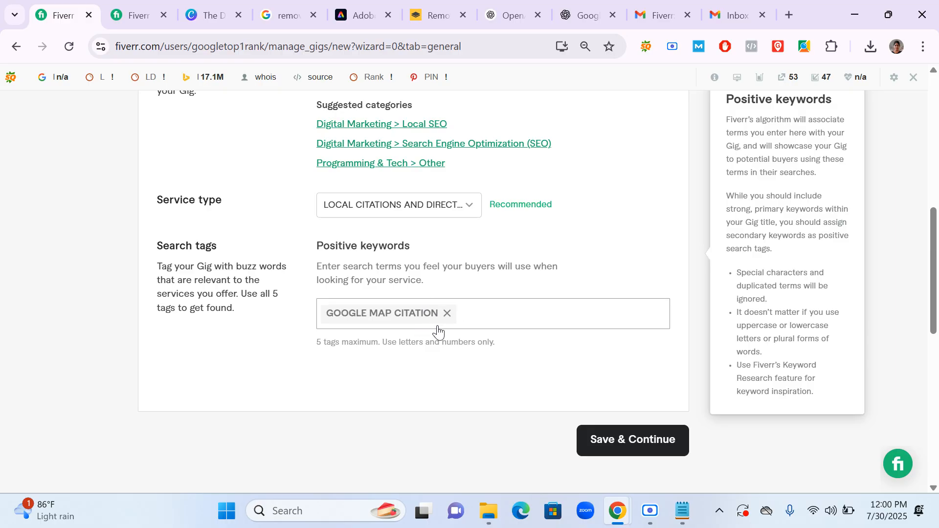
Copy "Local SEO" from the Gig title and add it as a positive keyword tag.
scroll(469, 303, "up", 4)
scroll(473, 300, "up", 2)
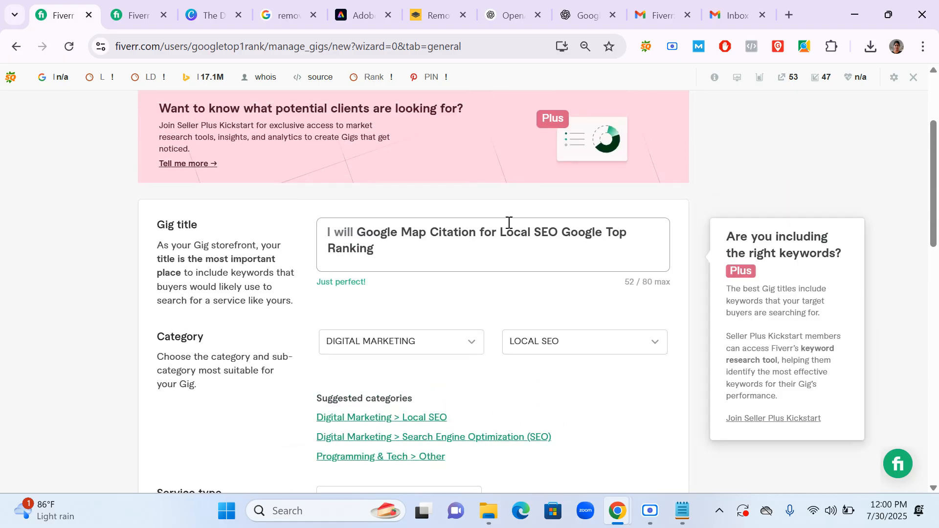
left_click_drag(501, 234, 556, 233)
key("ctrl+c")
scroll(504, 260, "down", 9)
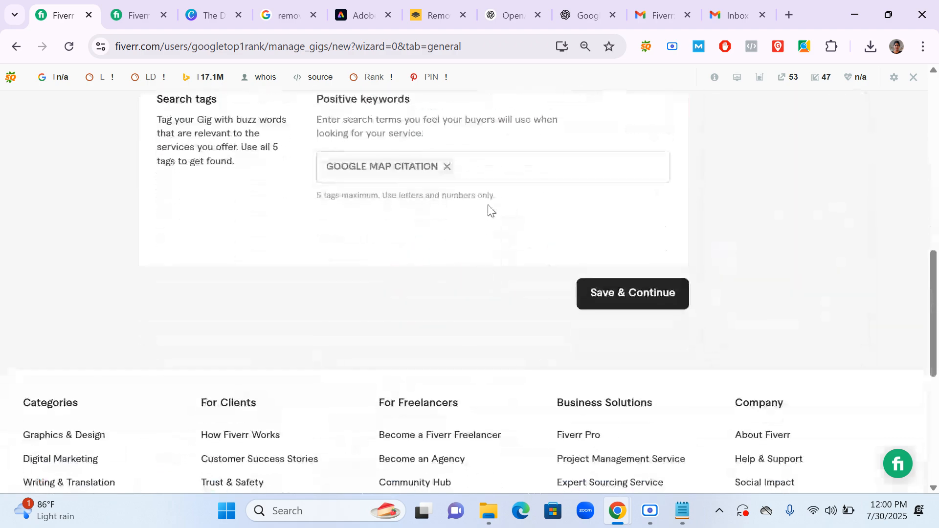
left_click(502, 169)
key("ctrl+v")
key("Return")
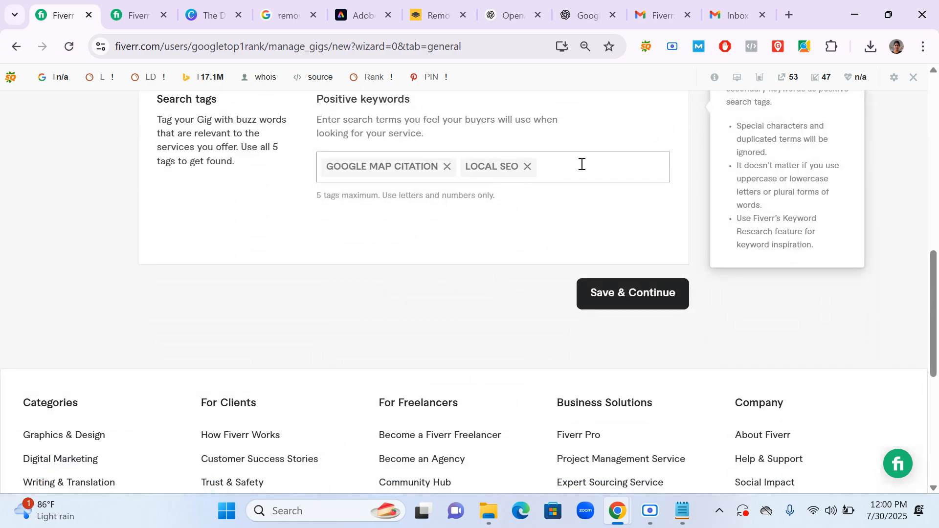
Copy "Google Top Ranking" from the Gig title and add it as a positive keyword tag.
scroll(581, 171, "up", 15)
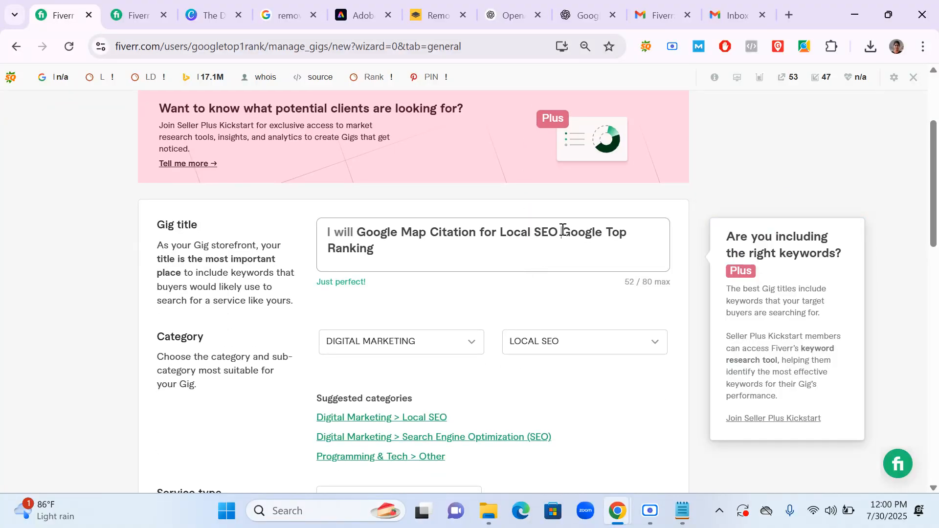
left_click_drag(563, 229, 461, 246)
key("ctrl+c")
scroll(486, 249, "down", 7)
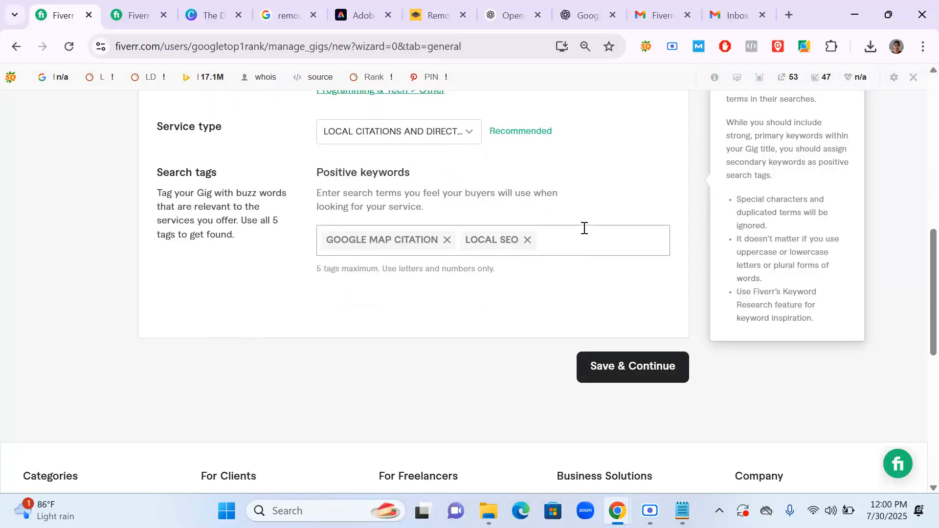
key("ctrl+v")
key("Return")
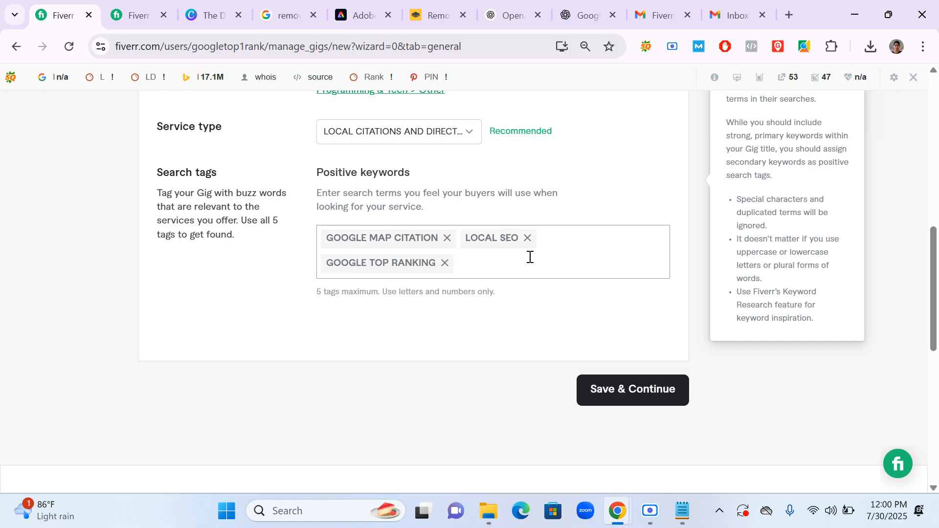
Switch to the ChatGPT conversation and copy "GMB SEO" from its suggested Tags list.
left_click(81, 141)
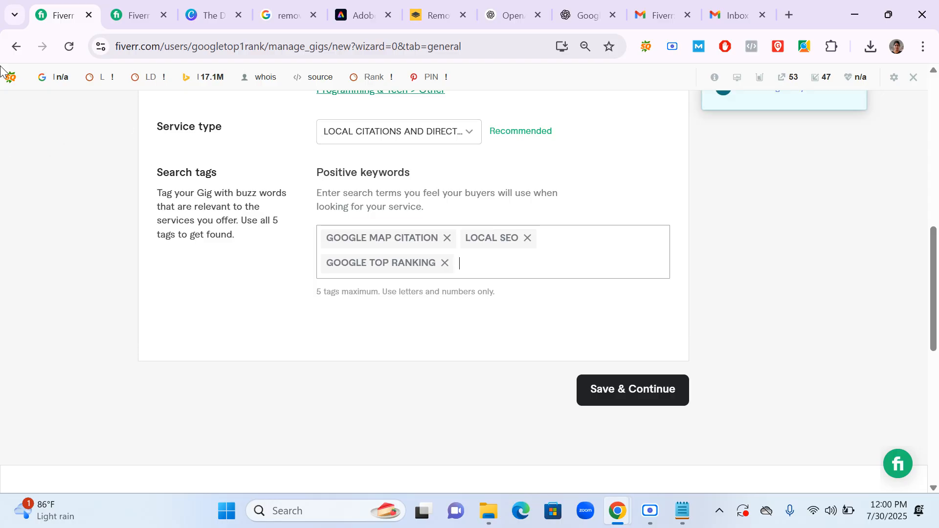
left_click(582, 15)
scroll(419, 243, "down", 10)
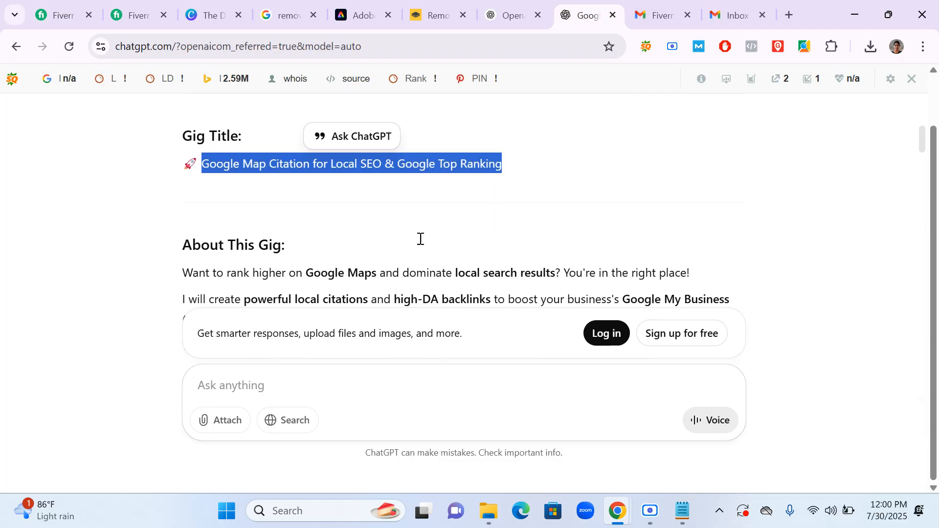
scroll(405, 188, "down", 15)
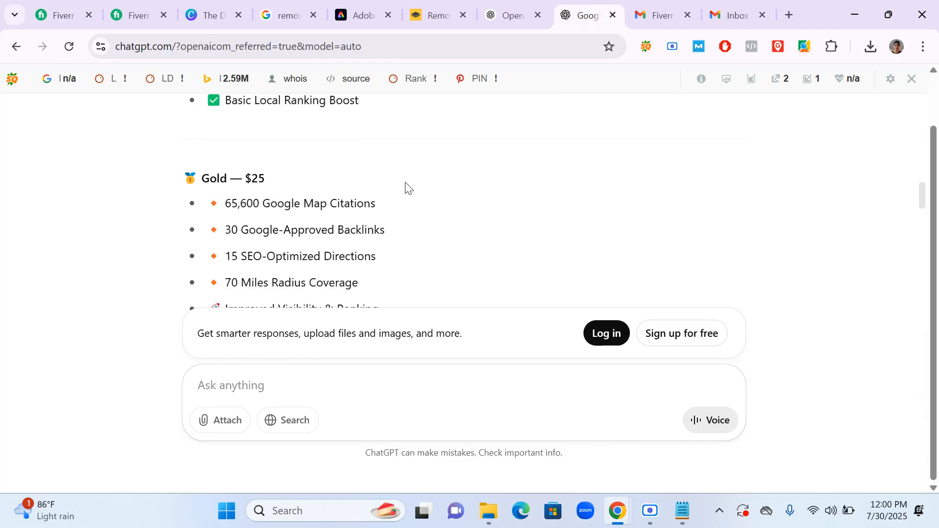
scroll(405, 188, "down", 8)
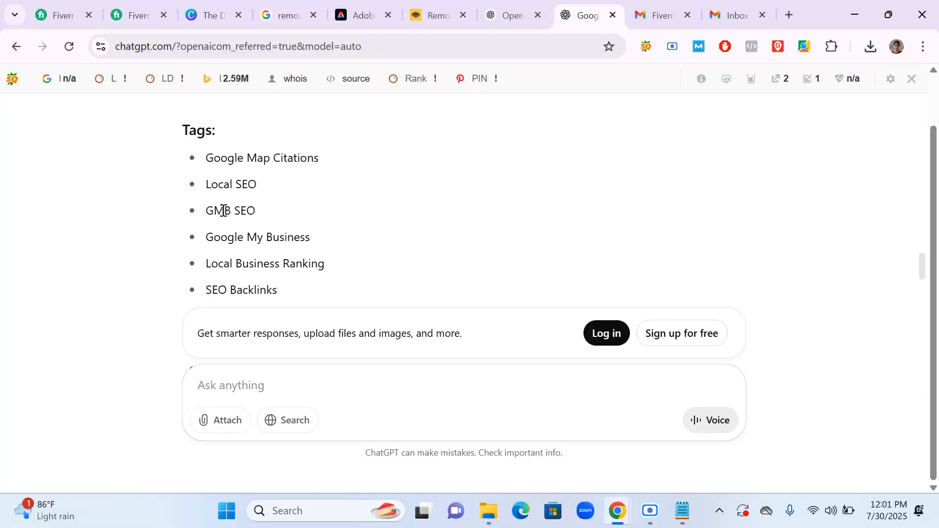
left_click_drag(209, 213, 258, 211)
key("ctrl+c")
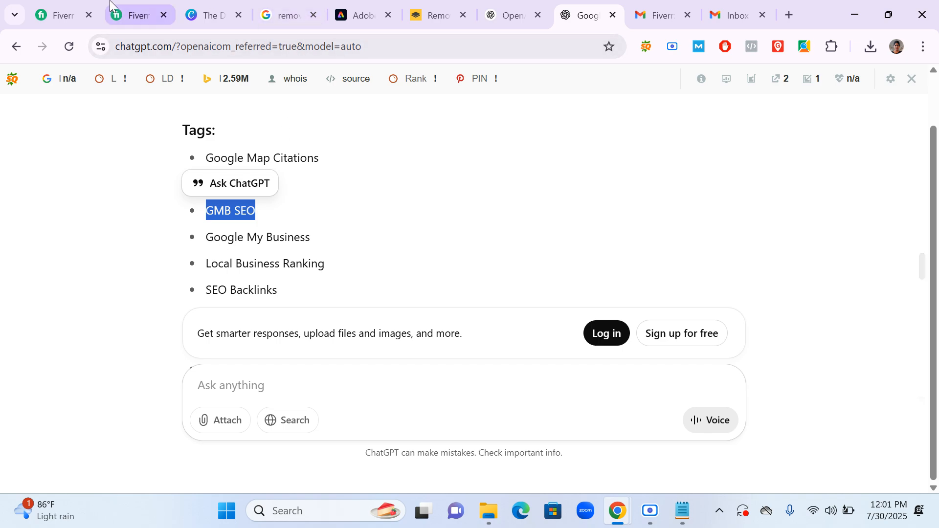
Return to the Fiverr Gig form and add the copied "GMB SEO" as a positive keyword tag.
left_click(132, 15)
left_click(61, 14)
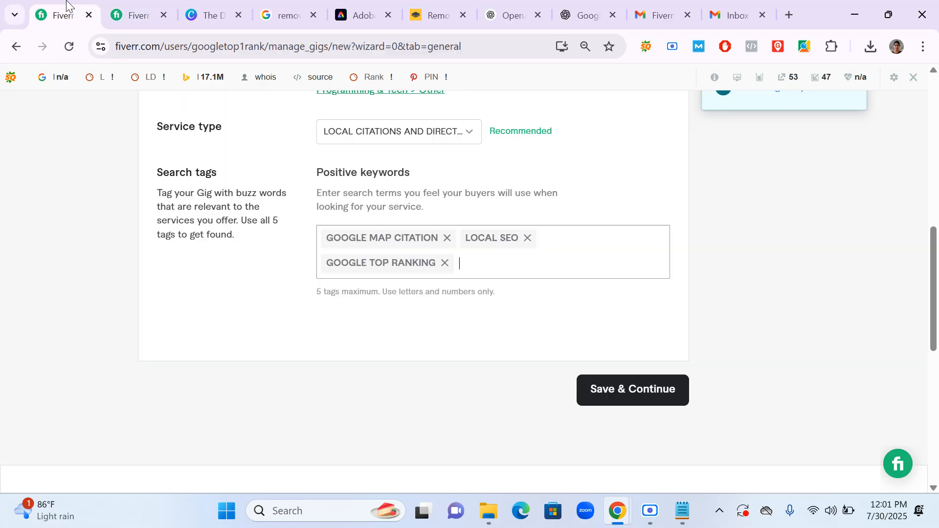
key("ctrl+v")
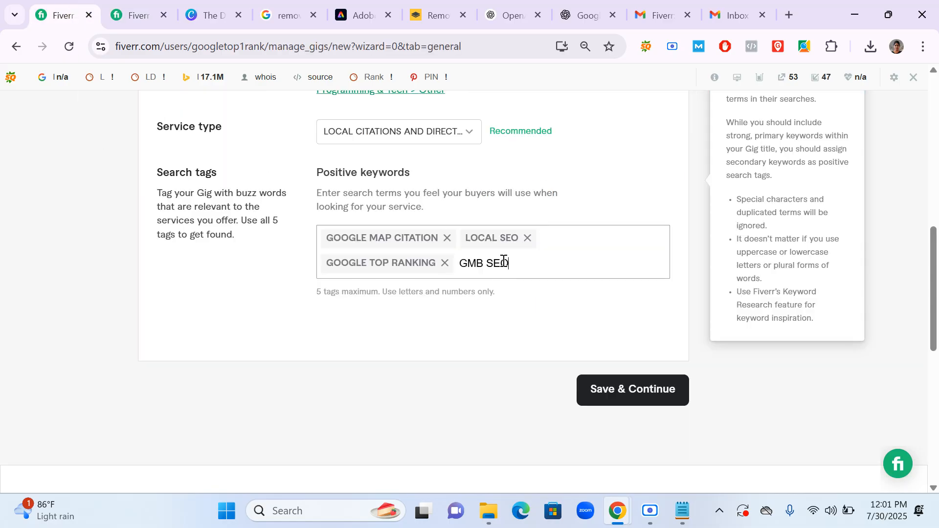
key("Return")
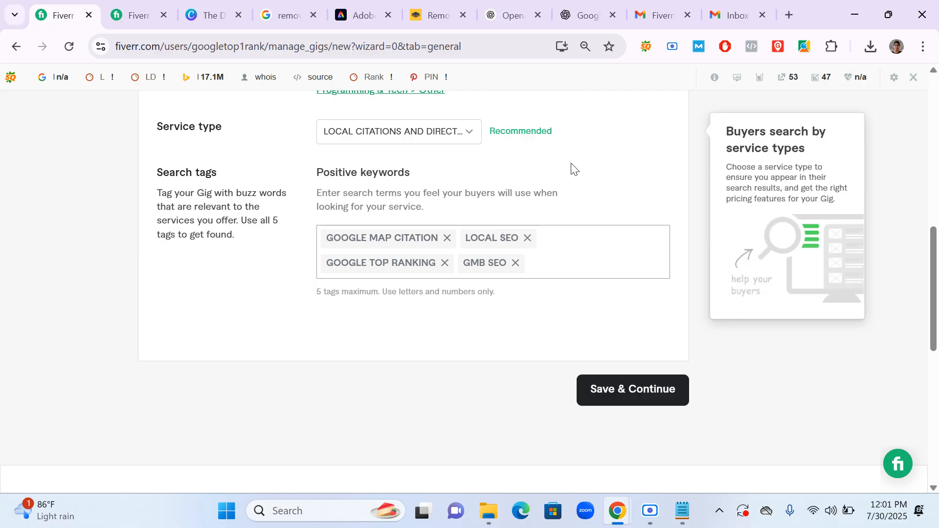
Close the separate Fiverr account security settings page and return to the Gig form.
scroll(390, 194, "up", 3)
left_click(133, 15)
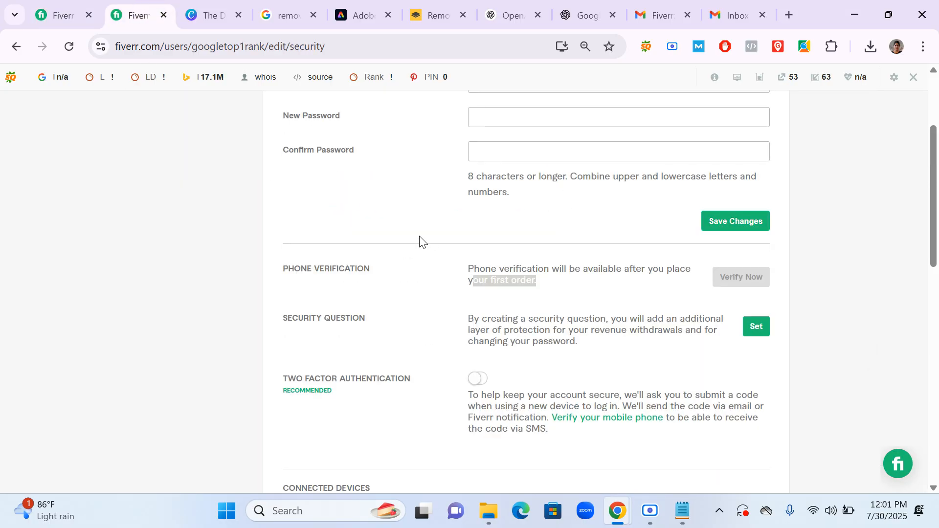
scroll(329, 222, "up", 3)
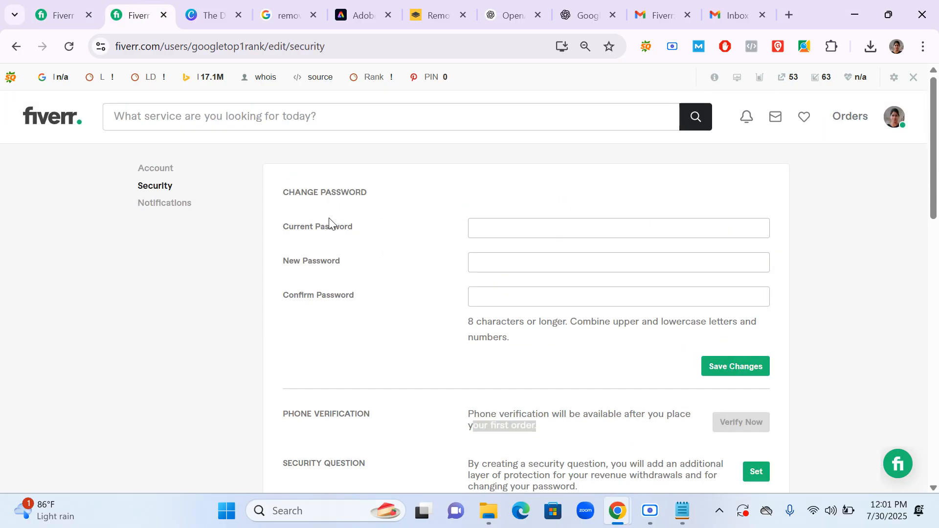
left_click(163, 15)
left_click(59, 14)
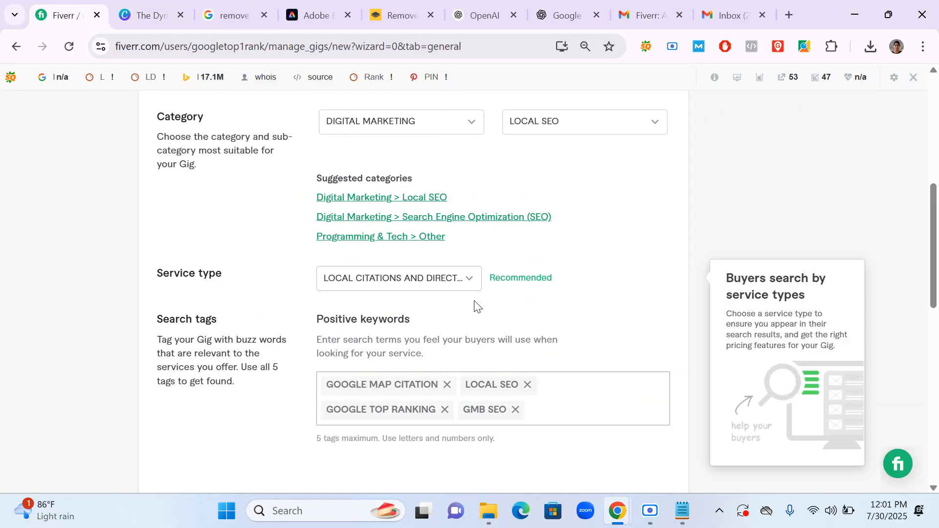
Copy "SEO Backlinks" from the Tags list in the ChatGPT conversation and bring it back to the Gig form's positive keywords.
scroll(463, 291, "down", 3)
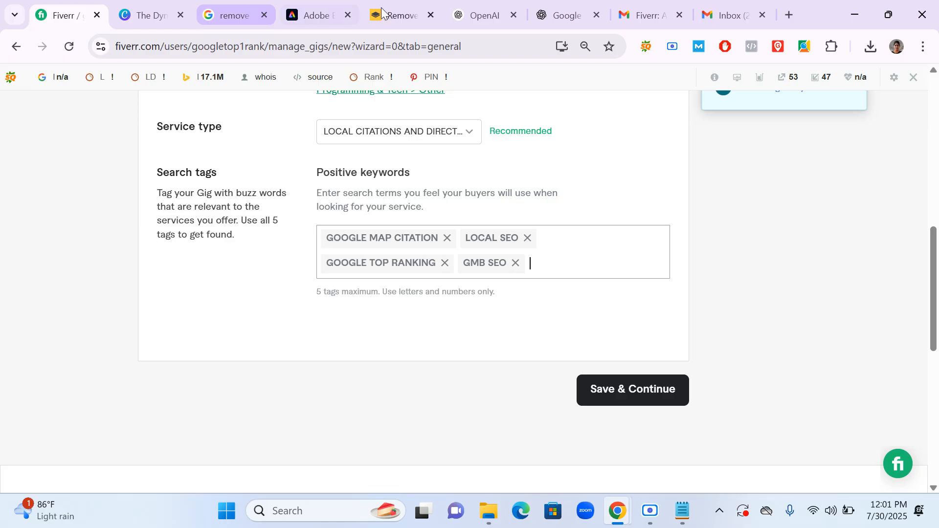
left_click(558, 15)
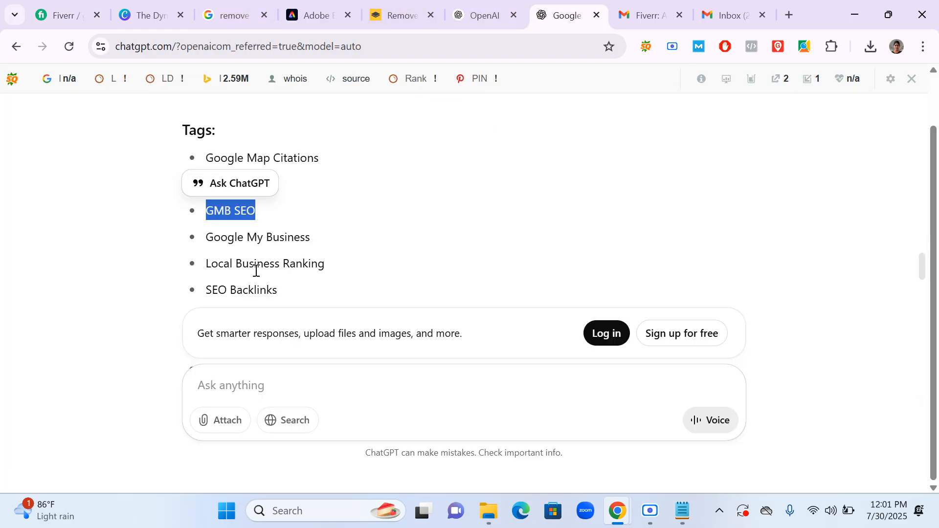
left_click_drag(206, 290, 276, 285)
key("ctrl+c")
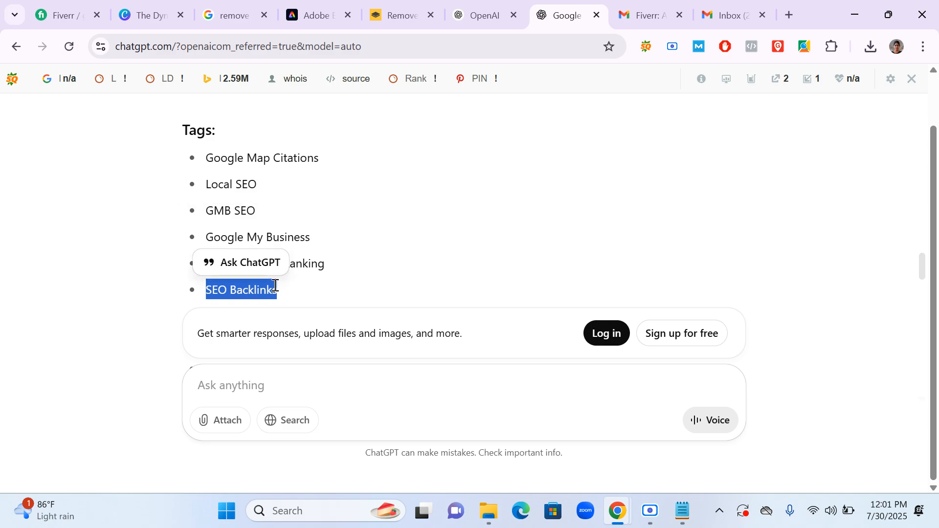
left_click(68, 10)
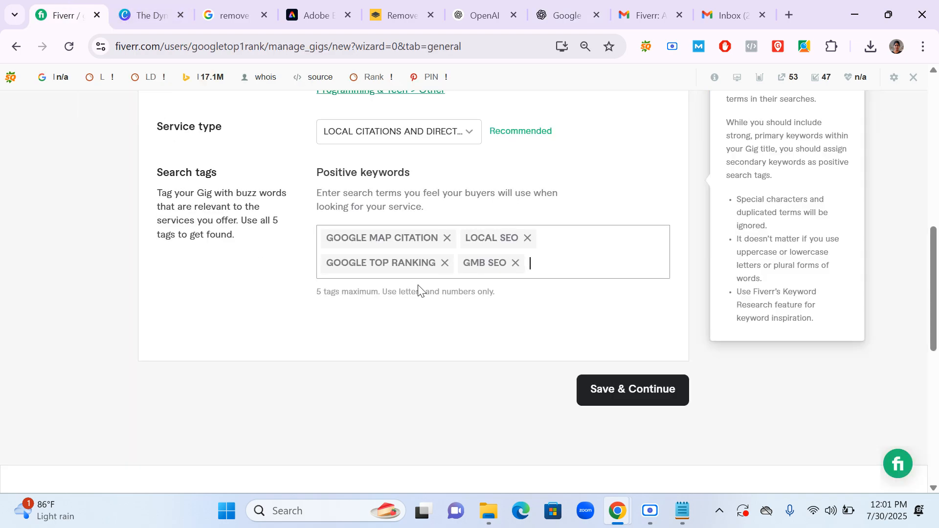
Add "SEO BACKLINKS" as the fifth positive keyword and submit the gig overview.
key("ctrl+v")
key("Return")
left_click(613, 406)
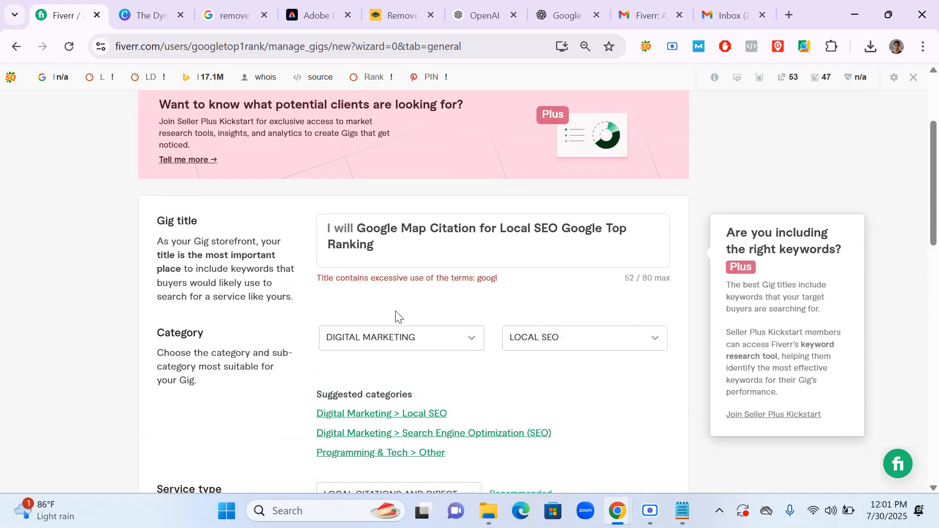
Check the warning under the gig title and try submitting the overview again.
left_click_drag(325, 283, 508, 287)
left_click(504, 289)
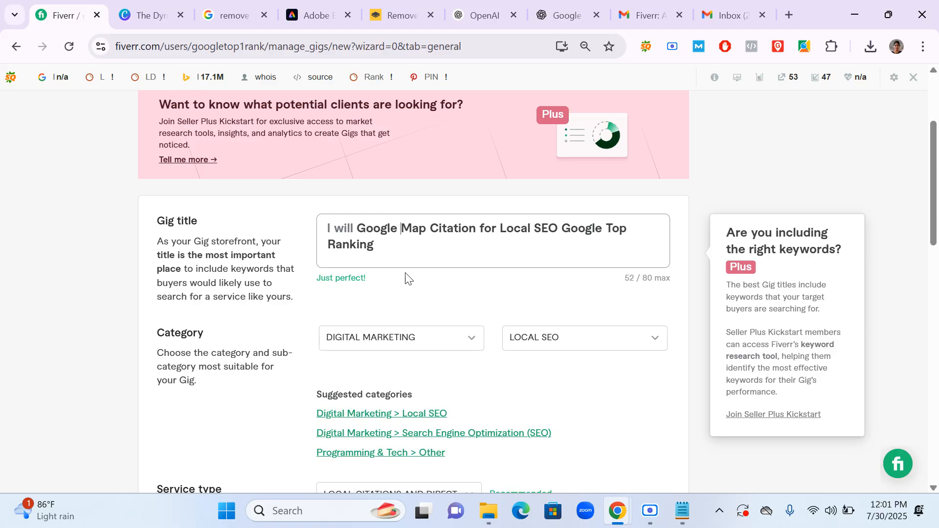
scroll(464, 294, "down", 2)
scroll(464, 293, "down", 9)
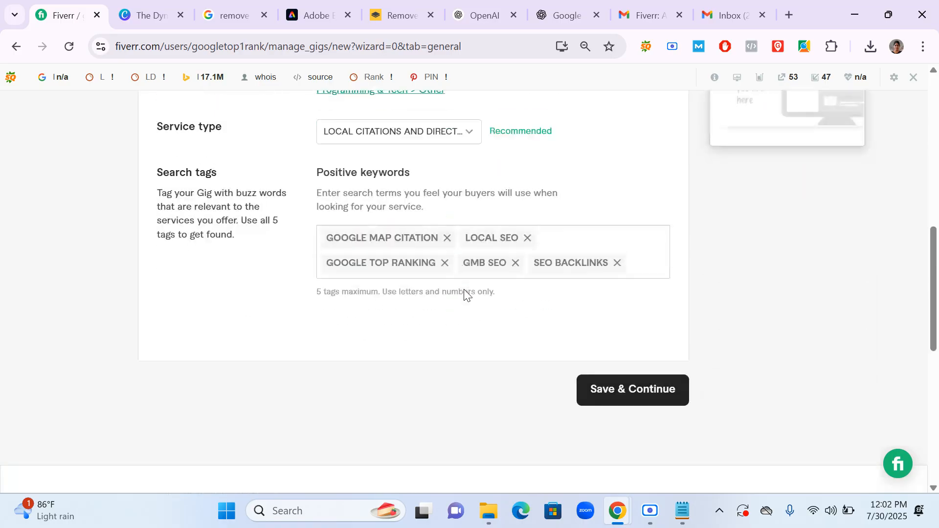
left_click(645, 247)
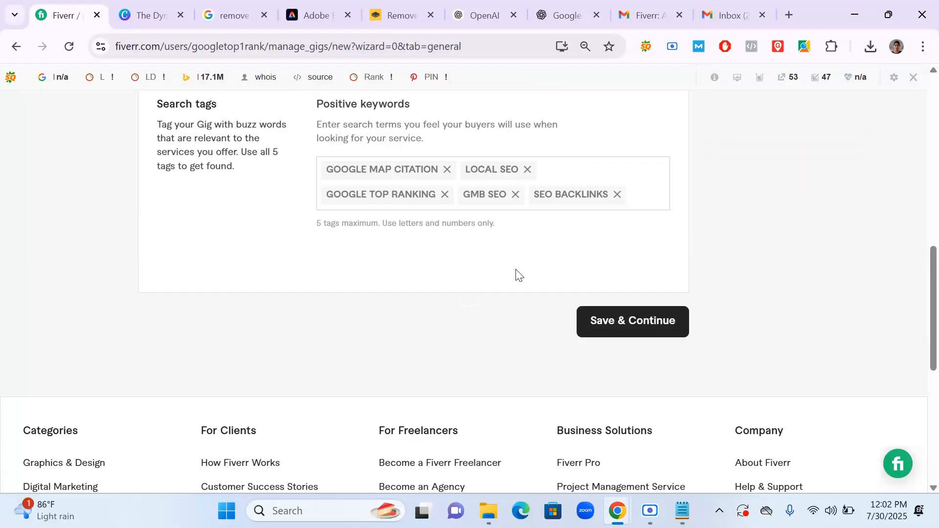
Remove the "GOOGLE TOP RANKING" tag from the positive keywords.
scroll(503, 389, "down", 5)
scroll(504, 389, "down", 2)
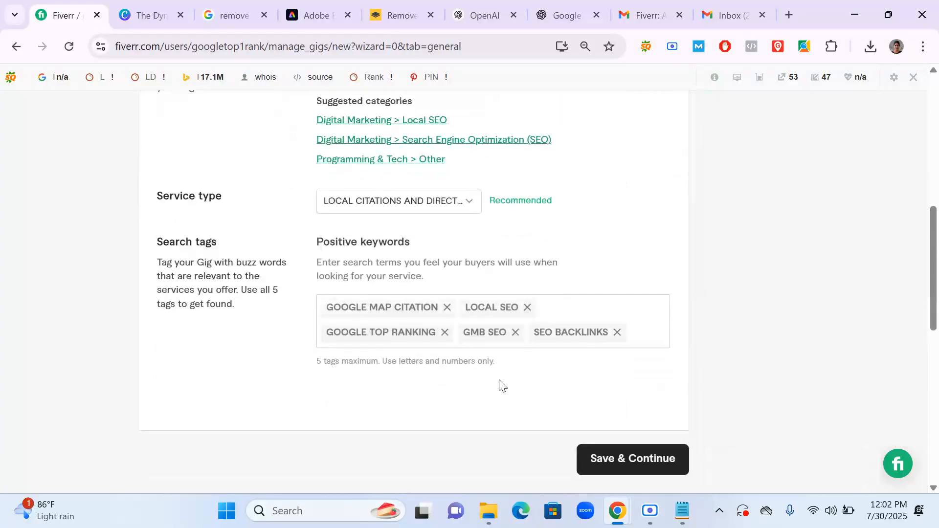
mouse_move(405, 362)
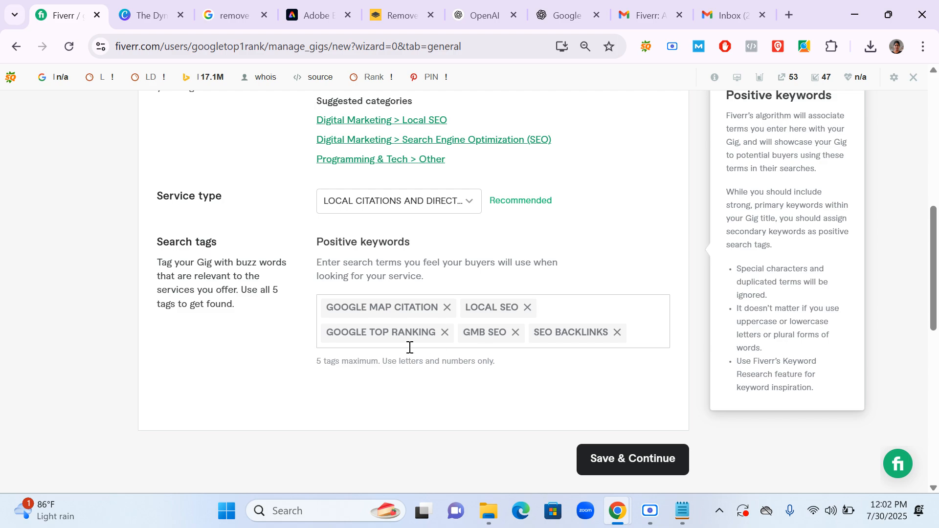
left_click(376, 338)
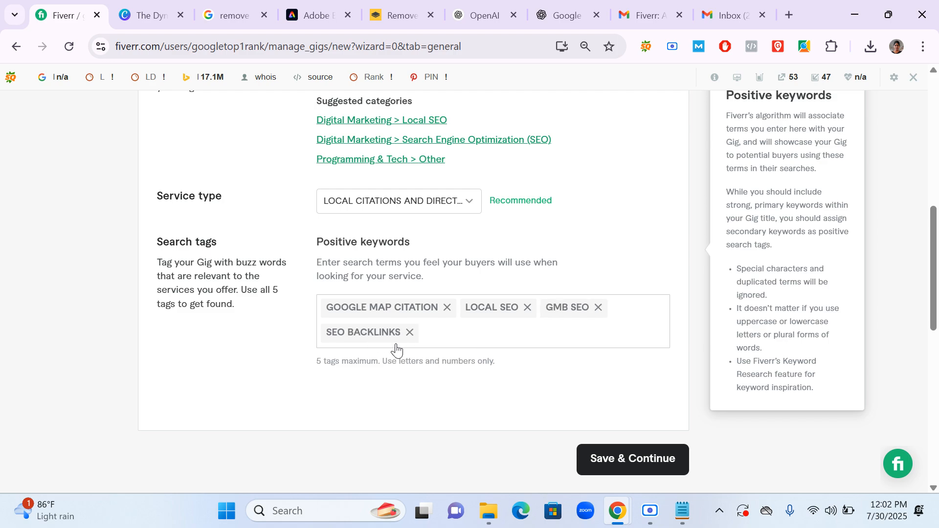
Delete the second "Google" from the gig title and put a comma after "Local SEO".
scroll(512, 376, "up", 5)
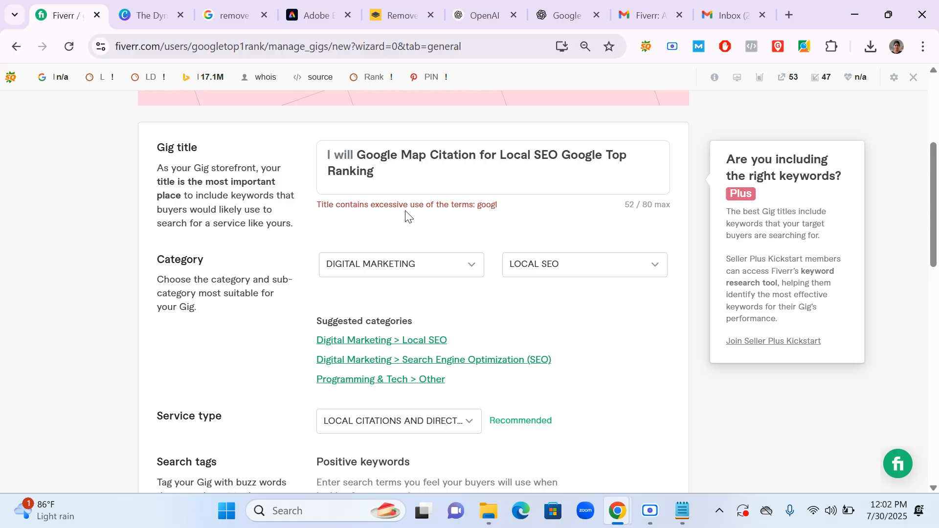
key("ctrl+plus")
key("ctrl+plus")
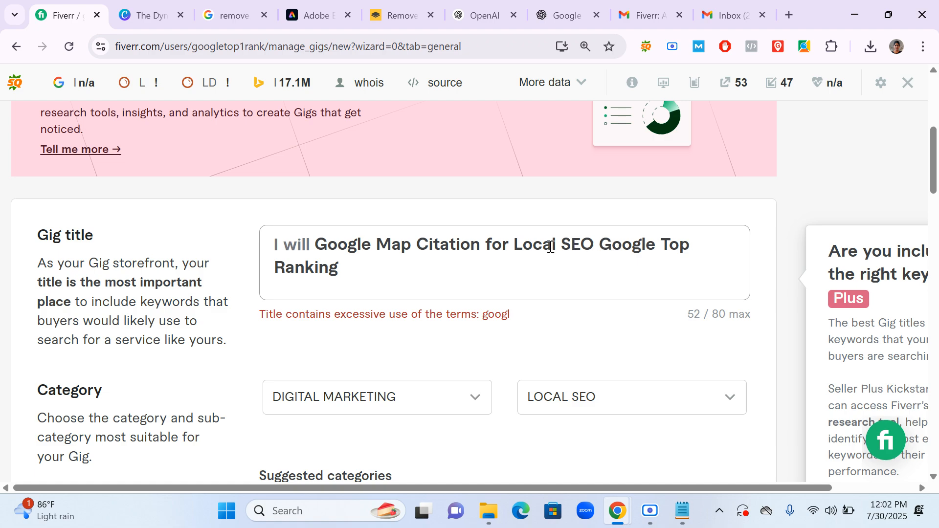
left_click_drag(601, 244, 655, 245)
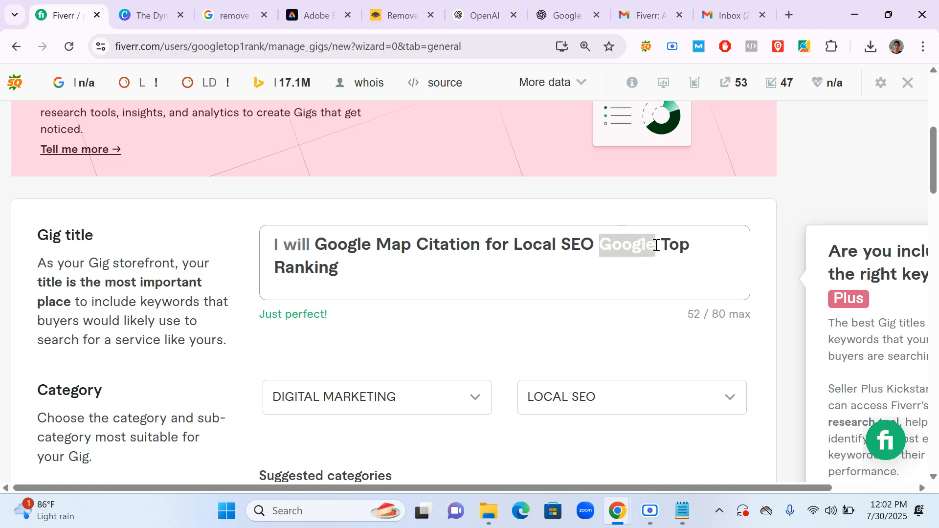
key("BackSpace")
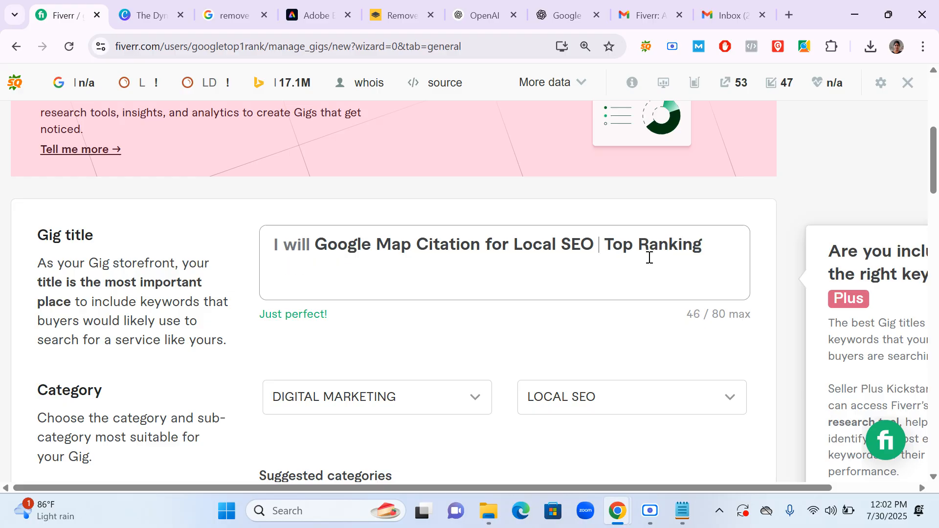
key("BackSpace")
left_click_drag(600, 244, 606, 258)
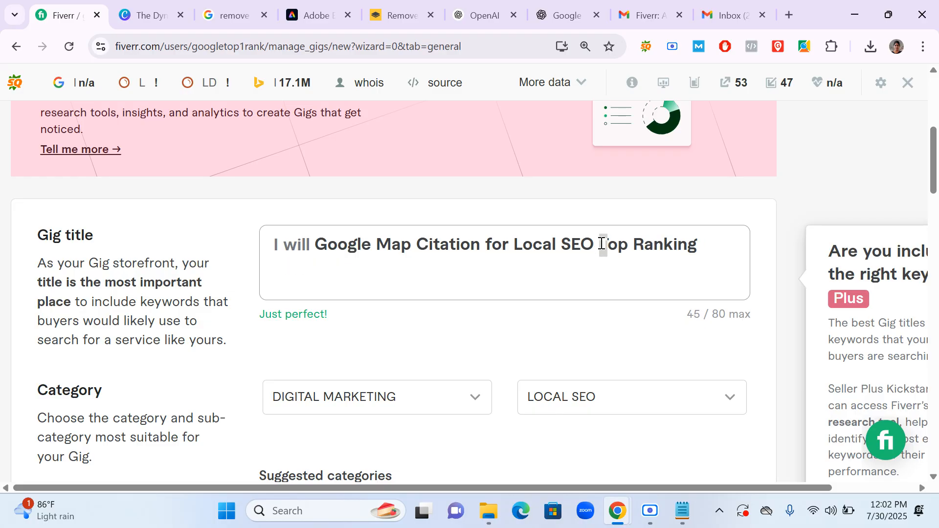
left_click(596, 267)
type(",")
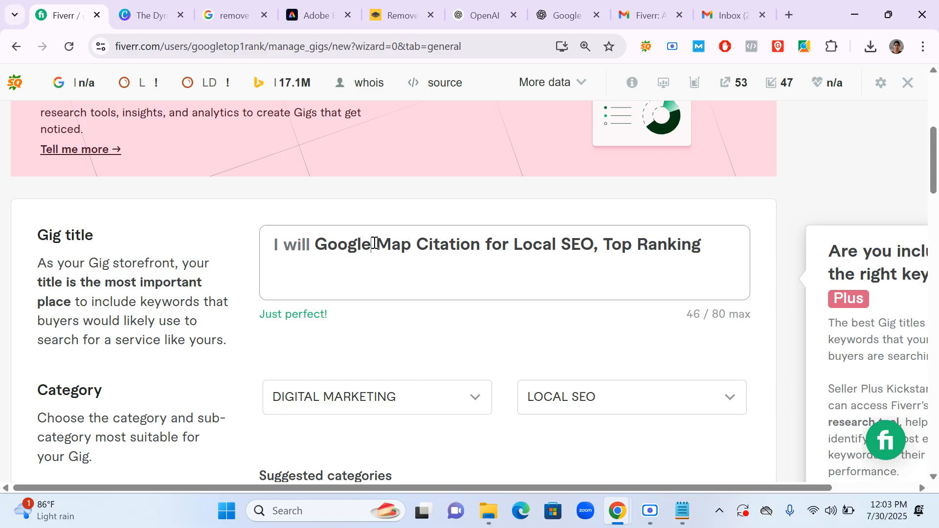
Move "Google" from the start of the gig title to before "Top Ranking" and remove the leading space.
left_click_drag(375, 243, 308, 246)
key("ctrl+c")
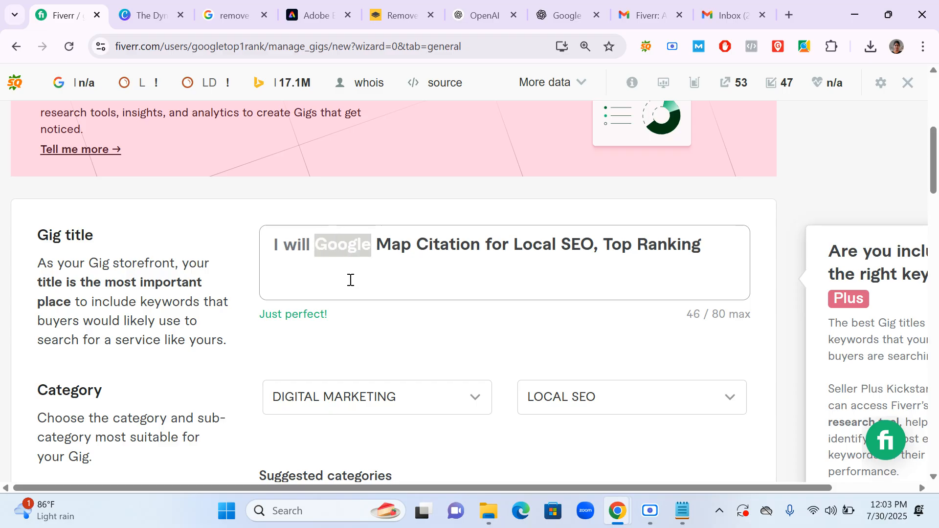
key("BackSpace")
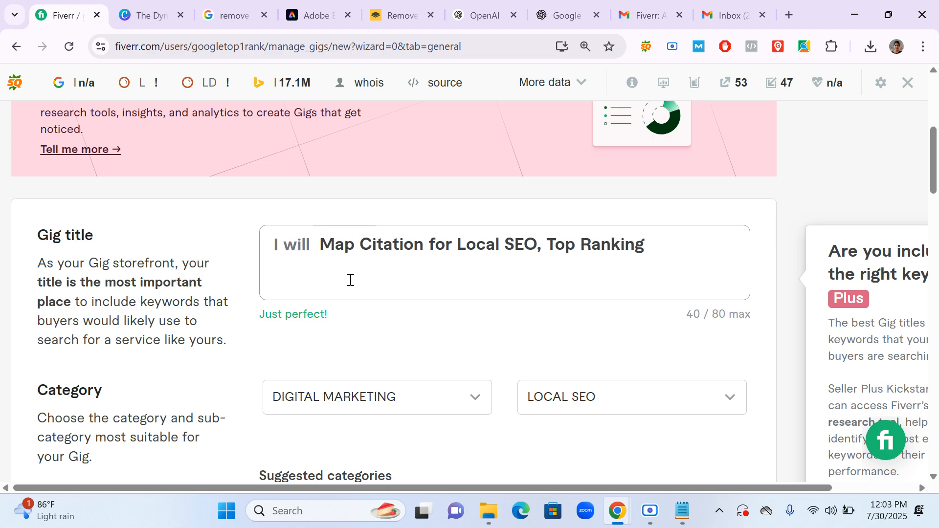
left_click(546, 245)
key("ctrl+v")
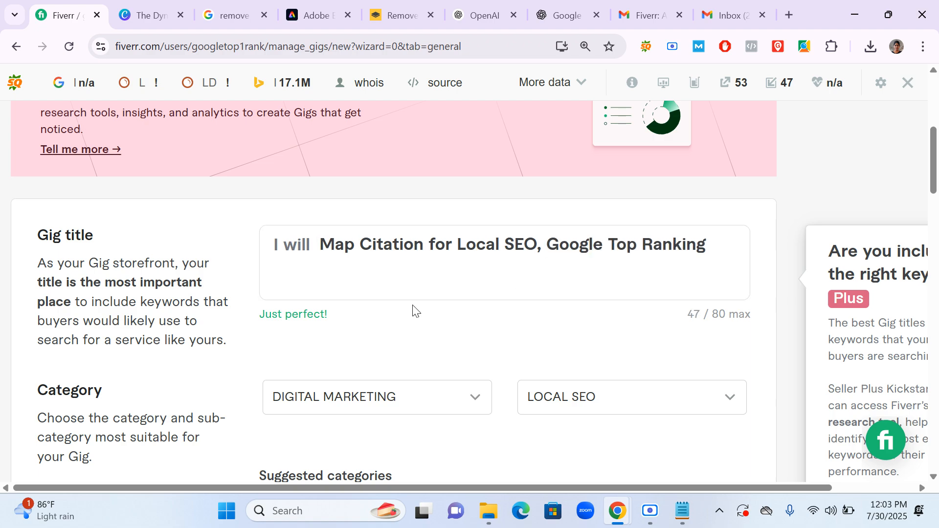
left_click(319, 243)
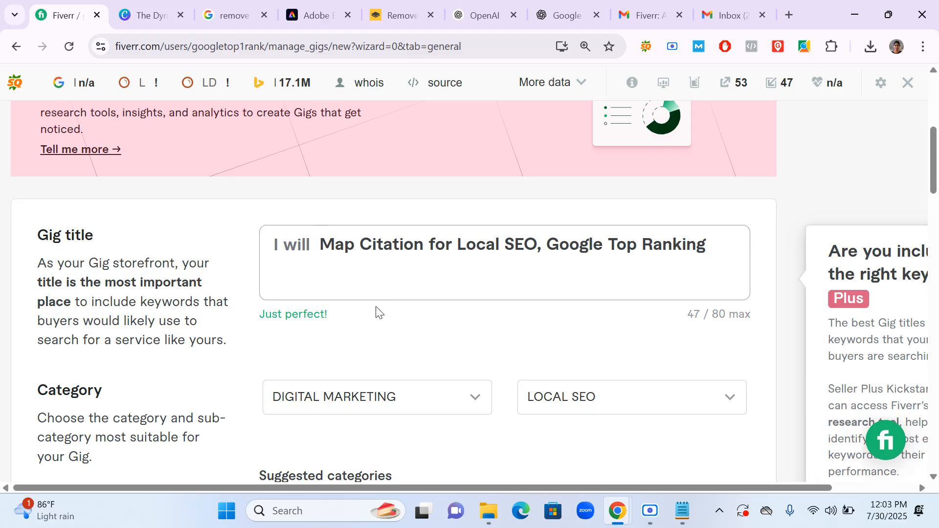
key("BackSpace")
left_click(489, 345)
Save the gig overview and continue to the pricing stage.
scroll(494, 313, "down", 13)
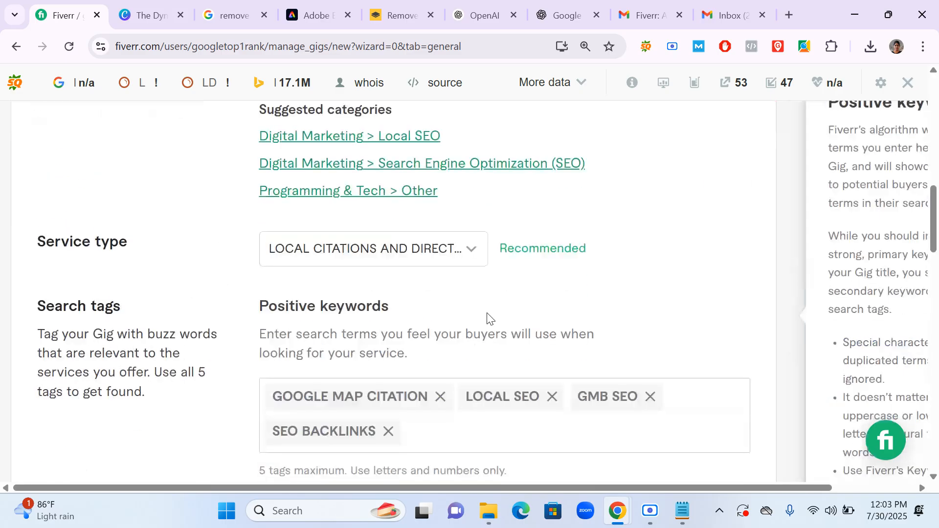
scroll(486, 313, "down", 3)
left_click(672, 177)
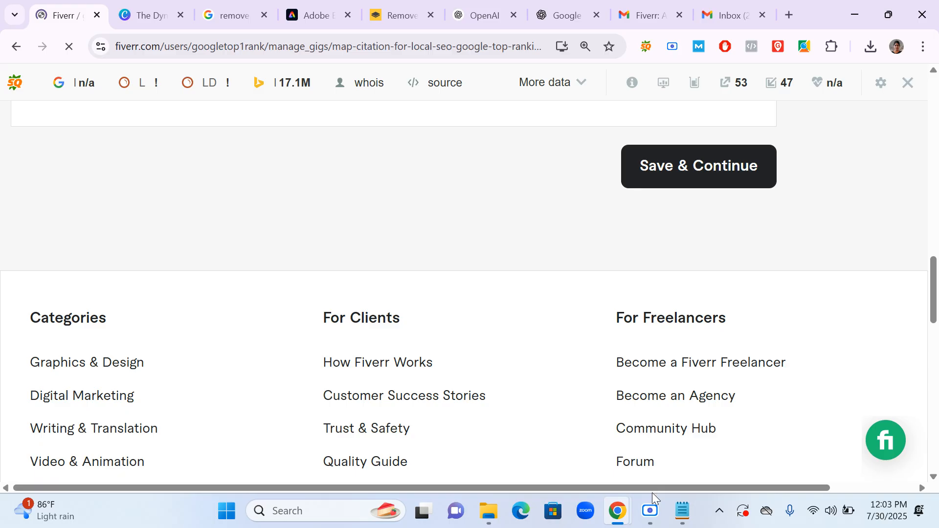
left_click(650, 510)
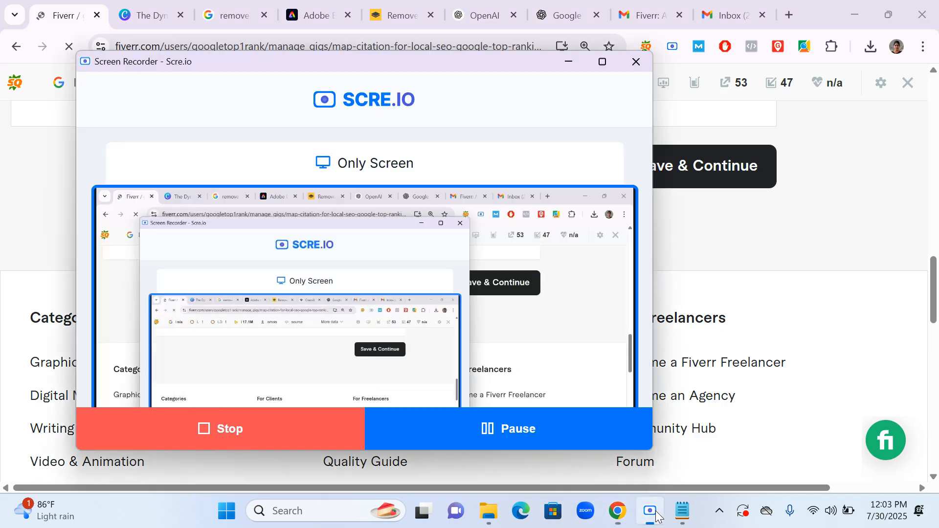
left_click(568, 62)
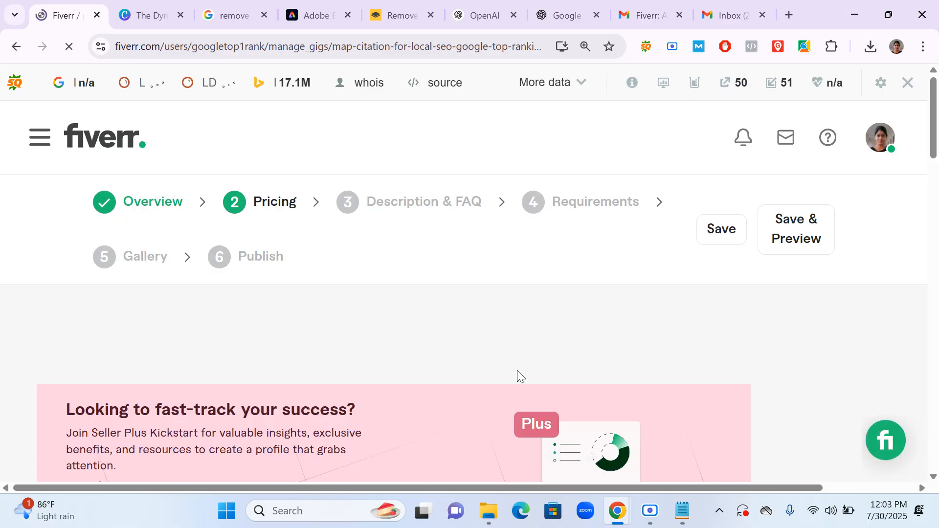
left_click(650, 512)
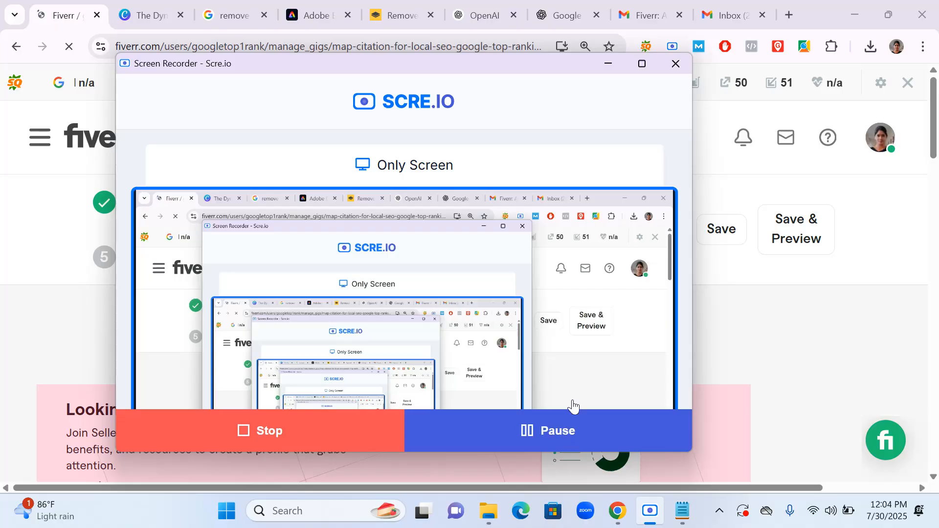
left_click(606, 73)
Enable the Basic, Standard and Premium packages in the gig's Scope & Pricing section.
scroll(445, 230, "down", 3)
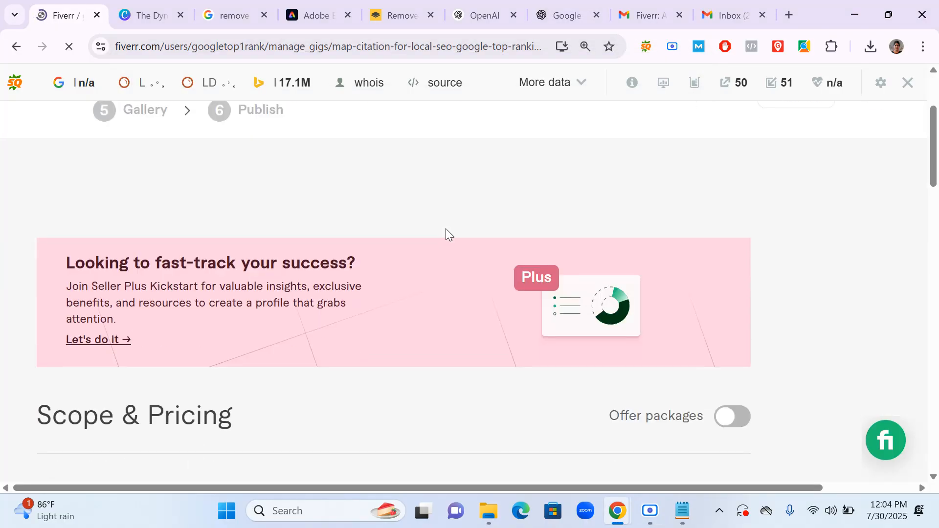
scroll(443, 230, "down", 3)
scroll(442, 231, "down", 5)
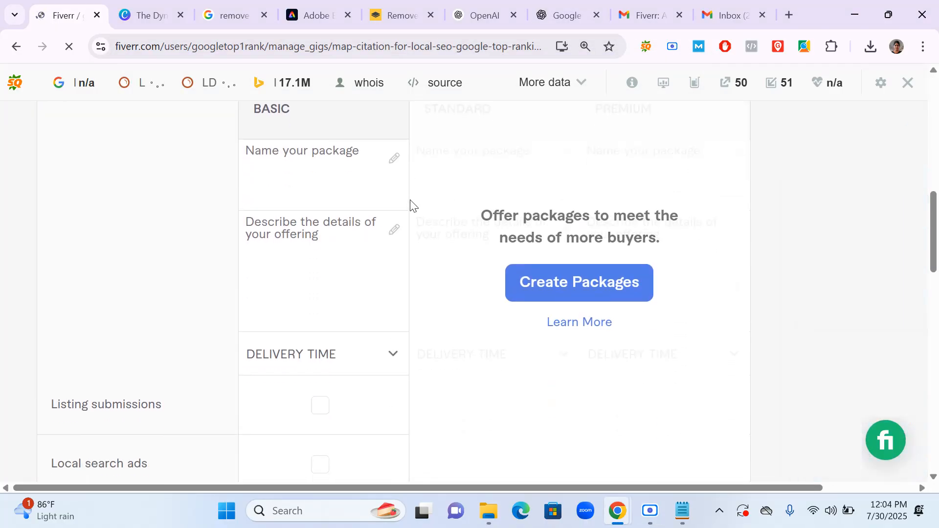
scroll(362, 191, "up", 1)
left_click(331, 223)
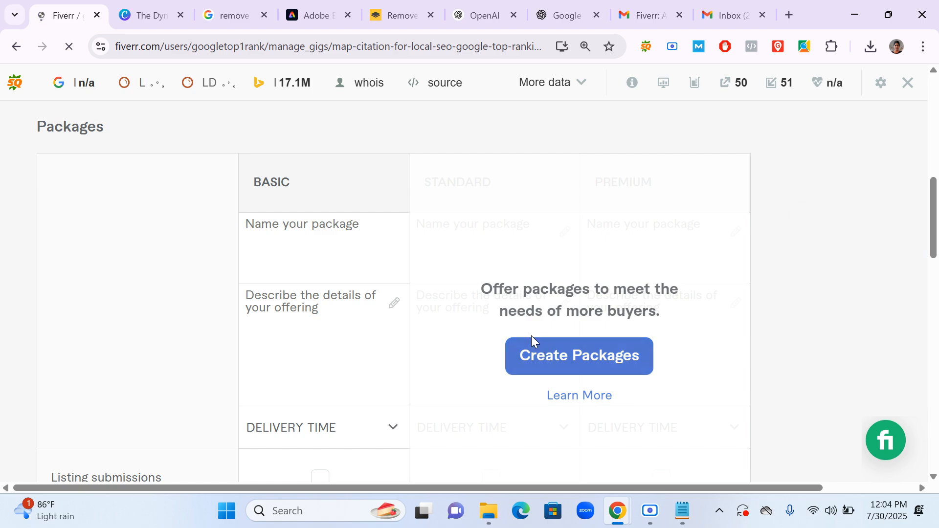
left_click(577, 365)
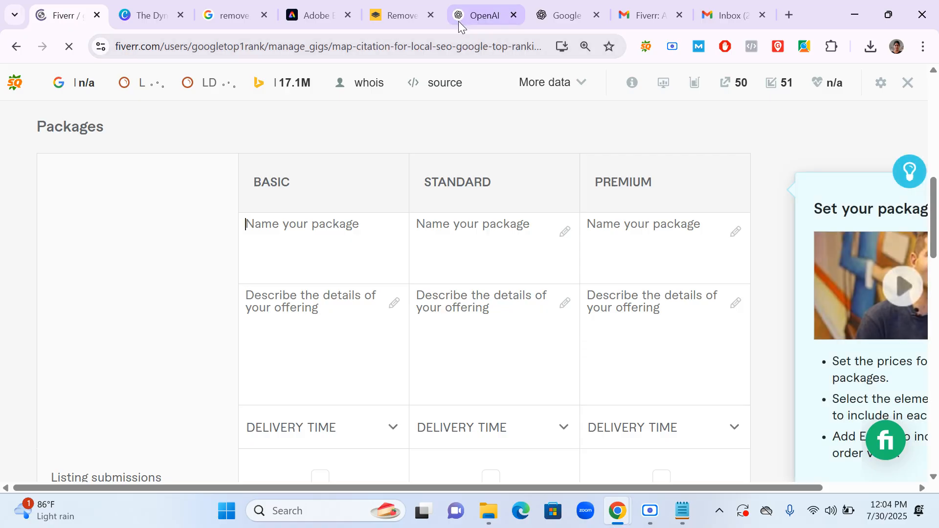
Switch to the ChatGPT conversation with the gig draft and find its Packages section.
left_click(492, 9)
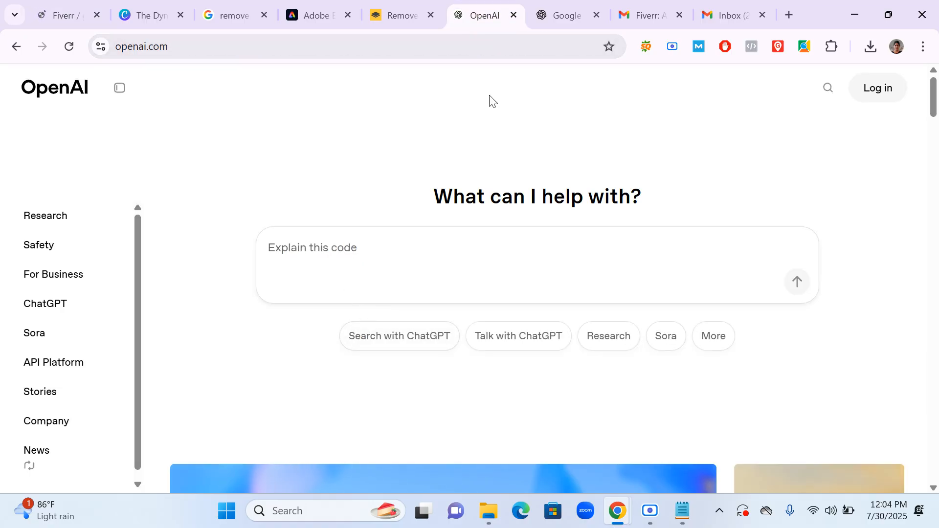
left_click(558, 12)
scroll(379, 305, "down", 5)
scroll(379, 306, "up", 15)
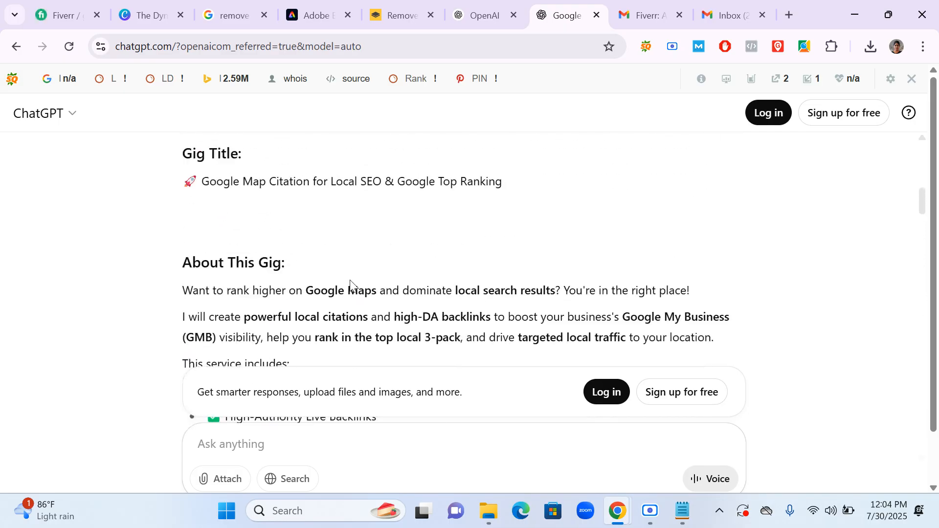
scroll(352, 282, "down", 7)
scroll(342, 283, "down", 2)
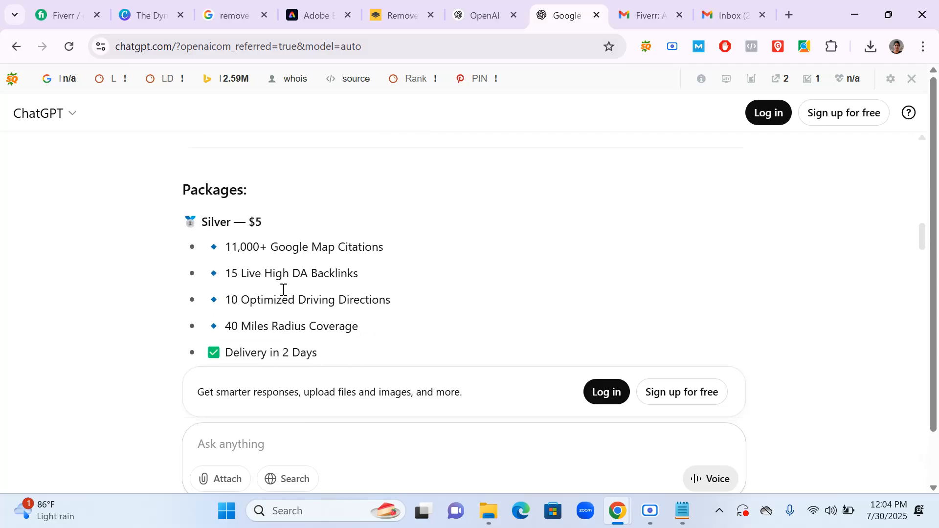
Copy the whole Packages text from its heading through the last package's "Delivery in 4 Days" line, excluding the FAQ.
left_click_drag(201, 221, 230, 222)
left_click(231, 264)
left_click_drag(184, 187, 386, 272)
scroll(385, 274, "down", 8)
scroll(385, 277, "down", 10)
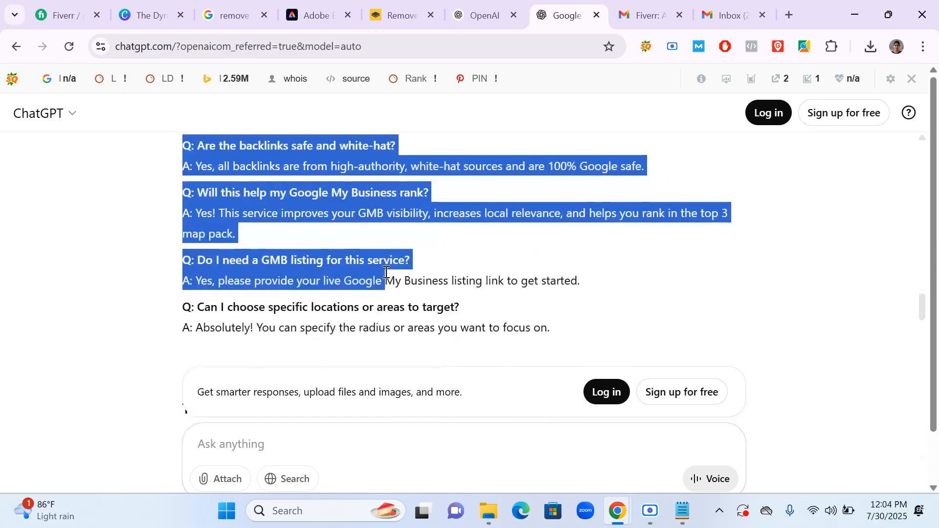
scroll(385, 273, "up", 4)
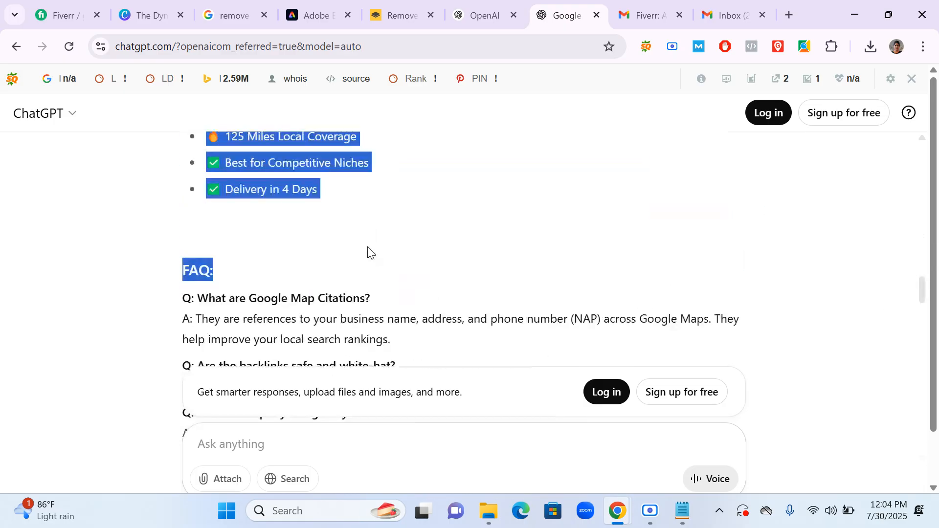
left_click_drag(369, 254, 366, 208)
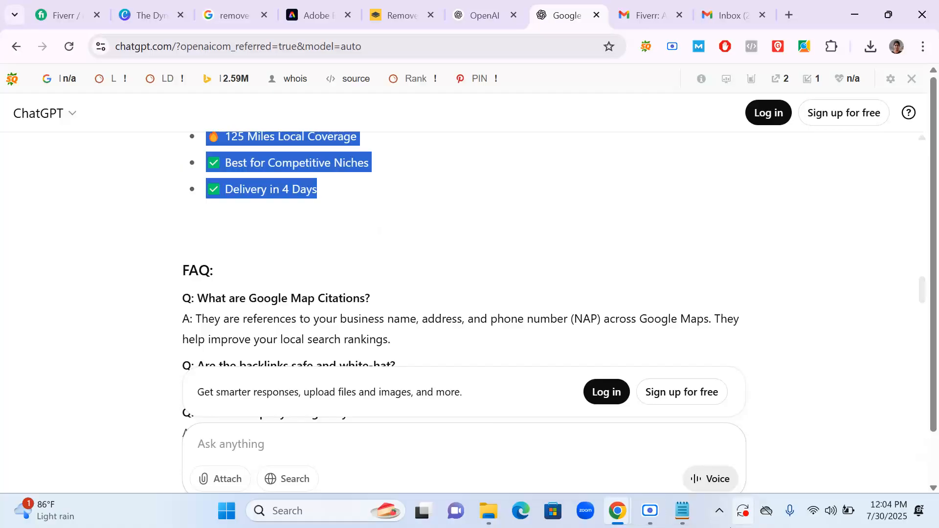
Switch to Notepad and replace the note's entire text with the copied Packages section.
left_click(682, 510)
left_click(478, 184)
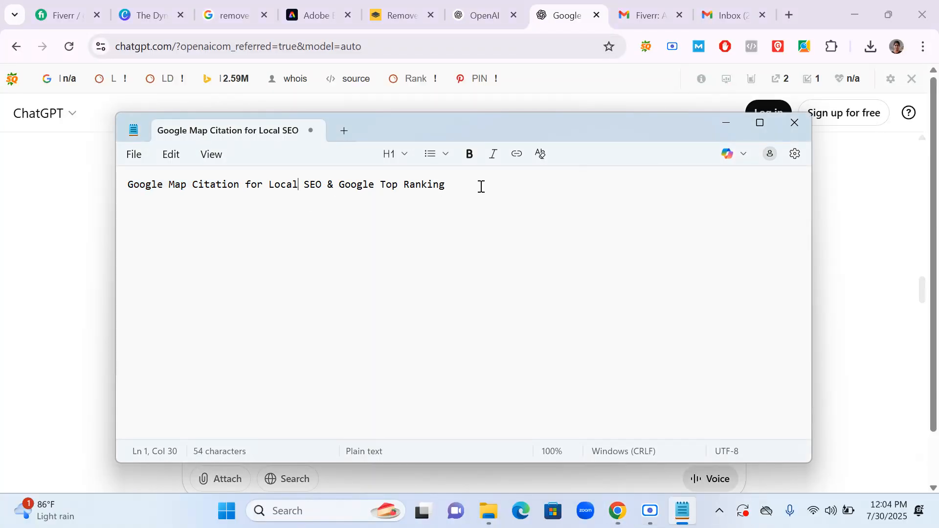
key("ctrl+a")
key("ctrl+v")
scroll(249, 261, "up", 4)
scroll(241, 255, "up", 5)
scroll(242, 253, "up", 1)
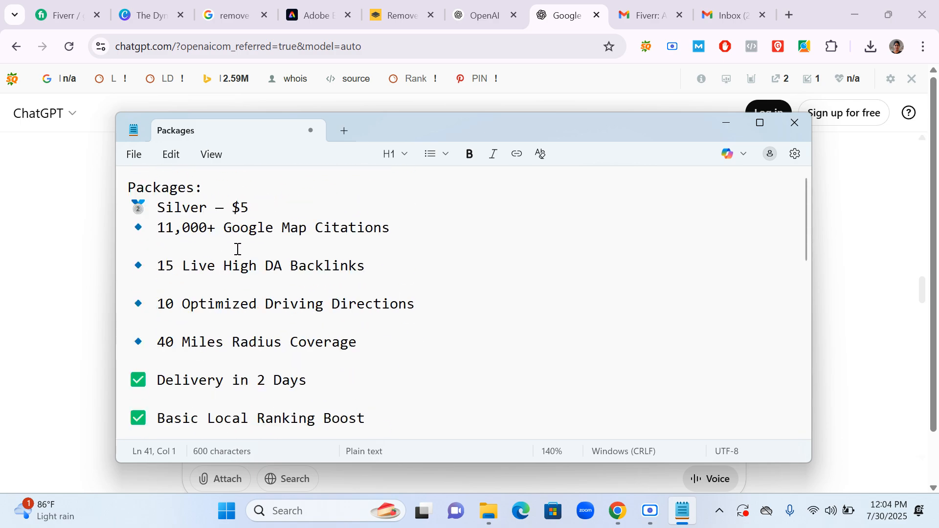
Copy the package name "Silver" from the first package's heading in the note.
left_click(215, 208)
left_click_drag(157, 207, 209, 207)
key("ctrl+c")
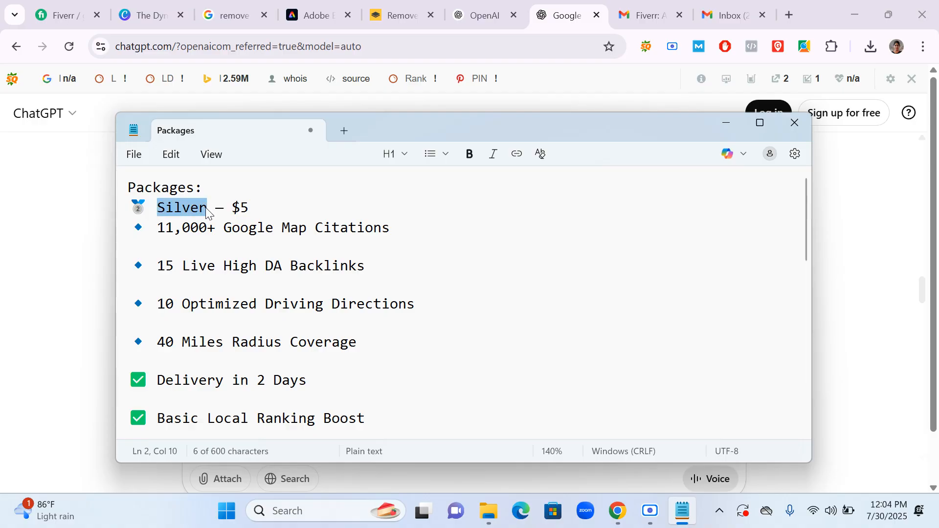
Switch to the Fiverr gig editor and enter "Silver" as the Basic package's name.
left_click(88, 10)
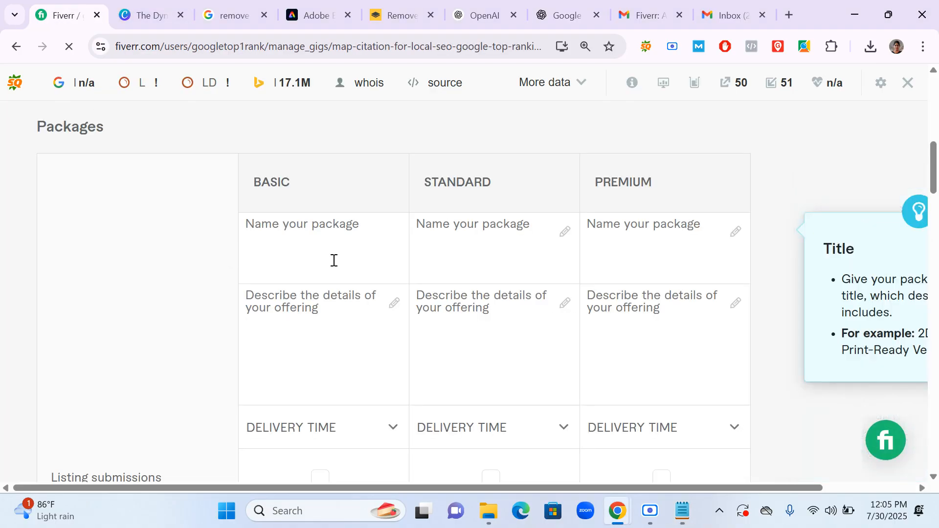
key("ctrl+v")
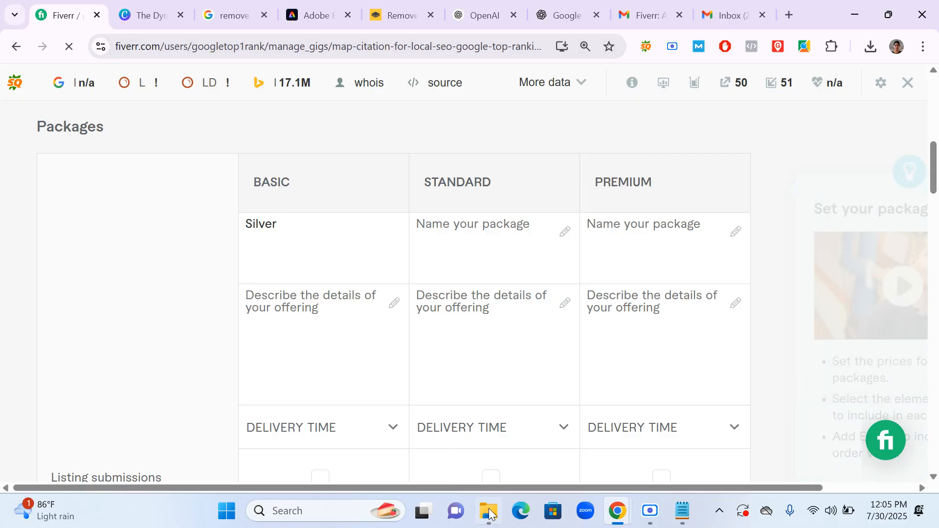
Return to the Notepad note and change the Silver package's Google Map citations figure to 10,000+.
left_click(683, 507)
left_click(242, 264)
left_click(218, 228)
left_click(215, 249)
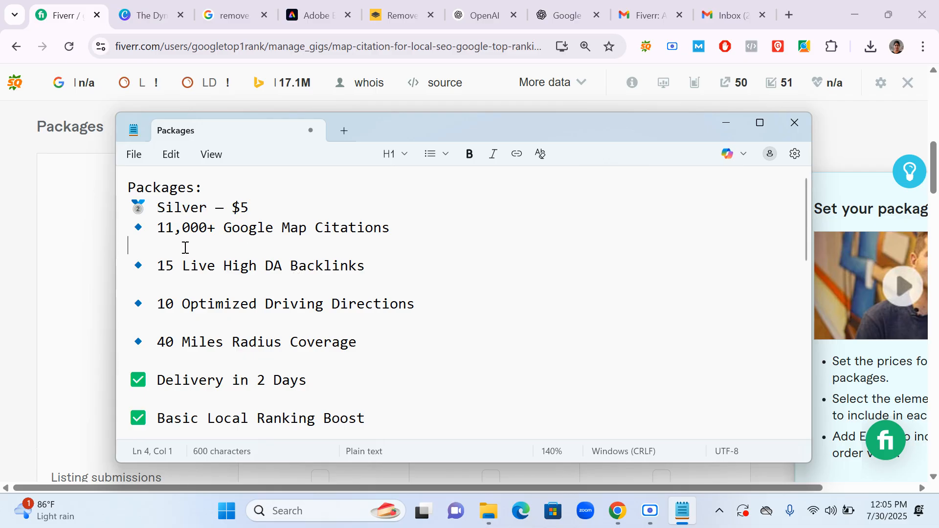
left_click(160, 228)
left_click(191, 242)
left_click(405, 229)
left_click(172, 229)
left_click_drag(172, 228, 166, 228)
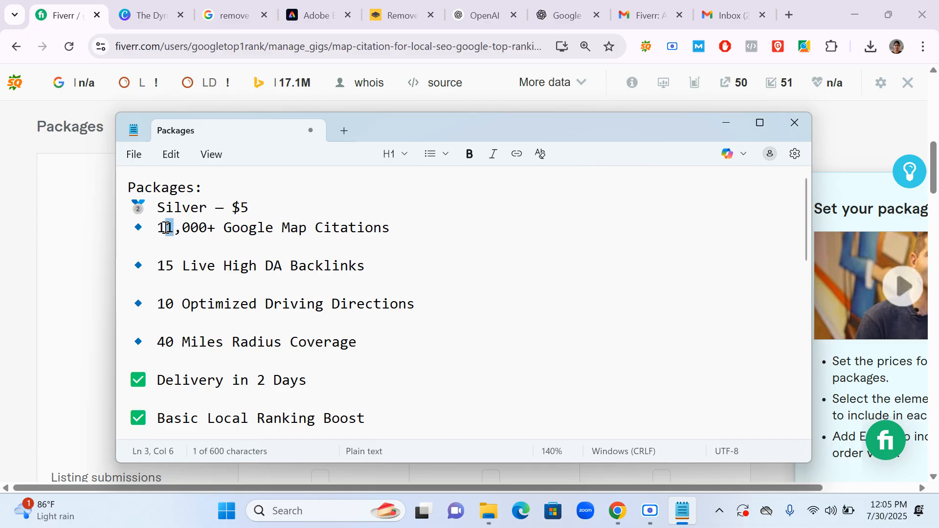
type("0")
Copy the note's "10,000+ Google Map Citations" text into the Basic package's description on Fiverr.
left_click_drag(154, 227, 393, 227)
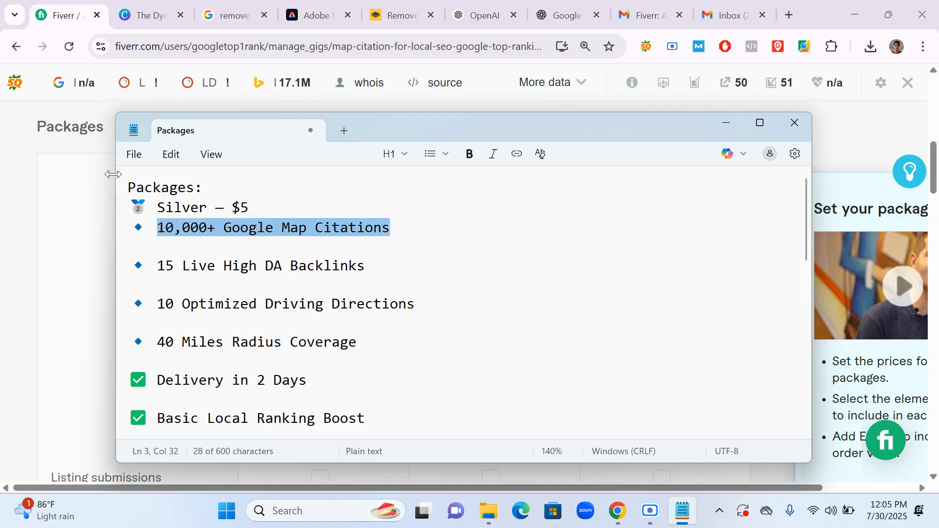
key("alt+Tab")
left_click(283, 226)
left_click(303, 305)
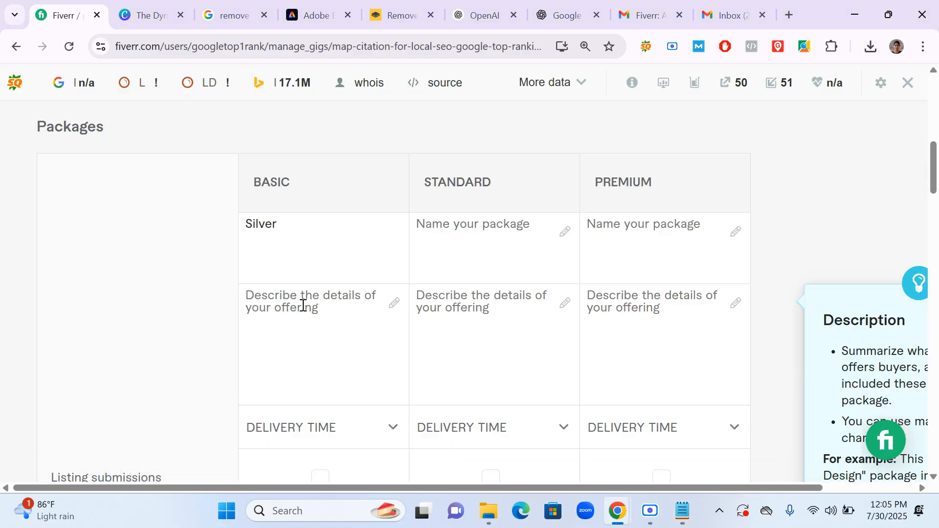
type("10,000+ Google Map Citations")
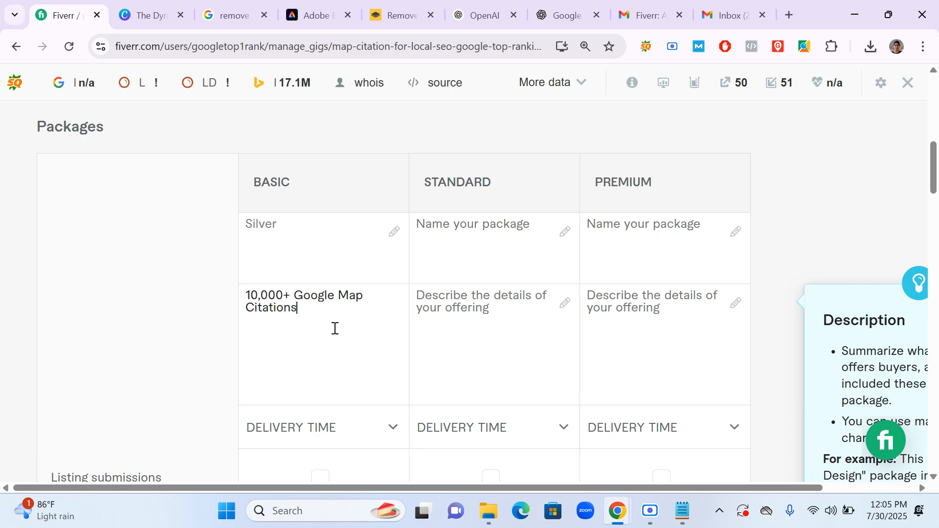
Back in the Notepad note, set the Silver package's live high DA backlinks count to 10.
left_click(690, 518)
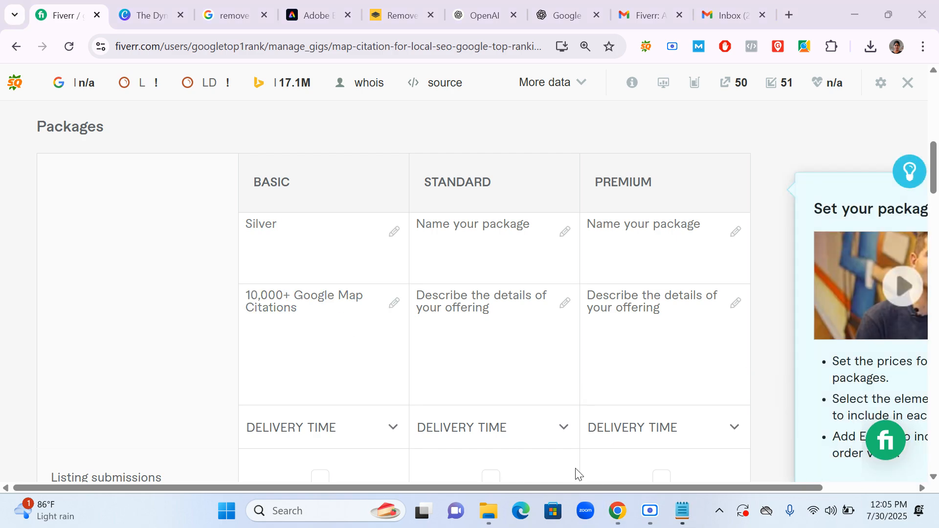
left_click(682, 511)
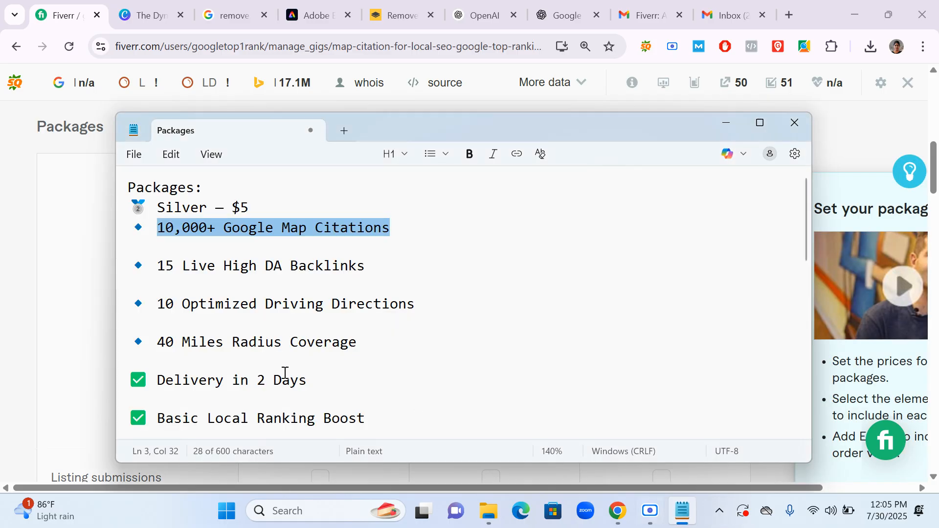
left_click(228, 323)
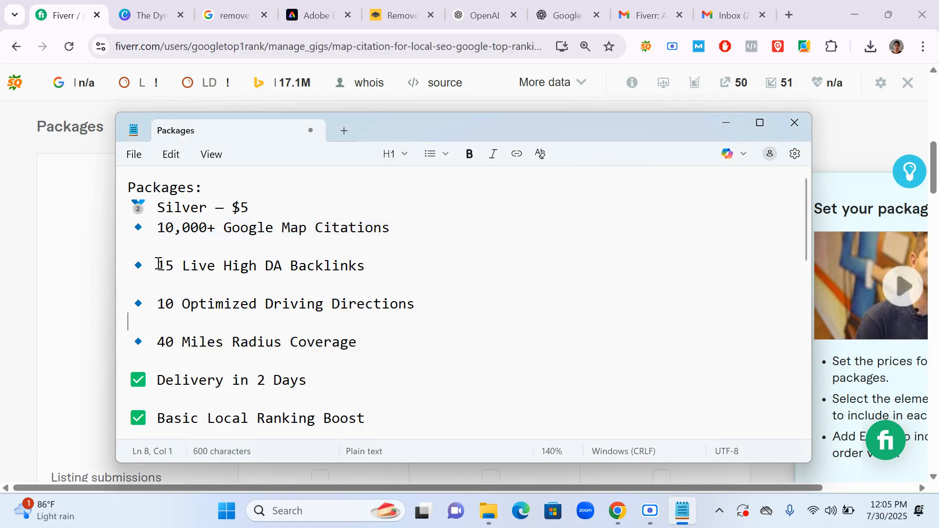
left_click(186, 271)
left_click(239, 271)
left_click(277, 270)
double_click(177, 267)
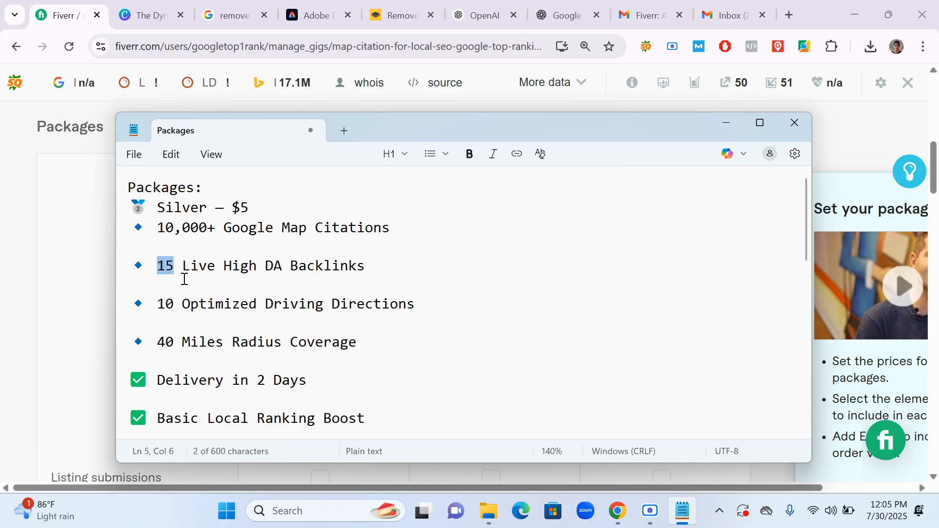
type("2")
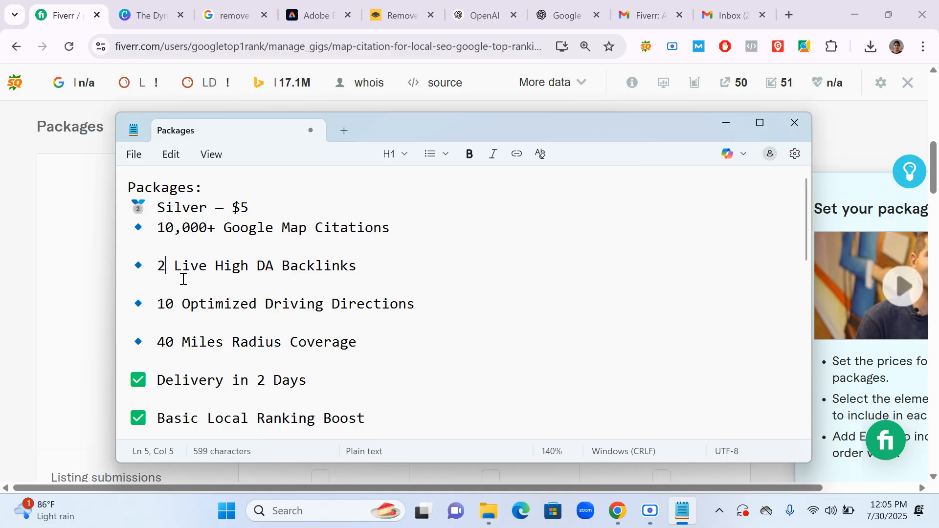
key("BackSpace")
type("10")
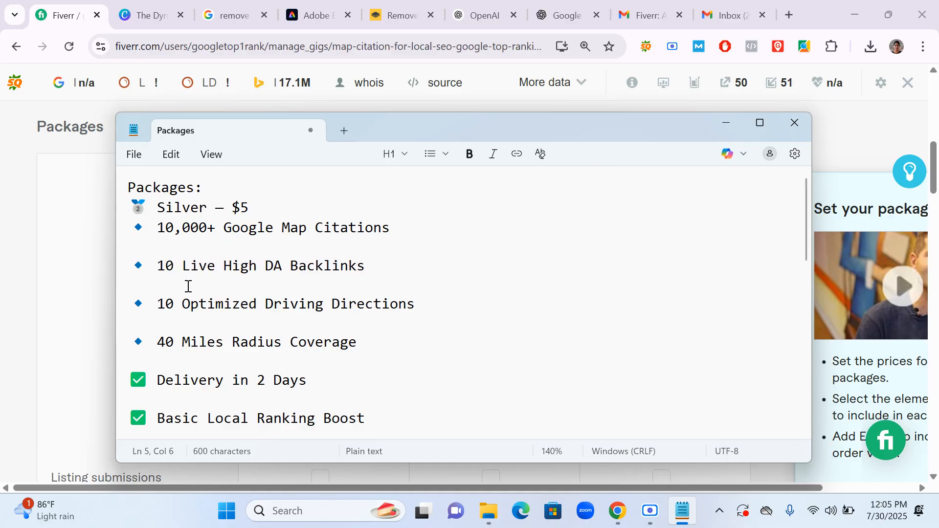
Set the Silver package's optimized driving directions count to 5 in the note.
left_click(230, 288)
left_click(201, 307)
left_click(218, 326)
double_click(164, 305)
type("5")
left_click(199, 321)
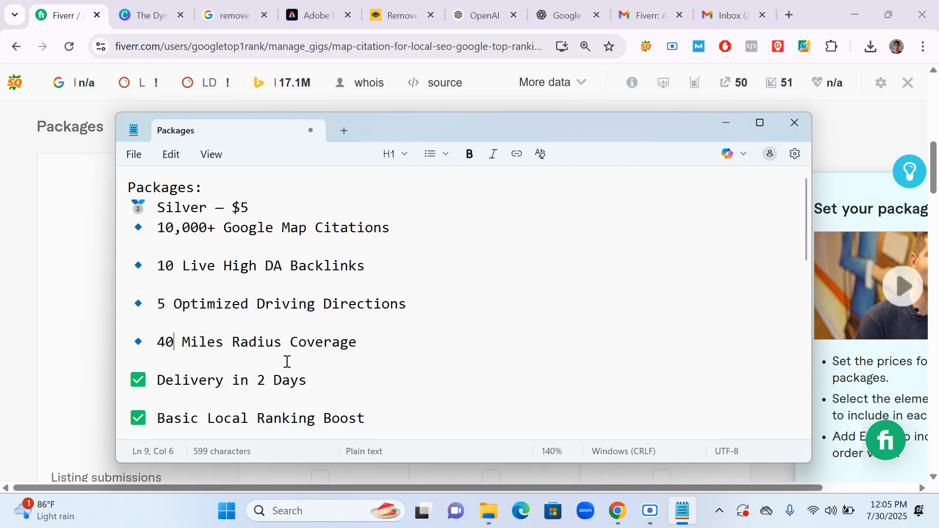
Remove the blank lines between the Silver package's backlinks, driving directions and miles radius lines.
left_click_drag(357, 343, 160, 269)
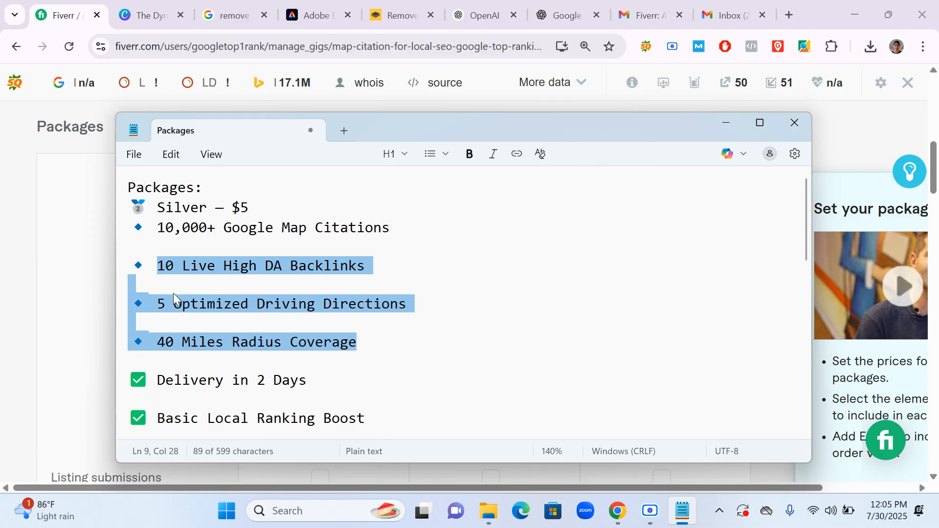
left_click(170, 286)
key("BackSpace")
left_click(153, 298)
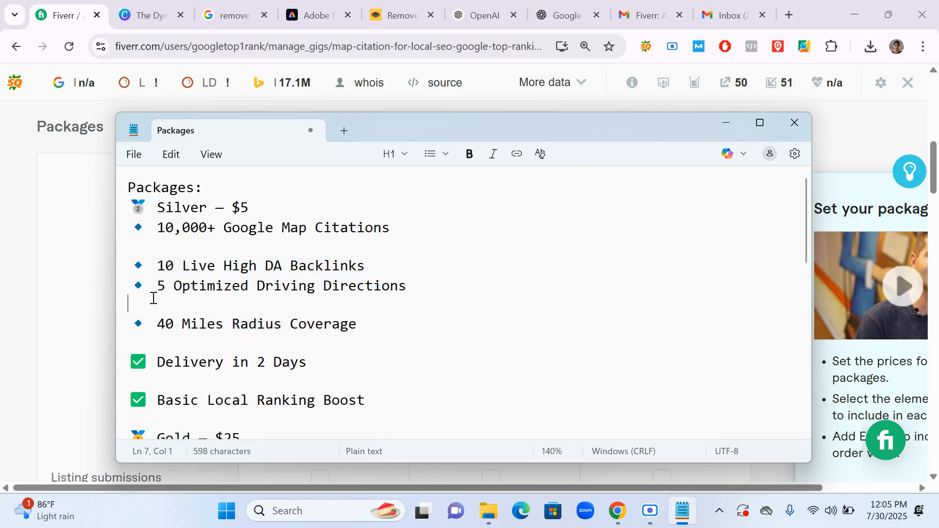
key("BackSpace")
left_click(361, 306)
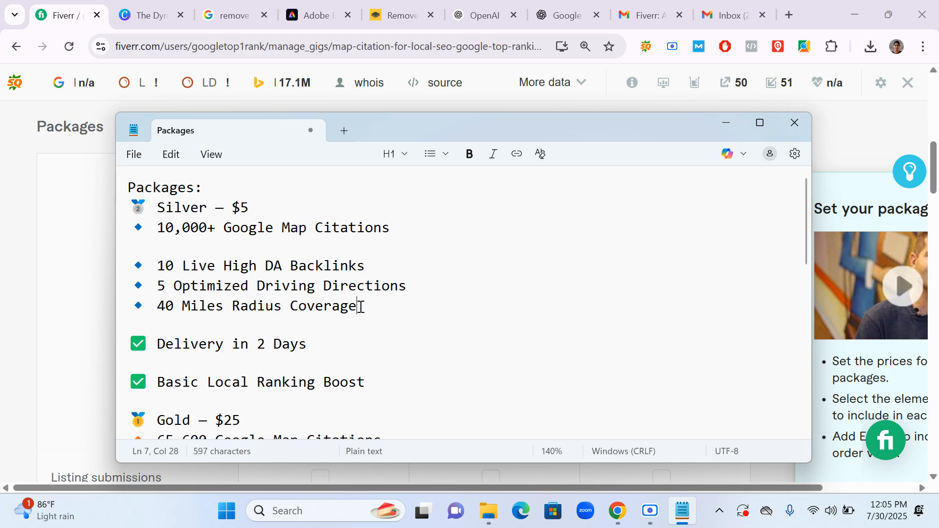
Copy the note's backlinks, driving directions and radius lines into Fiverr's Basic description, on a new line below the citations text.
left_click_drag(360, 304, 147, 271)
key("ctrl+c")
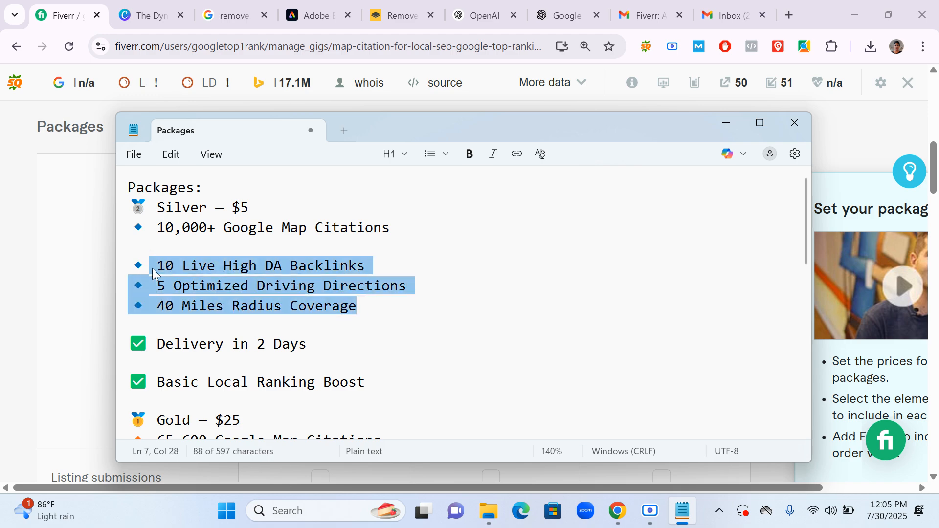
left_click(73, 30)
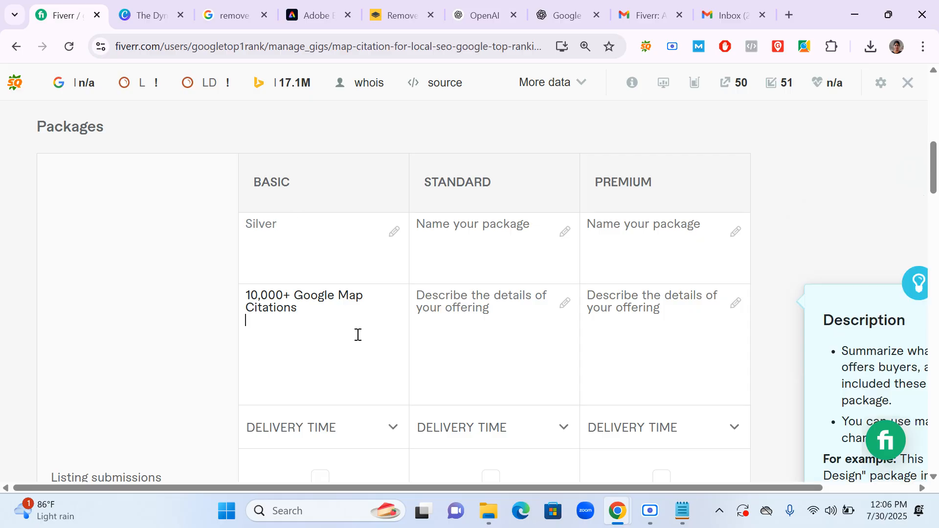
key("ctrl+v")
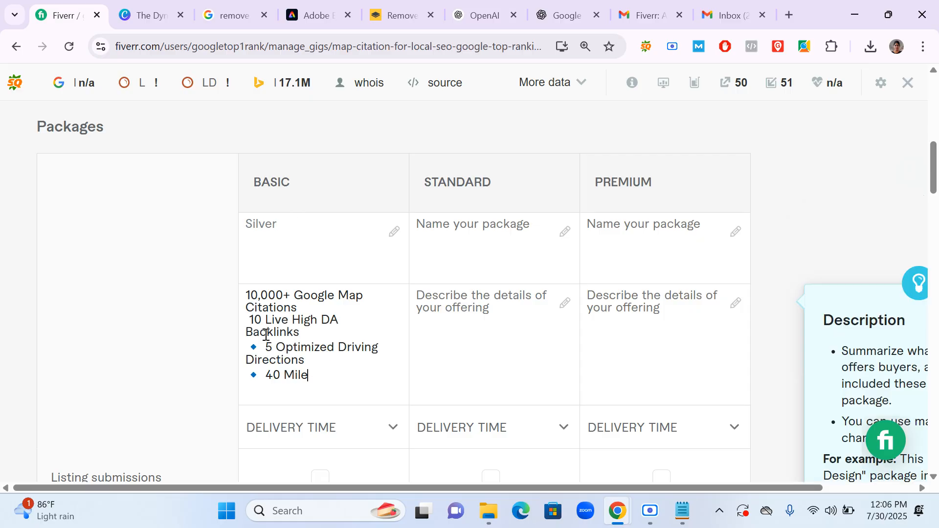
Remove the space before "10 Live High DA Backlinks" and the diamond bullets before the two lines below it in the Basic description.
left_click(250, 318)
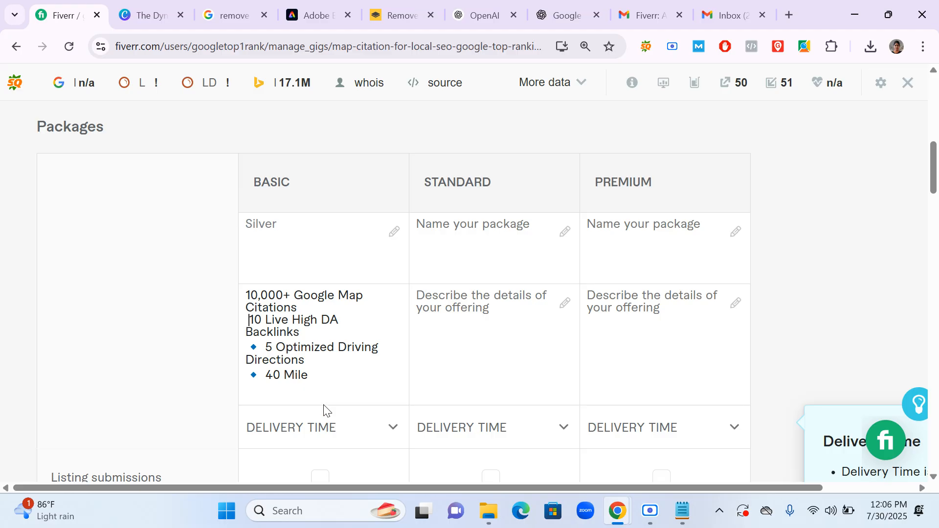
key("BackSpace")
left_click_drag(264, 345, 230, 350)
key("BackSpace")
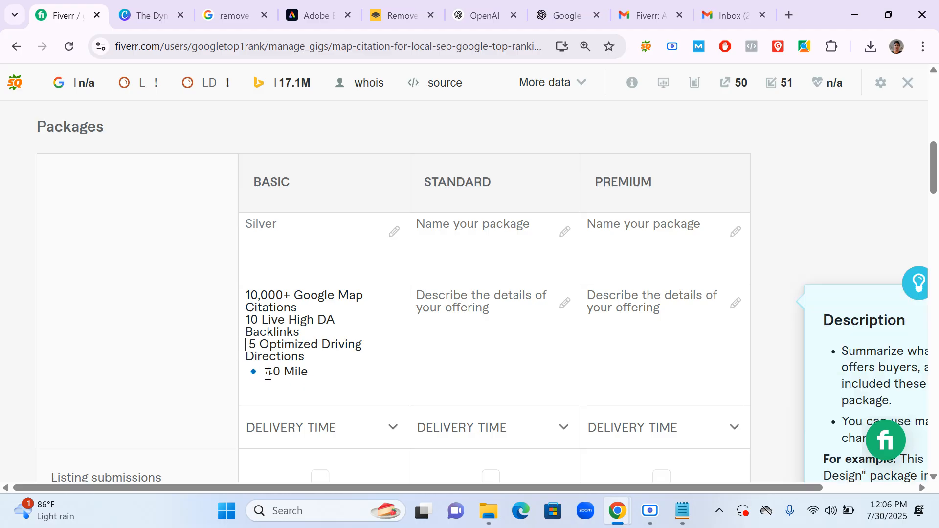
key("BackSpace")
left_click(303, 309)
key("Delete")
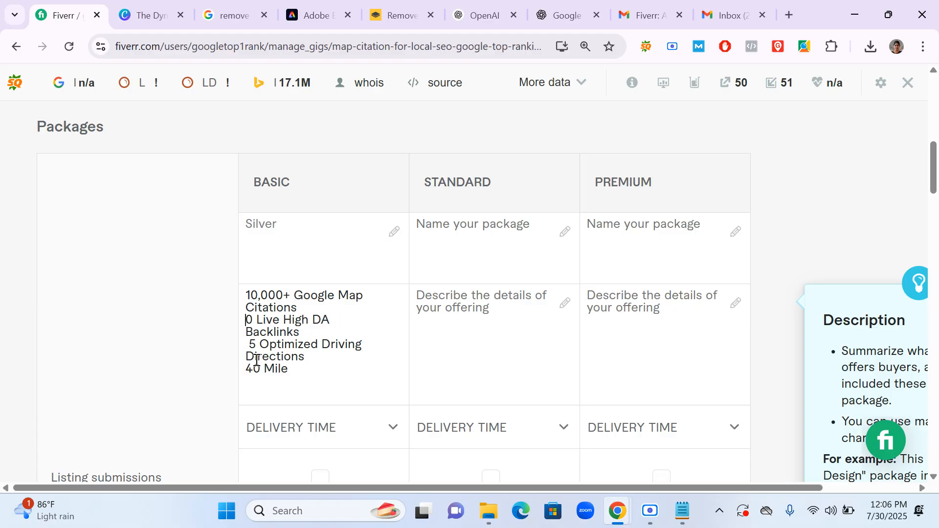
key("BackSpace")
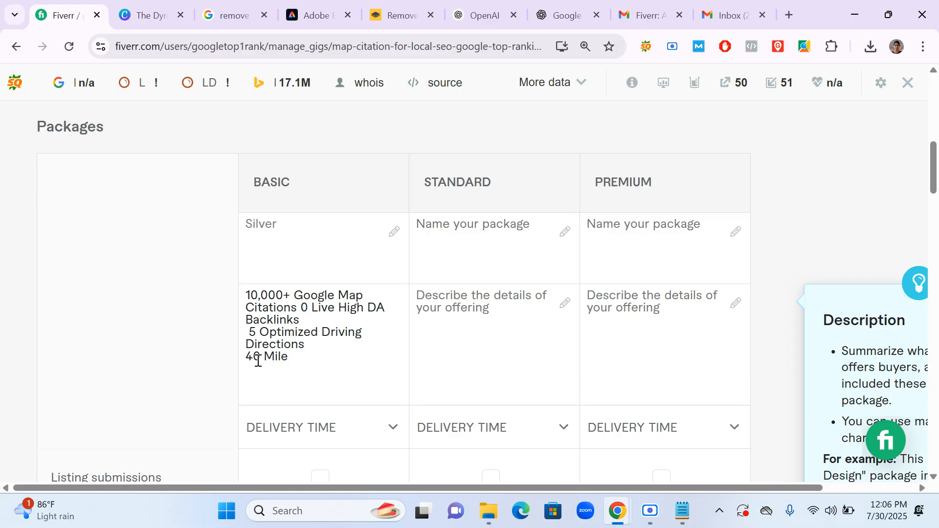
key("Return")
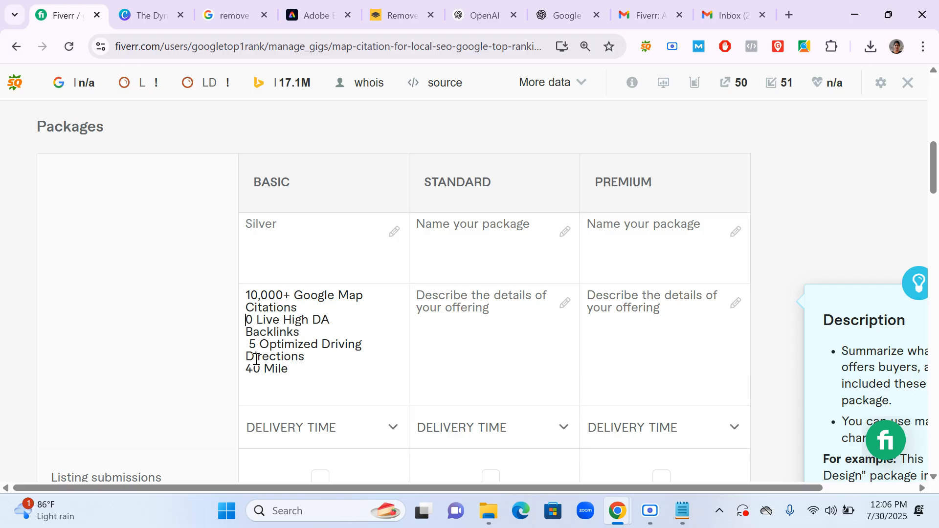
type("1")
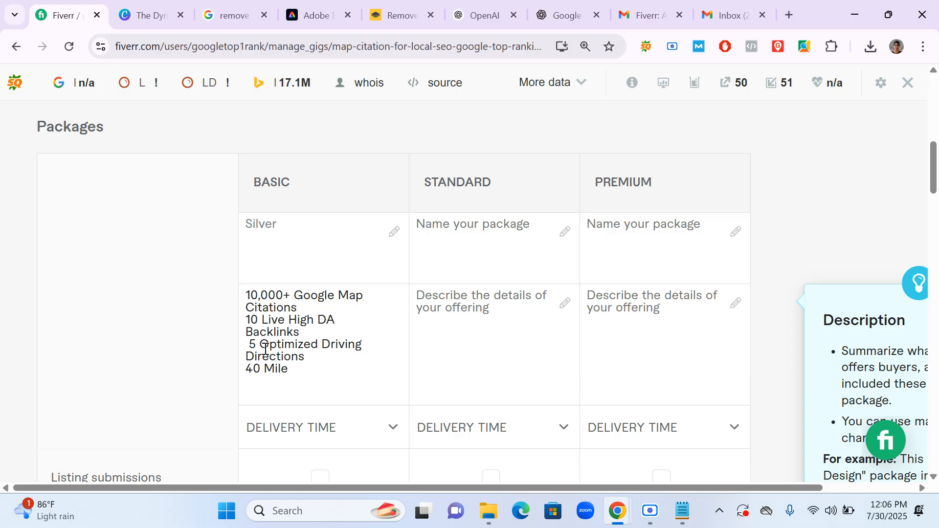
Delete the leading space before "5 Optimized Driving Directions" in the Basic description.
left_click(307, 331)
left_click(248, 343)
key("BackSpace")
left_click(247, 357)
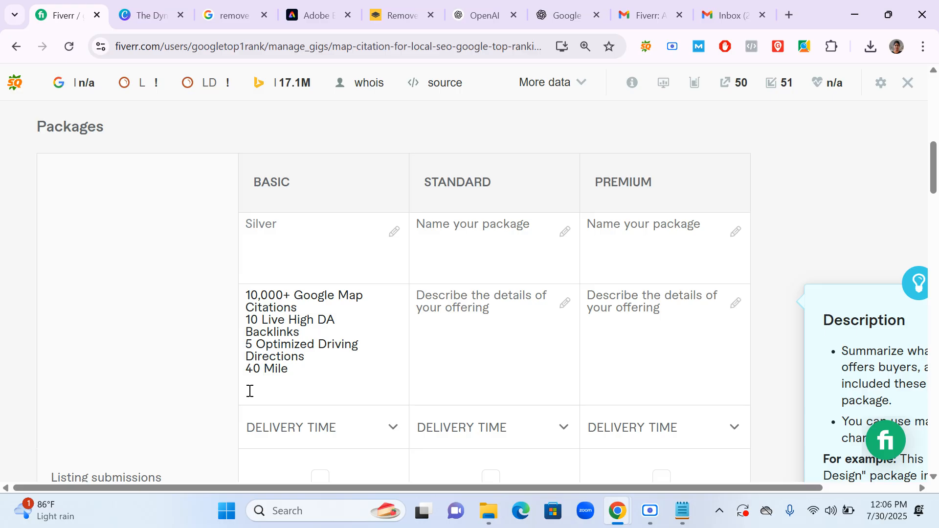
Switch to the Notepad note and copy "40 Miles Radius" from the Silver package.
left_click(289, 370)
left_click(682, 511)
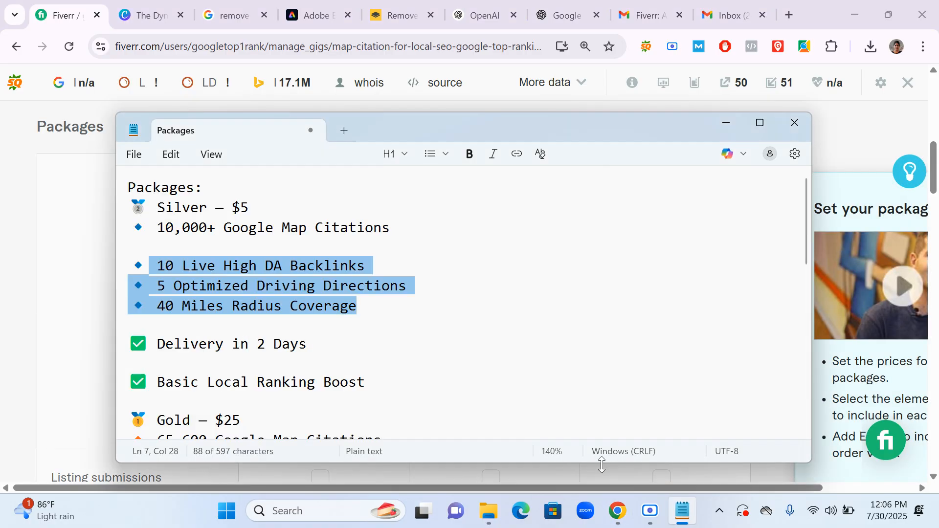
left_click(402, 333)
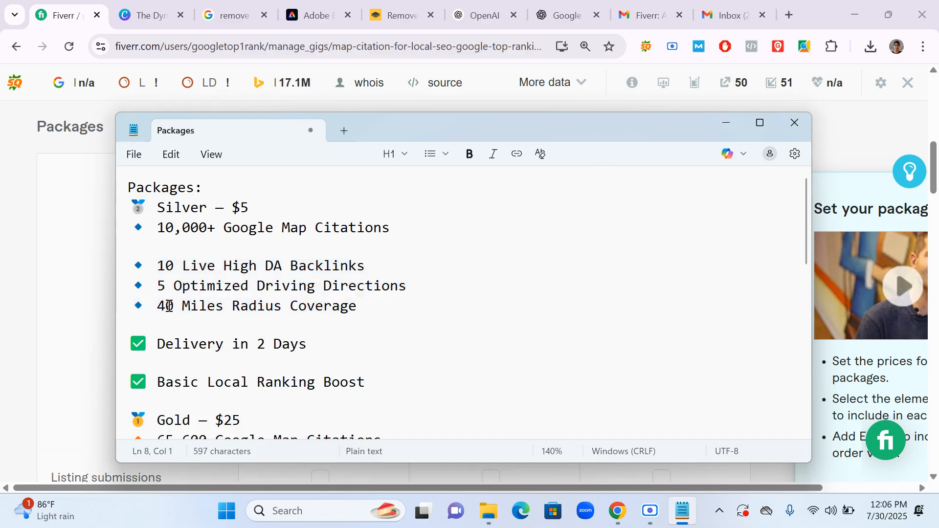
left_click_drag(160, 306, 282, 308)
key("ctrl+c")
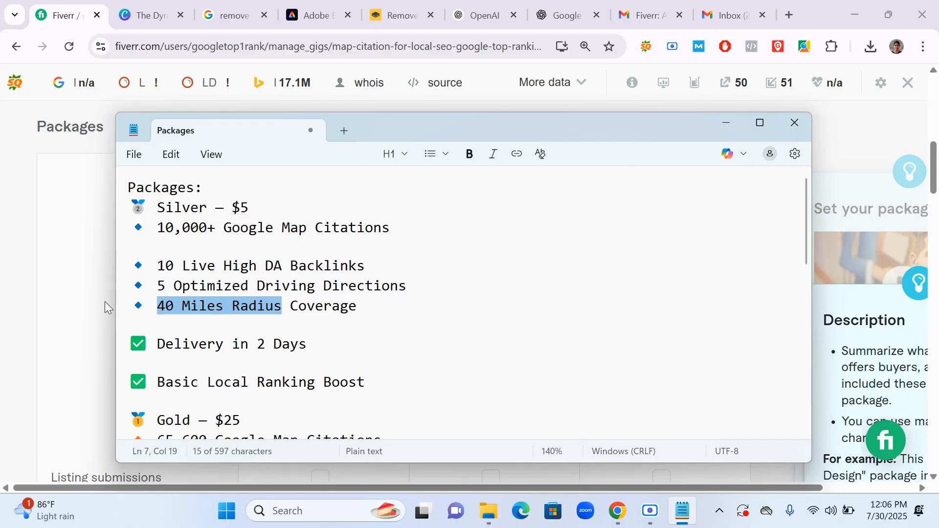
Replace the truncated last line of Fiverr's Basic description with the copied text and trim it to "40 Miles .".
left_click(109, 306)
left_click_drag(300, 369, 244, 370)
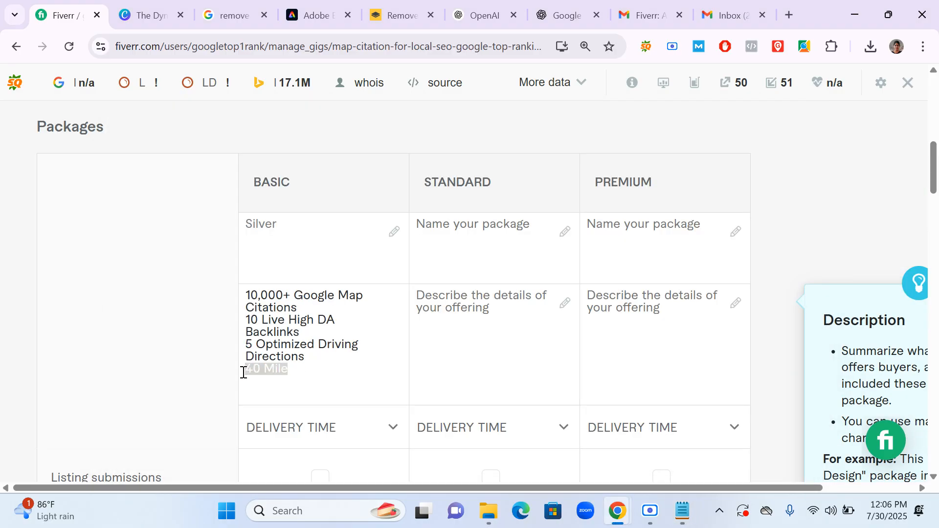
key("ctrl+v")
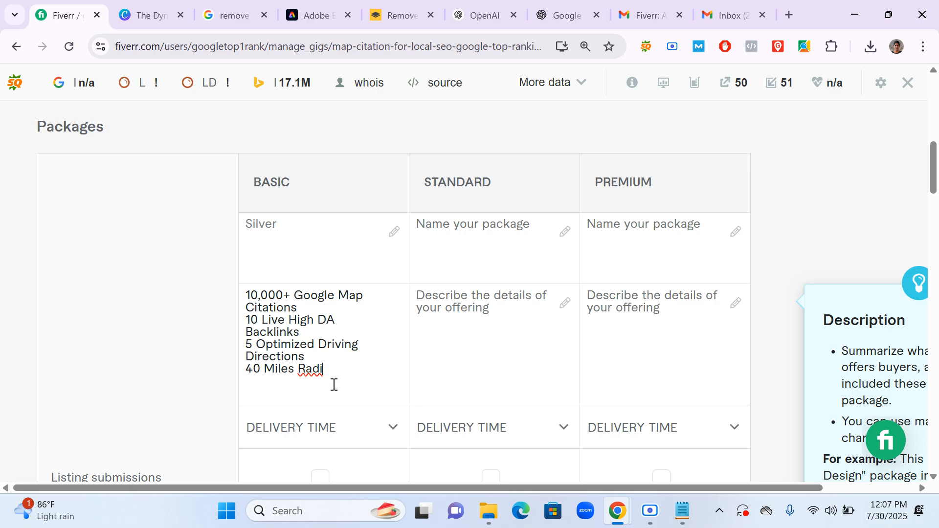
left_click_drag(299, 370, 344, 373)
key("BackSpace")
Copy the entire Basic description into the Standard and Premium packages' descriptions.
left_click_drag(300, 368, 218, 296)
key("ctrl+c")
left_click(525, 341)
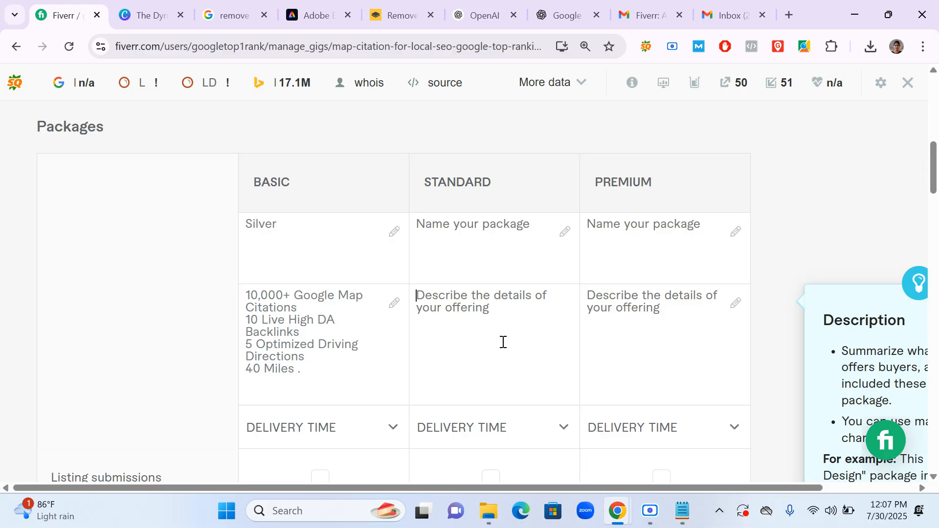
key("ctrl+v")
left_click(655, 343)
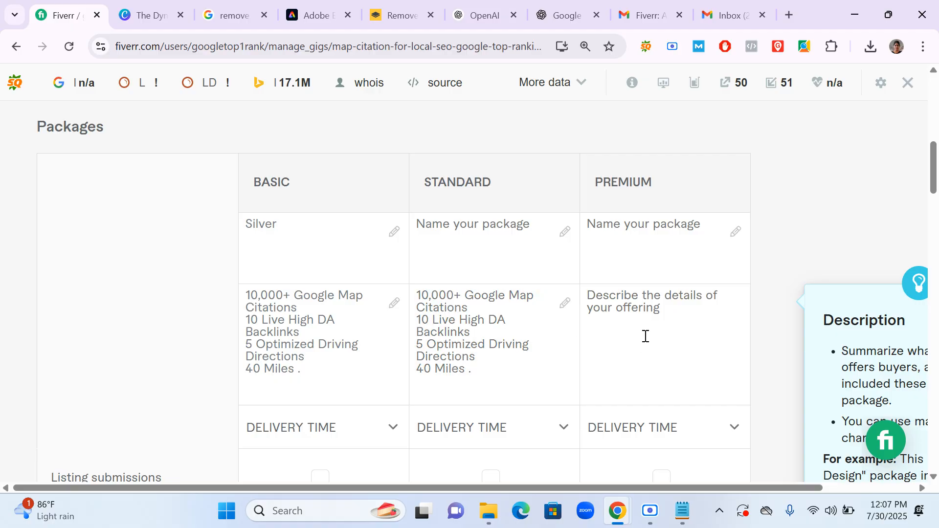
key("ctrl+v")
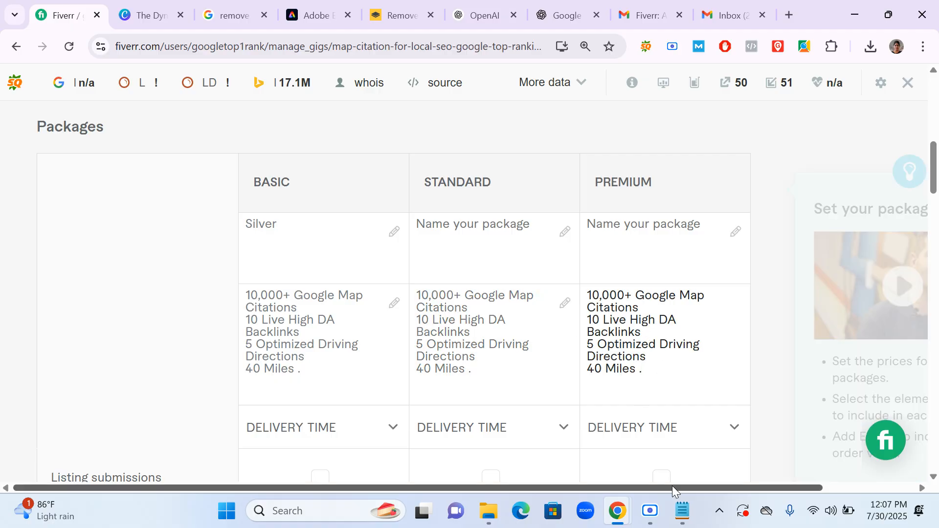
Copy "Gold — $25" from the Notepad note and paste it as the Standard package's name on Fiverr.
left_click(682, 510)
left_click(292, 344)
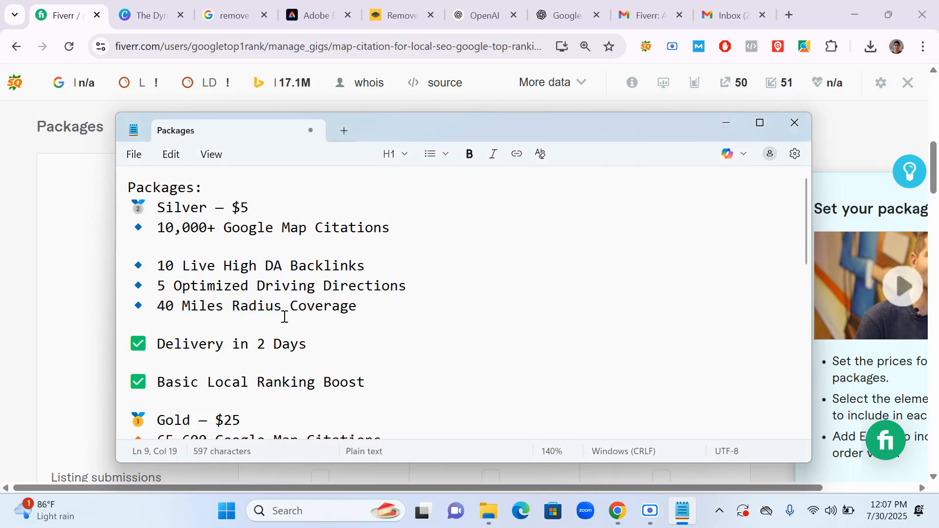
scroll(285, 314, "down", 3)
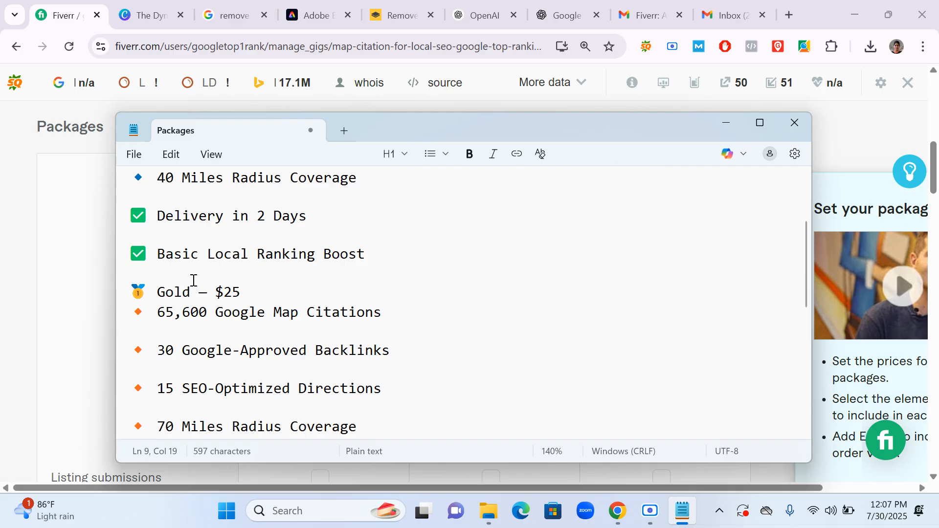
scroll(186, 304, "up", 3)
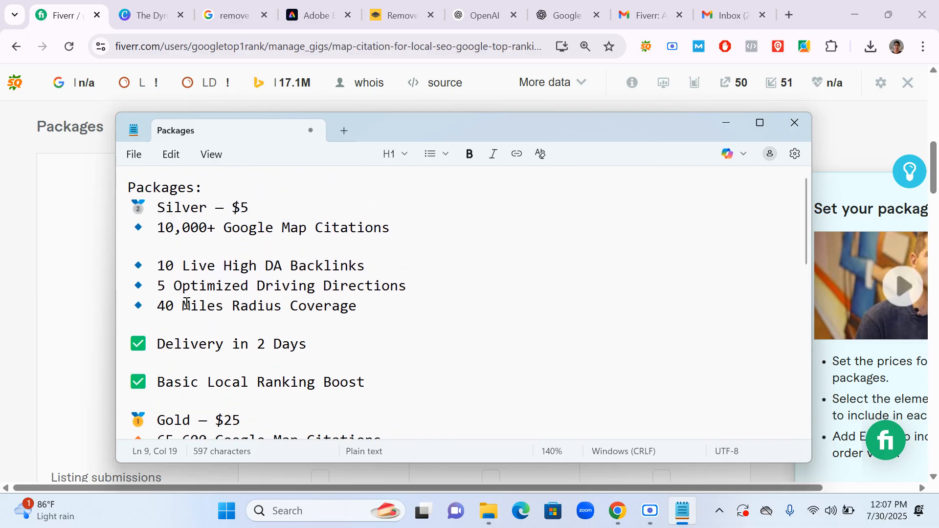
scroll(187, 304, "down", 3)
left_click_drag(157, 292, 271, 295)
left_click(77, 226)
left_click(489, 242)
type("Gold — $25")
Extend the Basic package's name to "Silver -10".
left_click(284, 229)
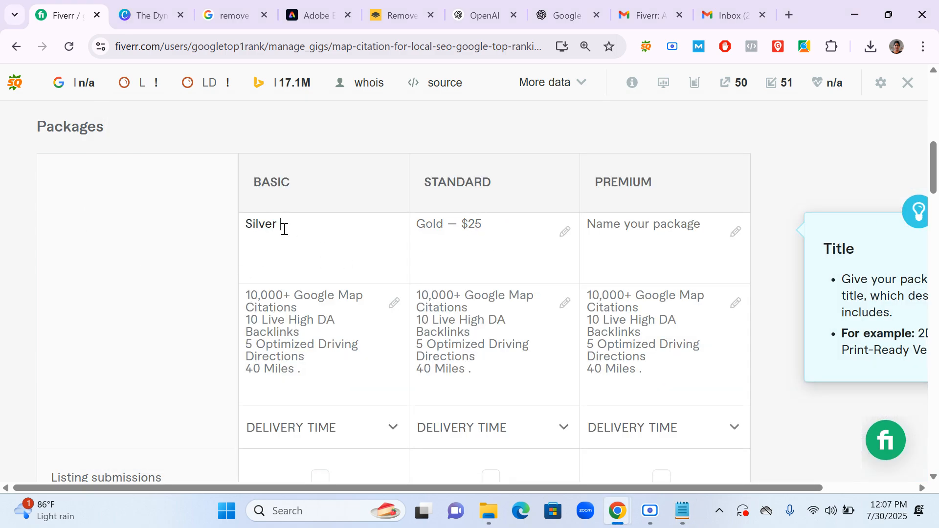
type("-10")
left_click(494, 226)
left_click(473, 299)
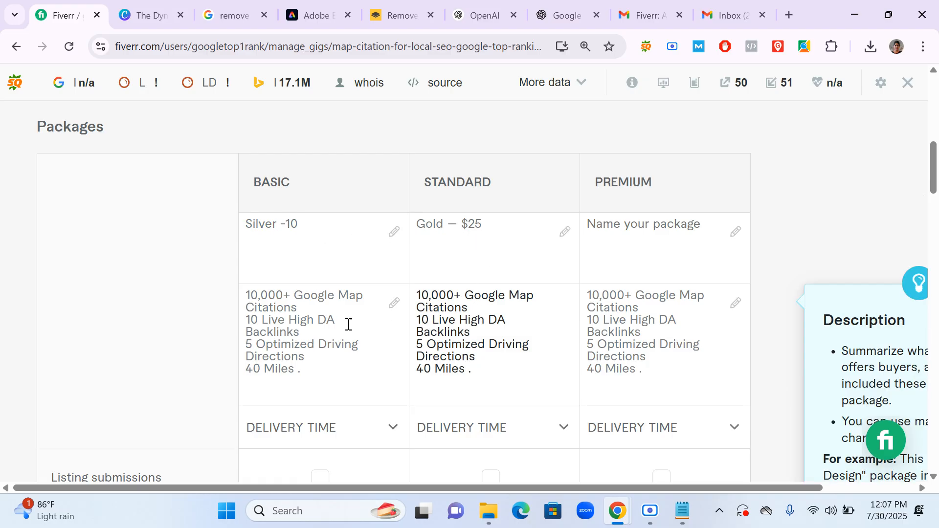
Switch to the Notepad note and review the Gold package's citations, backlinks, directions, radius and delivery lines.
left_click(682, 510)
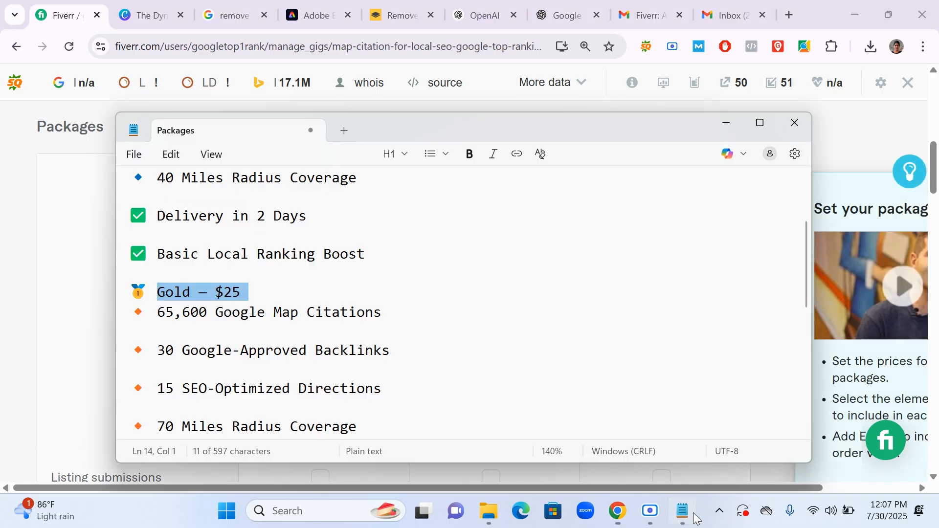
left_click(366, 312)
left_click(210, 324)
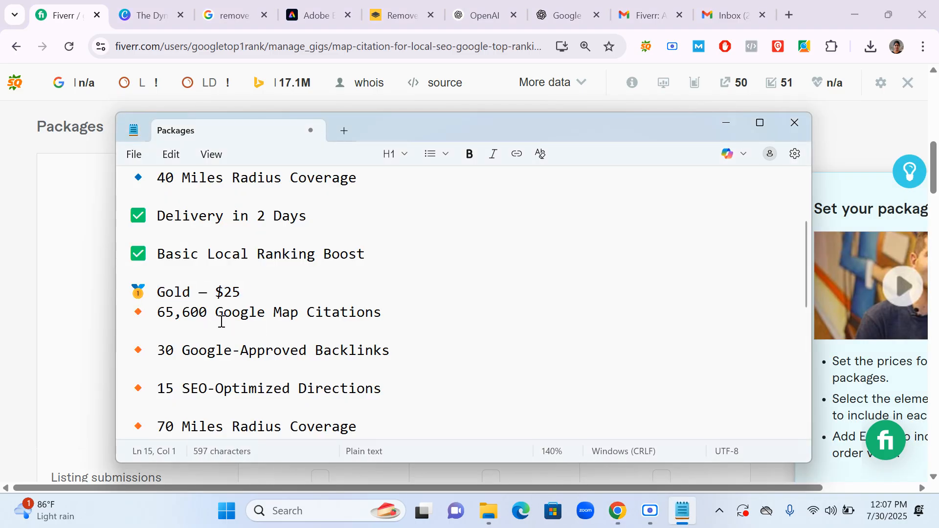
scroll(181, 323, "up", 1)
scroll(182, 325, "down", 2)
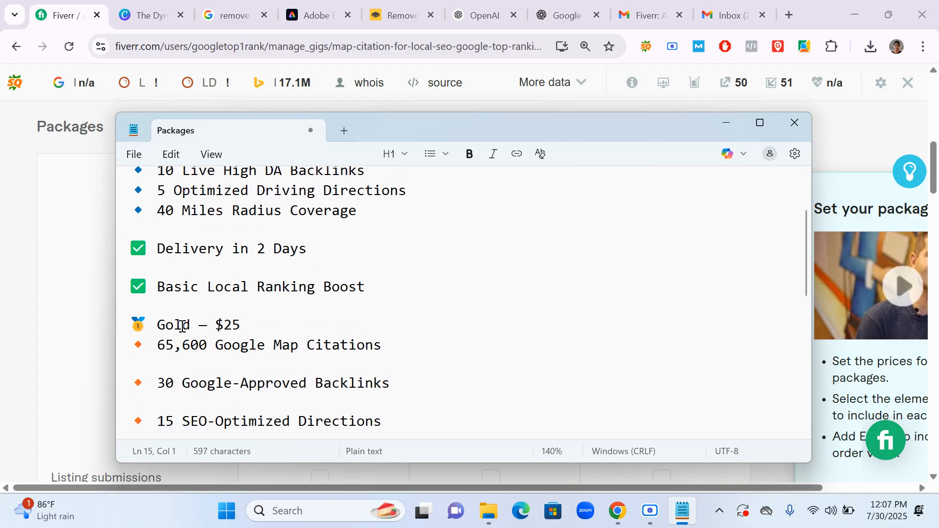
scroll(182, 326, "down", 1)
scroll(182, 326, "down", 1)
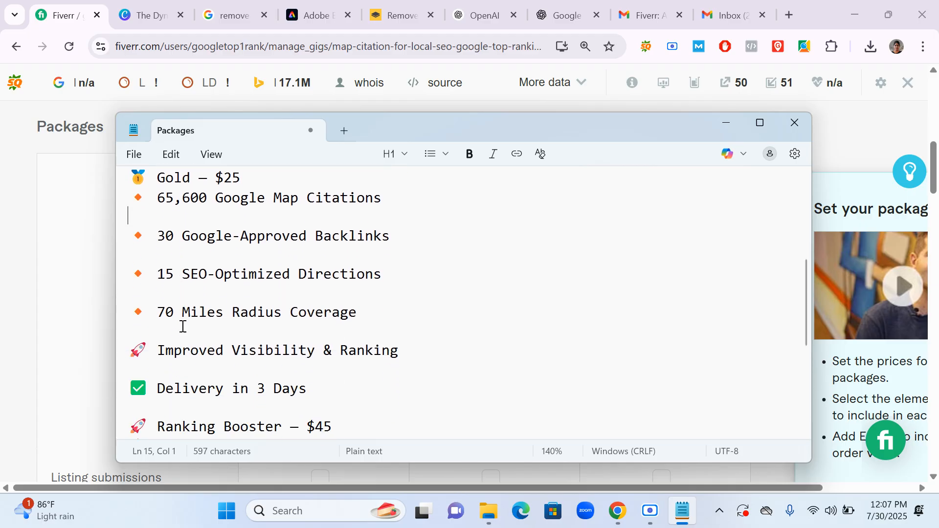
left_click(309, 317)
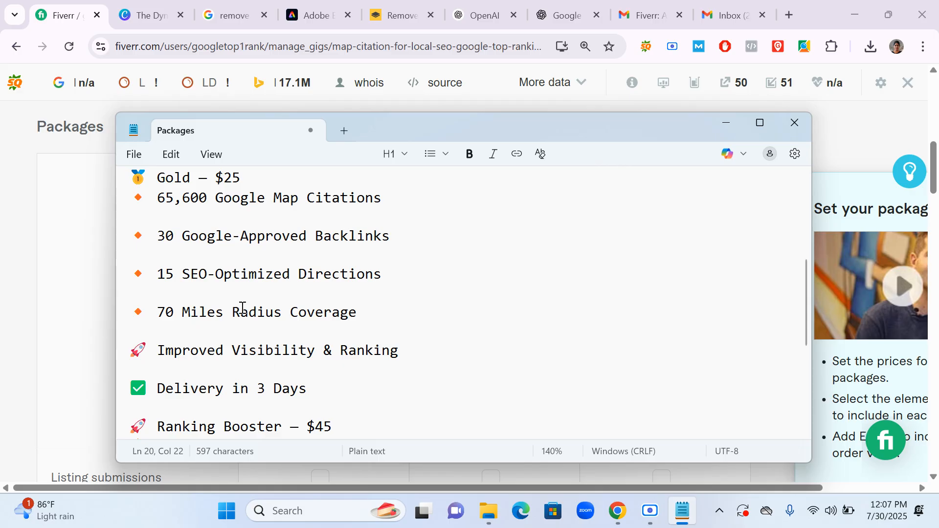
scroll(241, 308, "down", 1)
left_click(219, 308)
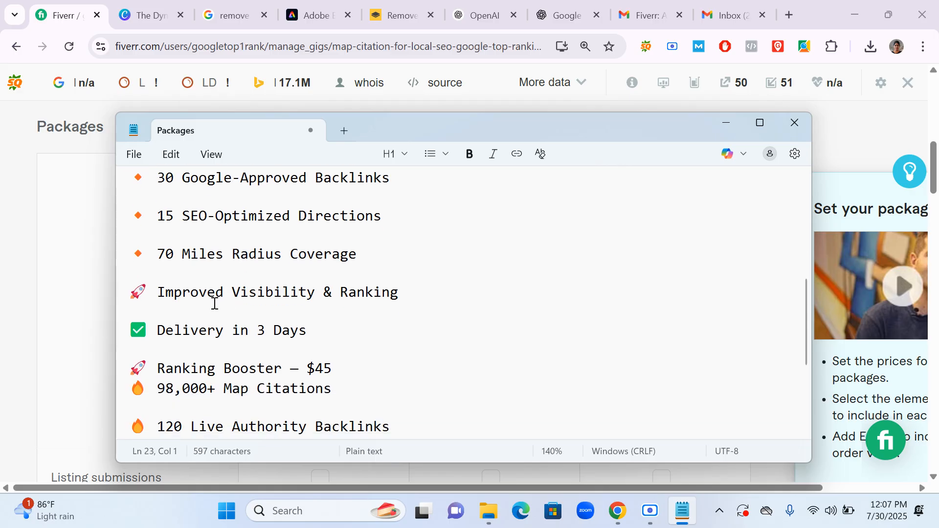
Return to Fiverr and change the Standard package's name to "Gold — $30".
left_click(69, 272)
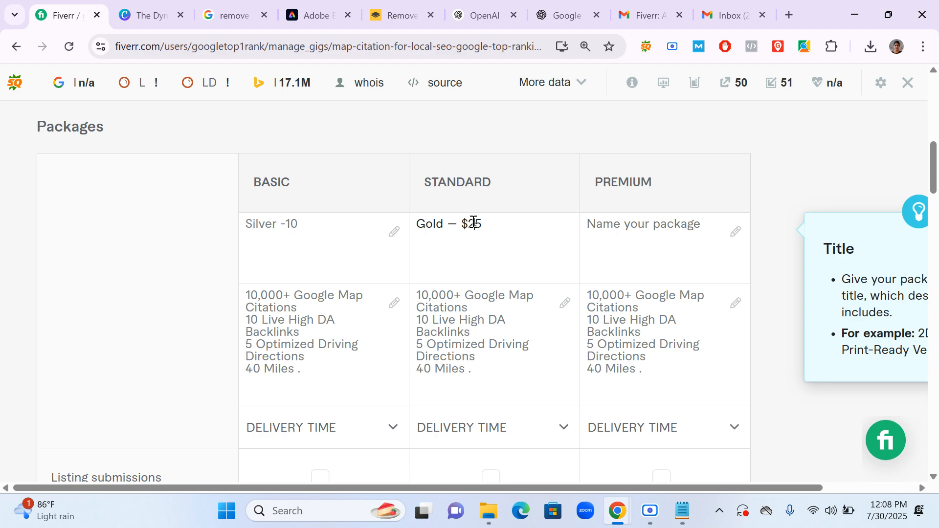
type("30")
left_click(472, 304)
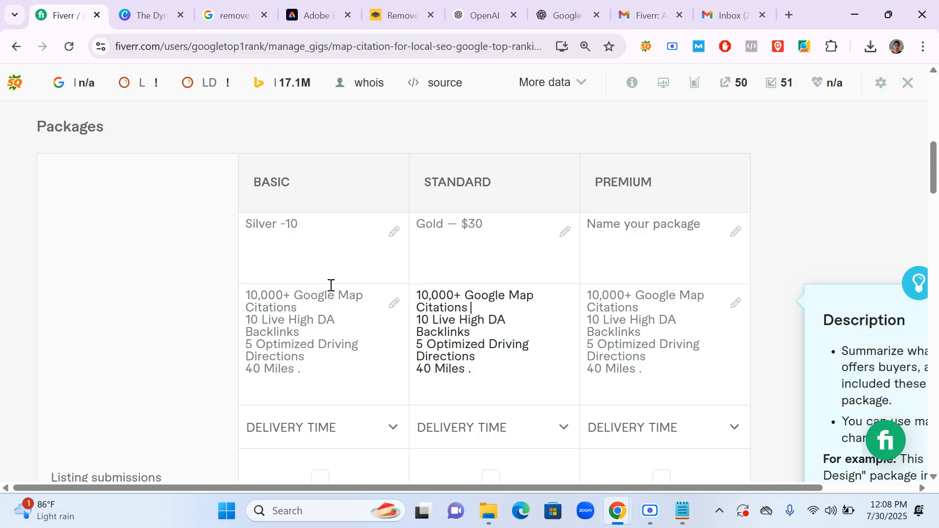
Change the citation amount in the Basic package's description to "5,000+ Google Map Citations".
left_click(267, 297)
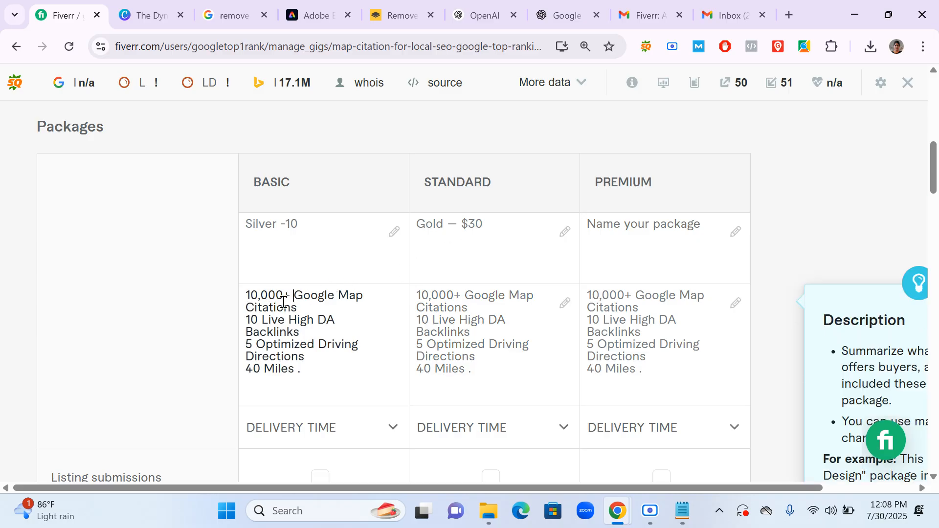
left_click_drag(260, 296, 240, 292)
type("6")
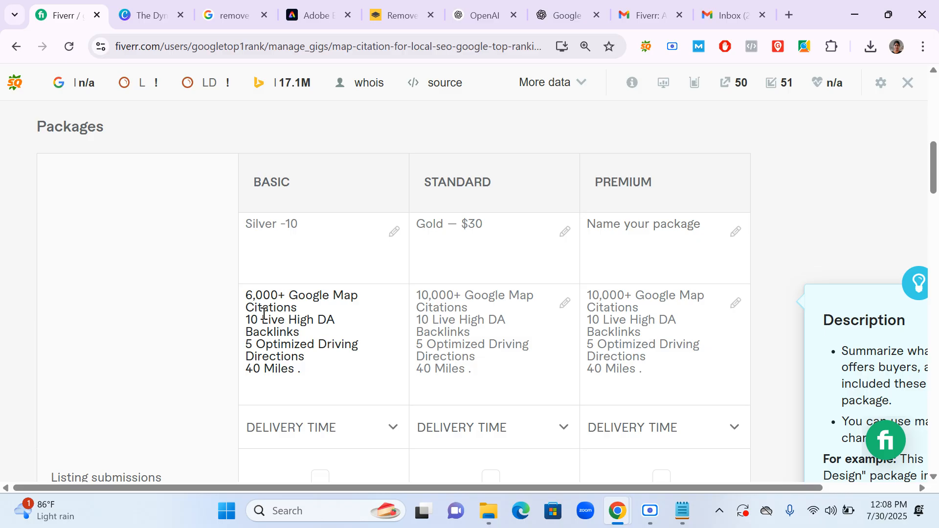
key("BackSpace")
type("5")
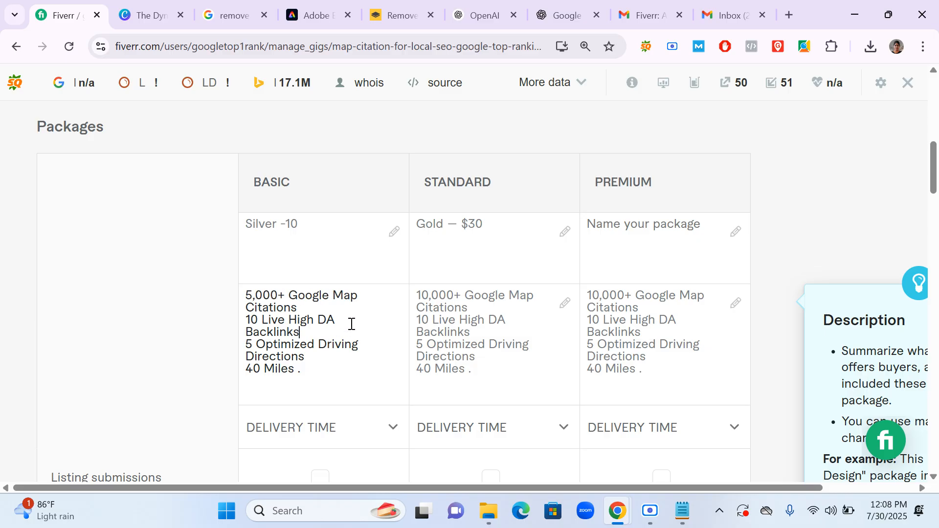
left_click(472, 315)
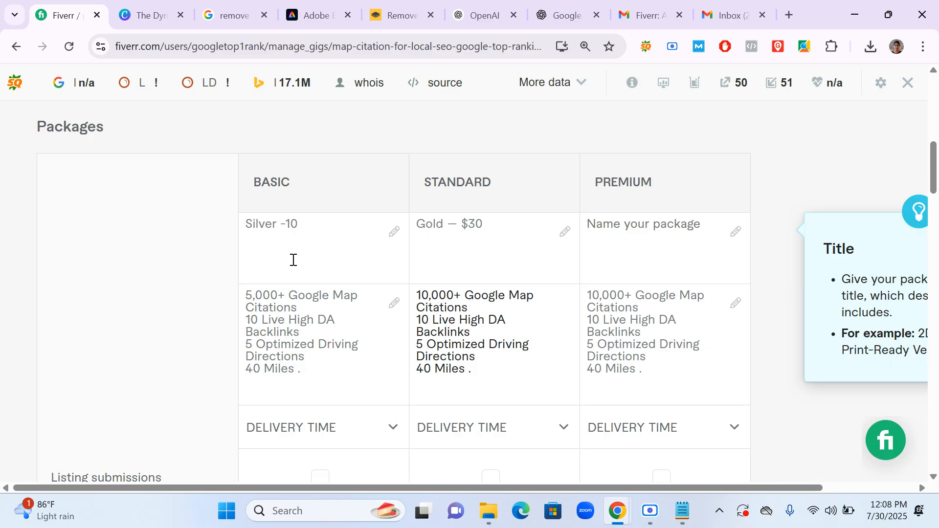
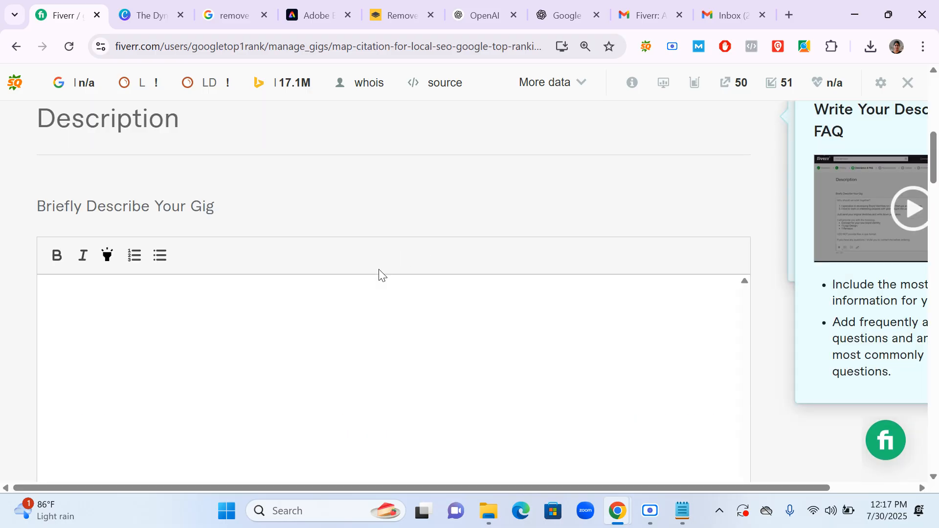
Switch to the ChatGPT conversation and copy the "About This Gig" text from "Want to rank higher" through the "Perfect for" paragraph.
scroll(379, 273, "down", 3)
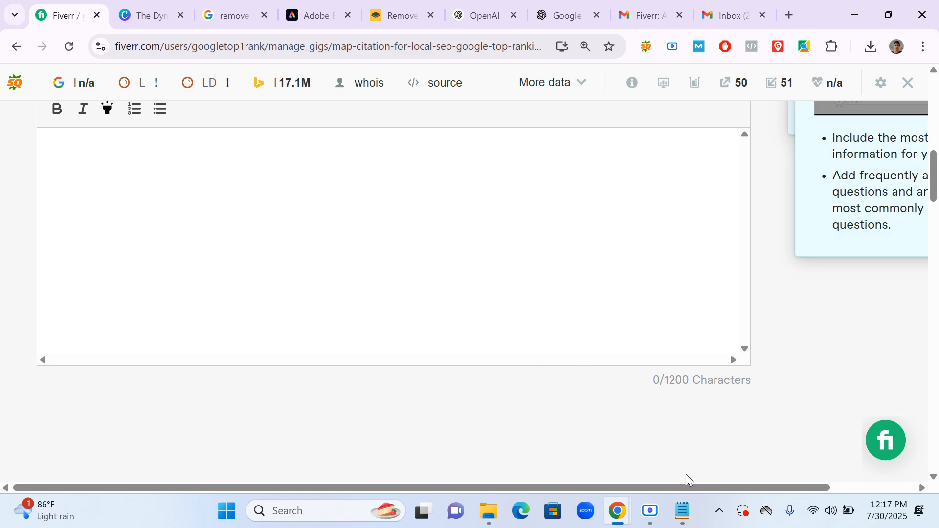
left_click(568, 16)
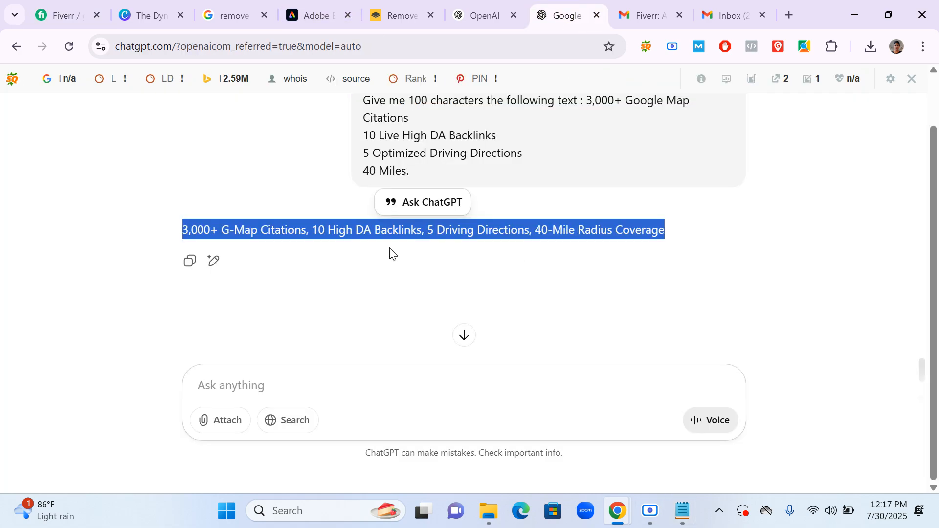
scroll(391, 253, "up", 15)
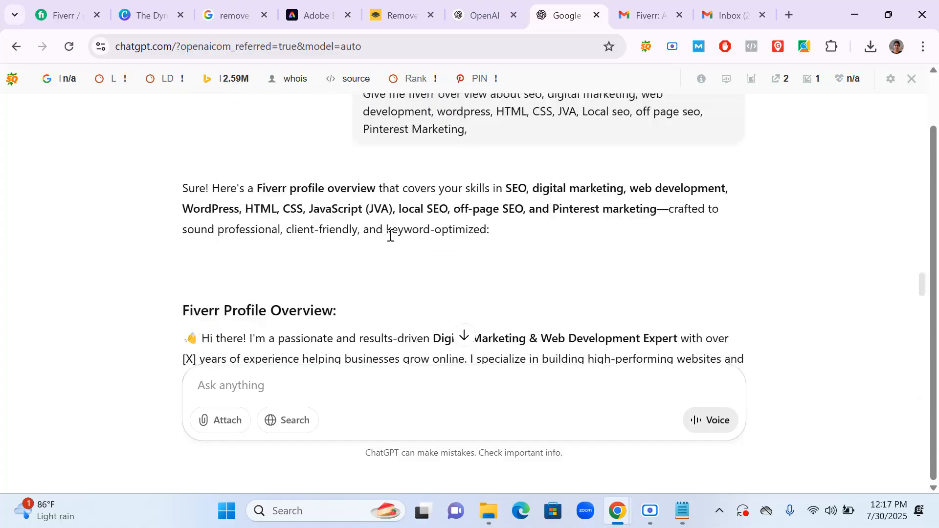
scroll(390, 236, "down", 20)
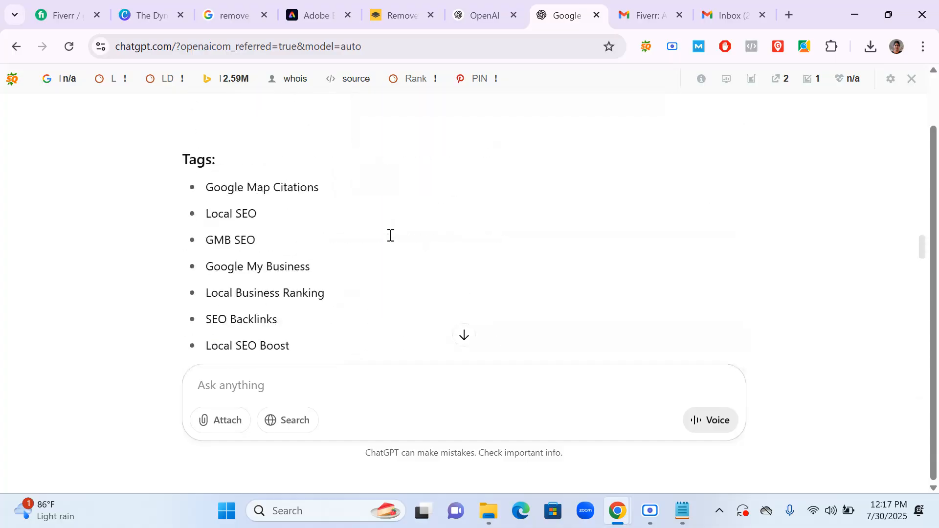
scroll(391, 239, "up", 4)
scroll(390, 237, "up", 13)
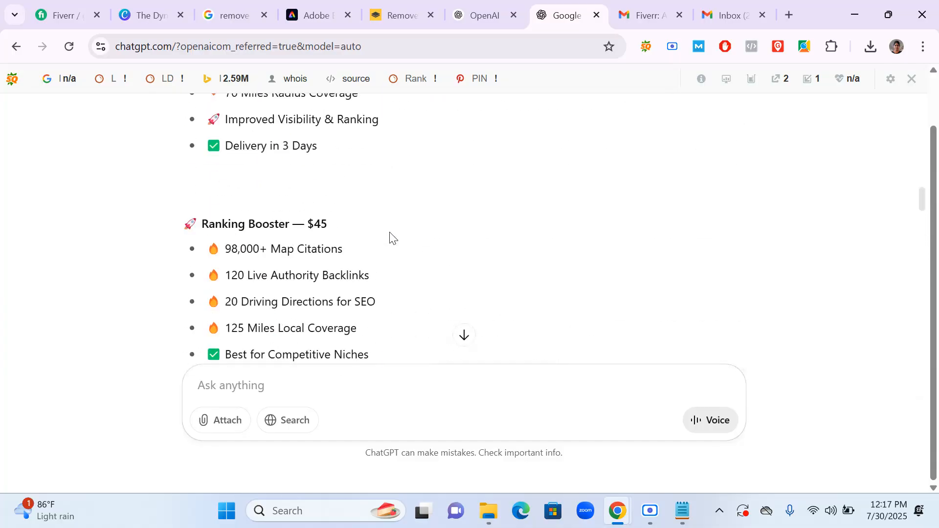
scroll(391, 238, "up", 8)
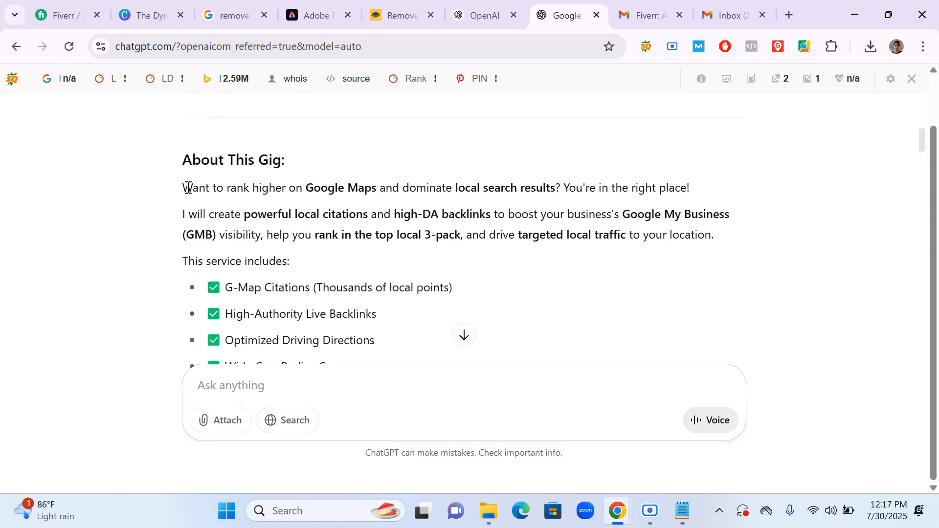
left_click_drag(186, 188, 321, 229)
scroll(335, 227, "down", 5)
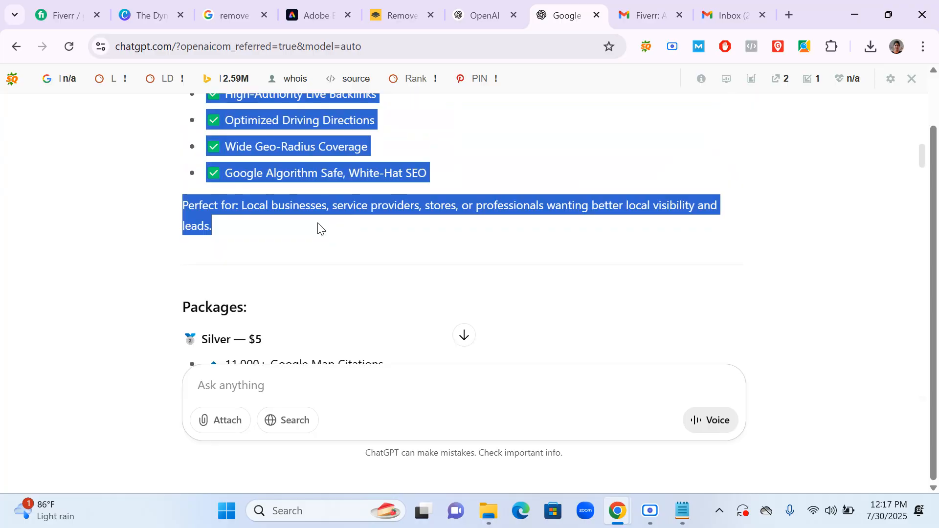
Replace the entire Notepad note with the copied gig description and maximize the Notepad window.
left_click(682, 510)
left_click(398, 303)
scroll(393, 313, "up", 10)
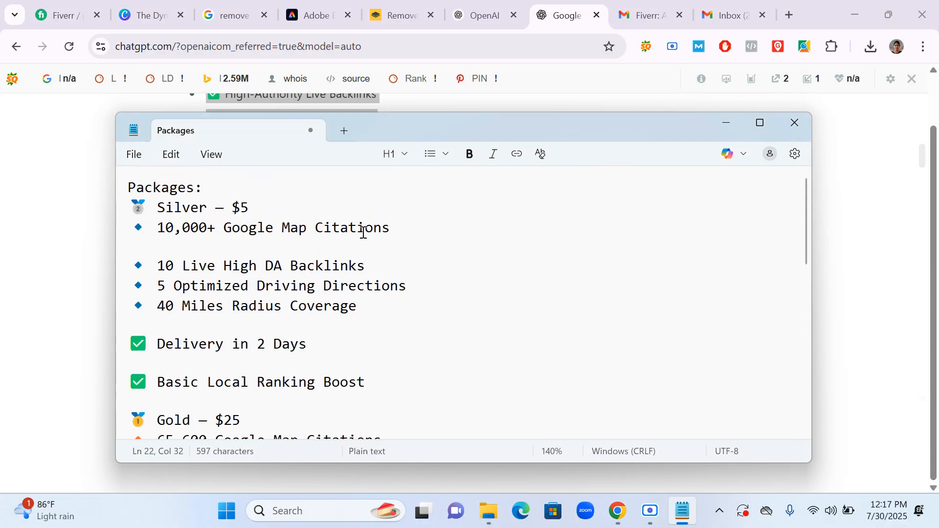
key("ctrl+a")
key("ctrl+v")
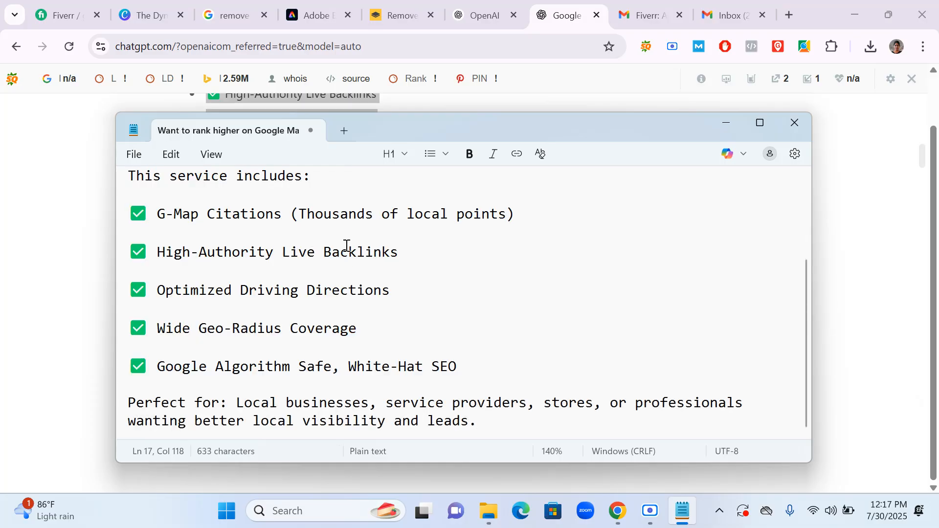
left_click(759, 122)
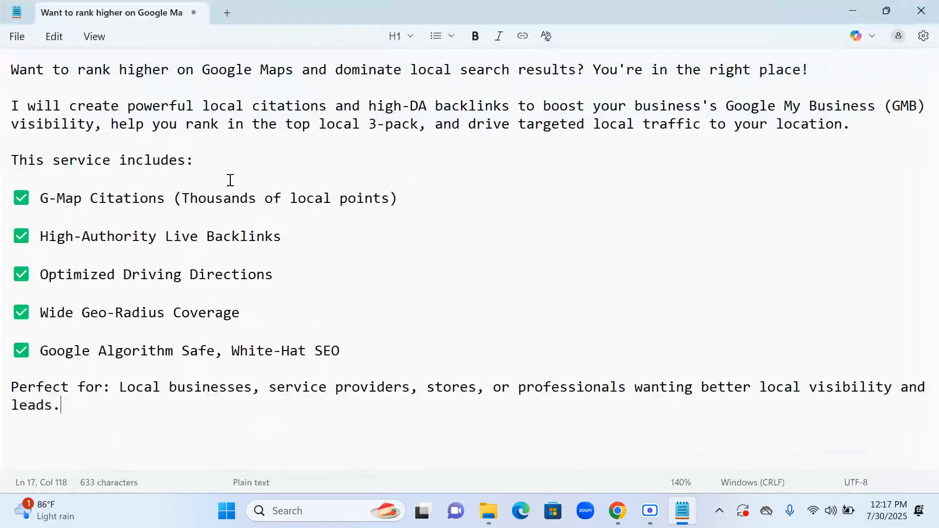
Remove the blank lines after "This service includes:" and between the five checkmarked service items.
left_click(149, 178)
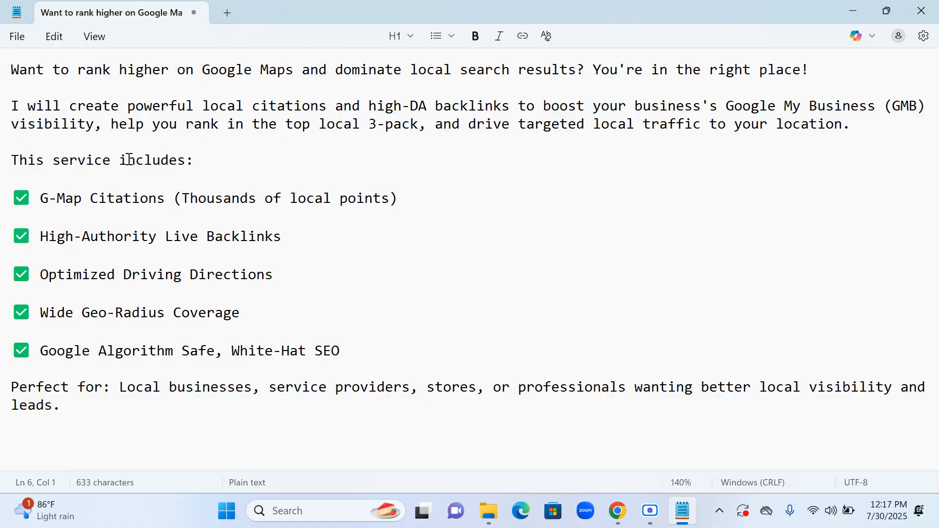
key("BackSpace")
left_click(65, 195)
key("BackSpace")
left_click(53, 223)
key("BackSpace")
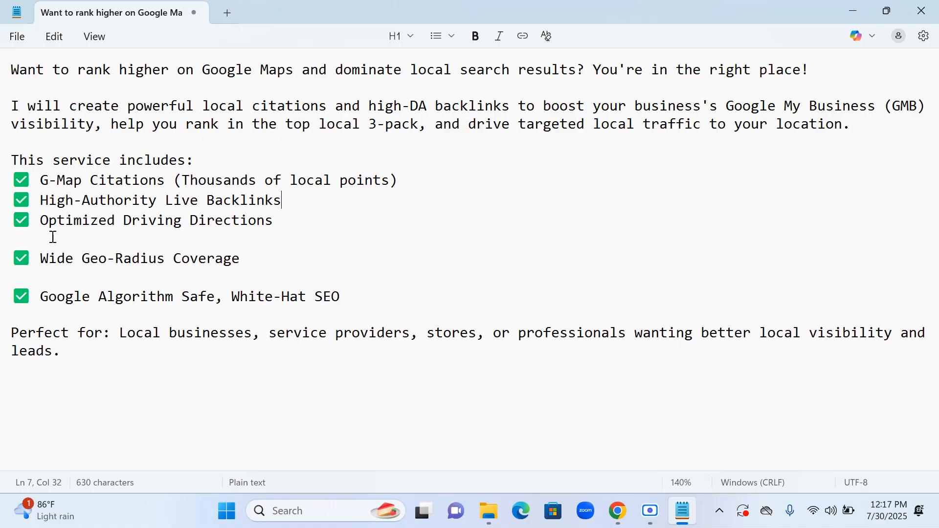
left_click(40, 237)
key("BackSpace")
left_click(37, 258)
key("BackSpace")
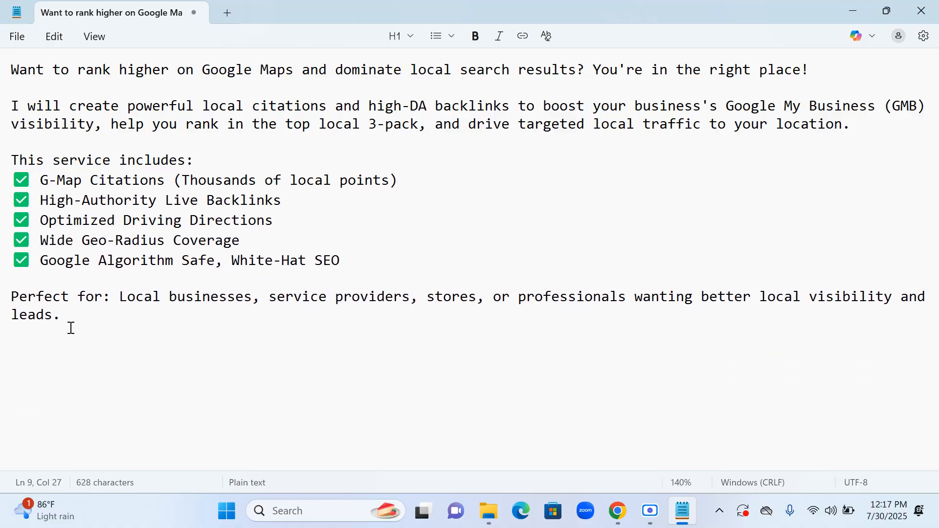
Copy the whole edited note and paste it into Fiverr's gig description field.
left_click_drag(71, 327, 5, 66)
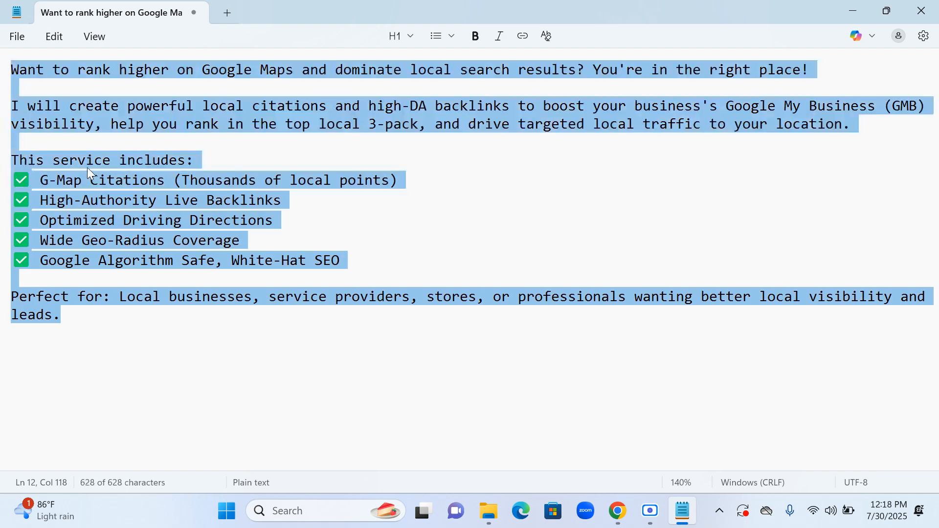
left_click(853, 11)
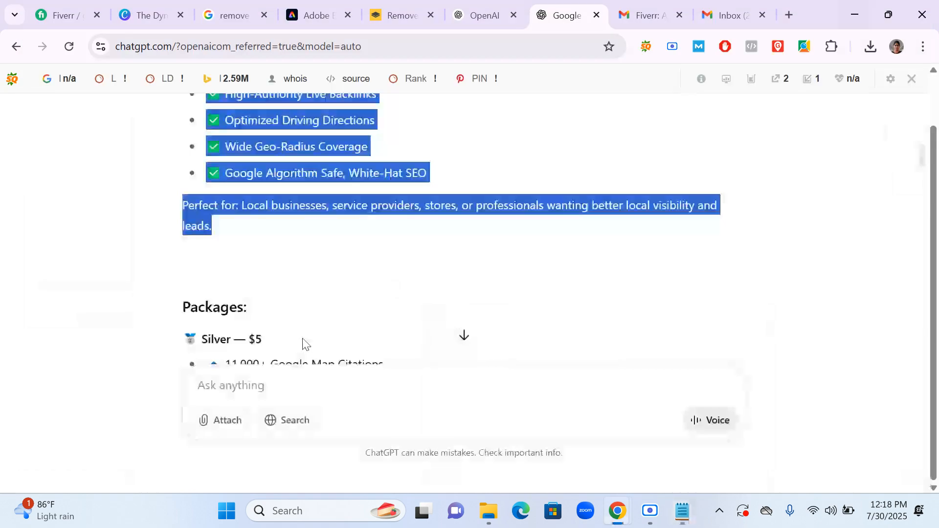
left_click(63, 14)
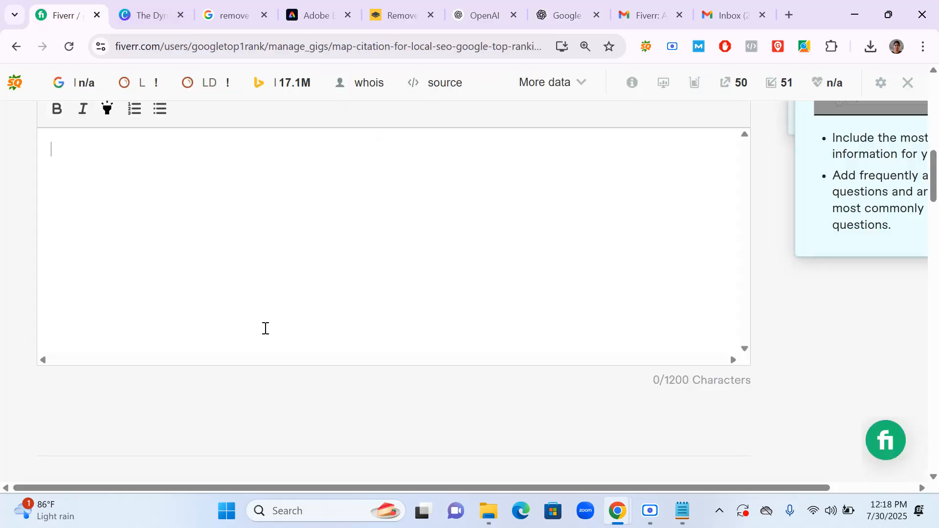
left_click(250, 243)
key("ctrl+v")
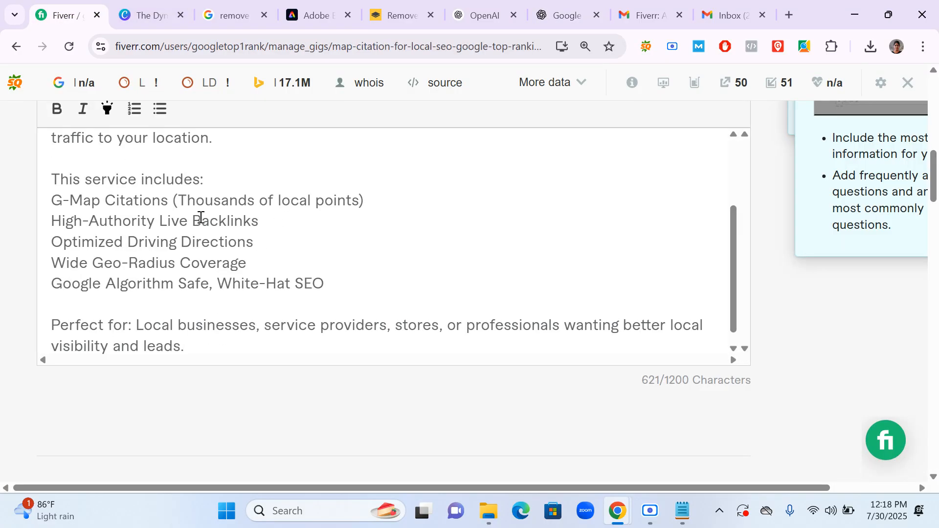
Remove the blank line above "This service includes:" and add a "Greetings!" line at the description's start, below an empty line.
key("BackSpace")
scroll(195, 220, "up", 5)
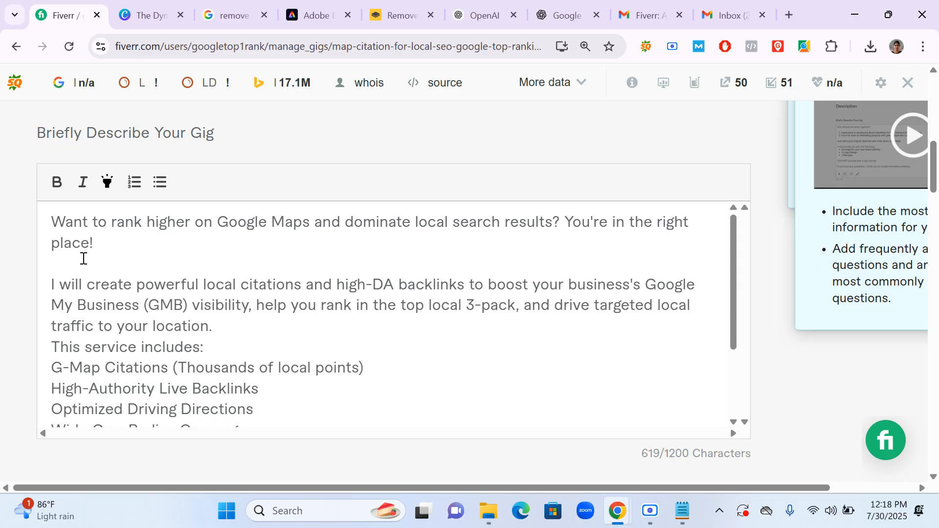
left_click(51, 220)
type("Greetings")
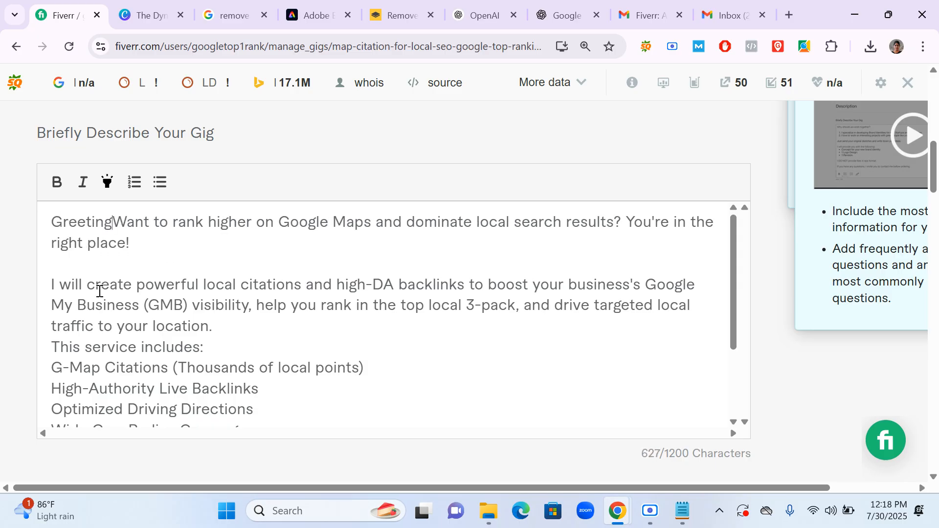
type("!")
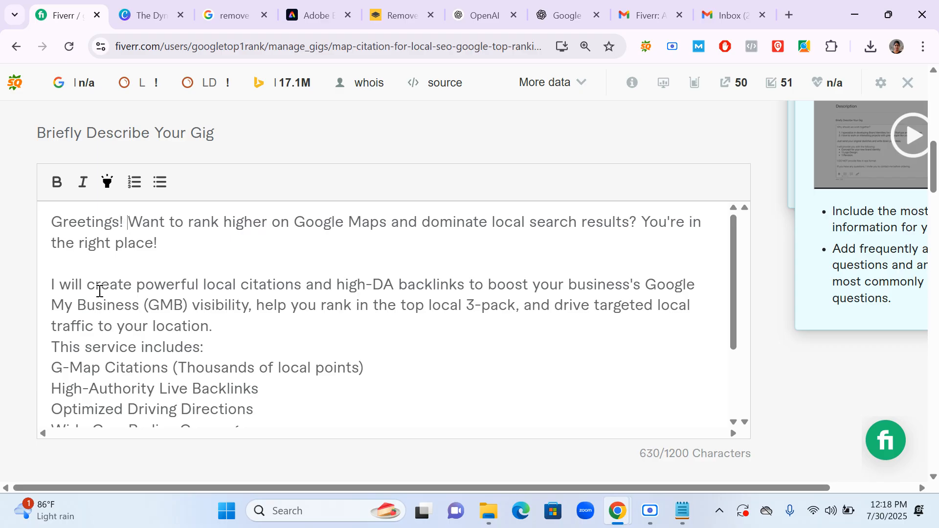
key("Return")
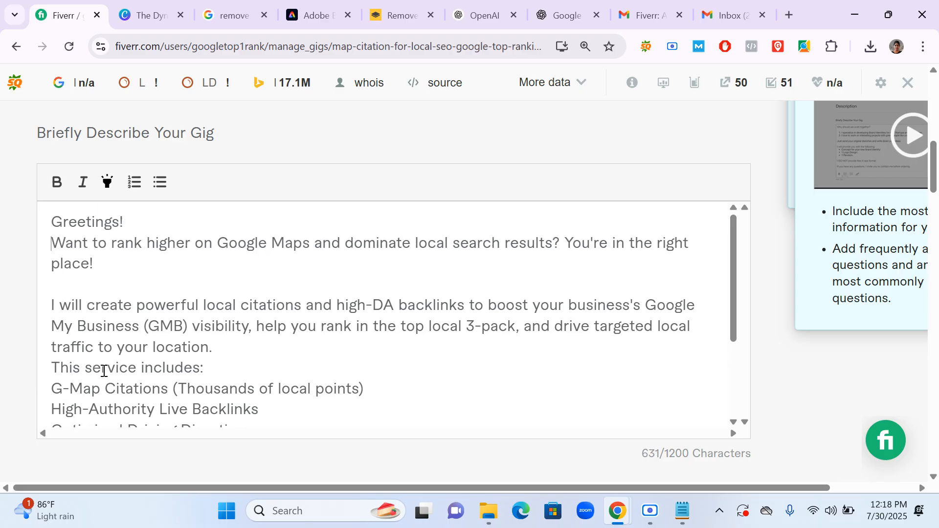
left_click(53, 222)
key("Return")
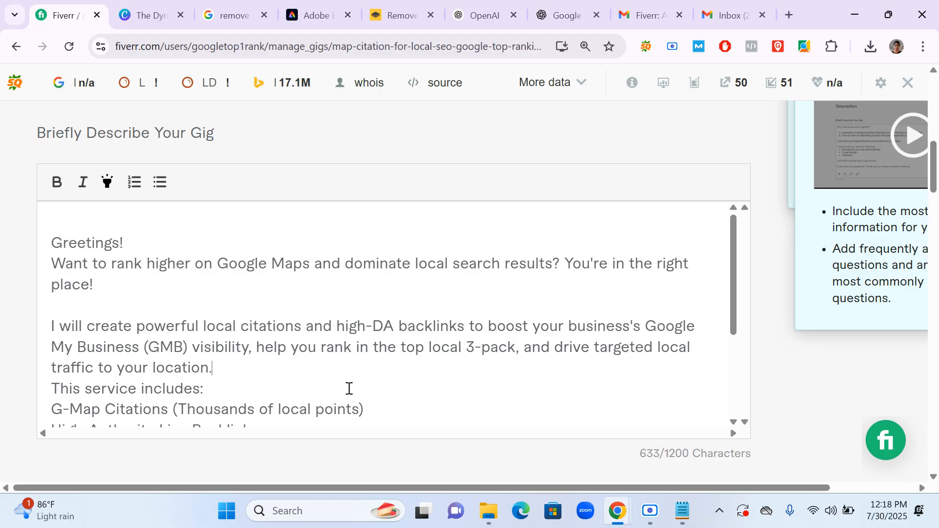
left_click(364, 368)
scroll(397, 330, "down", 2)
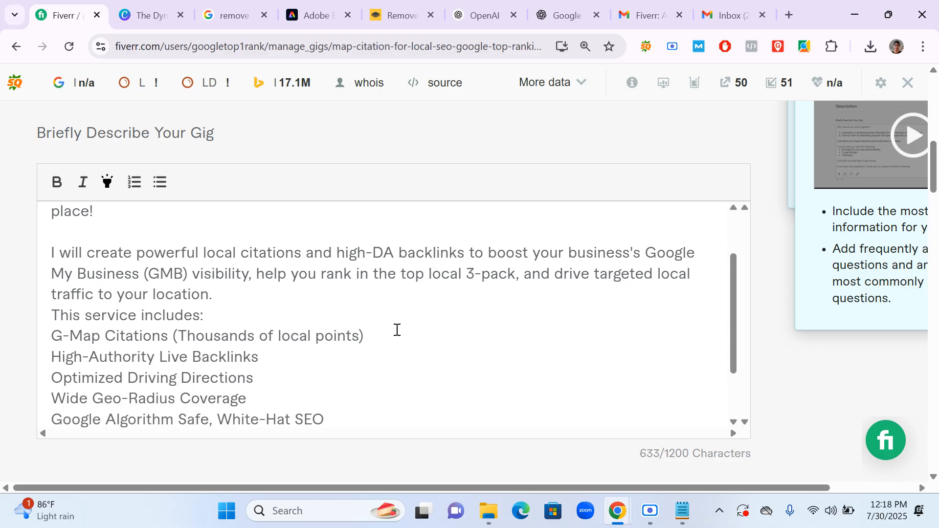
scroll(397, 329, "down", 2)
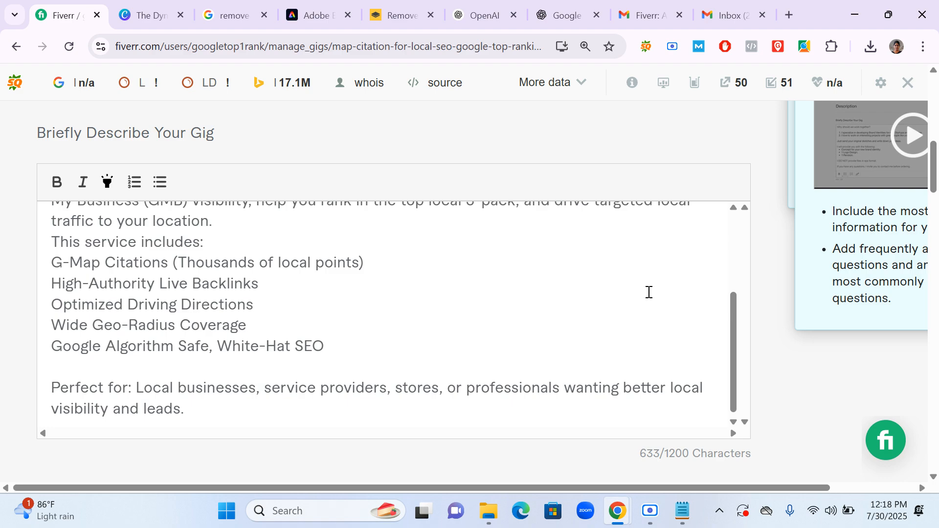
scroll(650, 292, "up", 4)
scroll(775, 266, "up", 7)
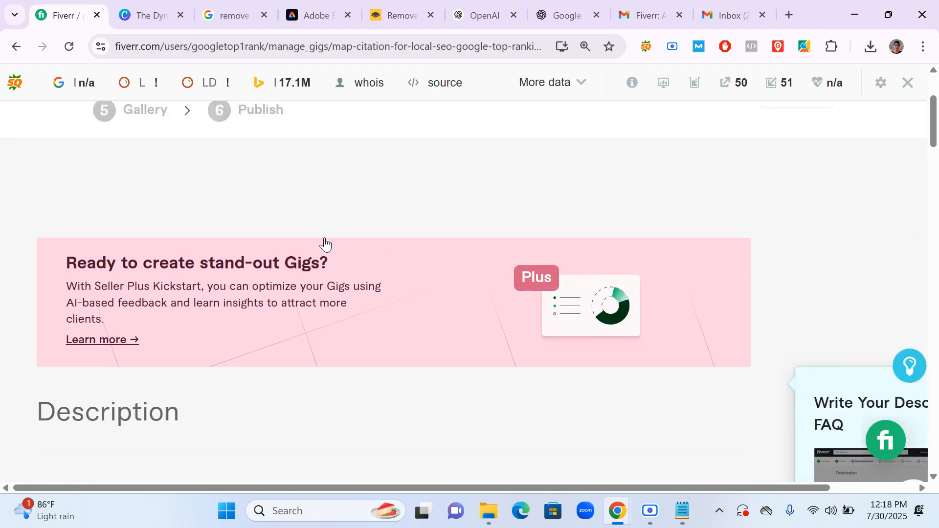
Switch to the Notepad note and copy "Google Maps" from its first sentence.
left_click(682, 511)
left_click(388, 292)
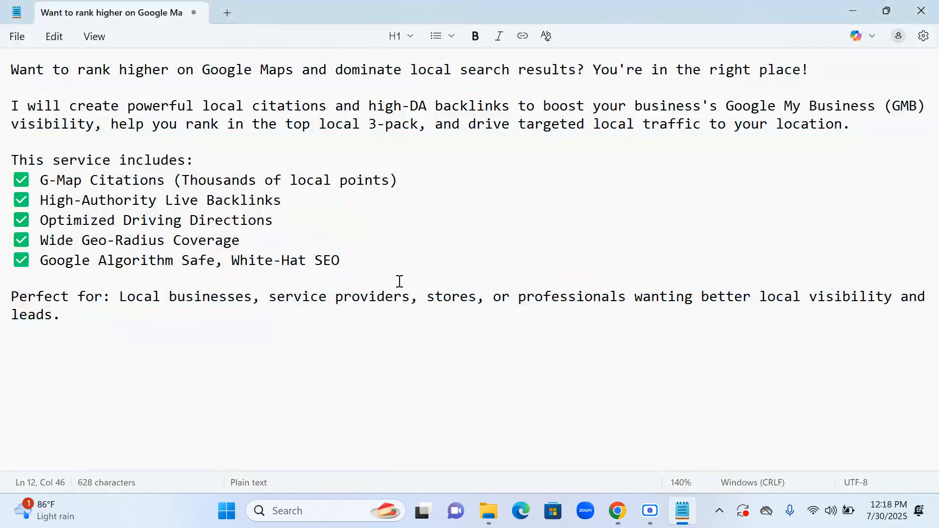
left_click(351, 310)
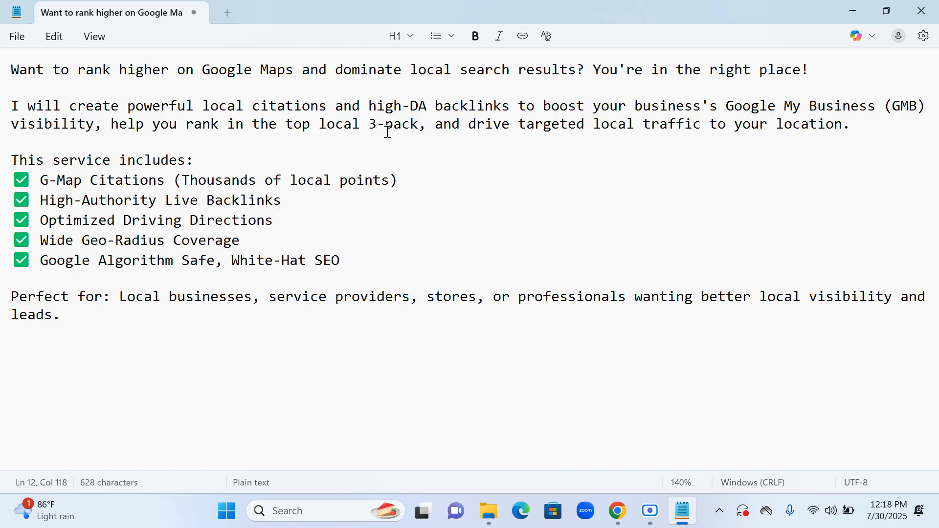
left_click(405, 96)
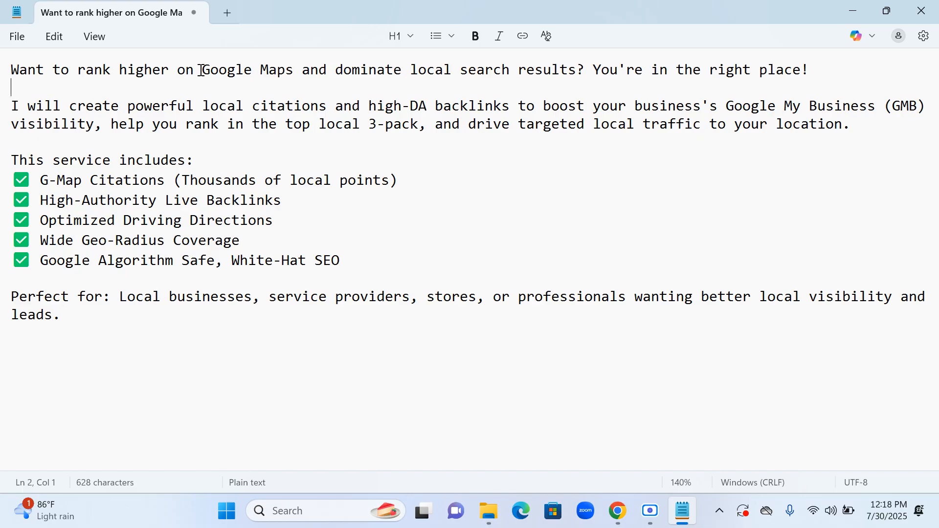
left_click_drag(202, 70, 294, 67)
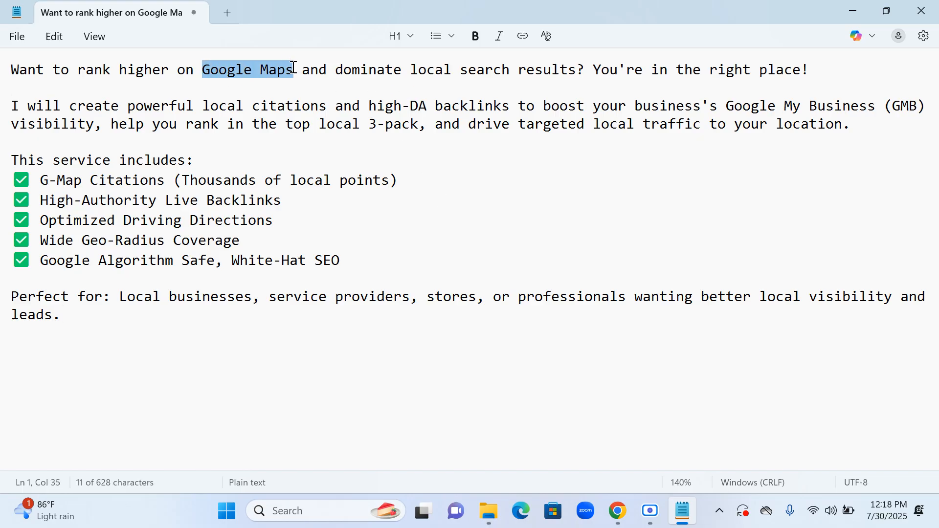
left_click(210, 78)
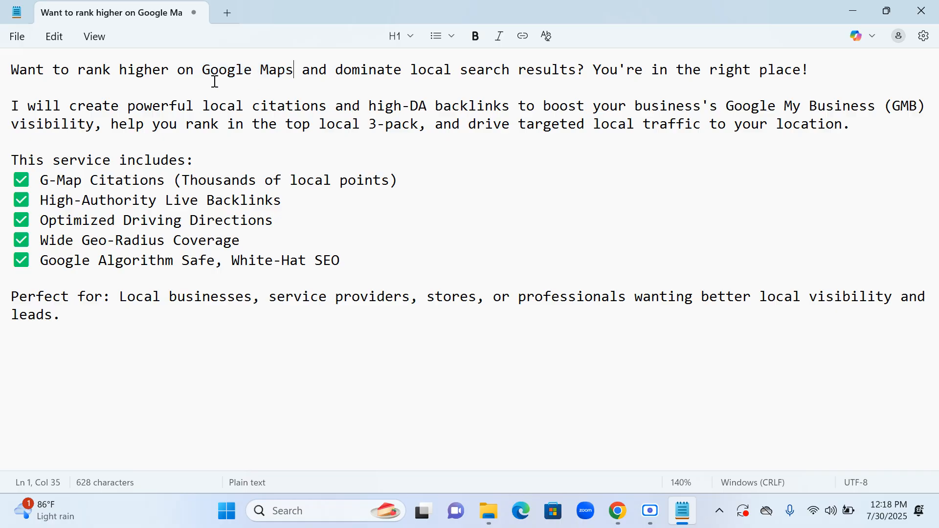
left_click_drag(203, 69, 583, 65)
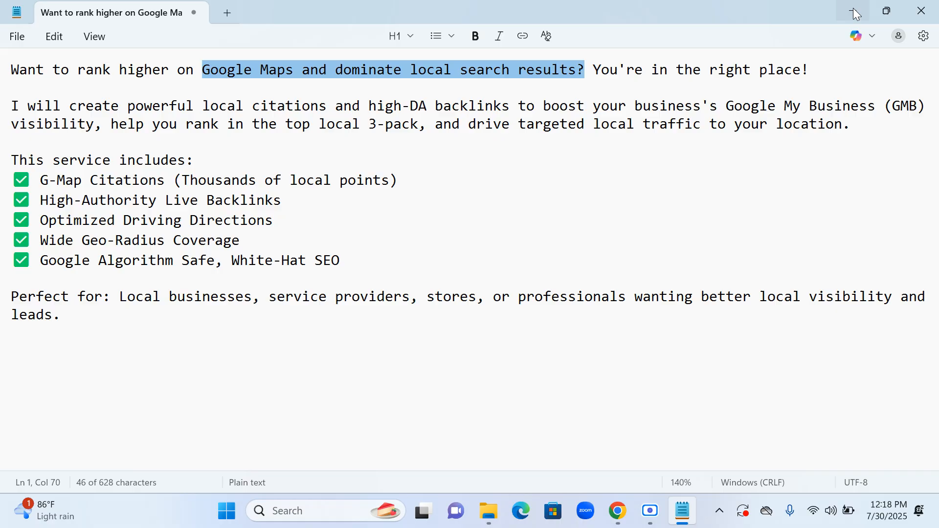
left_click(251, 106)
left_click_drag(291, 69, 203, 73)
key("ctrl+c")
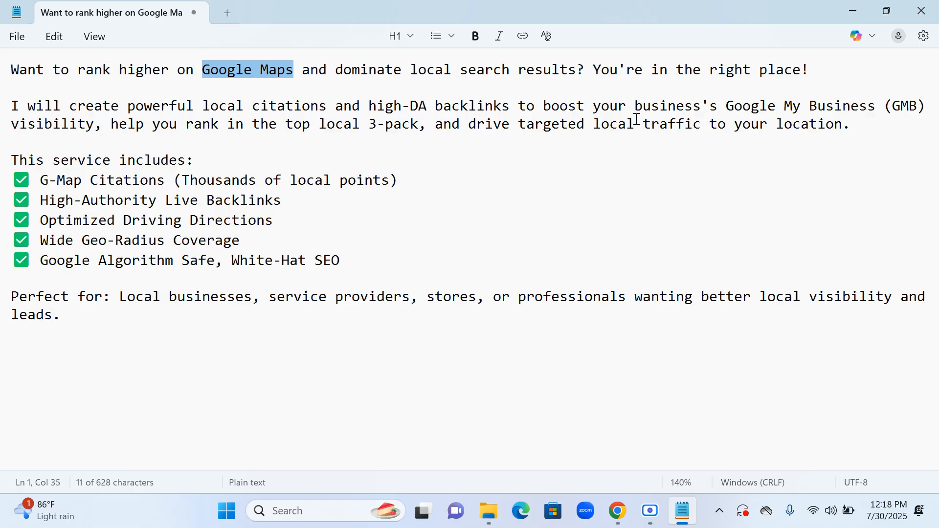
Return to the Fiverr description and enter the heading "Google Maps Citation" on the empty first line, followed by a blank line.
left_click(855, 10)
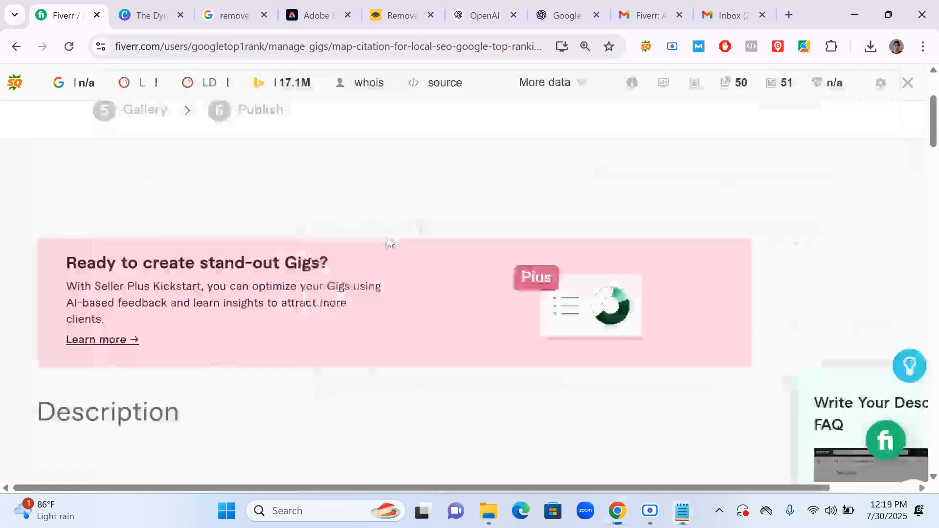
scroll(307, 290, "down", 5)
left_click(71, 289)
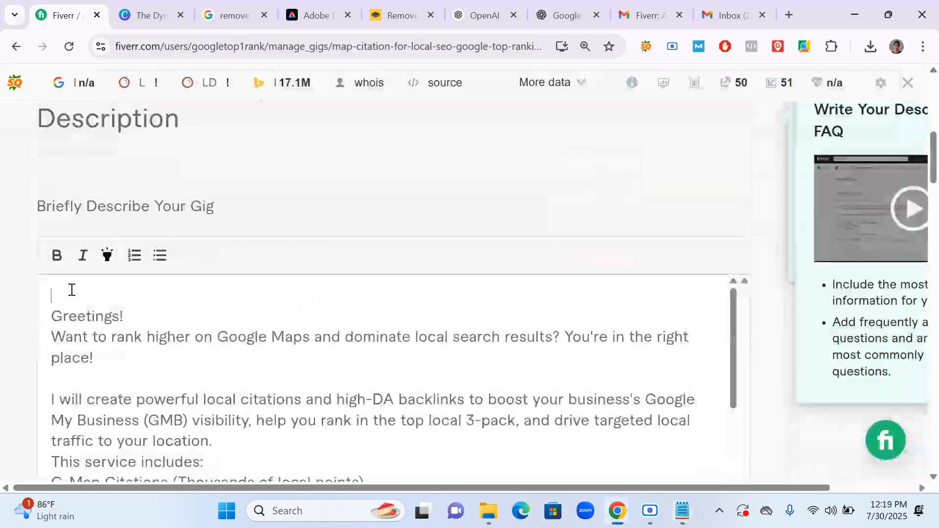
key("ctrl+v")
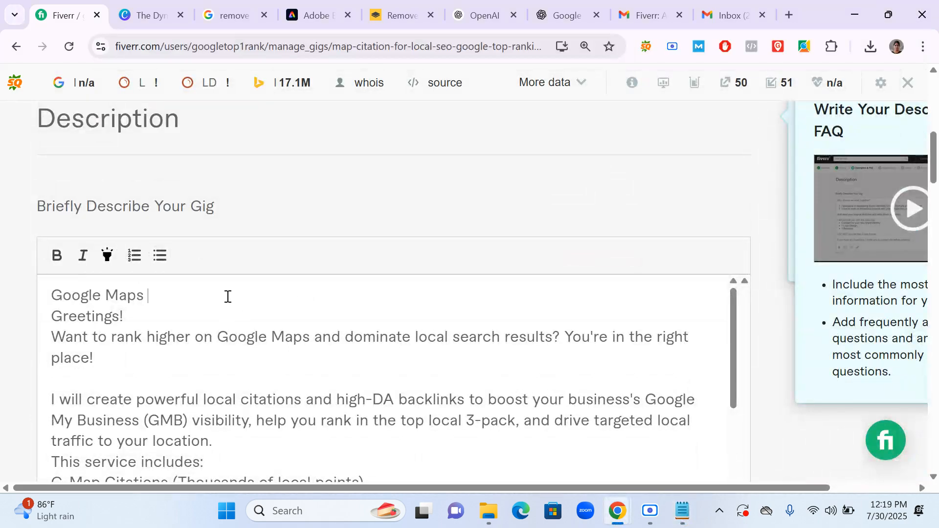
type("Citation")
key("Return")
Format the "Google Maps Citation" heading as bold, italic and highlighted.
left_click_drag(214, 293, 43, 294)
left_click(57, 256)
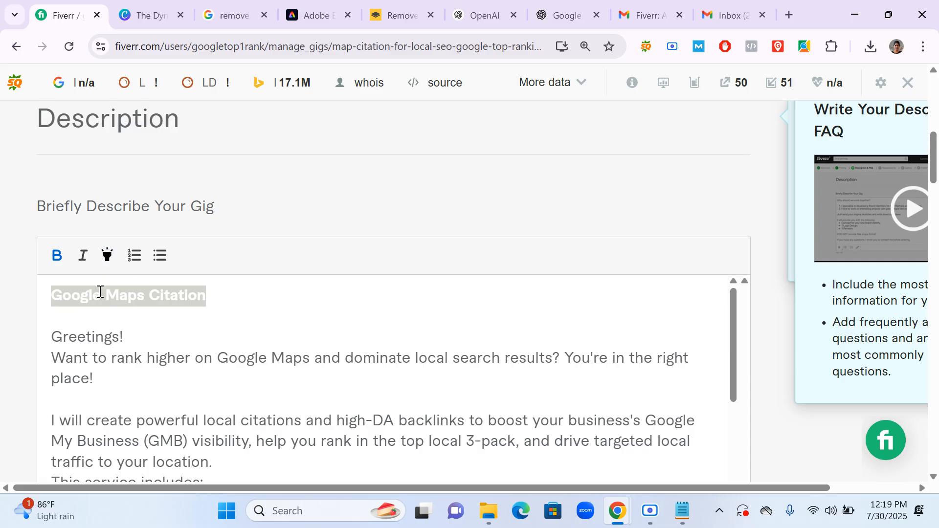
left_click(82, 256)
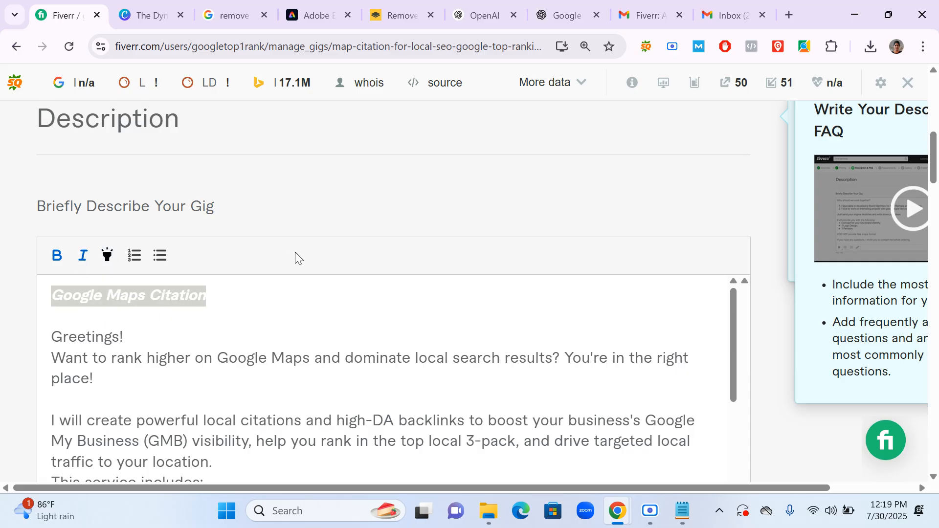
scroll(295, 252, "down", 2)
left_click(211, 289)
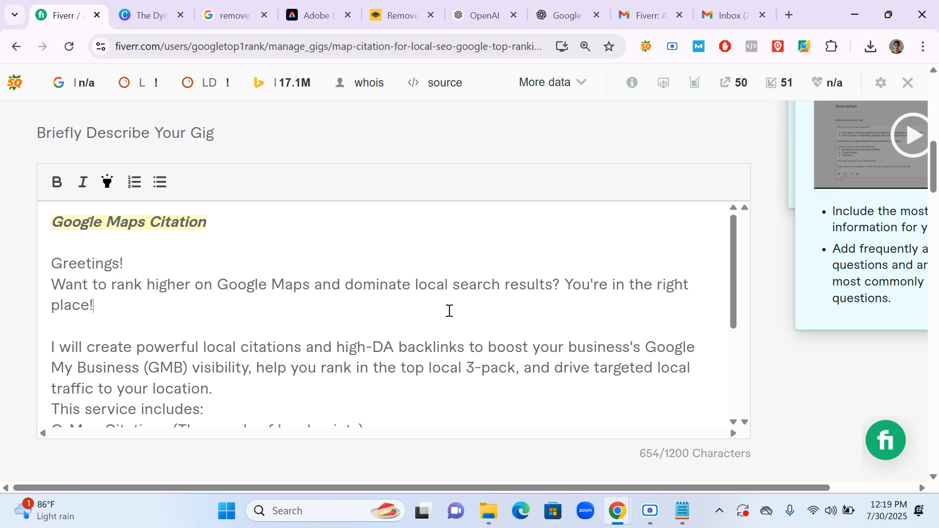
Highlight "White-Hat SEO" in the last item of the service list.
scroll(292, 298, "down", 1)
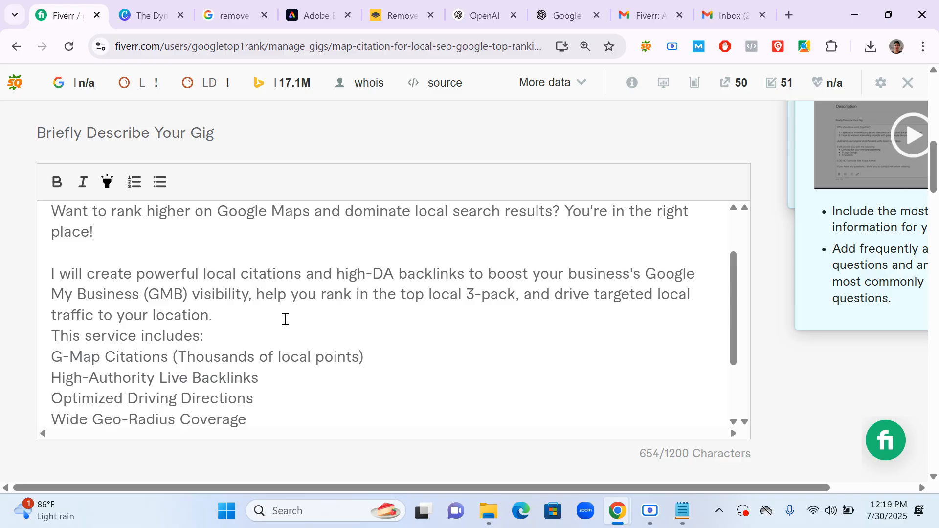
scroll(277, 329, "down", 1)
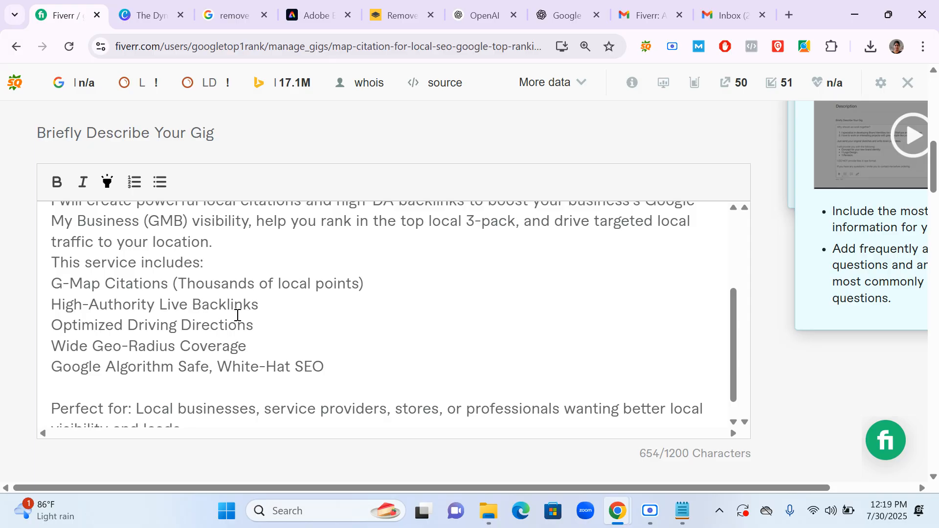
scroll(188, 323, "down", 1)
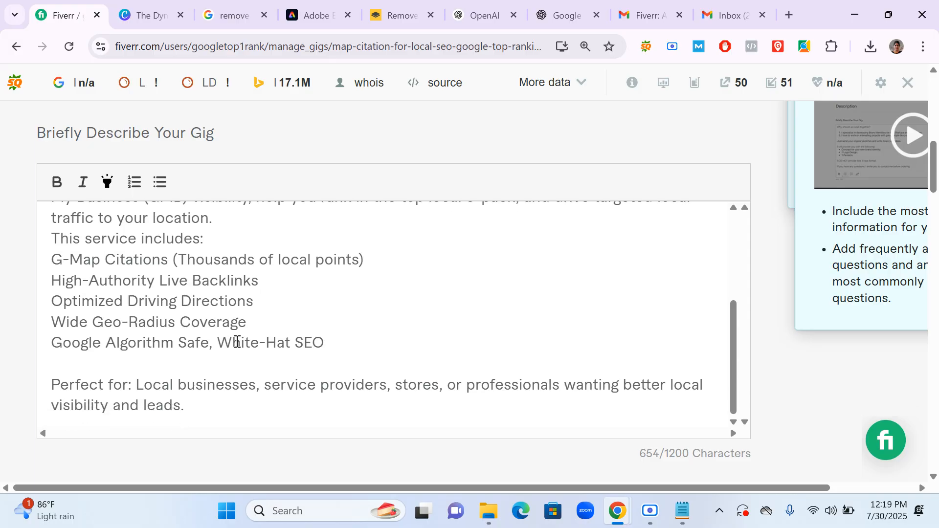
left_click_drag(218, 342, 331, 343)
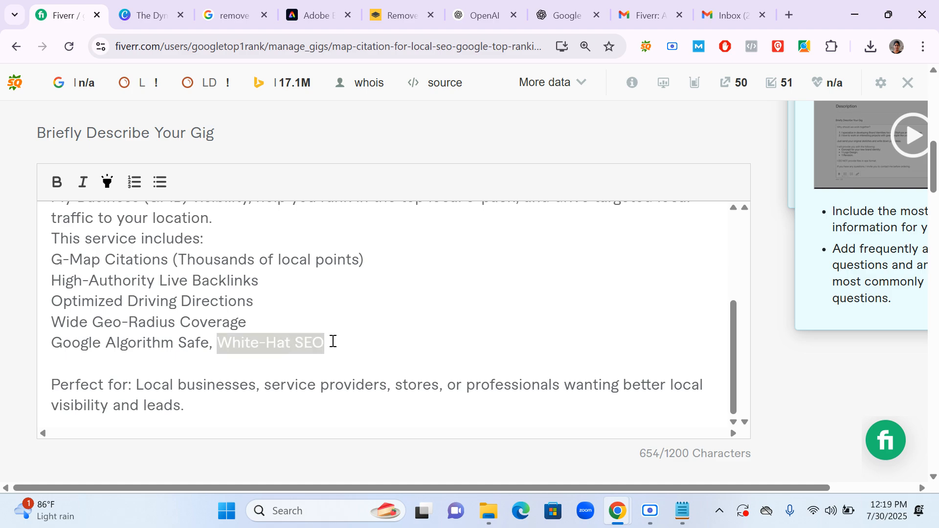
left_click(106, 189)
left_click(265, 322)
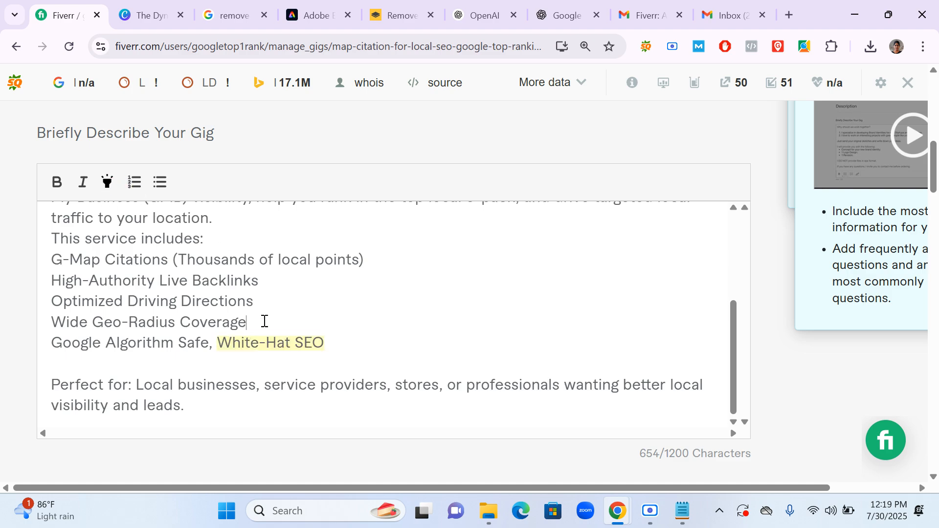
Insert a blank line above and below "This service includes:" in the description.
left_click(215, 348)
scroll(221, 321, "up", 2)
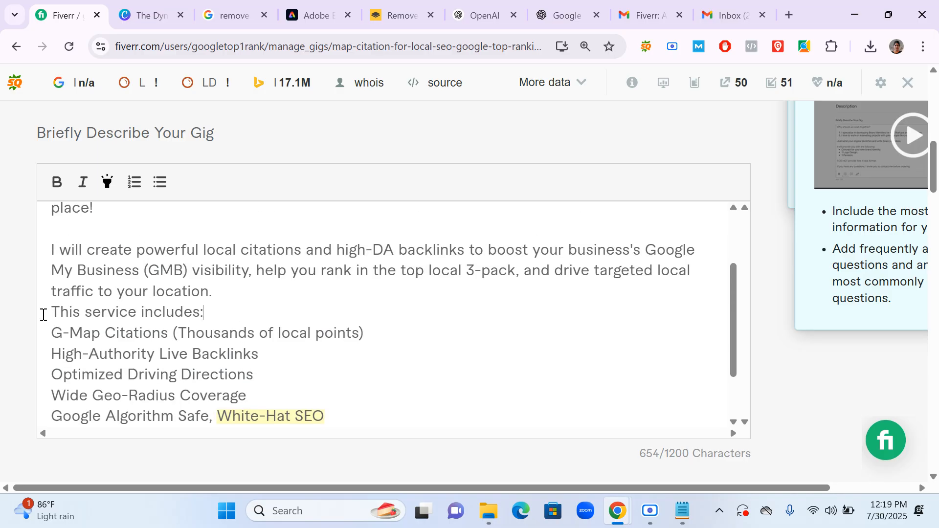
key("Return")
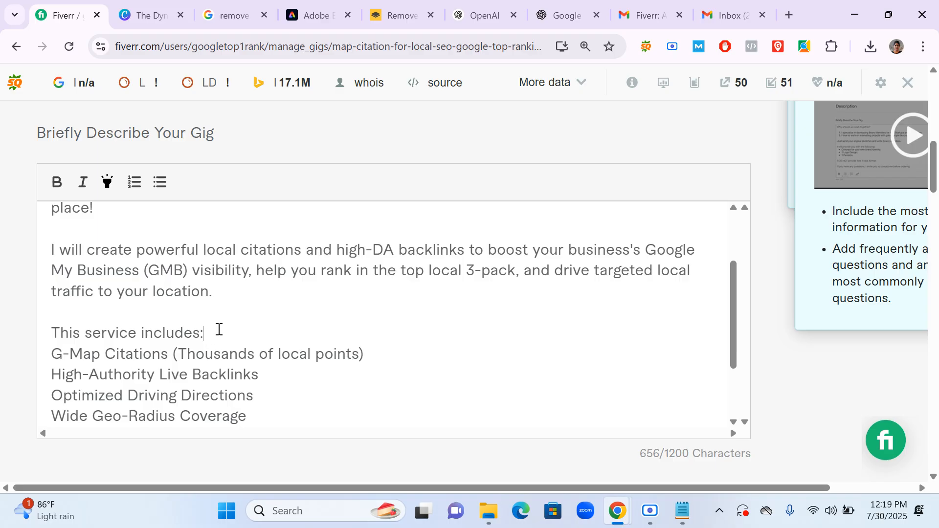
key("Return")
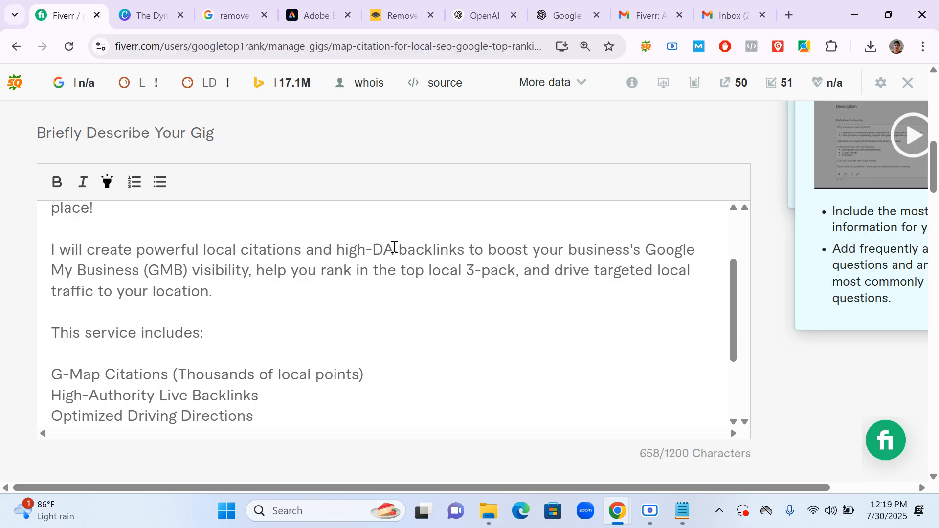
Highlight and italicize the word "backlinks" in the "I will create powerful local citations" paragraph.
left_click_drag(401, 248, 466, 247)
left_click(108, 182)
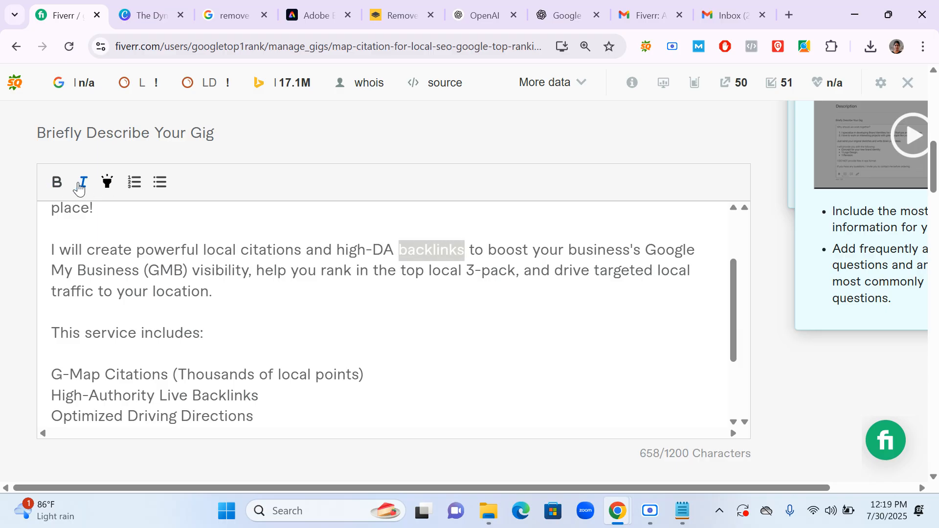
left_click(83, 182)
left_click(488, 292)
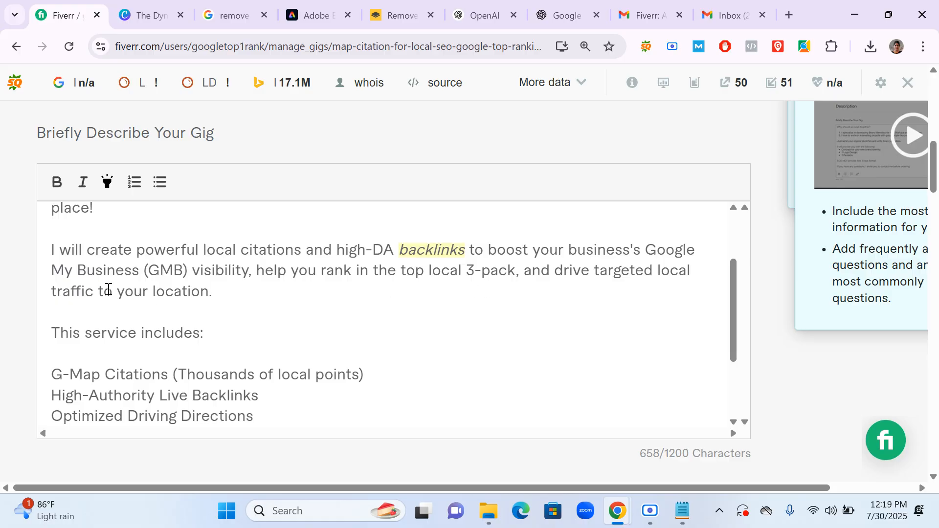
Italicize "Local businesses" in the "Perfect for" paragraph of the description.
scroll(233, 314, "down", 3)
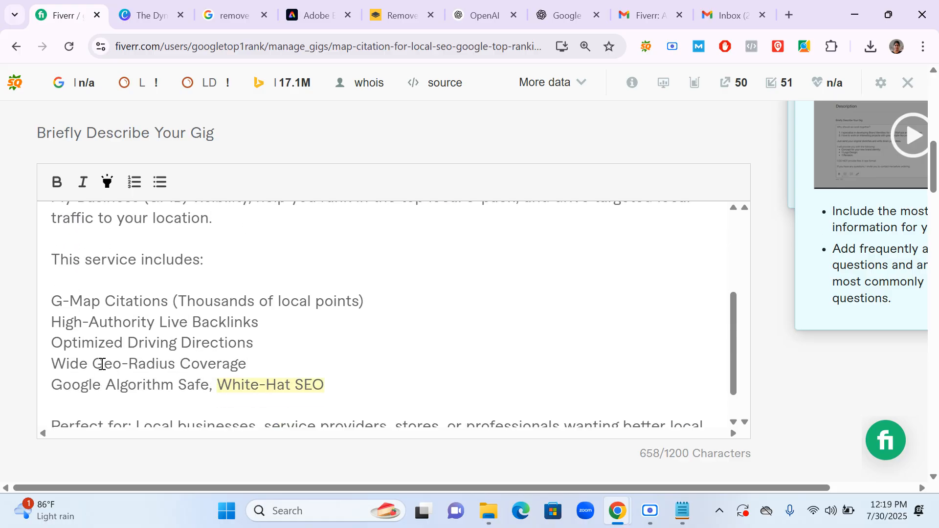
scroll(149, 341, "down", 4)
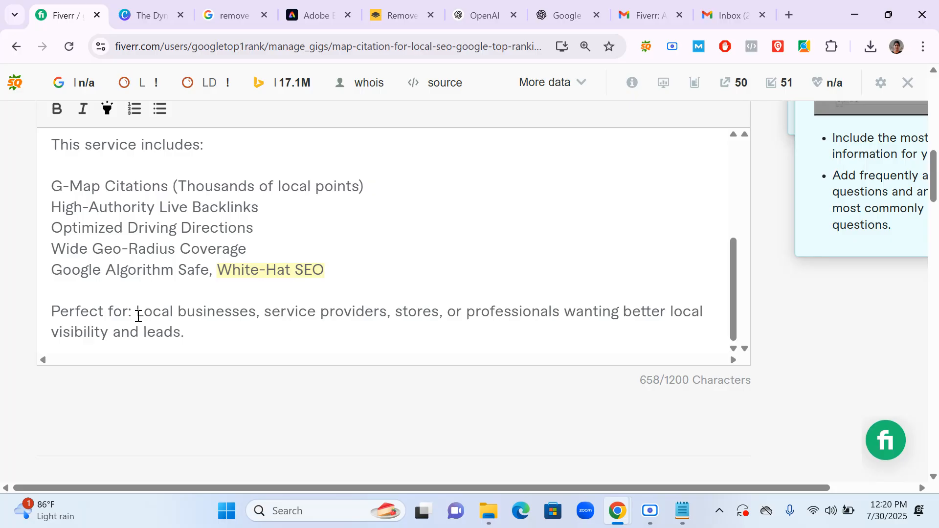
left_click_drag(137, 316, 258, 312)
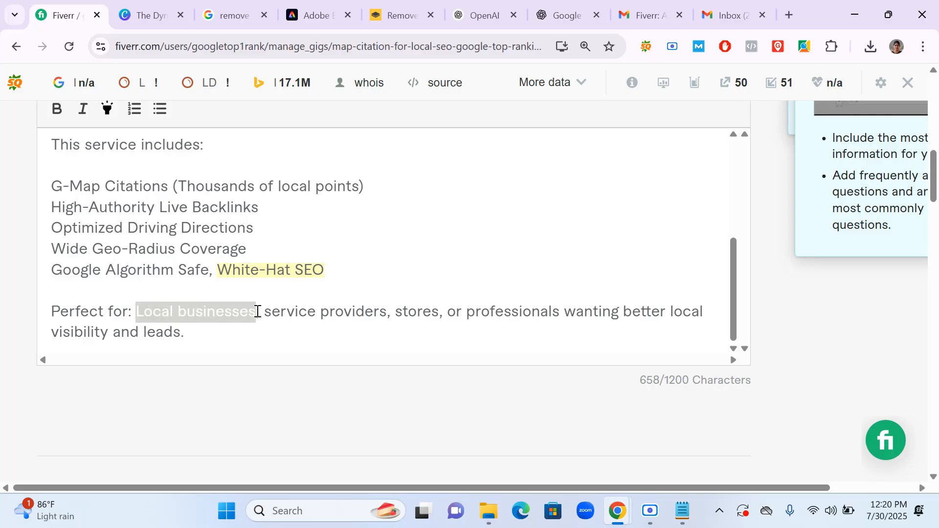
left_click(83, 109)
left_click(424, 314)
scroll(283, 298, "up", 4)
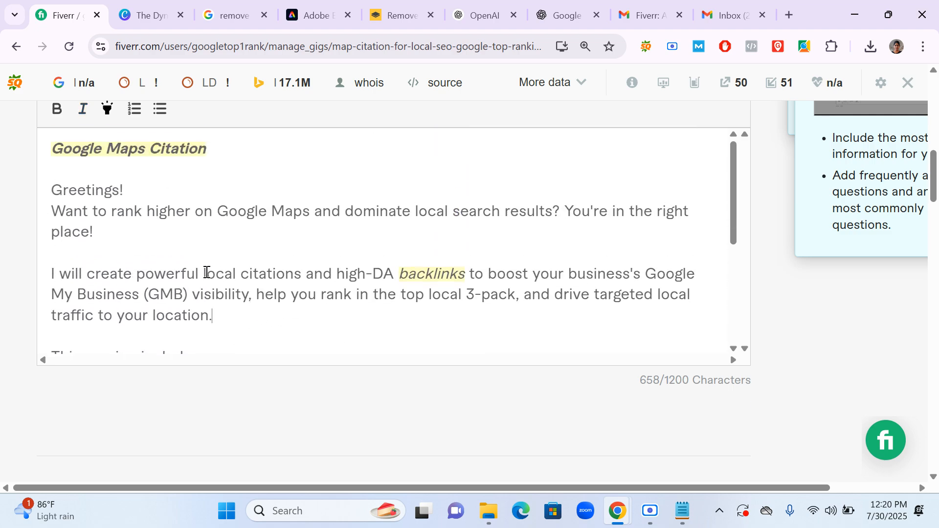
Highlight and italicize "local citations" in the "I will create powerful local citations" paragraph.
left_click_drag(204, 272, 300, 272)
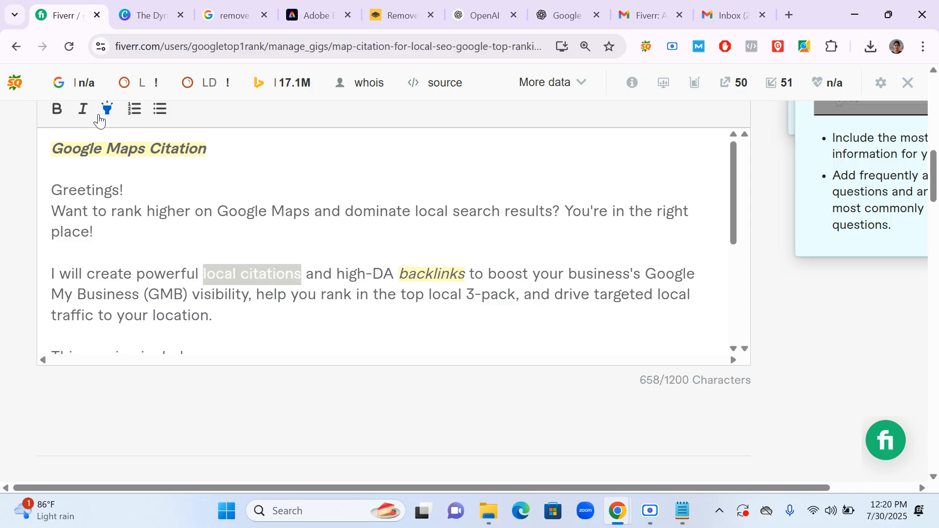
left_click(82, 111)
left_click(355, 294)
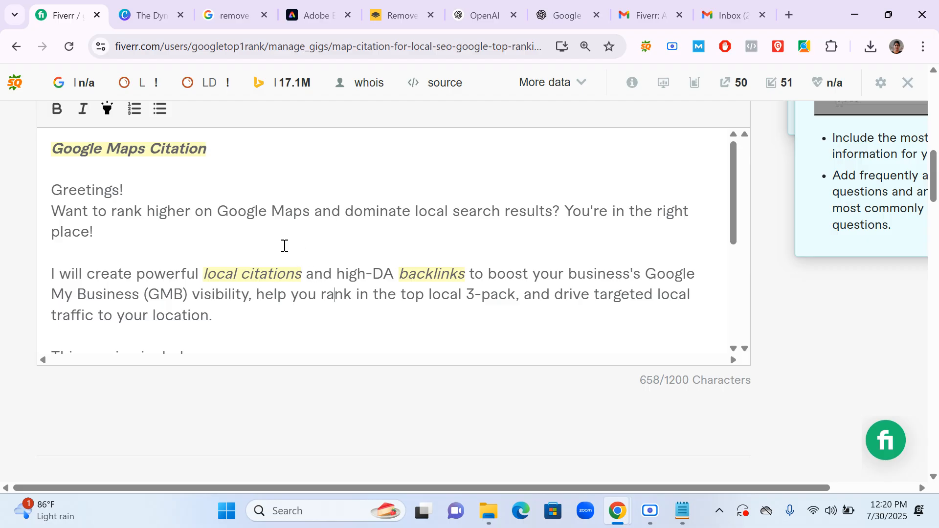
Start a new entry in the gig's Frequently Asked Questions section, ready for its question.
scroll(285, 245, "down", 3)
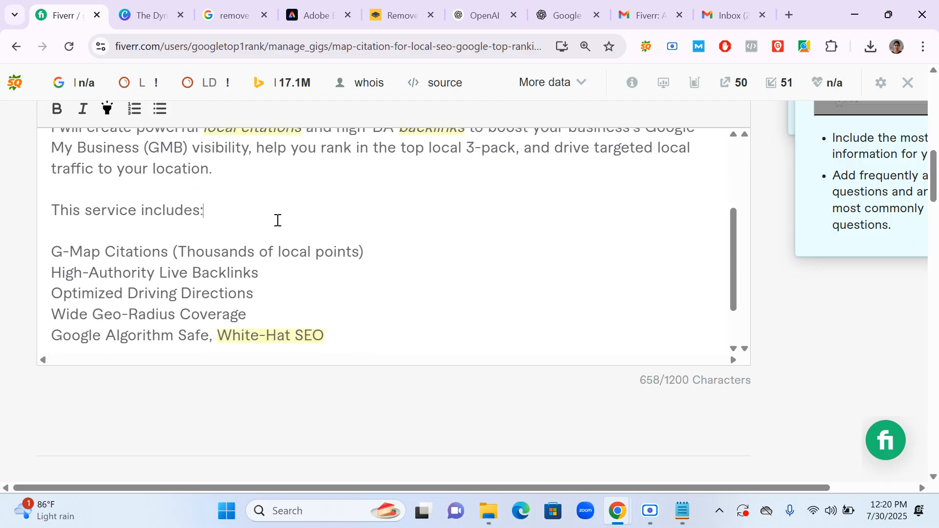
scroll(305, 243, "down", 10)
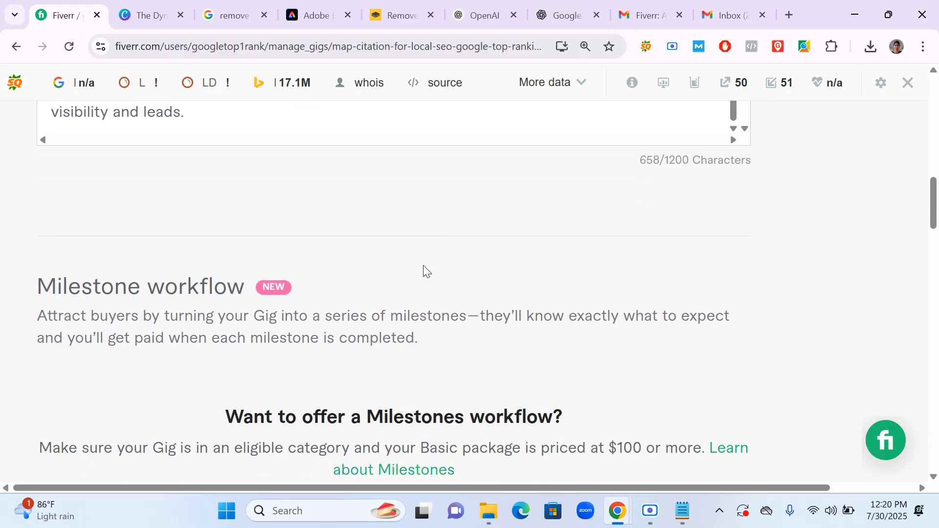
scroll(342, 270, "down", 12)
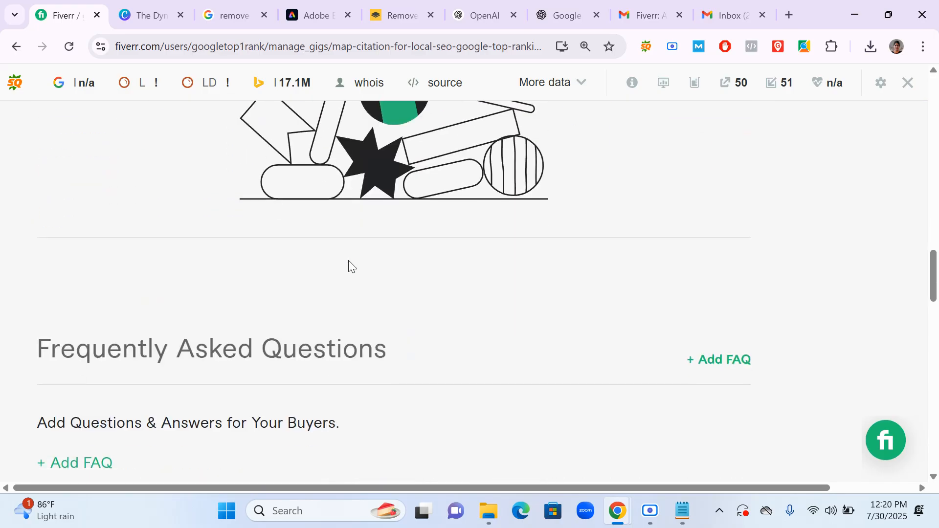
scroll(348, 259, "down", 2)
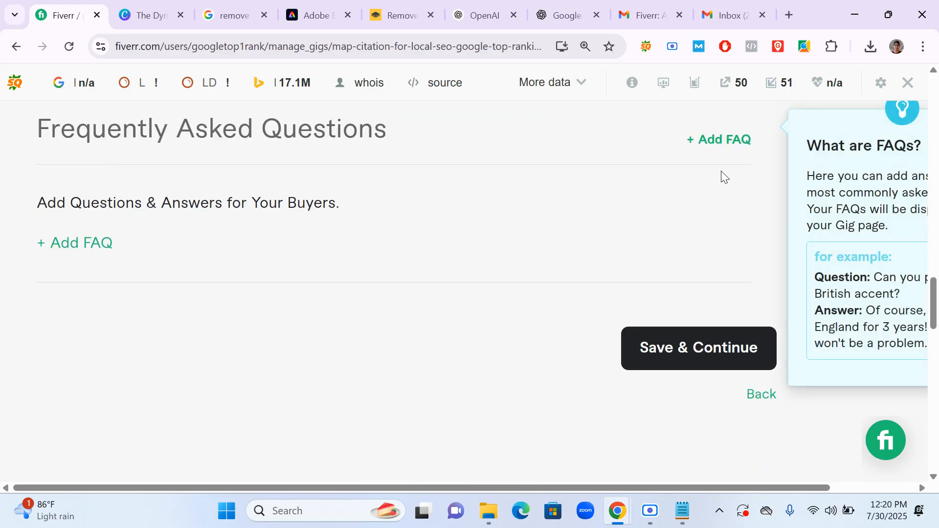
left_click(715, 141)
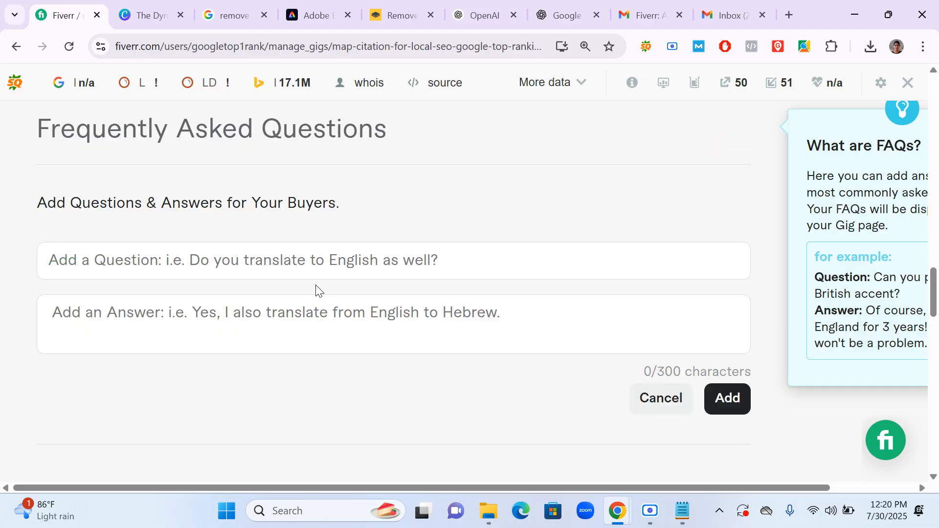
left_click(307, 261)
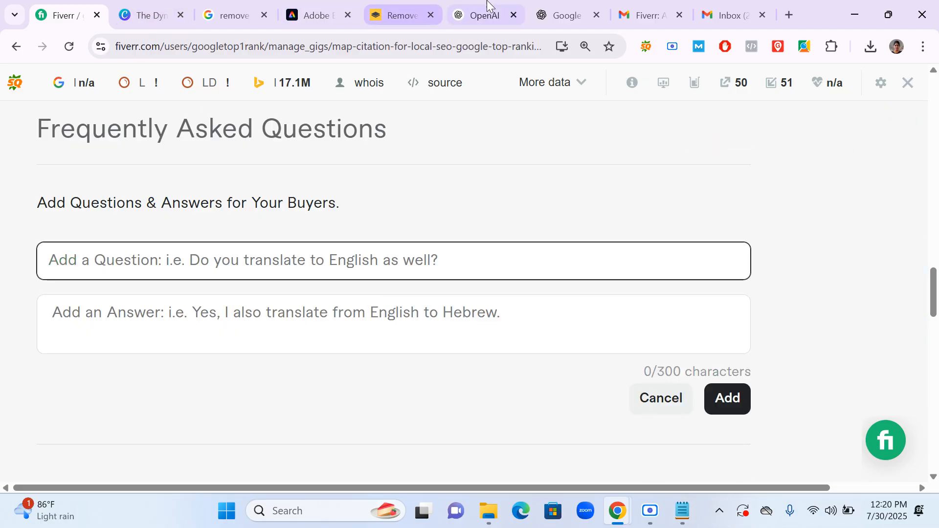
Switch to the ChatGPT conversation and copy all the FAQ questions and answers, from "What are Google Map Citations?" through the areas-to-target answer.
left_click(567, 15)
scroll(362, 248, "down", 10)
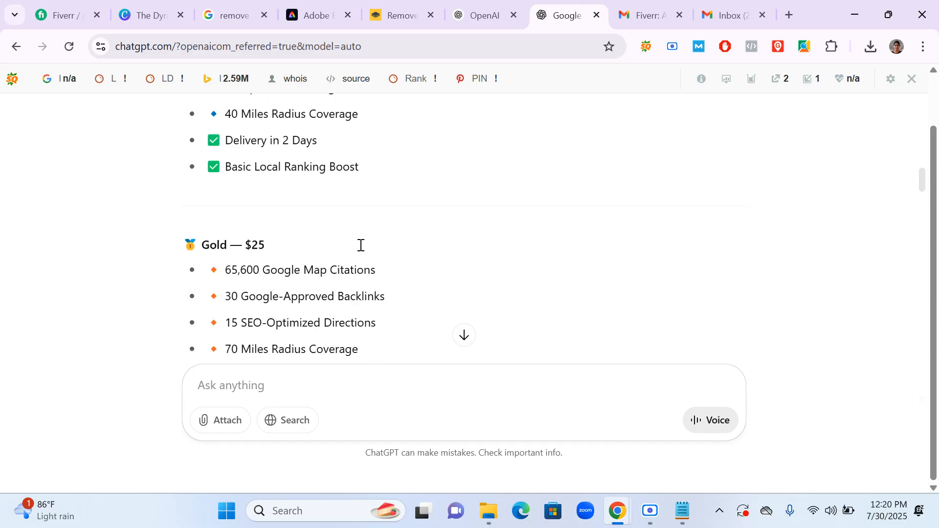
scroll(362, 247, "down", 12)
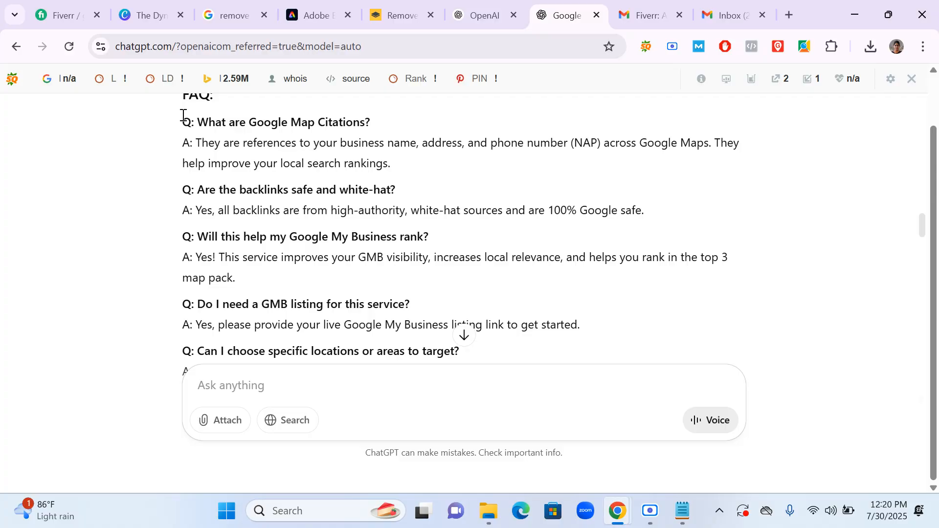
left_click_drag(184, 114, 596, 301)
key("ctrl+c")
scroll(421, 299, "down", 2)
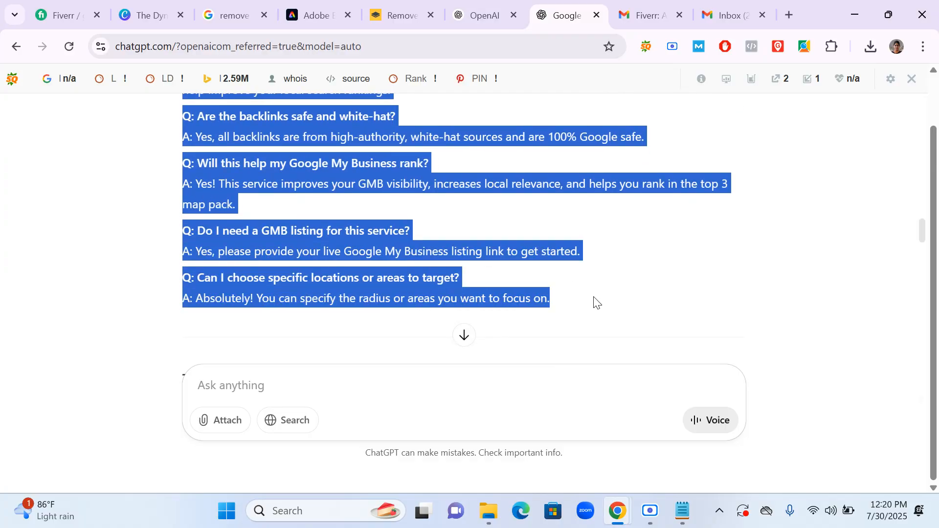
Switch to Notepad, replace the old description draft with the copied FAQ text and enlarge the text display.
left_click(691, 509)
left_click(415, 346)
key("ctrl+a")
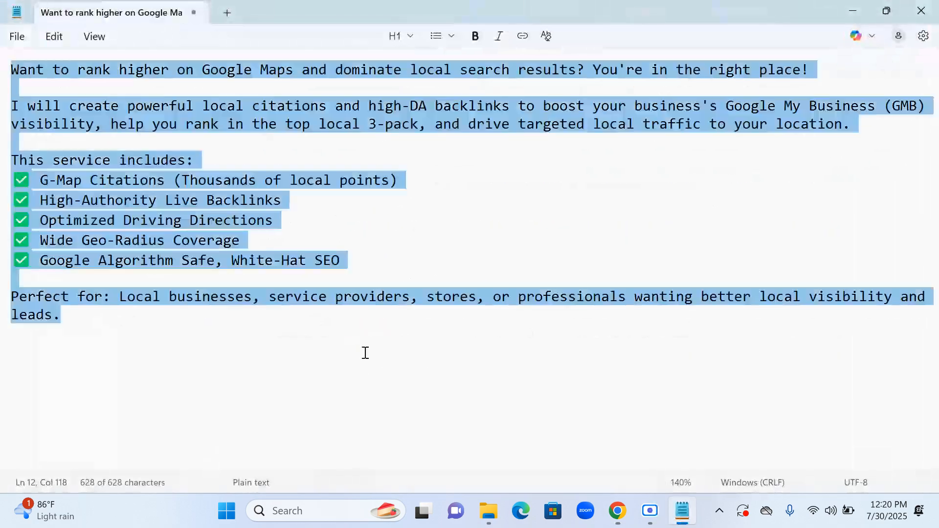
key("ctrl+v")
scroll(225, 233, "up", 1, "ctrl")
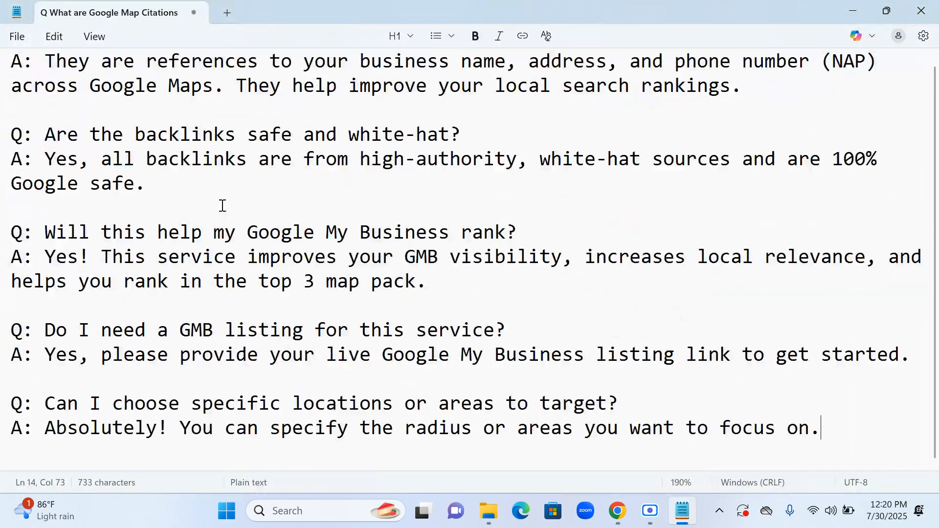
Copy the "What are Google Map Citations?" question and answer from Notepad into the answer box of the new Fiverr FAQ.
scroll(207, 229, "up", 1)
left_click(214, 159)
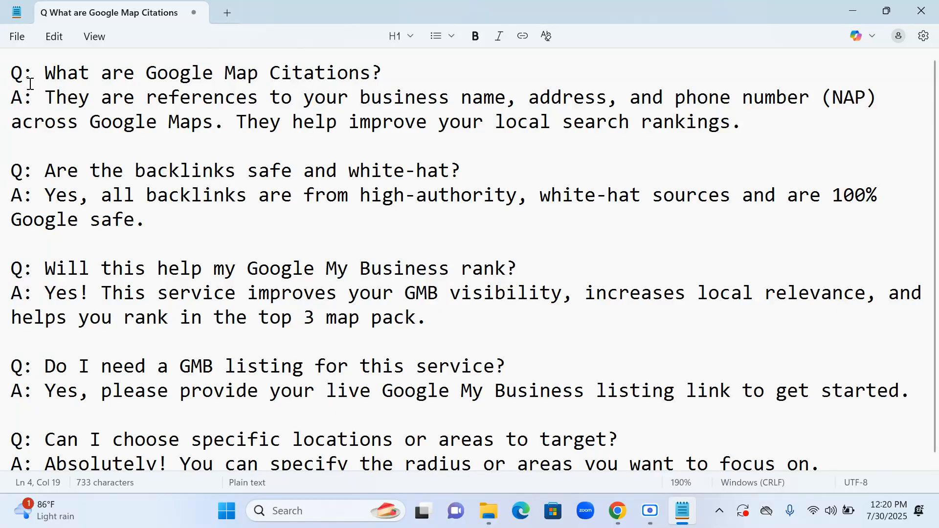
left_click_drag(5, 74, 562, 128)
key("ctrl+c")
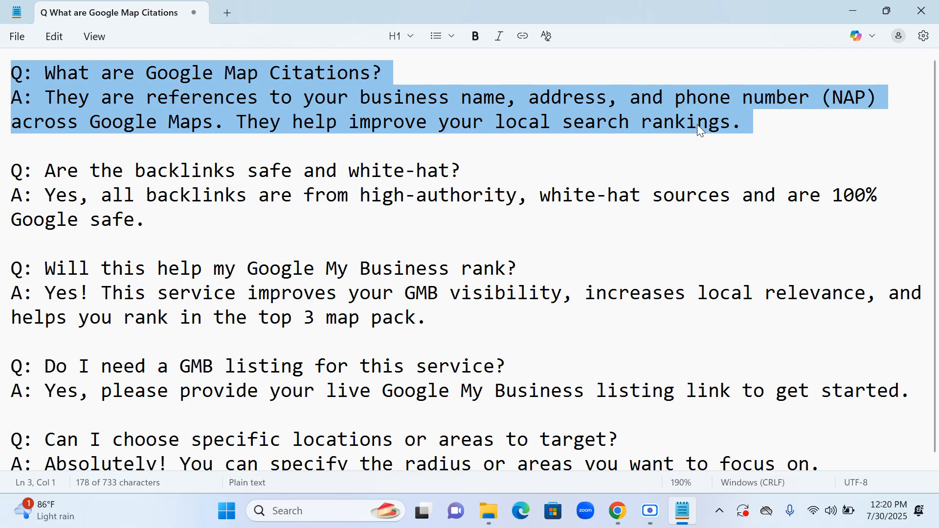
left_click(853, 10)
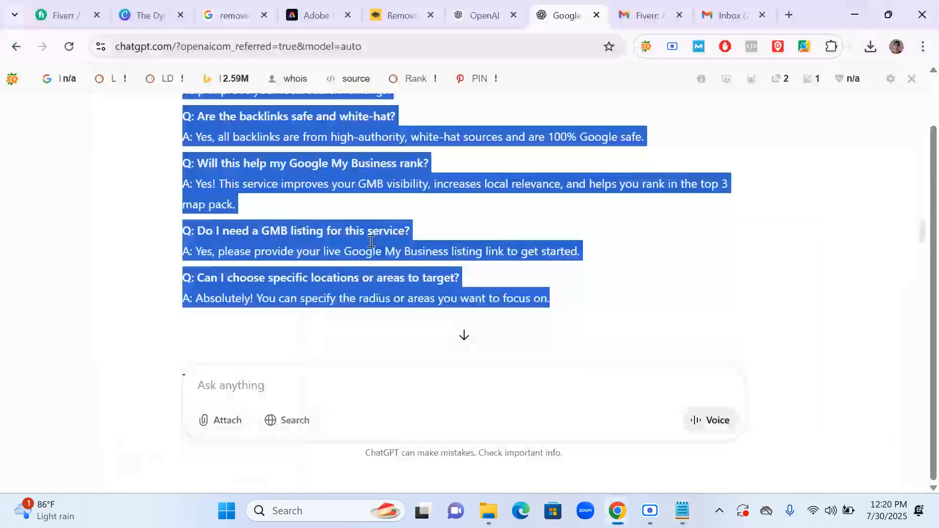
left_click(58, 13)
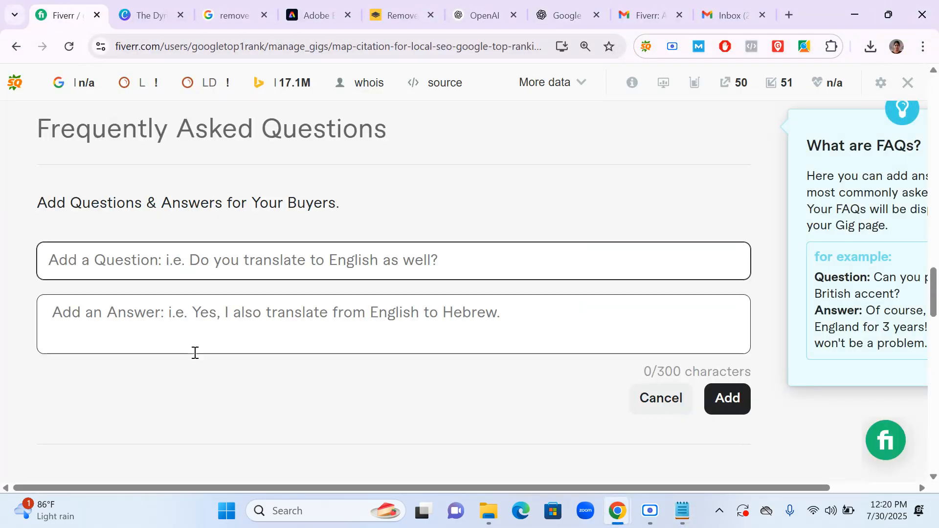
left_click(185, 341)
key("ctrl+v")
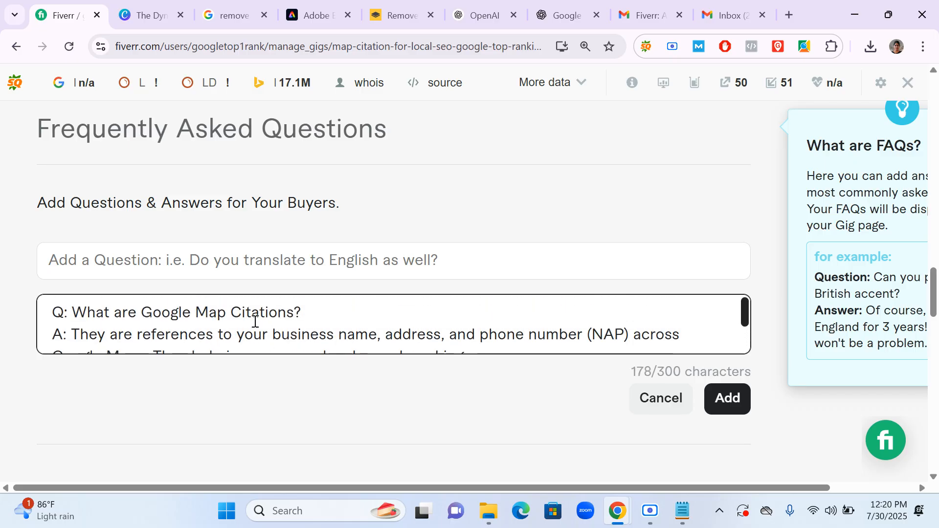
Move "What are Google Map Citations?" from the answer text into the FAQ's question field.
left_click_drag(304, 309, 74, 309)
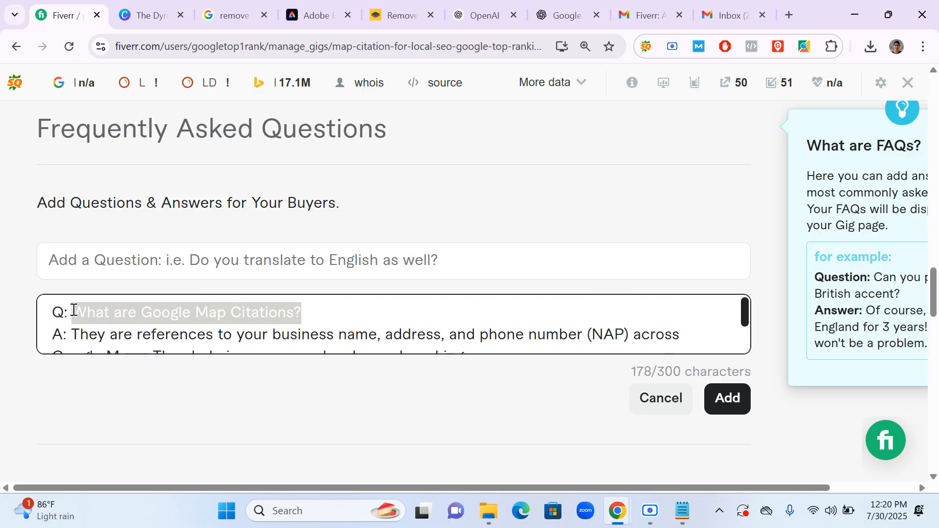
key("ctrl+x")
left_click(137, 256)
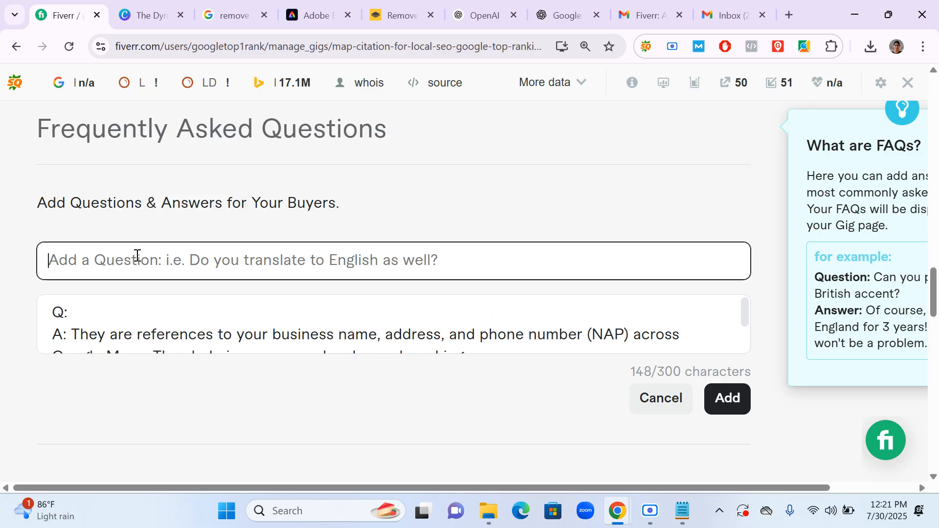
key("ctrl+v")
Remove the leftover "Q:" and "A:" labels from the Google Map Citations answer and add the FAQ to the gig.
left_click_drag(93, 314, 10, 332)
key("BackSpace")
key("BackSpace")
key("BackSpace")
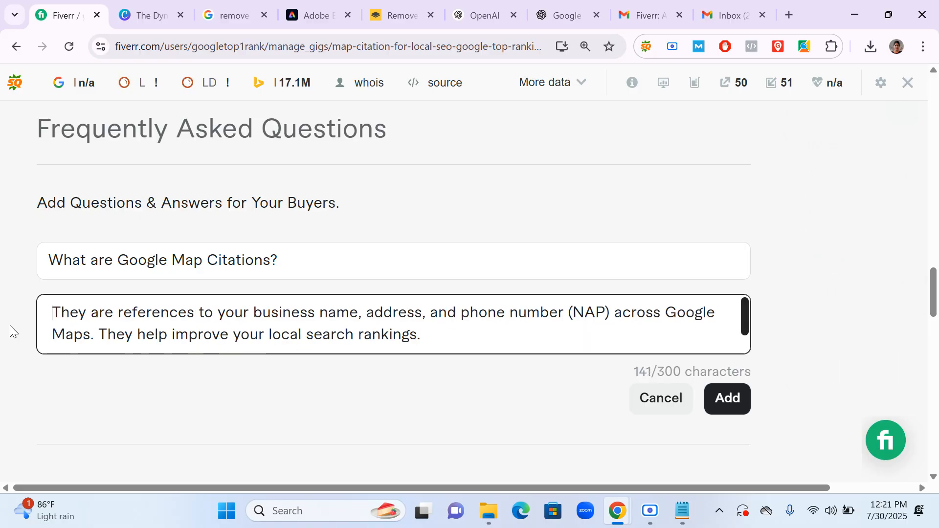
left_click(734, 400)
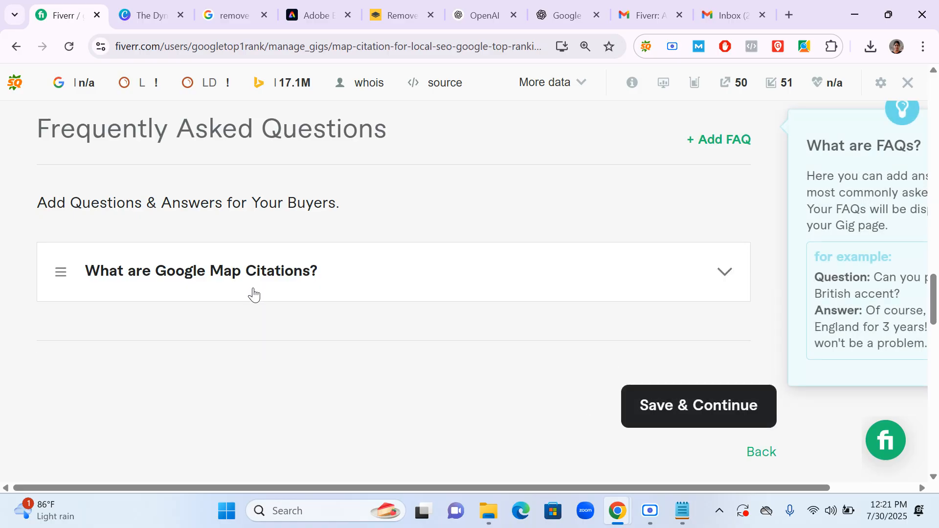
Start another FAQ and copy the "Are the backlinks safe and white-hat?" question and answer from Notepad into its answer box.
left_click(695, 146)
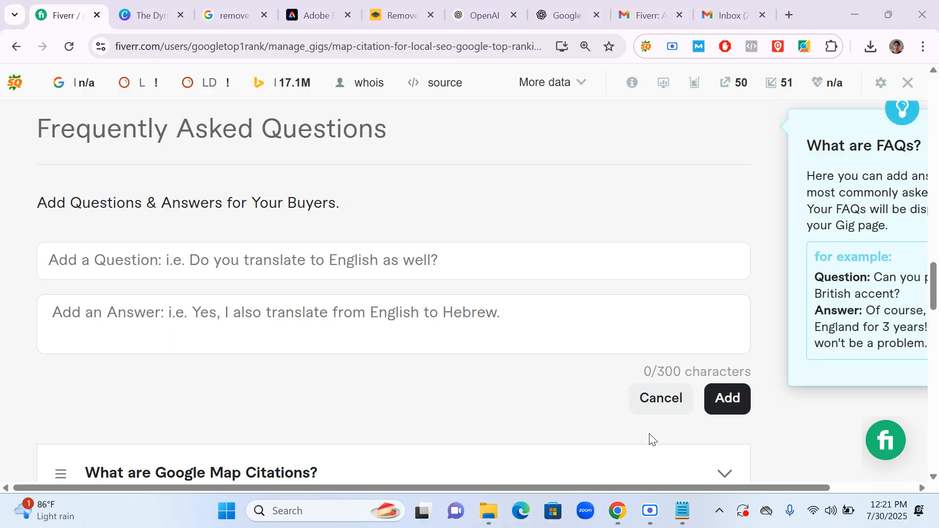
left_click(683, 511)
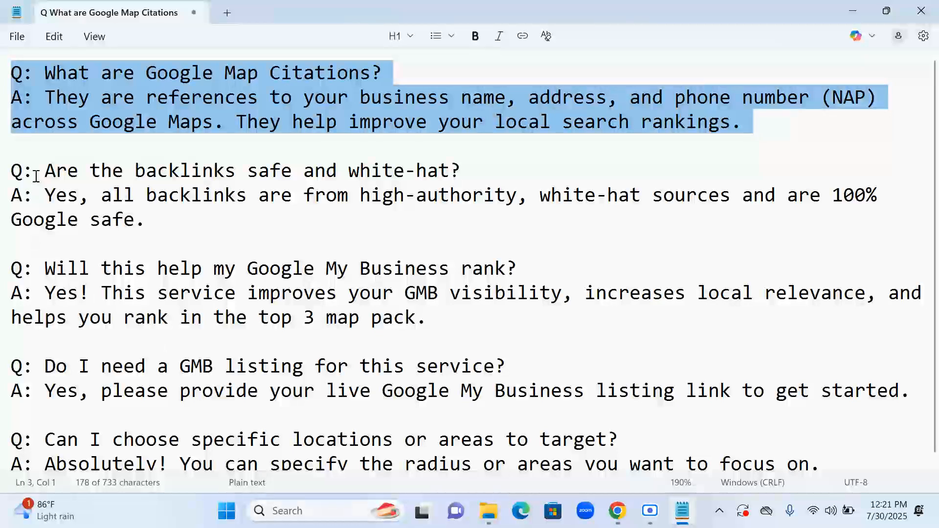
left_click_drag(43, 169, 185, 223)
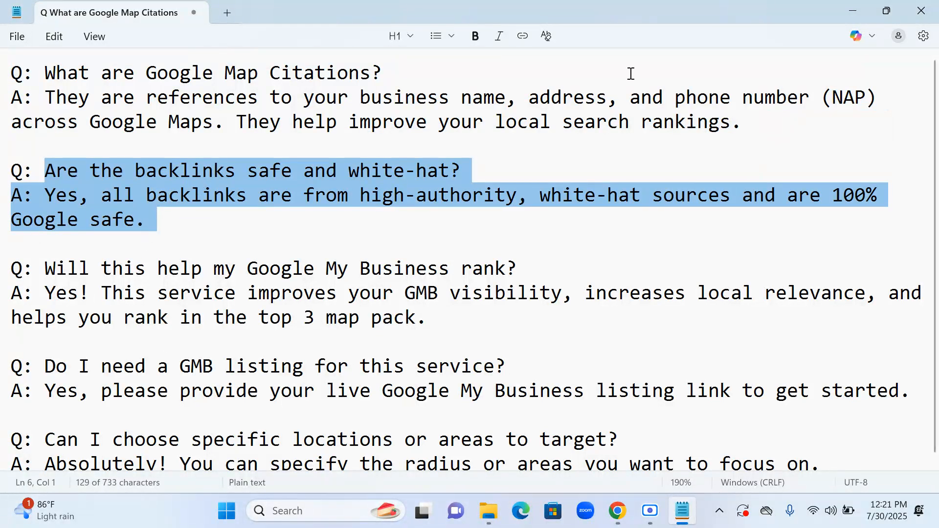
left_click(853, 11)
left_click(134, 312)
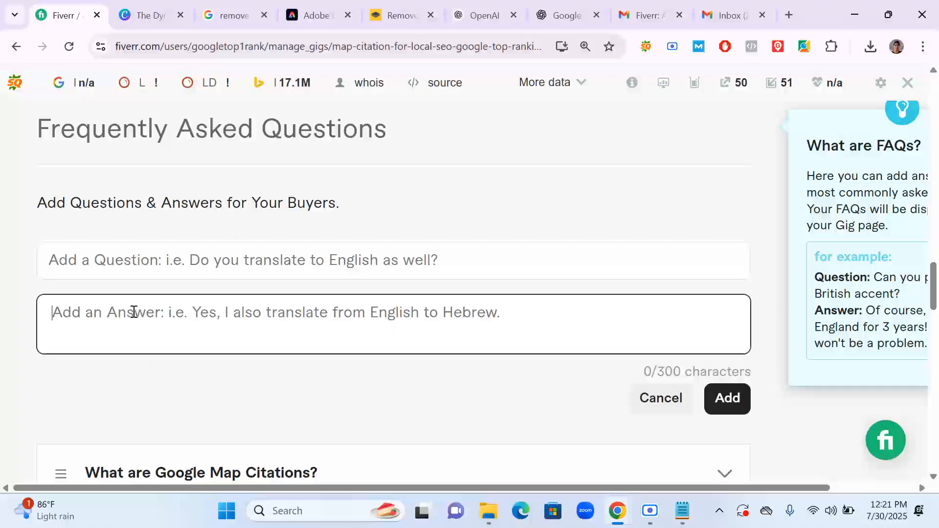
key("ctrl+v")
scroll(313, 317, "up", 1)
Move "Are the backlinks safe and white-hat?" from the answer text into the FAQ's question field.
double_click(318, 312)
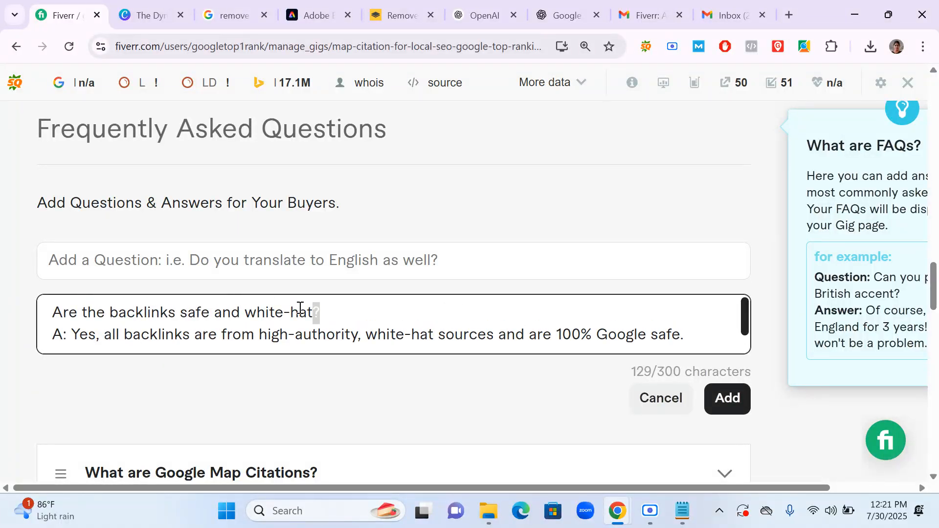
left_click_drag(320, 312, 34, 323)
key("ctrl+x")
left_click(111, 258)
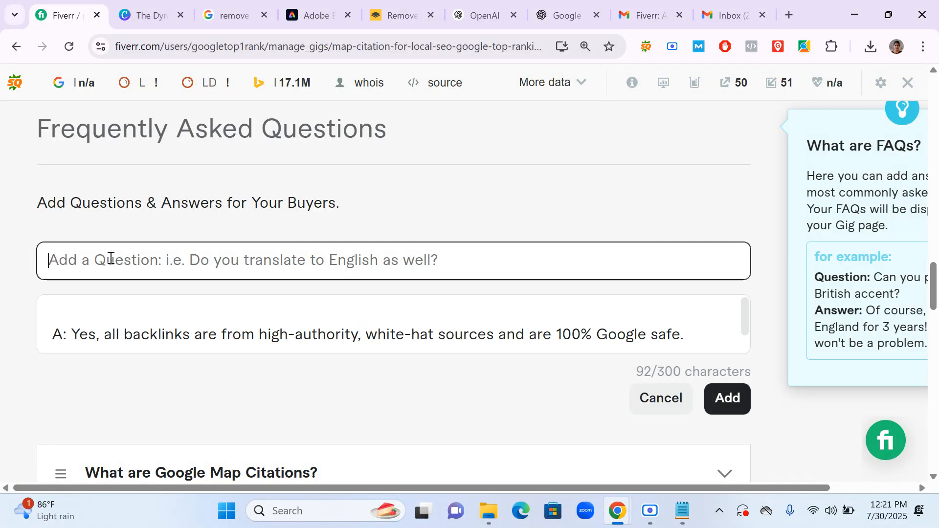
key("ctrl+v")
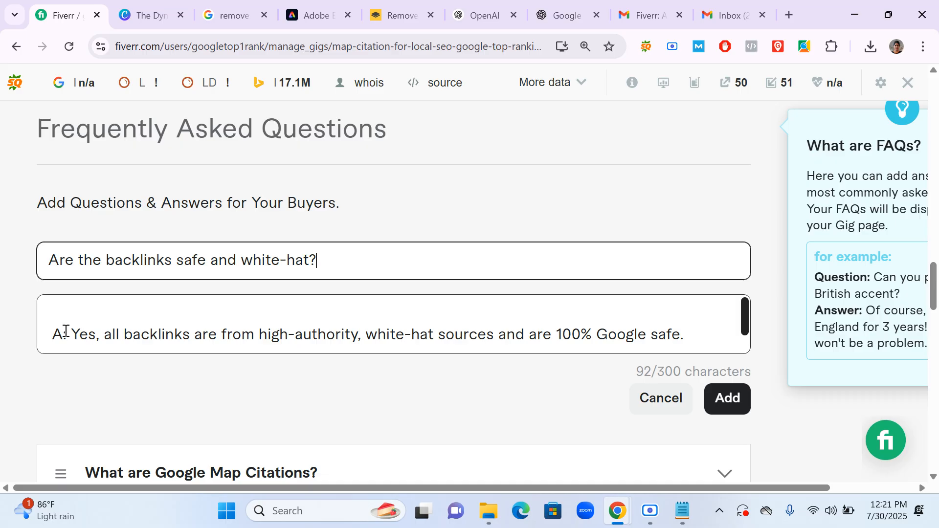
Remove the "A:" label and blank line from the backlinks answer, keep its ending "Google safe.", and add the FAQ to the gig.
left_click_drag(69, 334, 24, 326)
key("BackSpace")
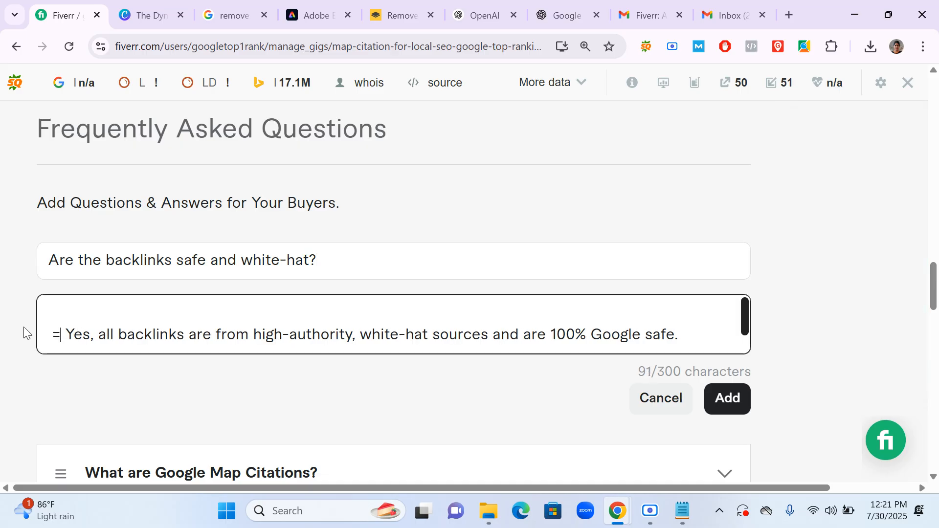
key("BackSpace")
mouse_move(254, 320)
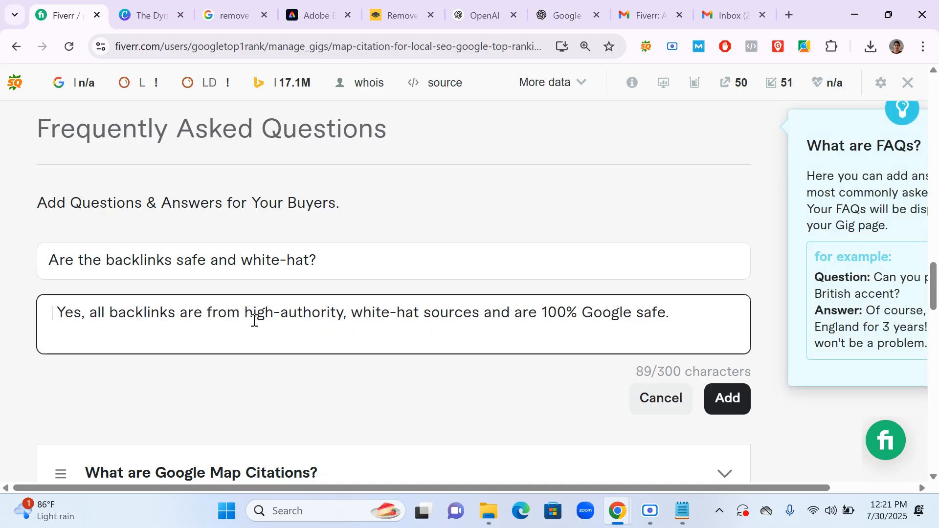
key("BackSpace")
key("BackSpace")
key("BackSpace")
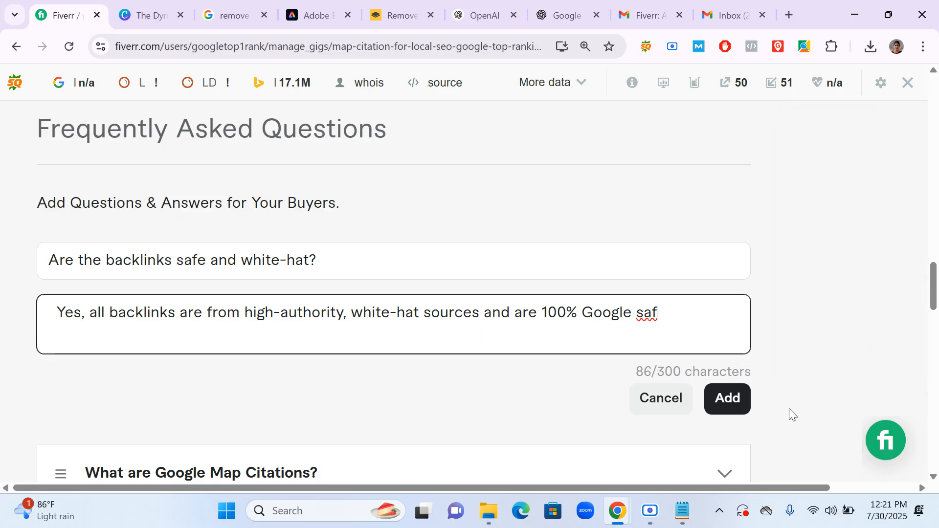
type("e.")
left_click(723, 397)
Start another FAQ and copy the "Will this help my Google My Business rank?" question and answer from Notepad into its answer box.
left_click(702, 152)
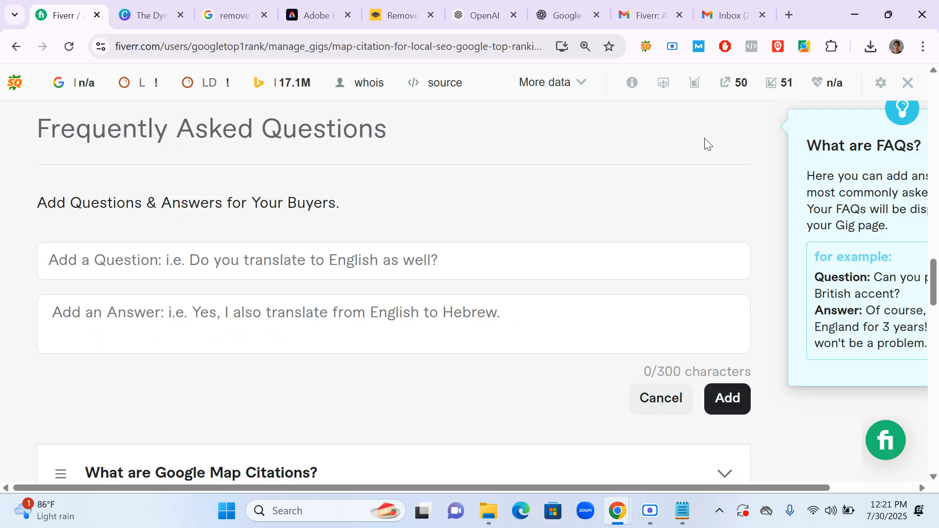
left_click(682, 510)
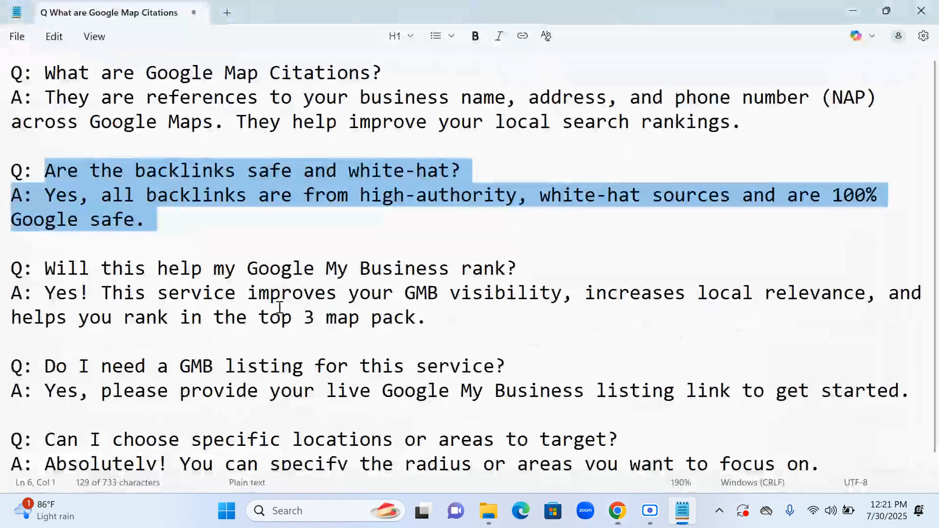
left_click_drag(43, 266, 444, 317)
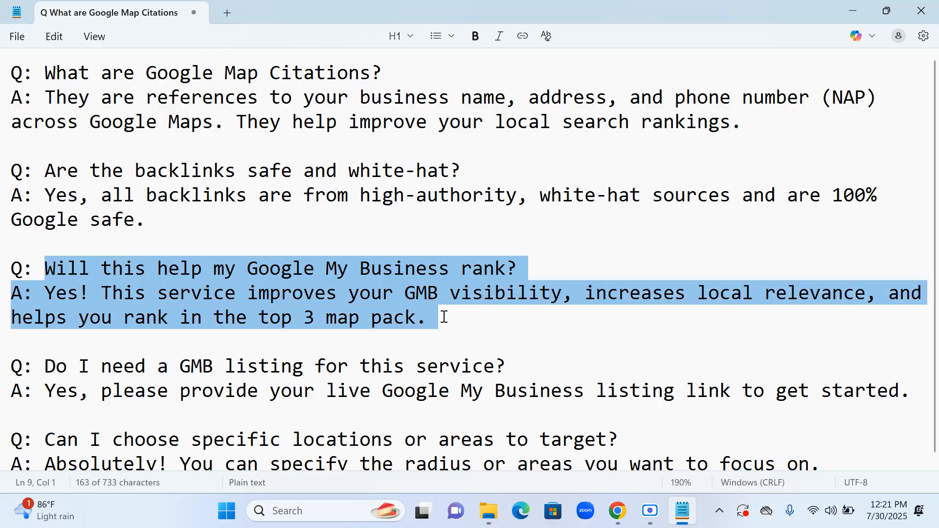
left_click(852, 10)
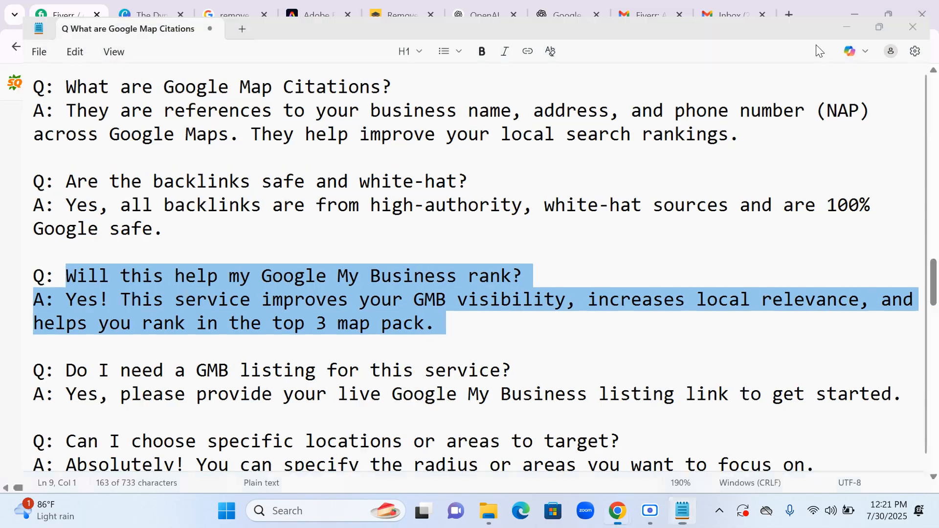
left_click(248, 314)
key("ctrl+v")
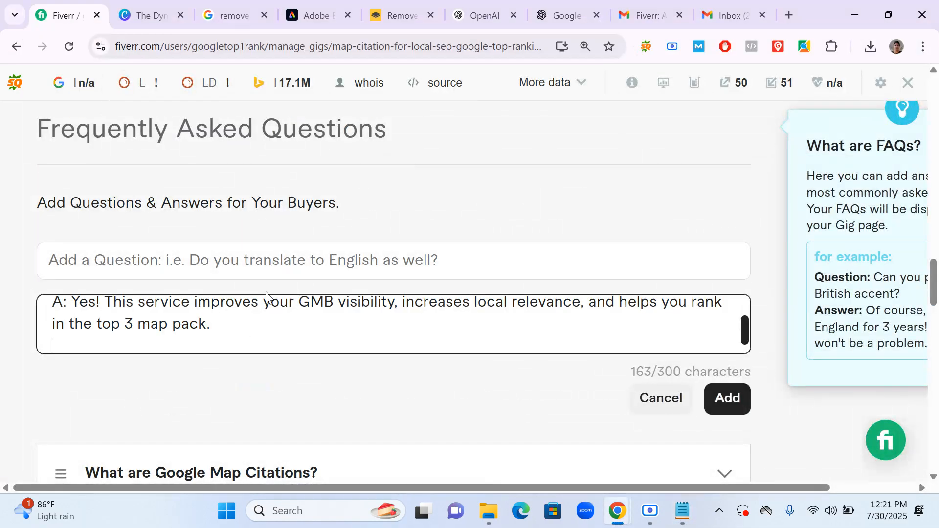
Move "Will this help my Google My Business rank?" from the answer text into the FAQ's question field.
scroll(234, 311, "up", 1)
left_click_drag(372, 307, 4, 311)
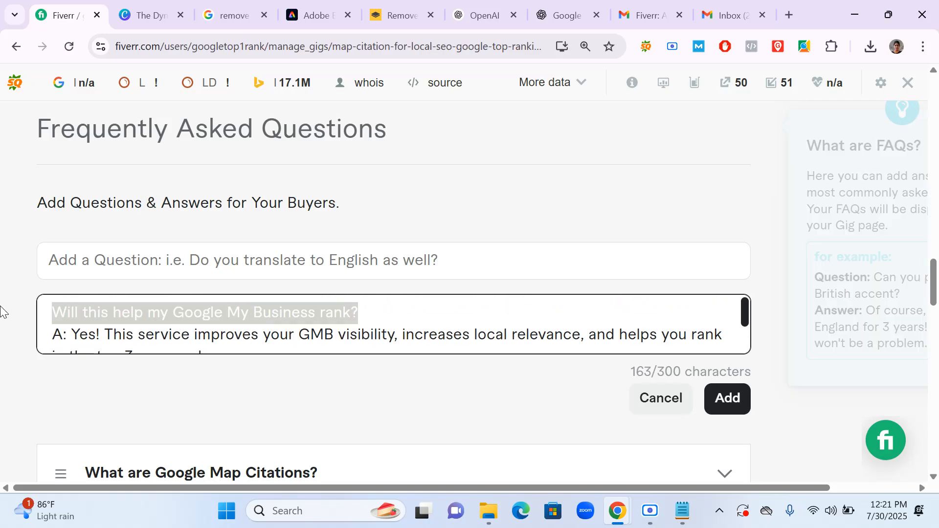
key("ctrl+x")
left_click(75, 250)
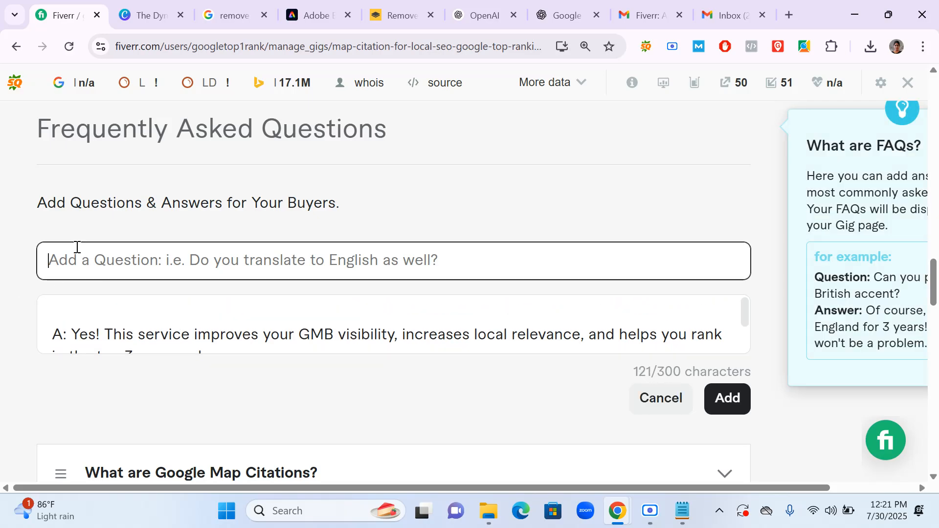
key("ctrl+v")
Remove the "A:" label and blank line from the Google My Business rank answer and add the FAQ to the gig.
left_click_drag(74, 332, 22, 299)
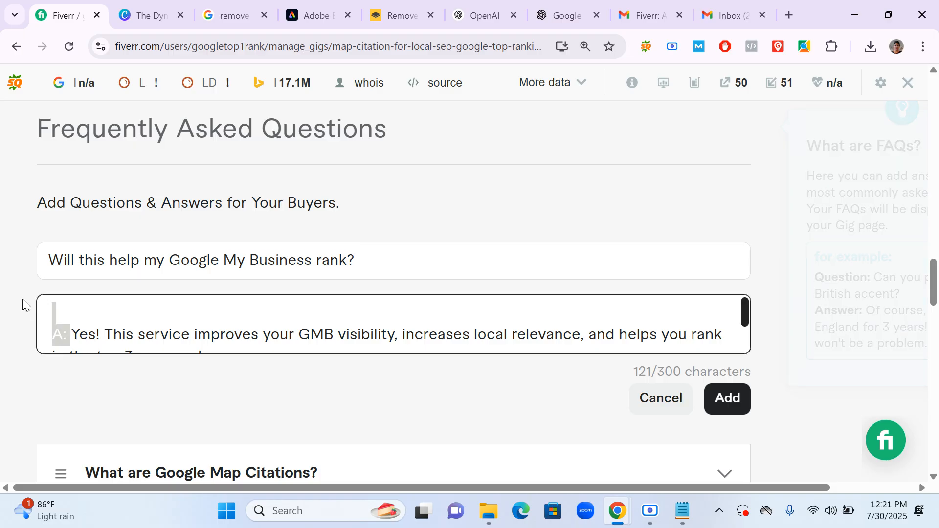
key("BackSpace")
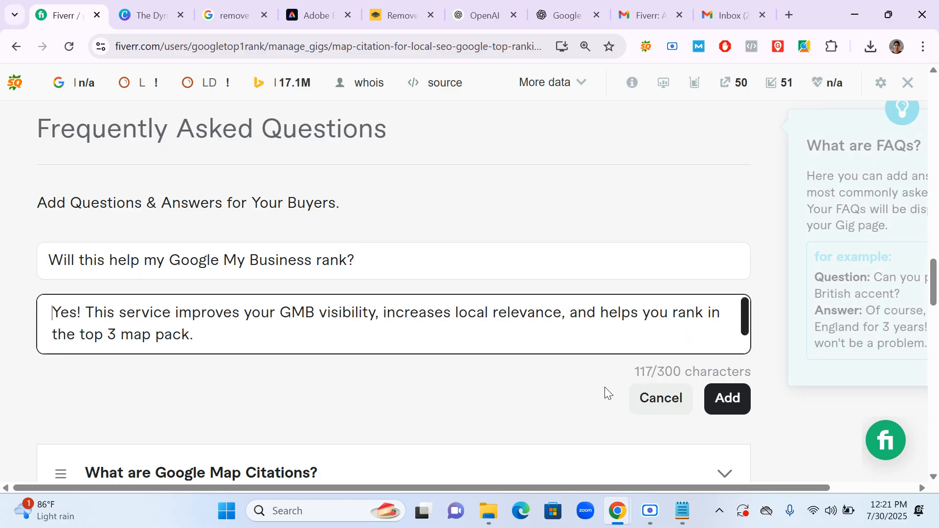
left_click(717, 391)
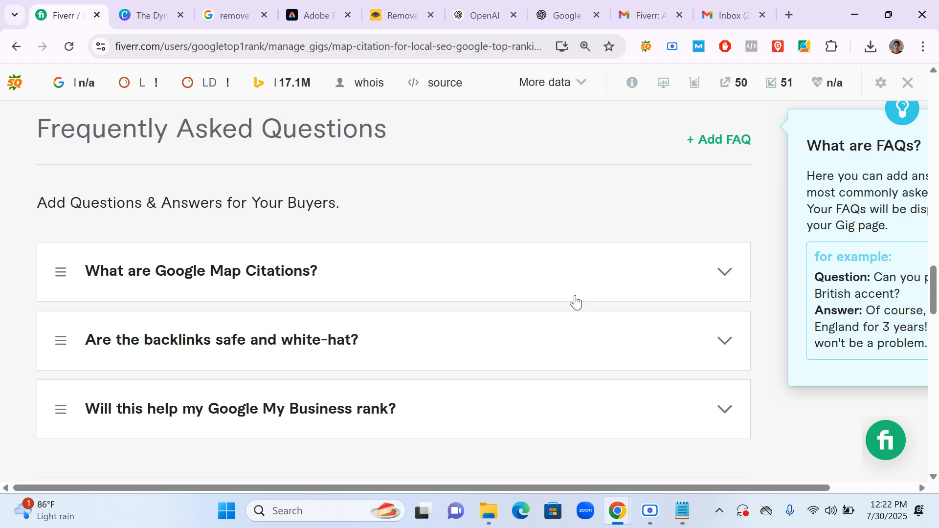
Start another FAQ and copy the "Do I need a GMB listing for this service?" question and answer from Notepad into its answer box.
scroll(443, 213, "down", 2)
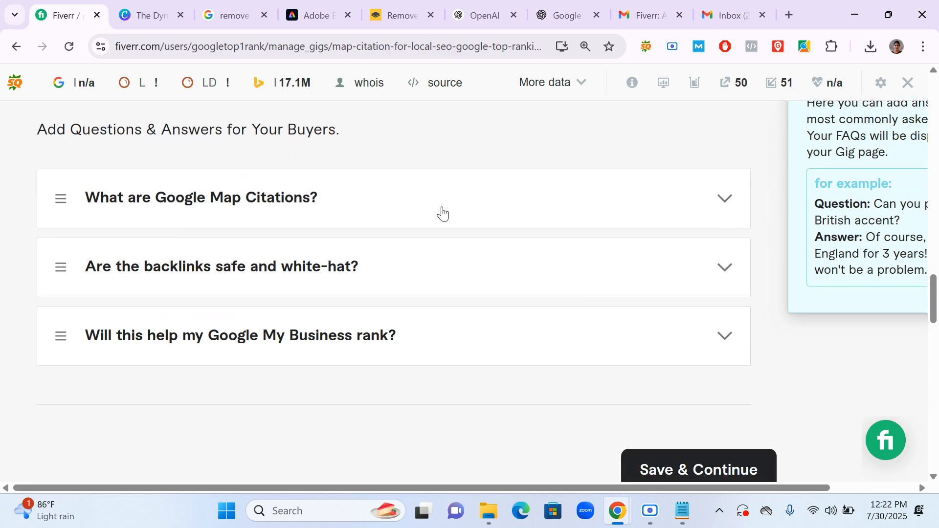
scroll(682, 342, "down", 4)
scroll(670, 292, "up", 4)
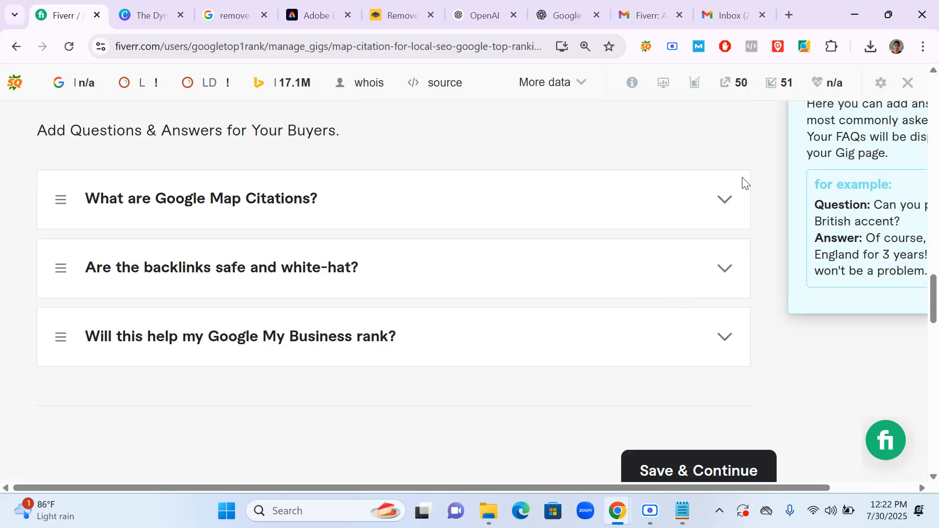
scroll(739, 220, "up", 4)
left_click(732, 289)
scroll(488, 300, "down", 1)
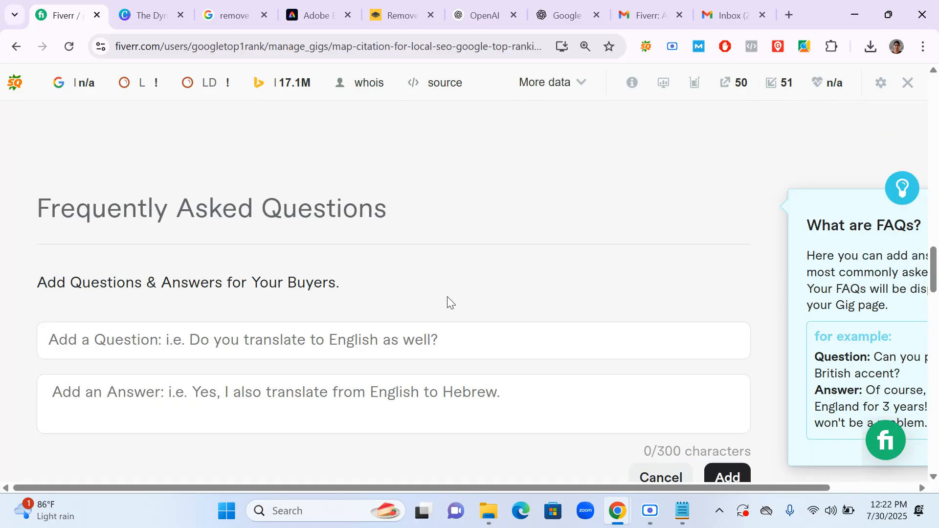
scroll(448, 304, "down", 4)
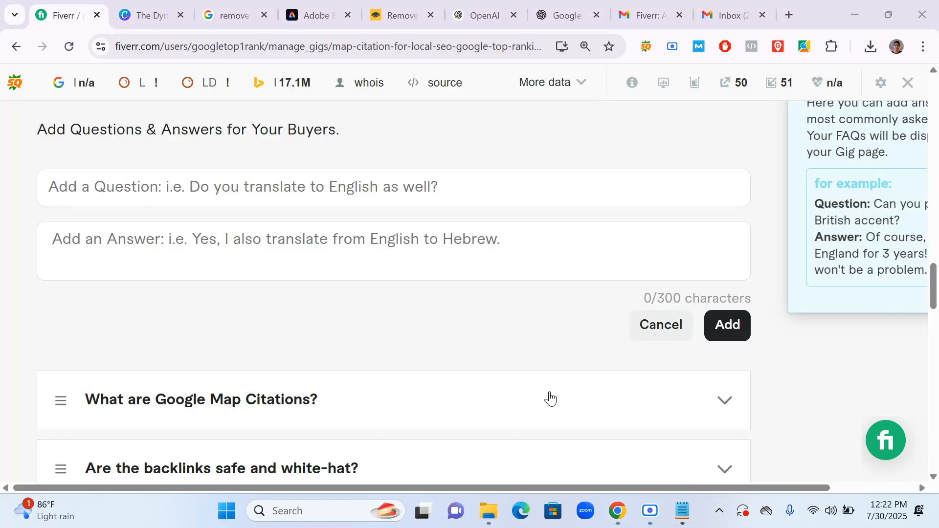
left_click(681, 511)
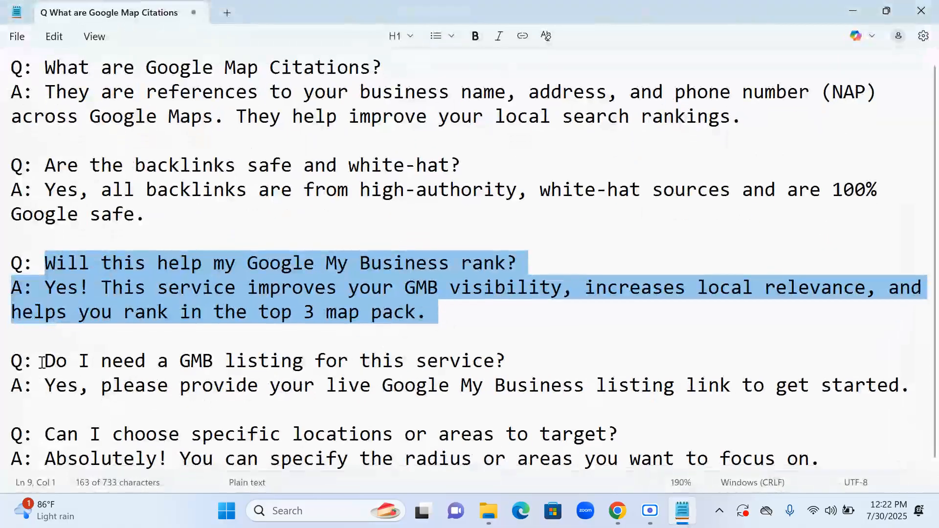
left_click_drag(42, 362, 932, 388)
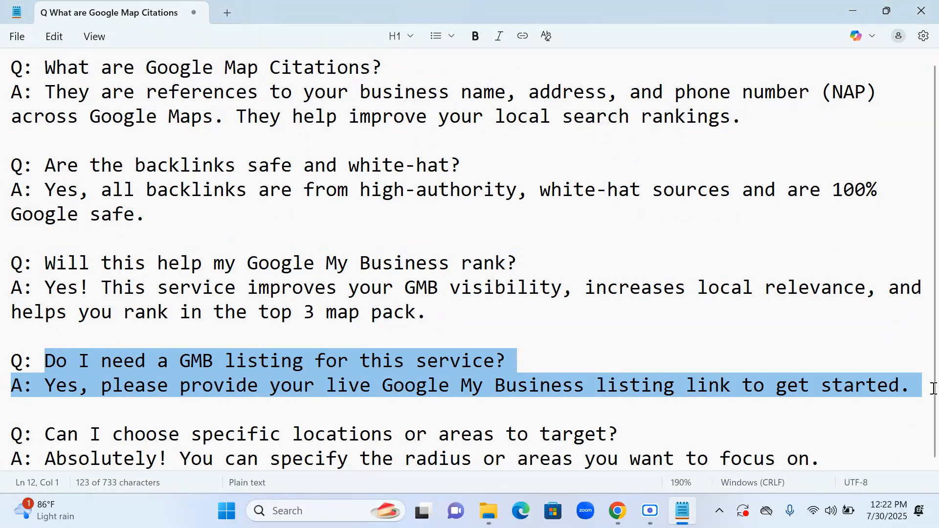
left_click(852, 11)
left_click(198, 252)
key("ctrl+v")
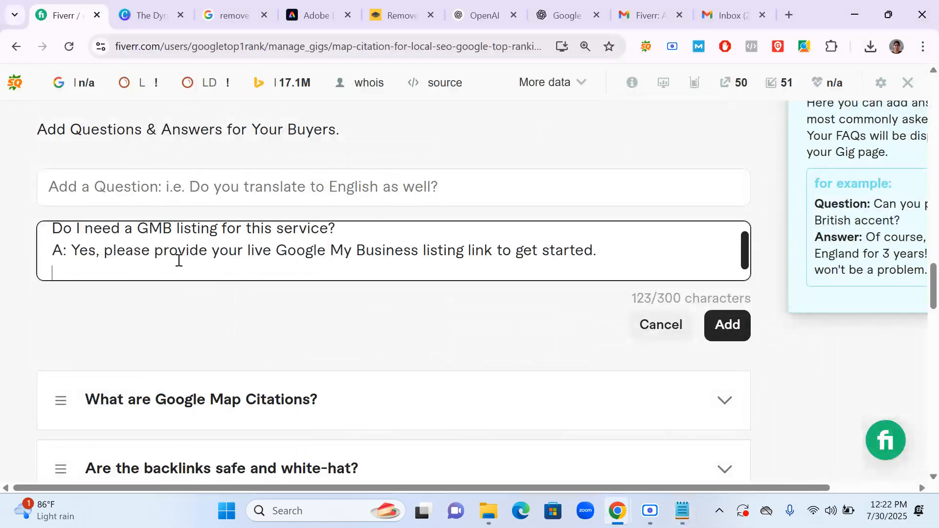
Move "Do I need a GMB listing for this service?" from the answer text into the FAQ's question field.
left_click_drag(330, 228, 54, 231)
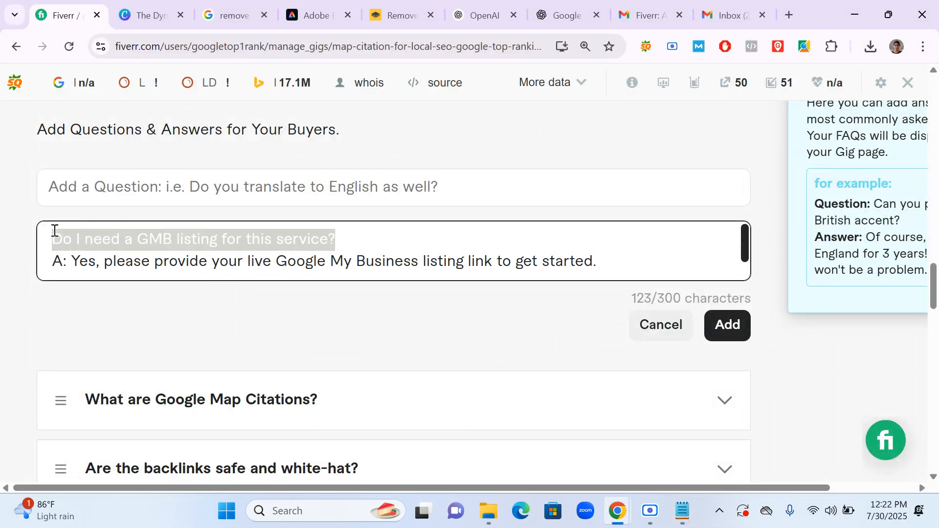
key("ctrl+x")
left_click(177, 192)
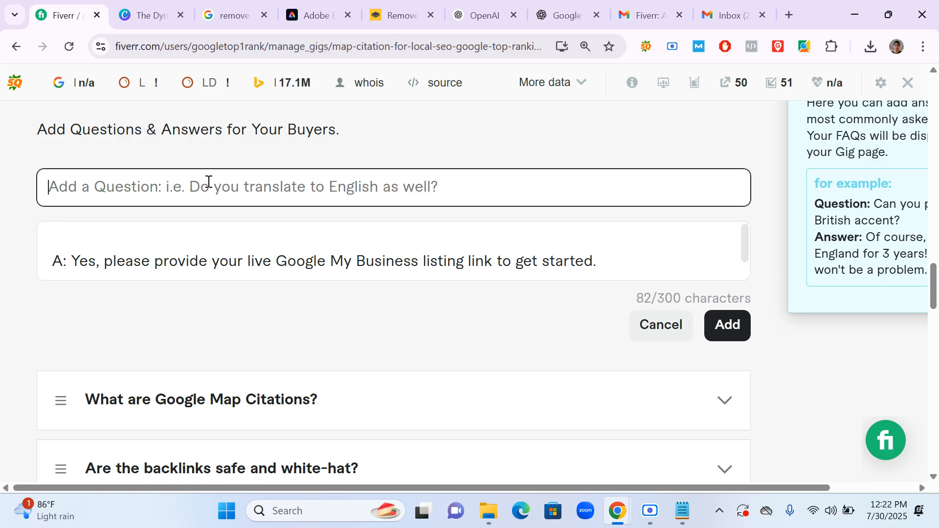
key("ctrl+v")
Remove the "A:" label and blank line from the GMB listing answer and add the FAQ to the gig.
left_click_drag(71, 259, 13, 255)
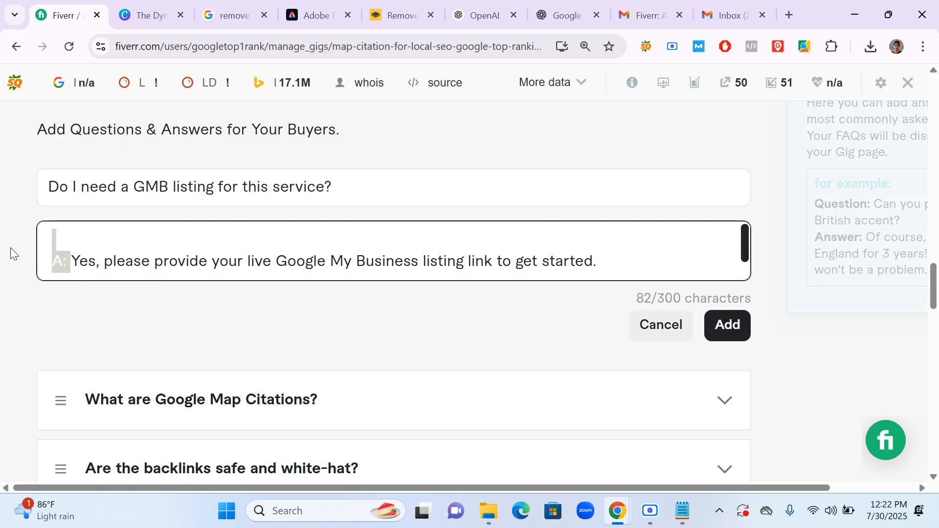
key("BackSpace")
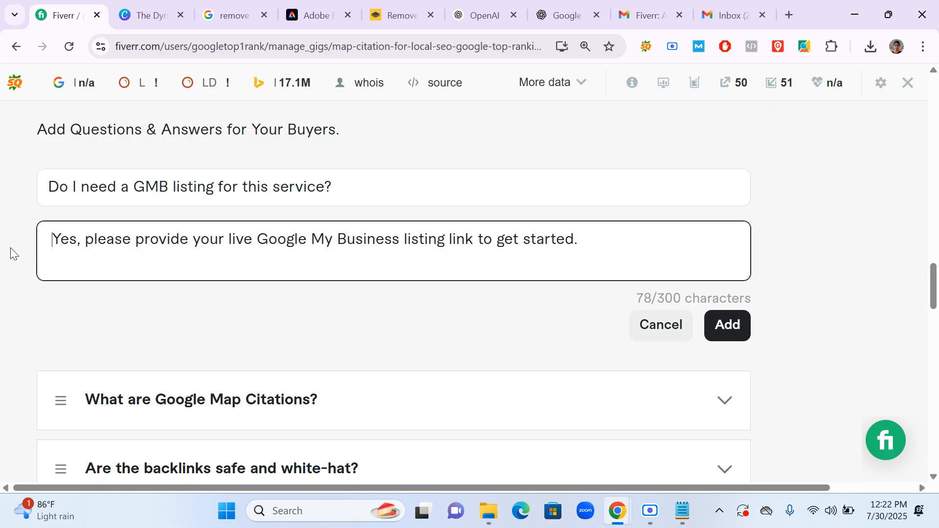
left_click(734, 326)
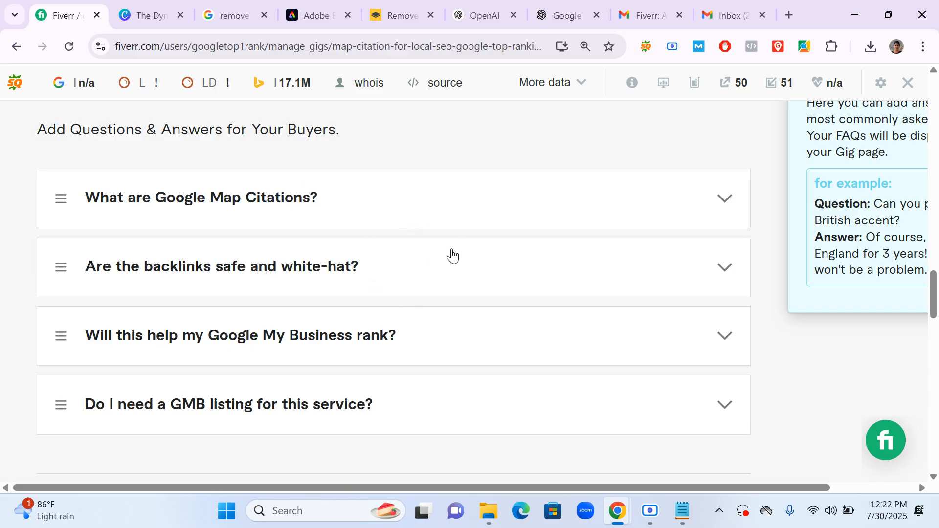
Copy the "Can I choose specific locations or areas to target?" question and answer from Notepad into a new FAQ's answer box.
scroll(450, 255, "down", 3)
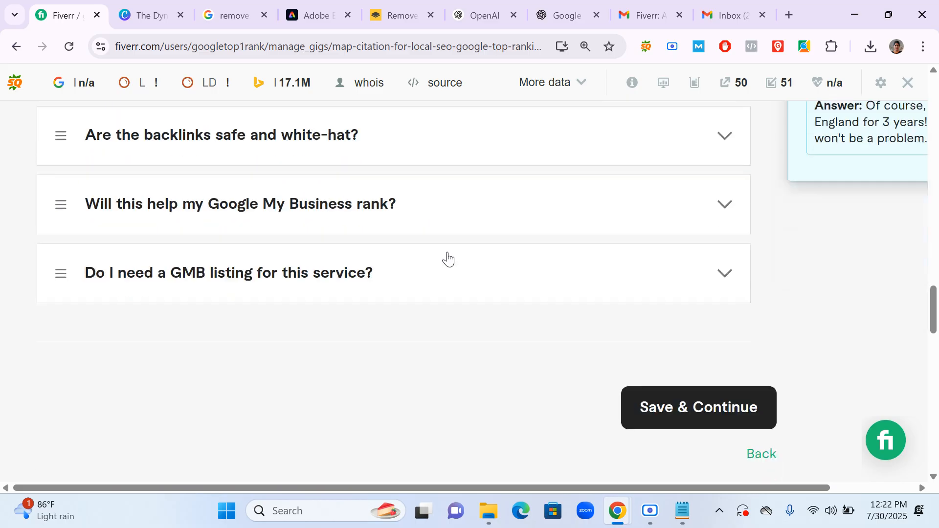
left_click(683, 512)
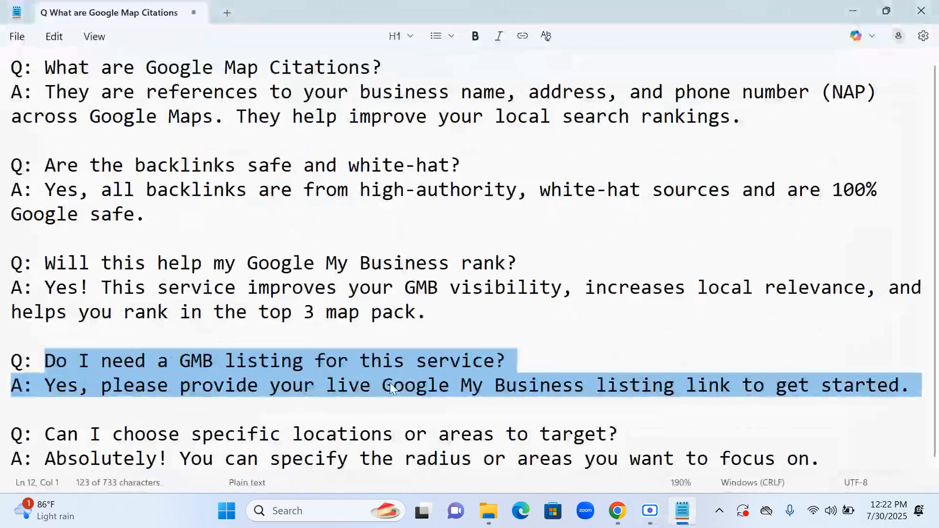
left_click_drag(39, 440, 819, 477)
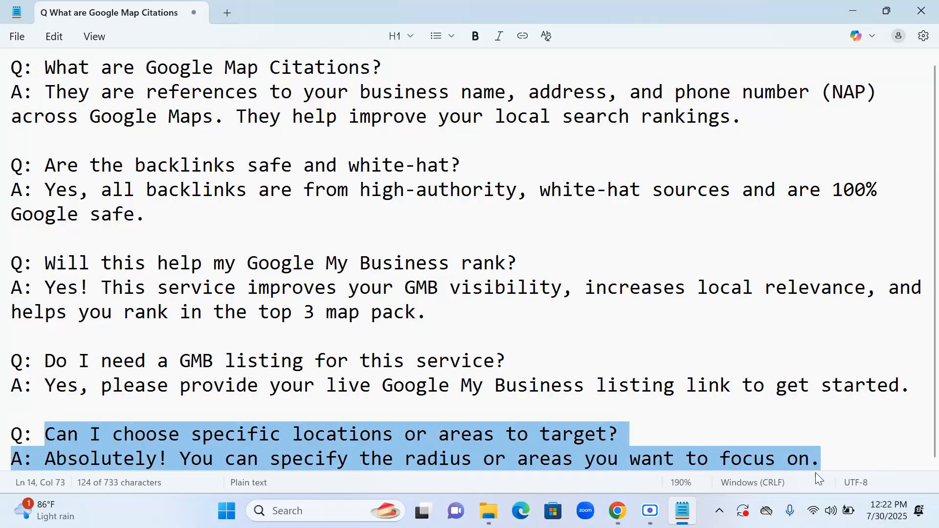
left_click(852, 11)
scroll(697, 153, "up", 1)
scroll(704, 157, "up", 6)
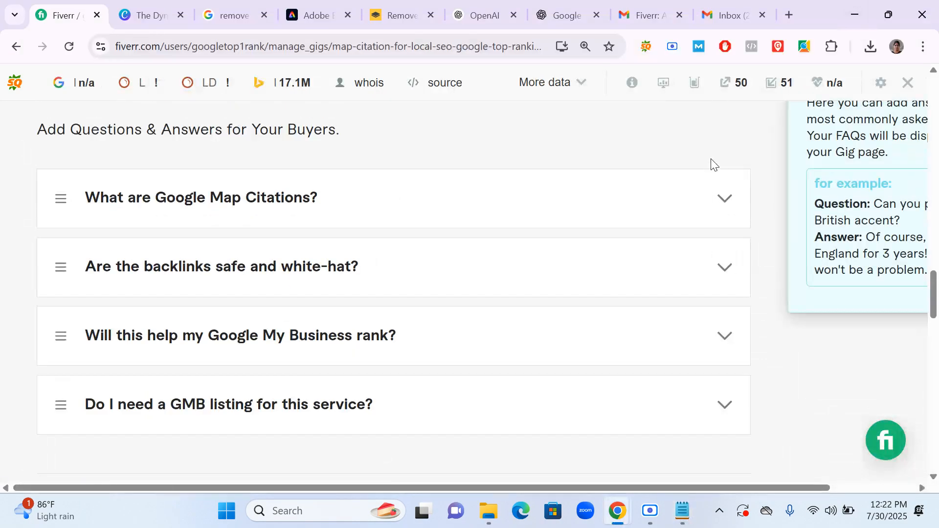
left_click(714, 288)
scroll(361, 307, "down", 3)
scroll(361, 307, "down", 1)
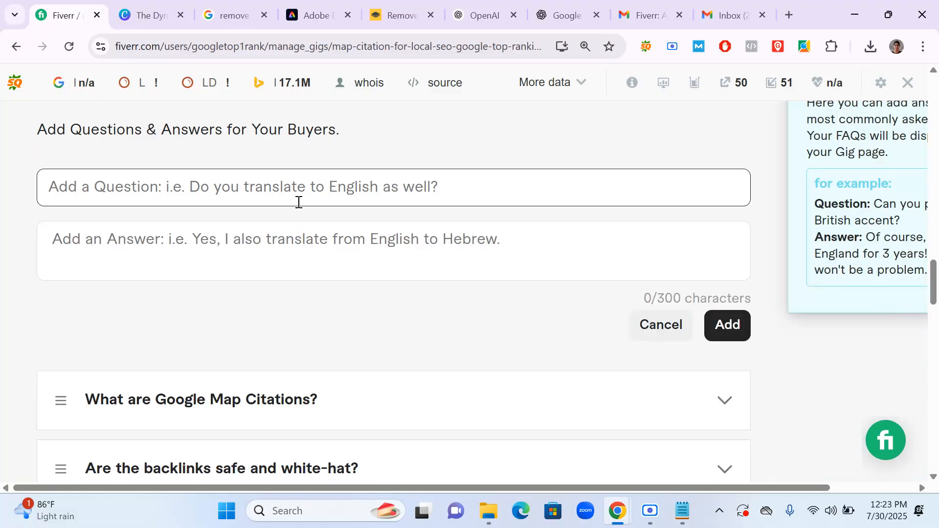
left_click(272, 253)
key("ctrl+v")
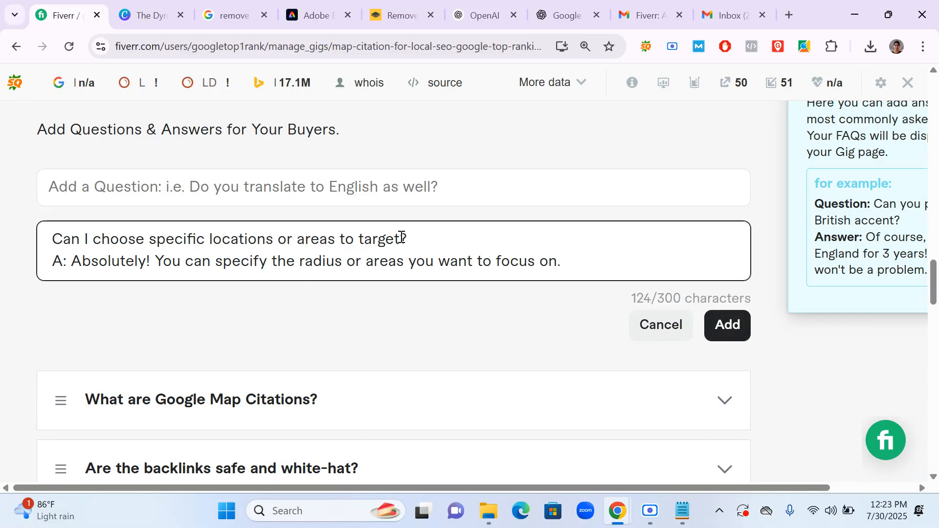
Move "Can I choose specific locations or areas to target?" from the answer text into the FAQ's question field.
left_click_drag(401, 238, 7, 240)
key("ctrl+x")
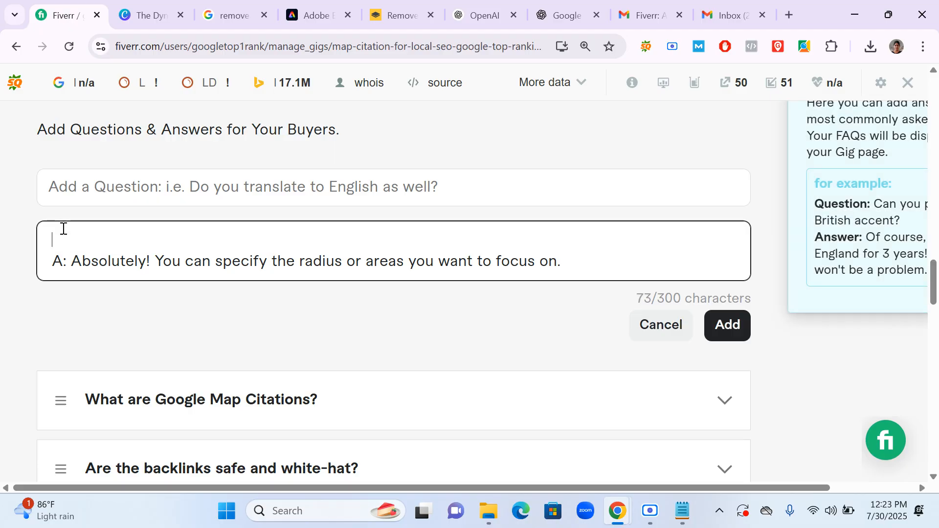
left_click(105, 186)
key("ctrl+v")
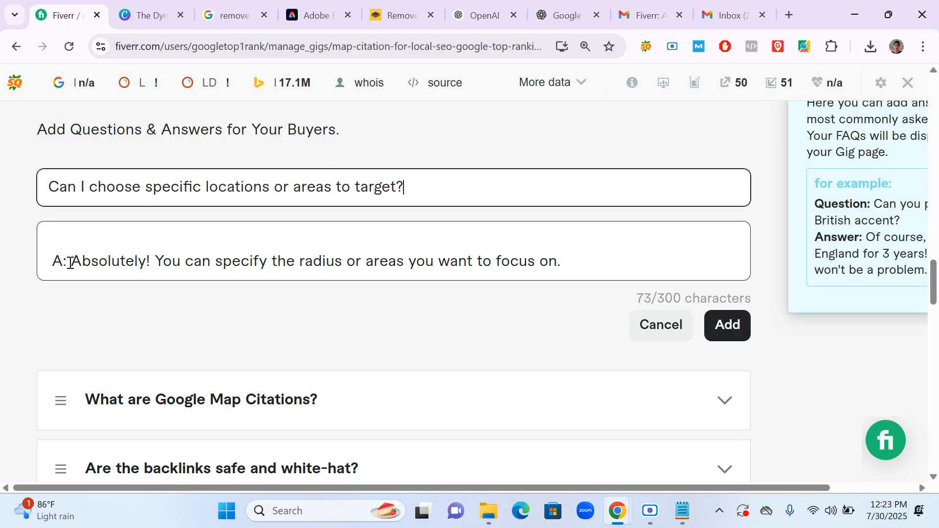
Remove the "A:" label and blank line from the target locations answer and add the FAQ to the gig.
left_click_drag(70, 262, 22, 236)
key("BackSpace")
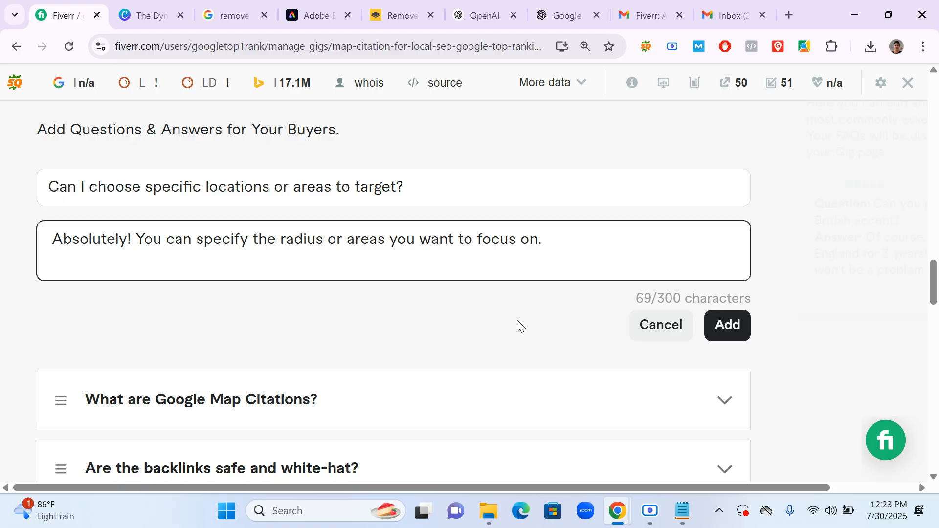
left_click(718, 327)
Save the gig's description and FAQs and continue to the buyer requirements page.
scroll(465, 280, "down", 6)
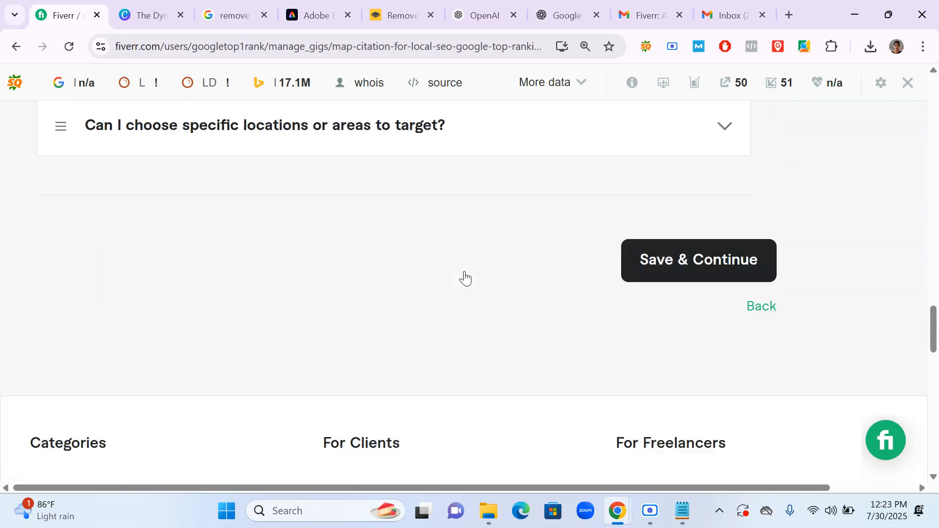
left_click(725, 247)
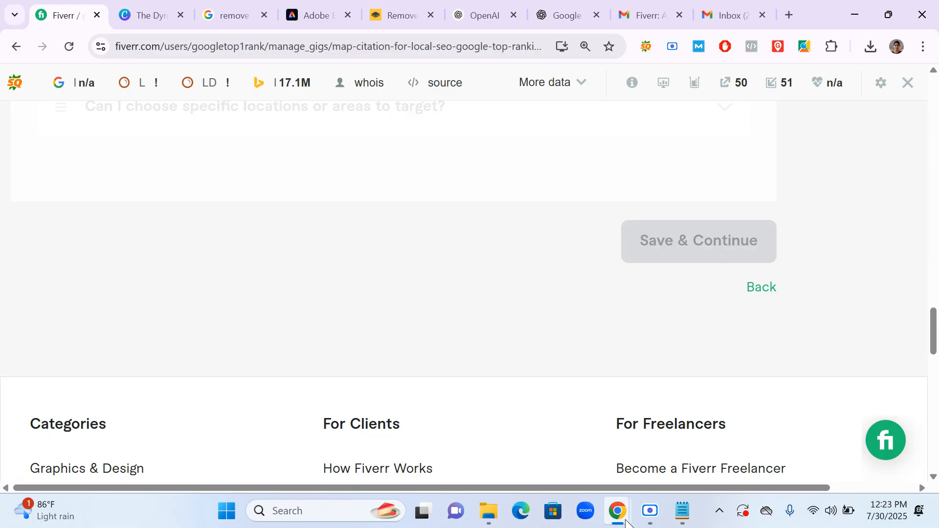
left_click(657, 508)
left_click(677, 239)
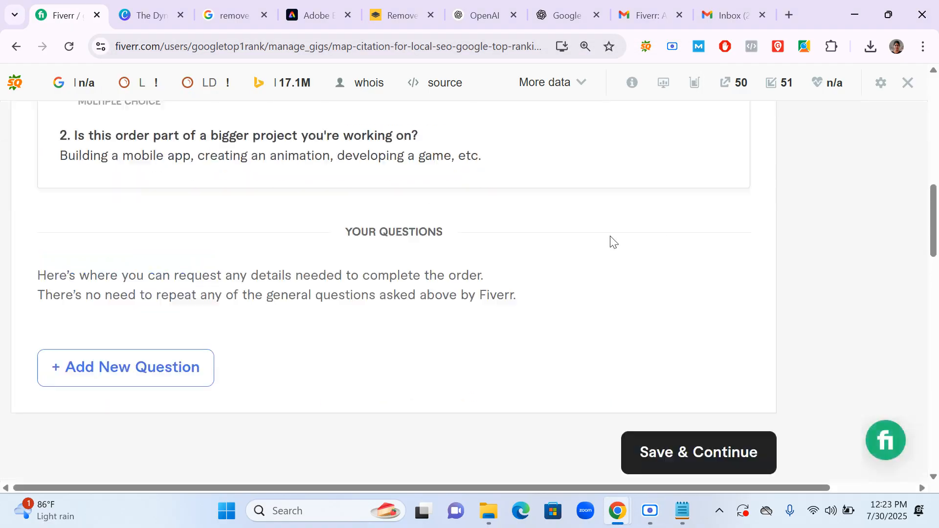
scroll(409, 279, "down", 6)
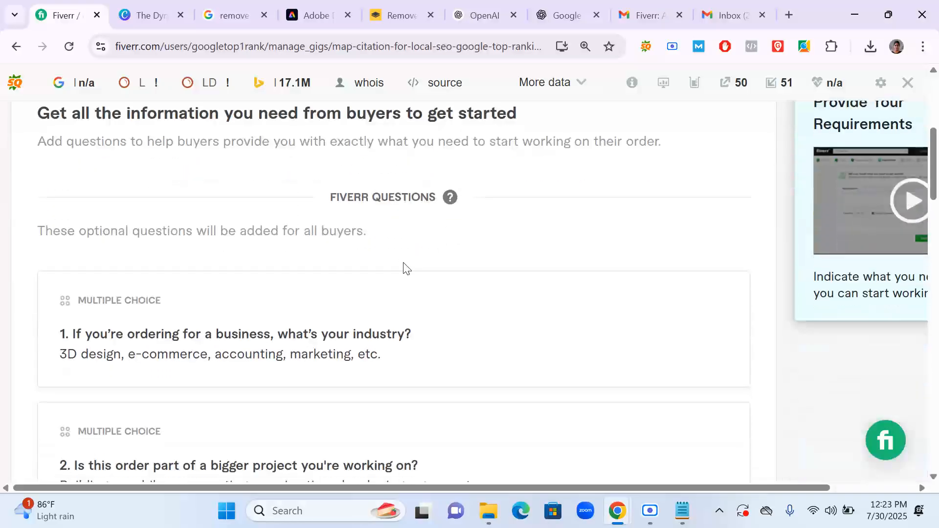
Start a new buyer requirement question under Your Questions on the gig's requirements page.
scroll(404, 268, "down", 9)
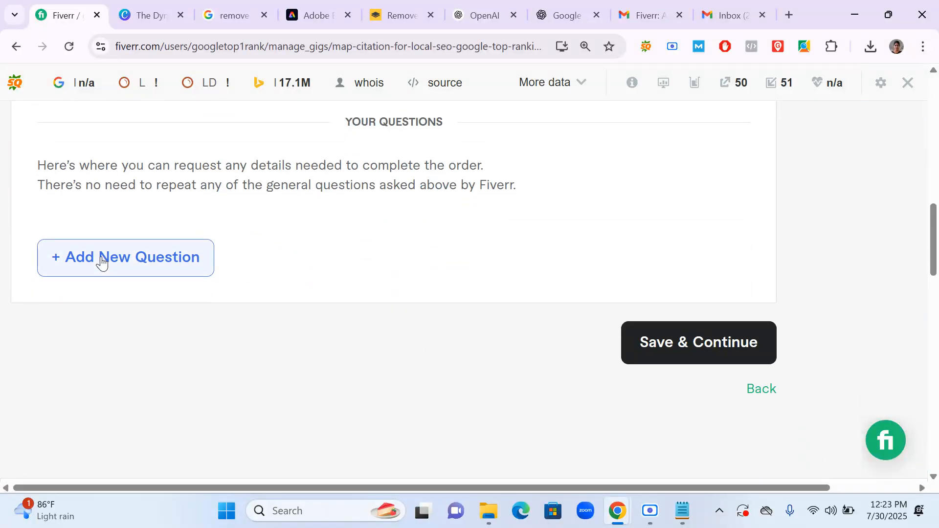
left_click(102, 262)
scroll(213, 297, "down", 2)
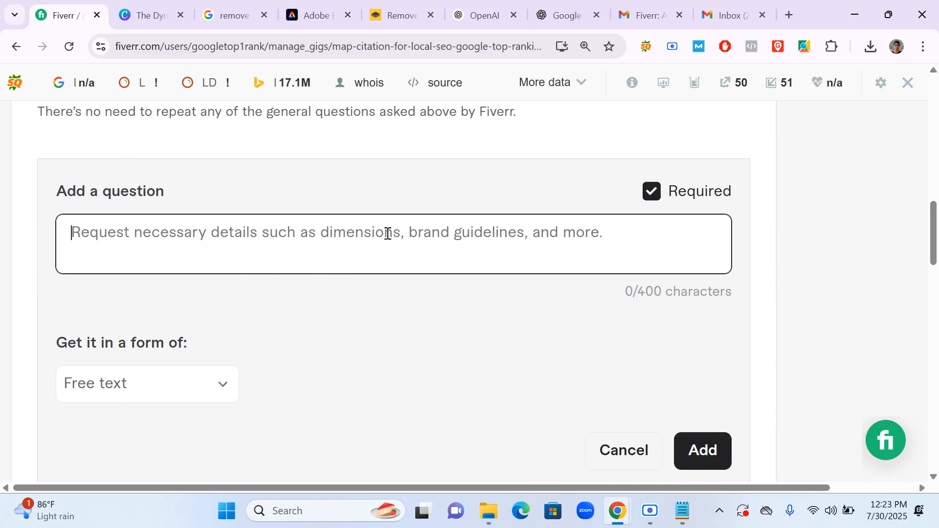
Copy the original gig prompt, including its title and package details, from the earlier ChatGPT conversation.
left_click(485, 14)
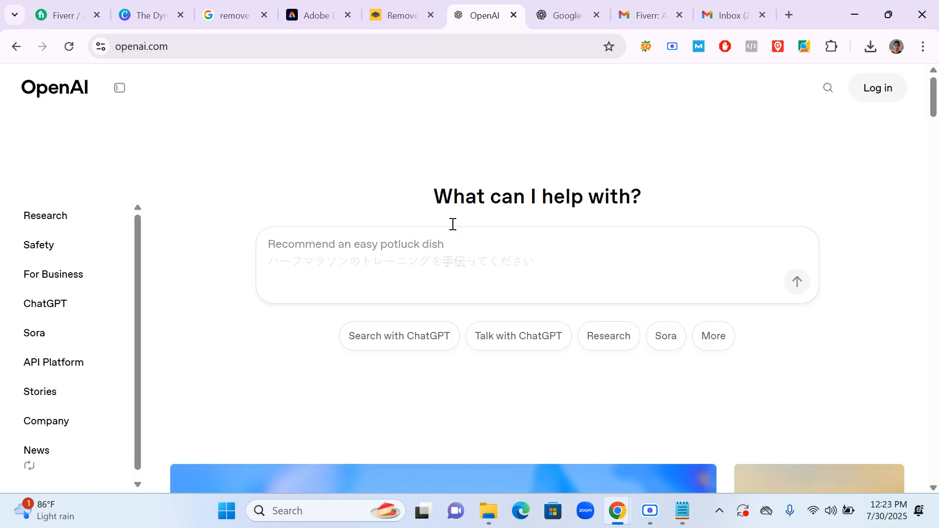
left_click(562, 16)
scroll(440, 361, "up", 10)
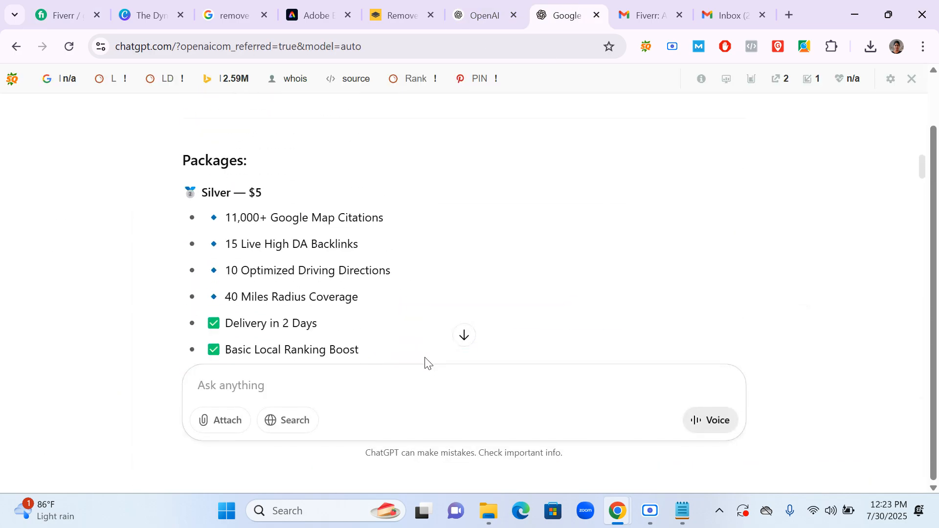
scroll(425, 362, "up", 6)
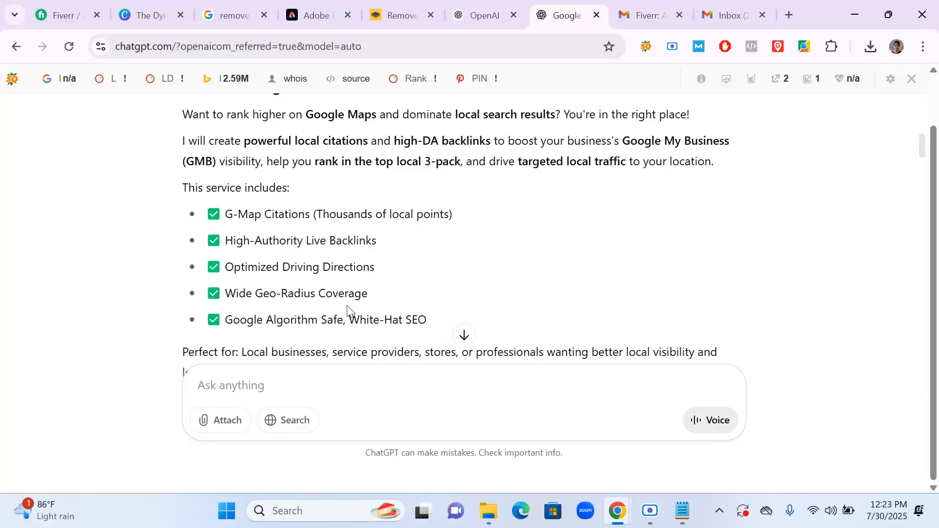
scroll(346, 309, "up", 5)
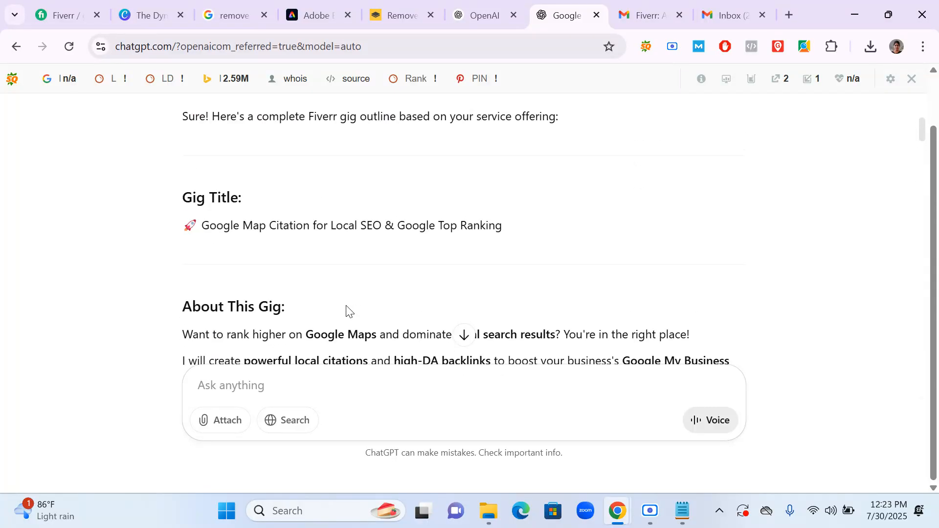
scroll(346, 309, "up", 10)
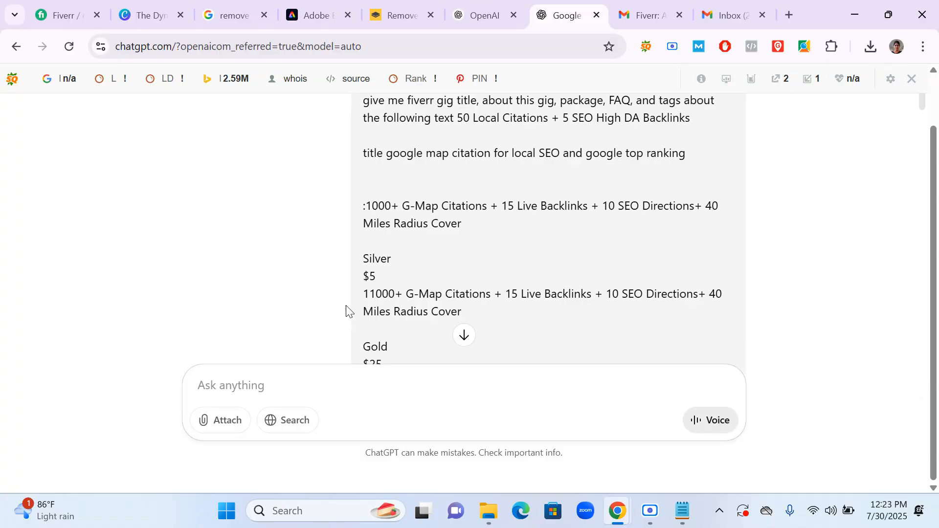
scroll(346, 309, "up", 2)
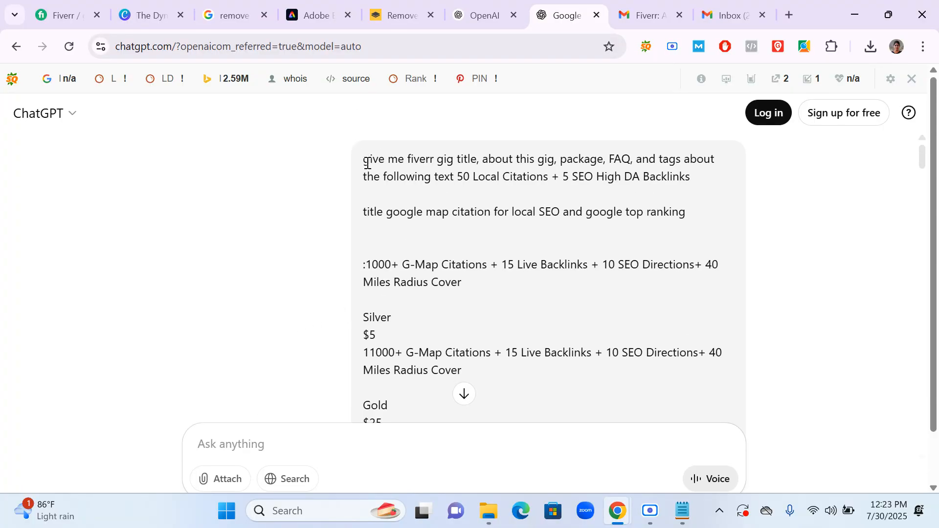
left_click_drag(368, 164, 595, 325)
scroll(626, 290, "down", 4)
scroll(580, 324, "down", 10)
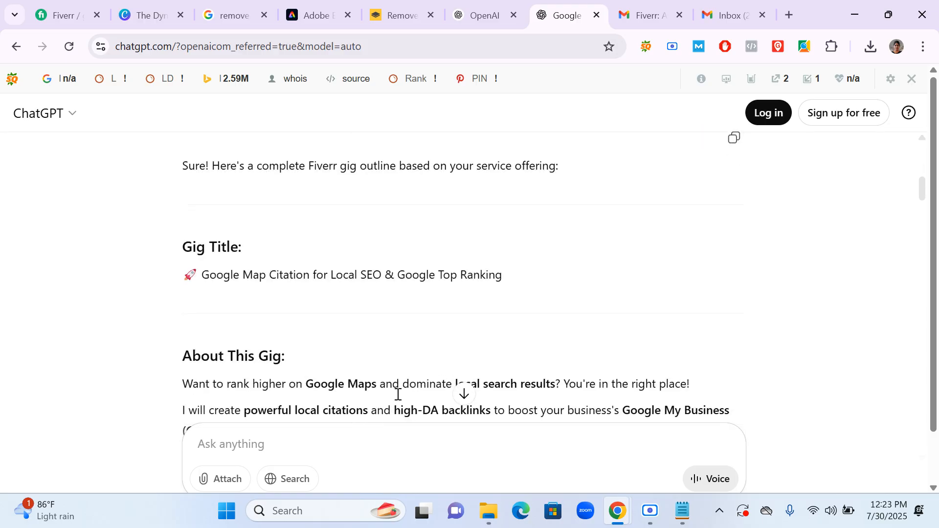
scroll(325, 415, "down", 6)
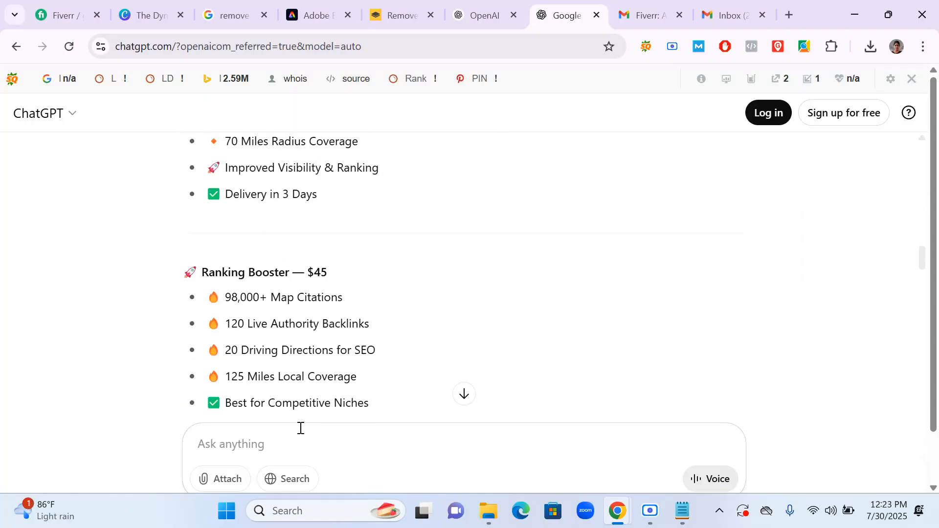
Paste the prompt as a follow-up message, replace "title, about this gig, package, FAQ, and tags" with "Requirement" and send it.
key("ctrl+v")
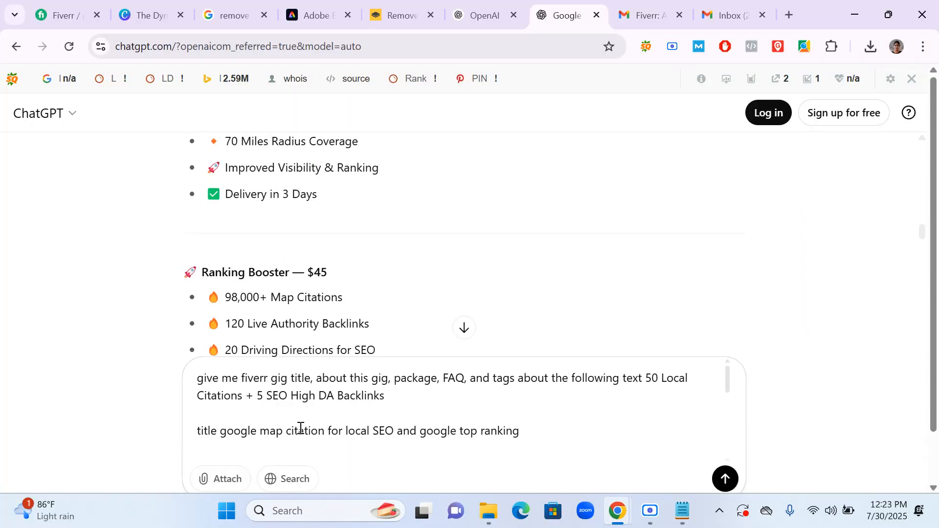
double_click(243, 379)
left_click(303, 379)
left_click_drag(290, 378, 356, 377)
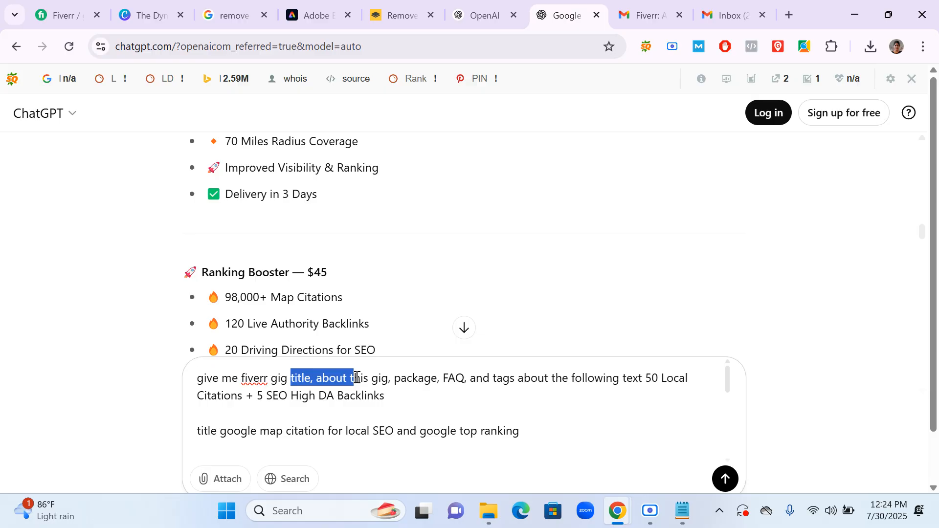
left_click_drag(357, 377, 518, 384)
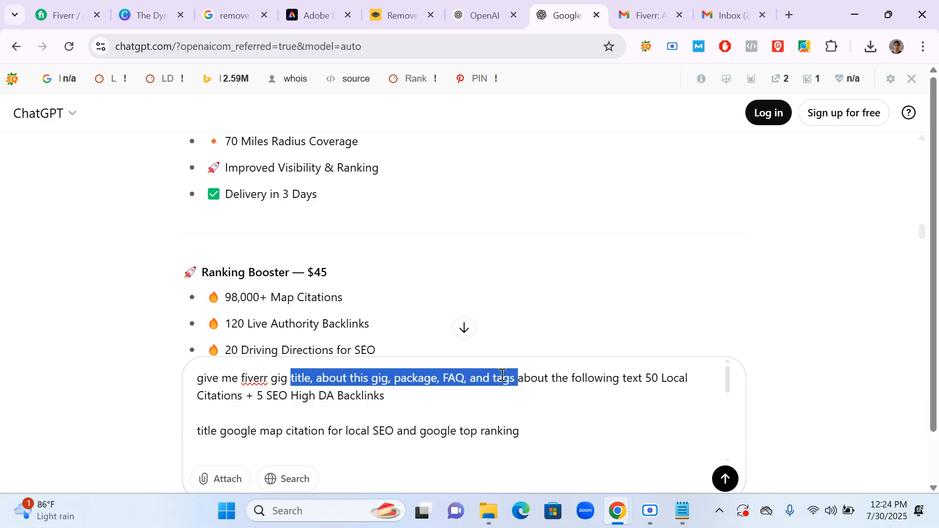
key("BackSpace")
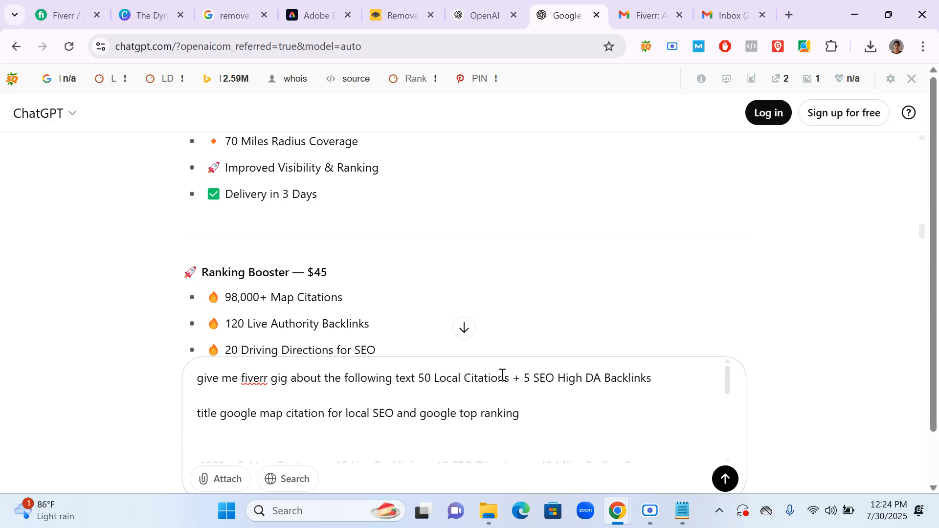
type("Requirment")
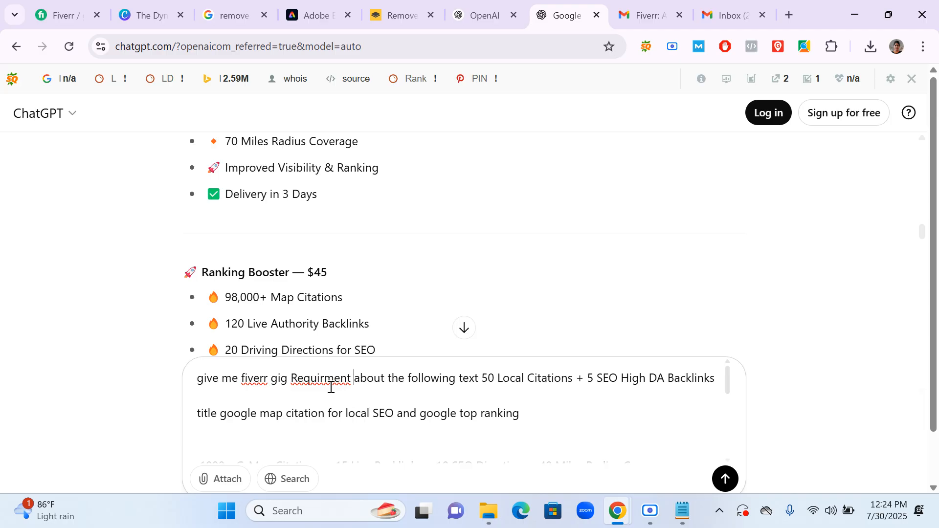
right_click(316, 380)
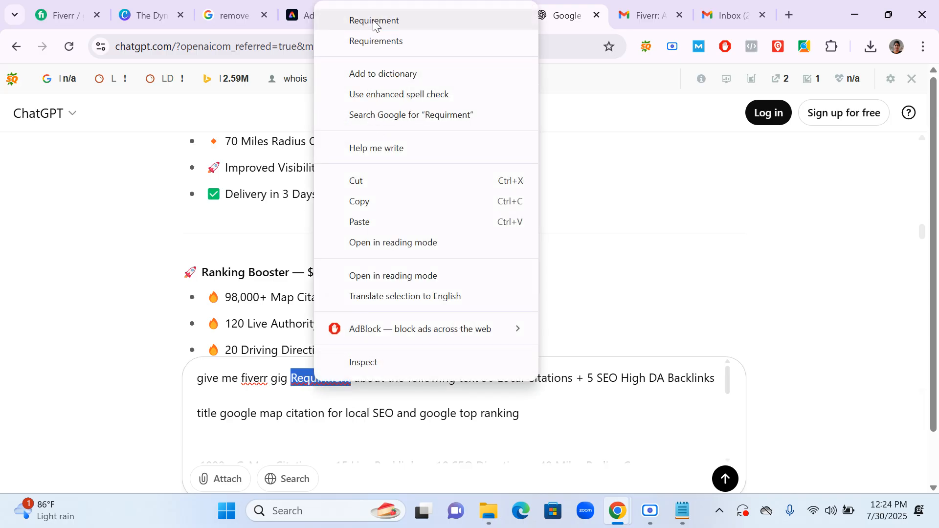
left_click(362, 22)
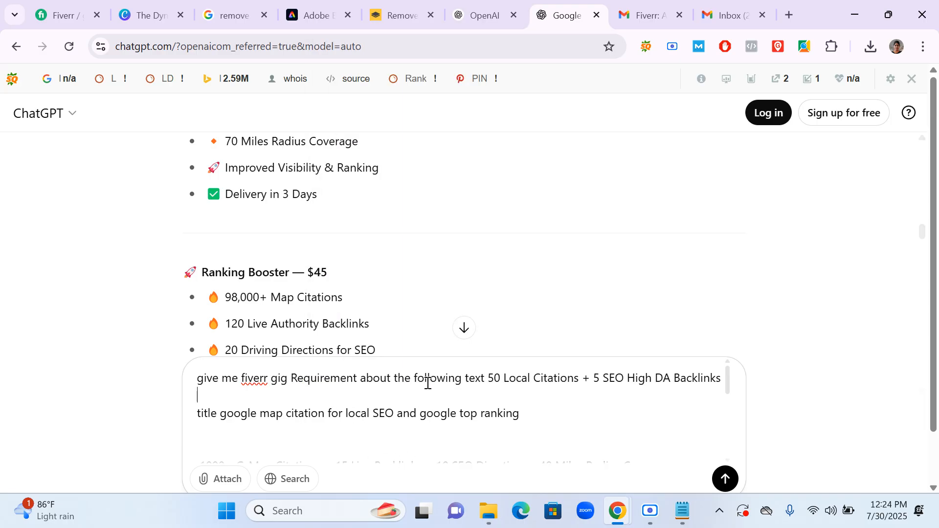
left_click(731, 481)
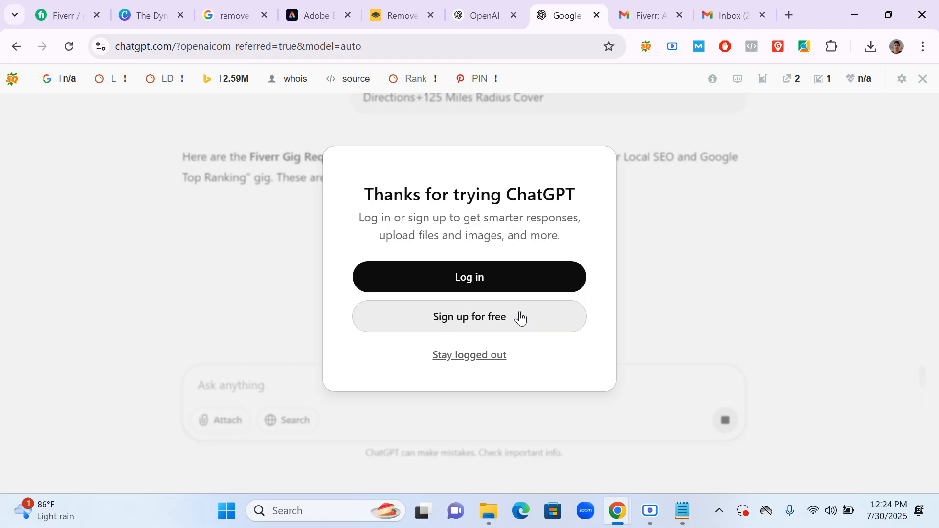
Leave the ChatGPT login prompt and account creation page, and check the OpenAI tab and its previous page.
left_click(452, 359)
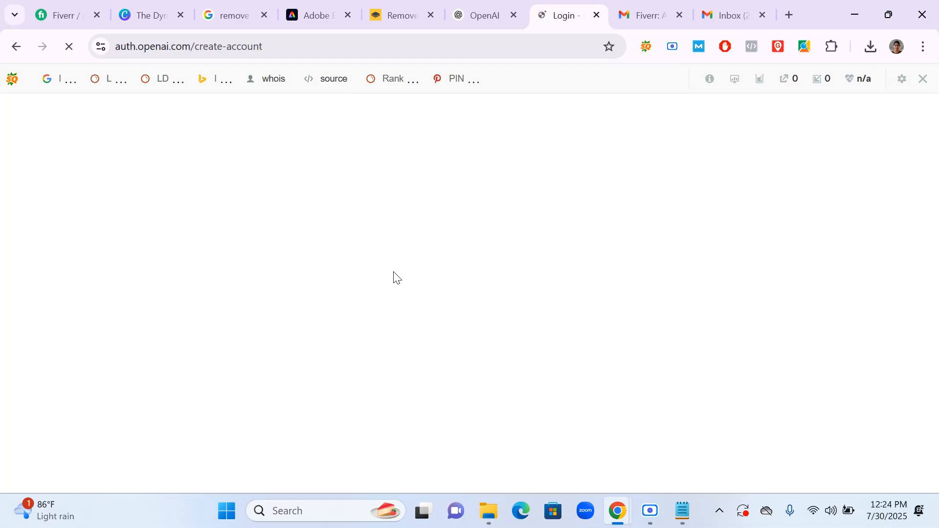
left_click(17, 43)
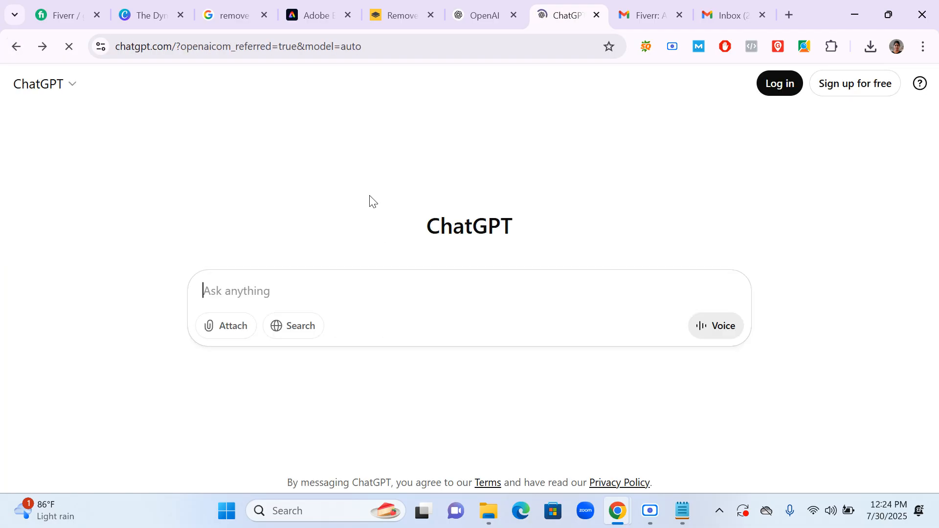
left_click(482, 22)
key("ctrl+Tab")
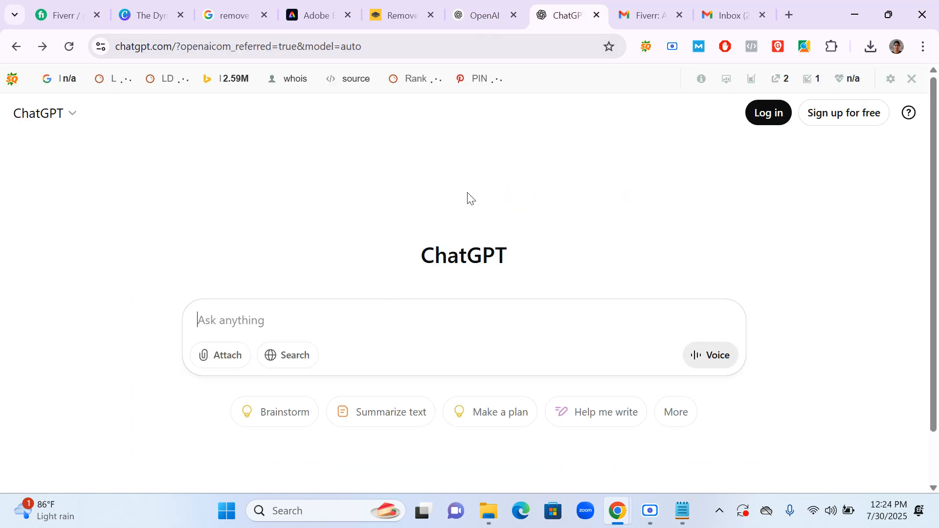
left_click(486, 20)
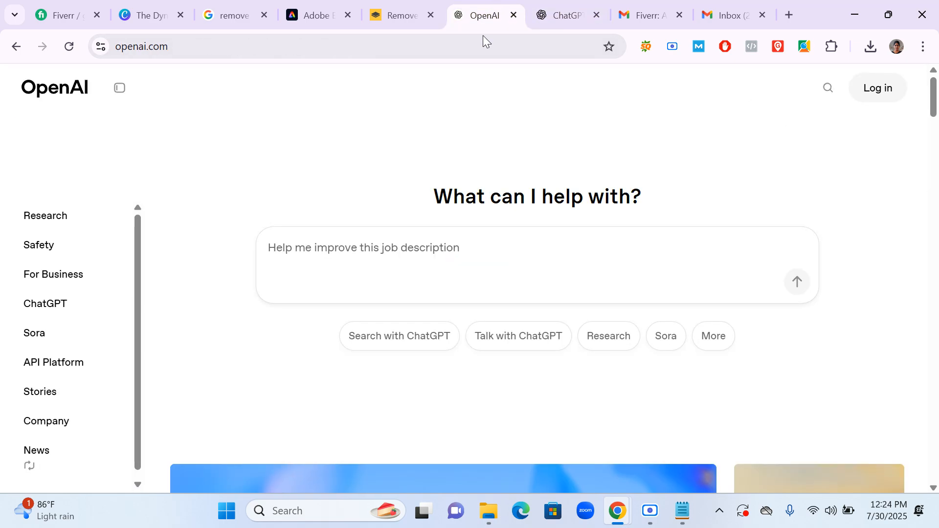
left_click(10, 45)
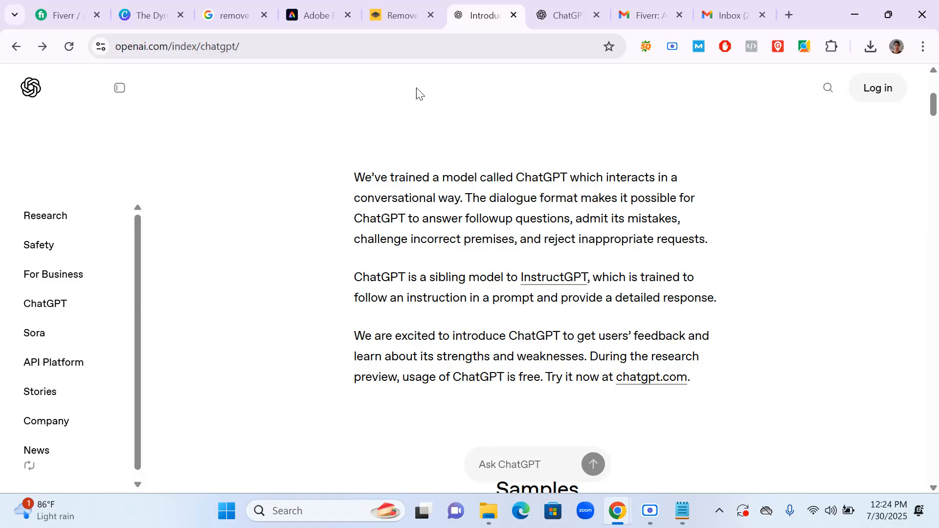
Paste the copied gig prompt into the blank ChatGPT chat and remove "title, about this gig, package, FAQ, and tags".
left_click(566, 12)
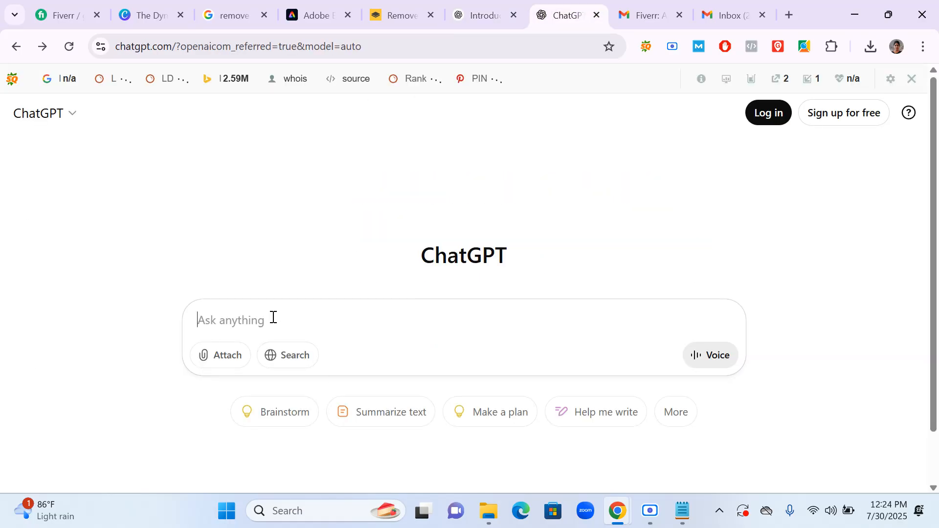
key("ctrl+v")
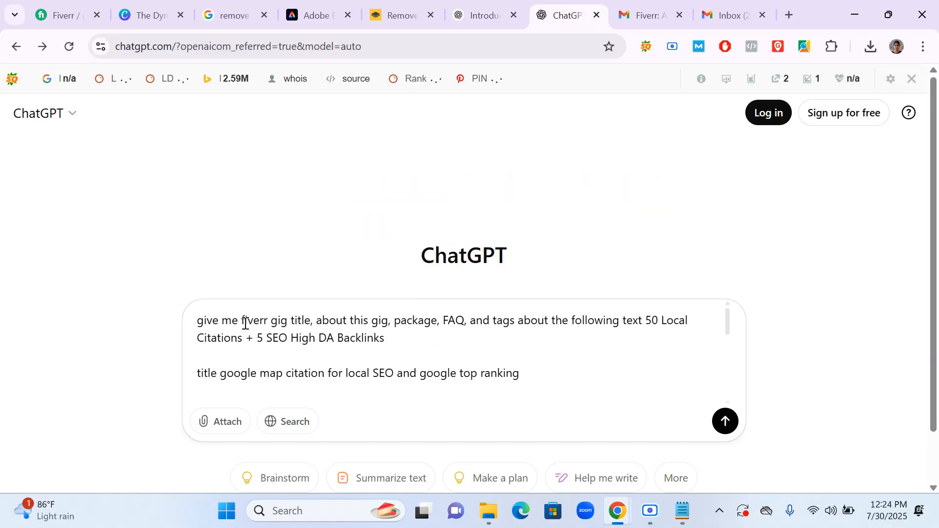
left_click_drag(290, 321, 517, 319)
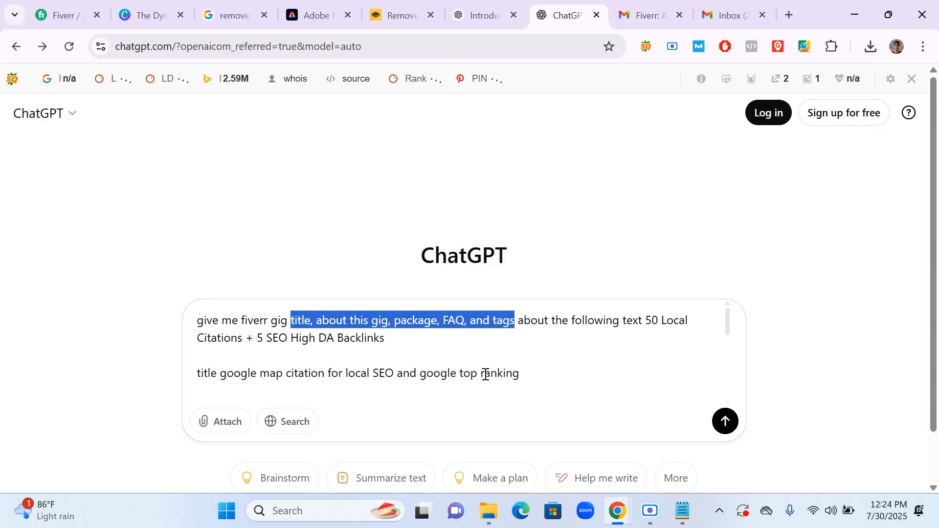
key("BackSpace")
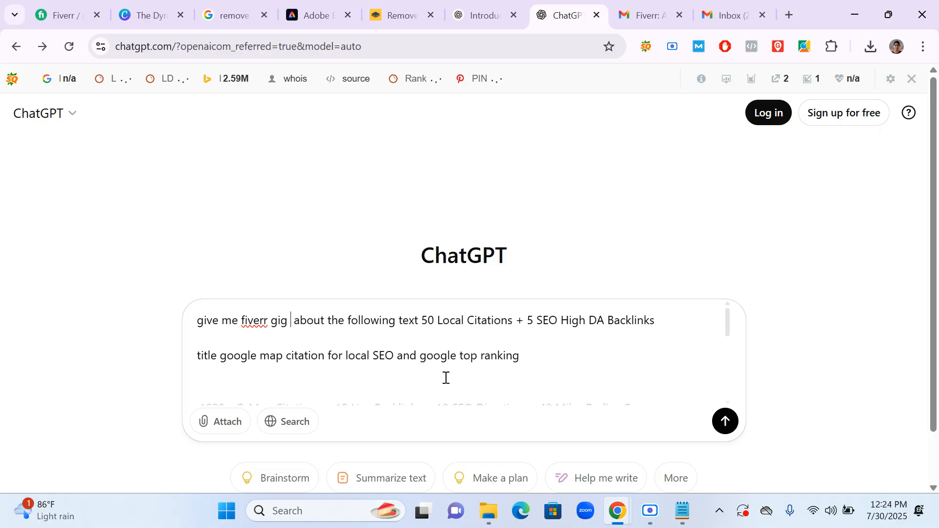
Insert "Requirement" after "give me fiverr gig", send the prompt and read through the generated gig requirements.
type("Require")
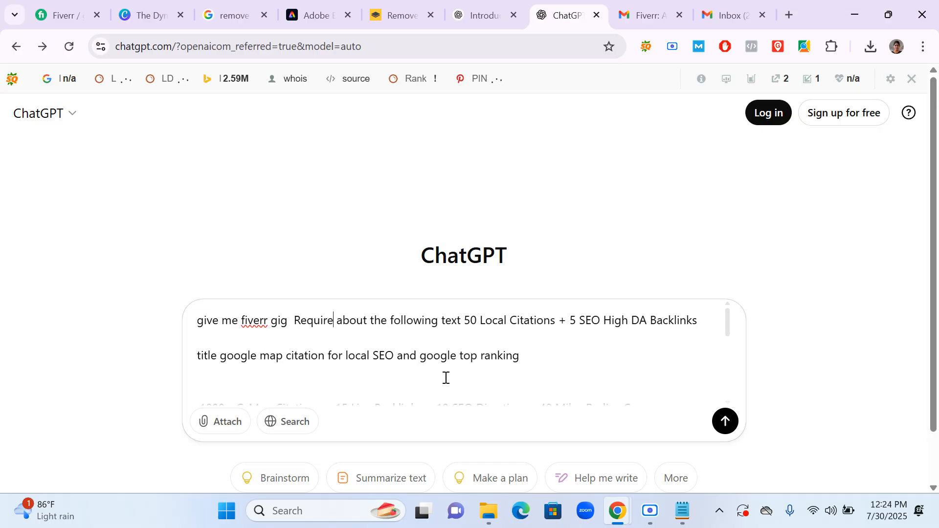
type("mnt")
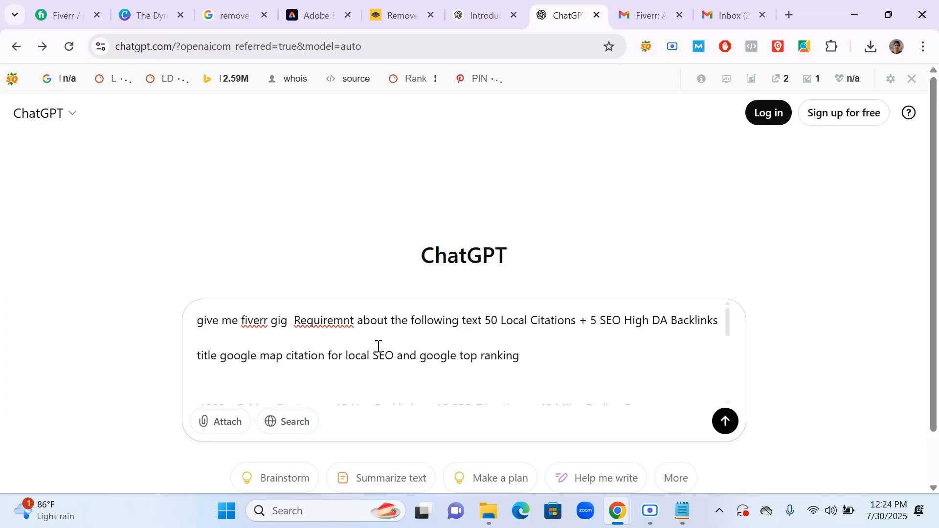
right_click(323, 317)
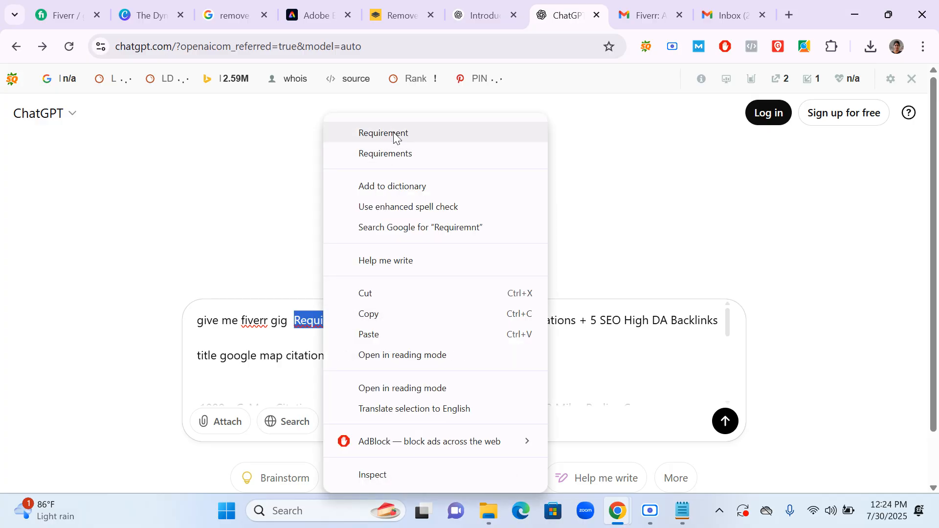
left_click(368, 134)
left_click(725, 421)
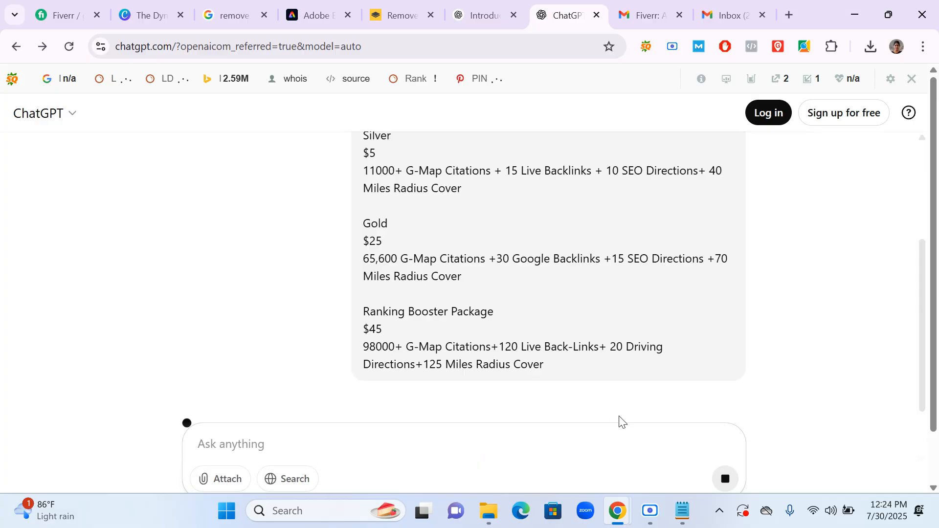
scroll(519, 232, "down", 2)
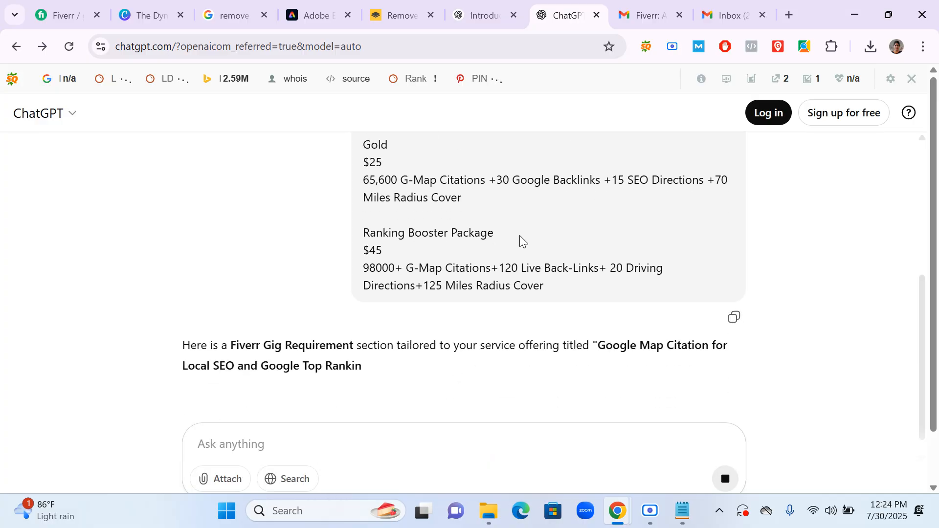
scroll(458, 271, "down", 3)
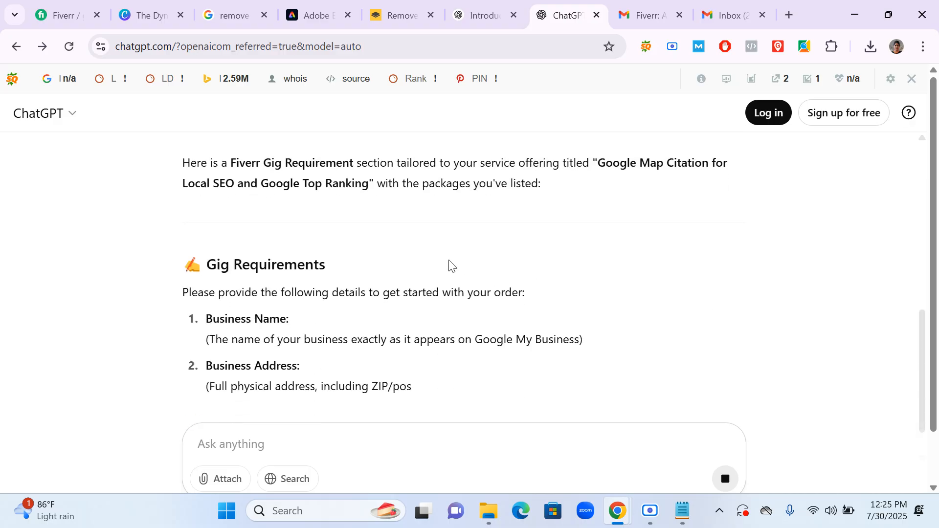
scroll(441, 273, "down", 2)
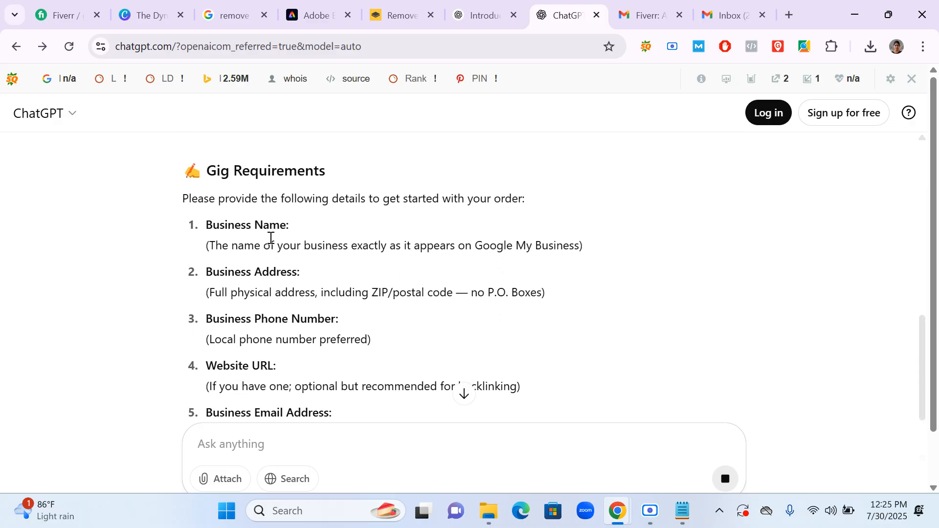
scroll(283, 248, "down", 2)
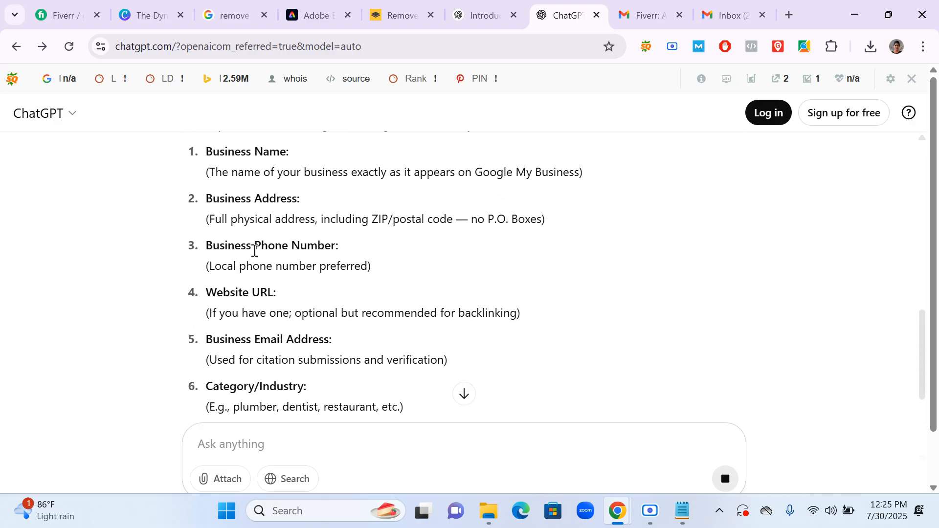
Copy all 11 gig requirements from the ChatGPT answer and replace the FAQ text in Notepad with them.
scroll(281, 305, "down", 3)
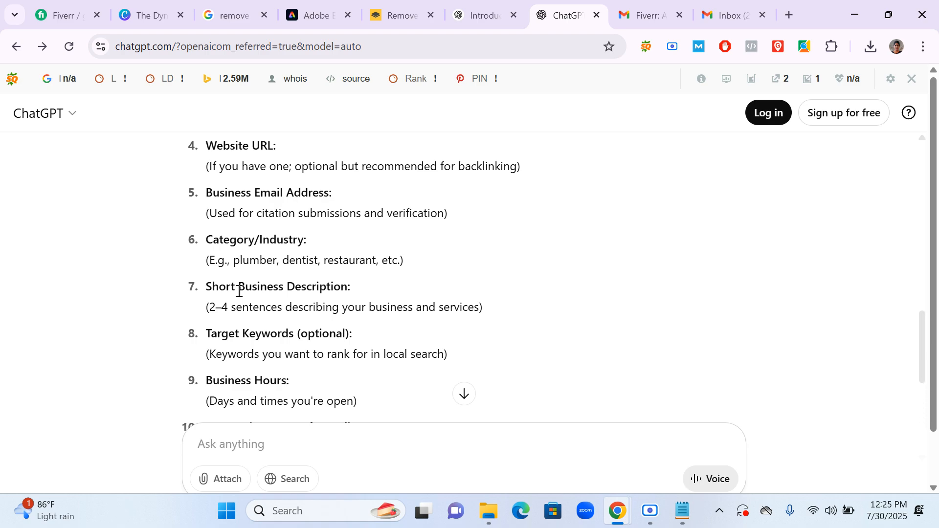
scroll(295, 307, "down", 5)
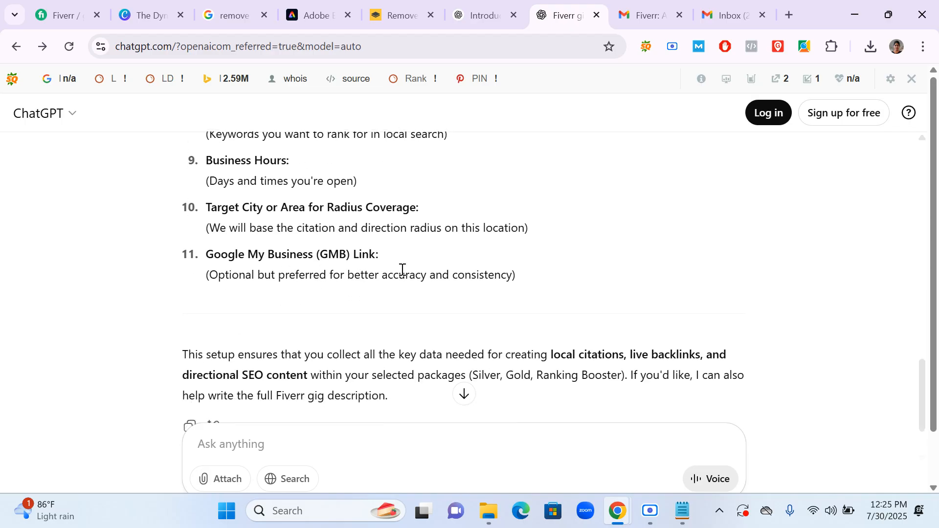
left_click_drag(519, 281, 174, 231)
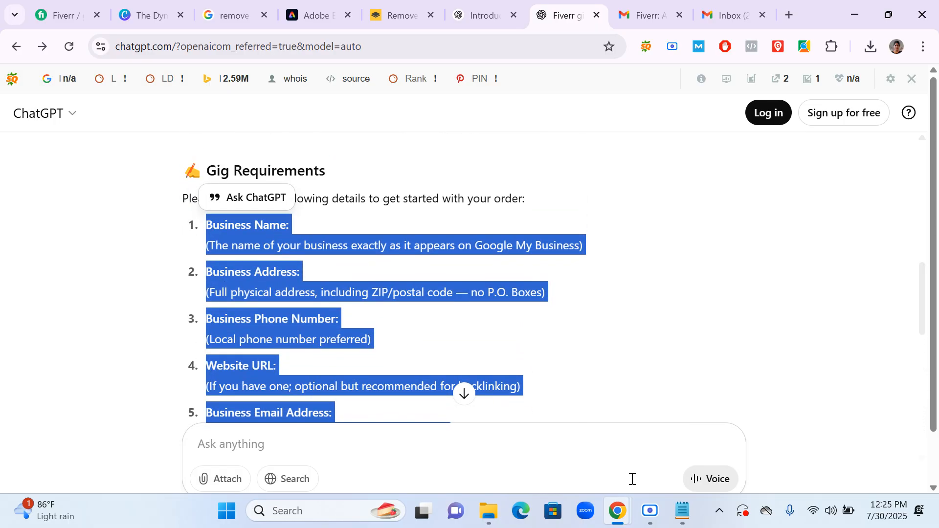
left_click(682, 511)
left_click(476, 330)
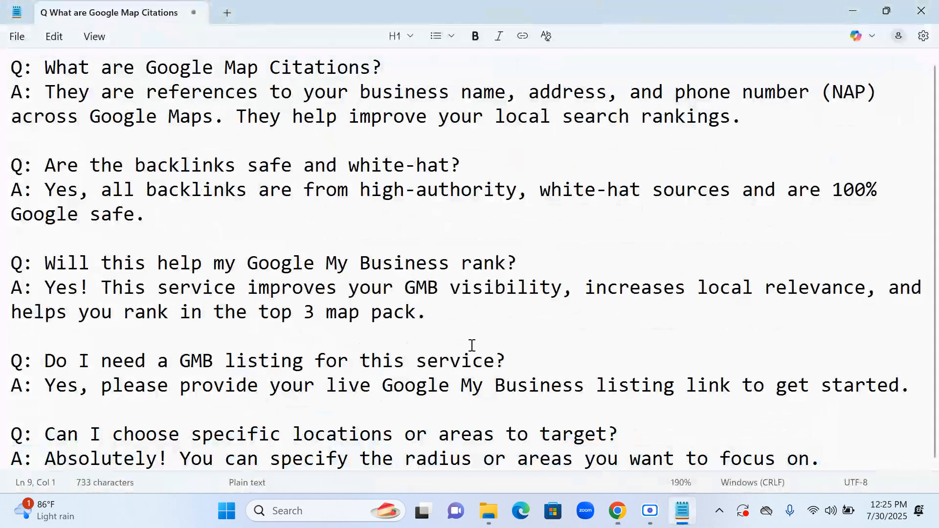
key("ctrl+a")
type("Business Name: (The name of your business exactly as it appears on Google My Business)  Business Address: (Full physical address, including ZIP/postal code – no P.O. Boxes)  Business Phone Number: (Local phone number preferred)  Website URL: (If you have one; optional but recommended for backlinking)  Business Email Address: (Used for citation submissions and verification)  Category/Industry: (E.g., plumber, dentist, restaurant, etc.)  Short Business Description: (2–4 sentences describing your business and services)  Target Keywords (optional): (Keywords you want to rank for in local search)  Business Hours: (Days and times you're open)  Target City or Area for Radius Coverage: (We will base the citation and direction radius on this location)  Google My Business (GMB) Link: (Optional but preferred for better accuracy and consistency)")
scroll(291, 292, "up", 5)
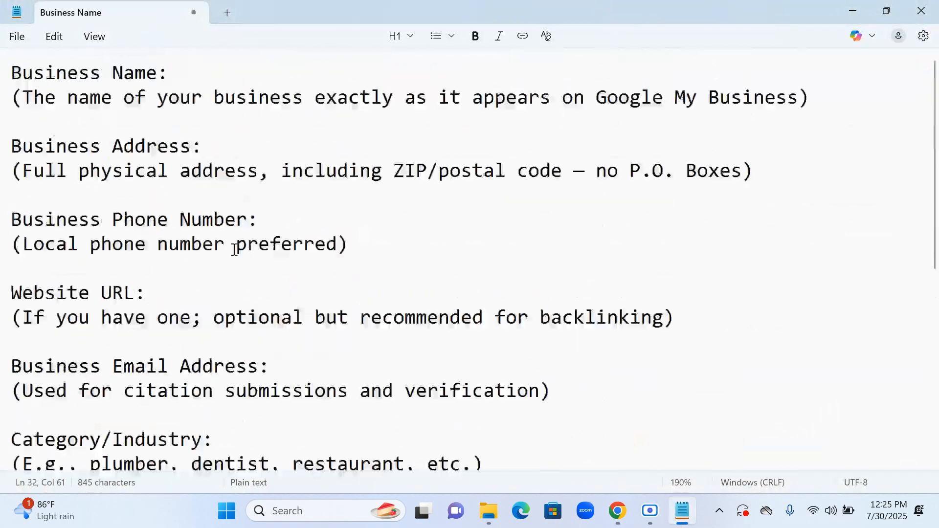
Remove the blank lines between the requirement entries from Business Name down to Category/Industry.
left_click(113, 126)
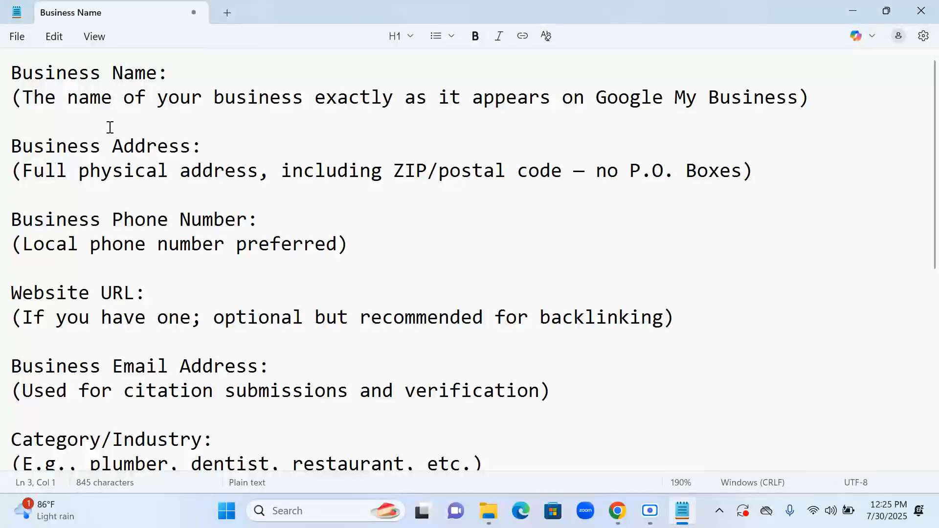
left_click_drag(15, 97, 812, 105)
left_click(92, 121)
key("BackSpace")
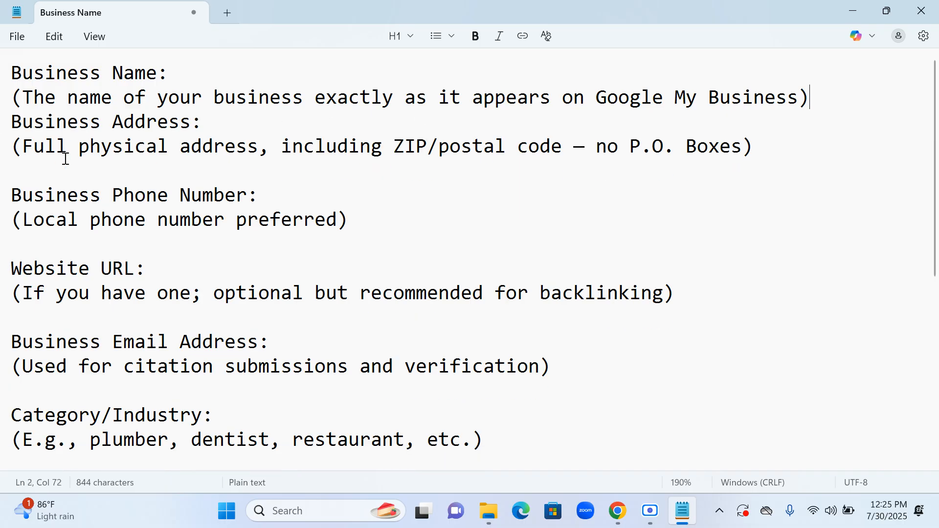
left_click(48, 169)
key("BackSpace")
left_click(36, 218)
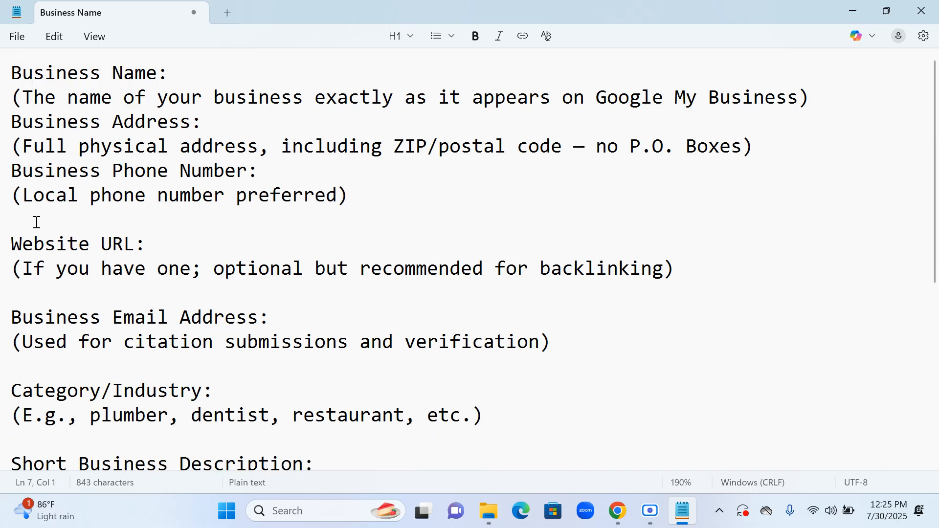
key("BackSpace")
left_click(49, 264)
key("BackSpace")
left_click(38, 309)
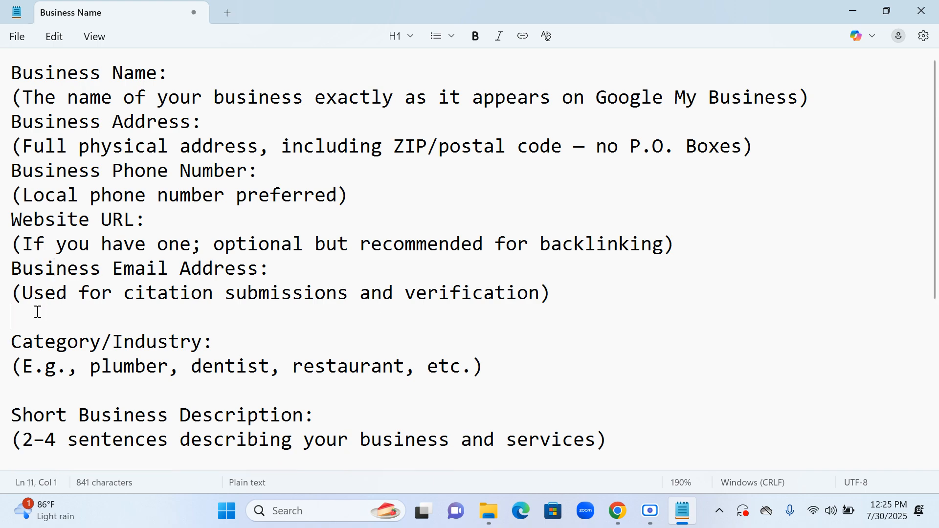
key("BackSpace")
Remove the remaining blank lines between the entries from Category/Industry down to Google My Business (GMB) Link.
scroll(44, 323, "down", 1)
left_click(38, 290)
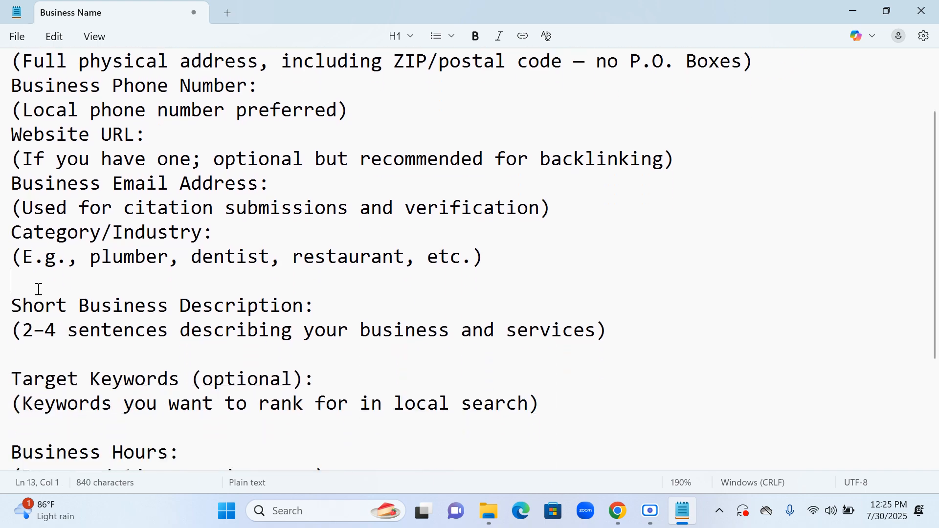
key("BackSpace")
left_click(38, 329)
key("BackSpace")
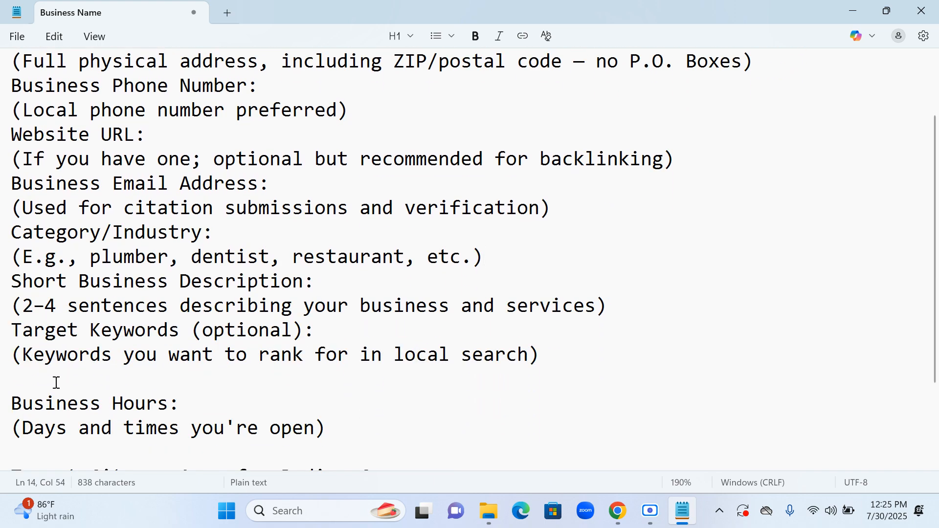
left_click(56, 383)
key("BackSpace")
scroll(54, 371, "down", 1)
left_click(40, 351)
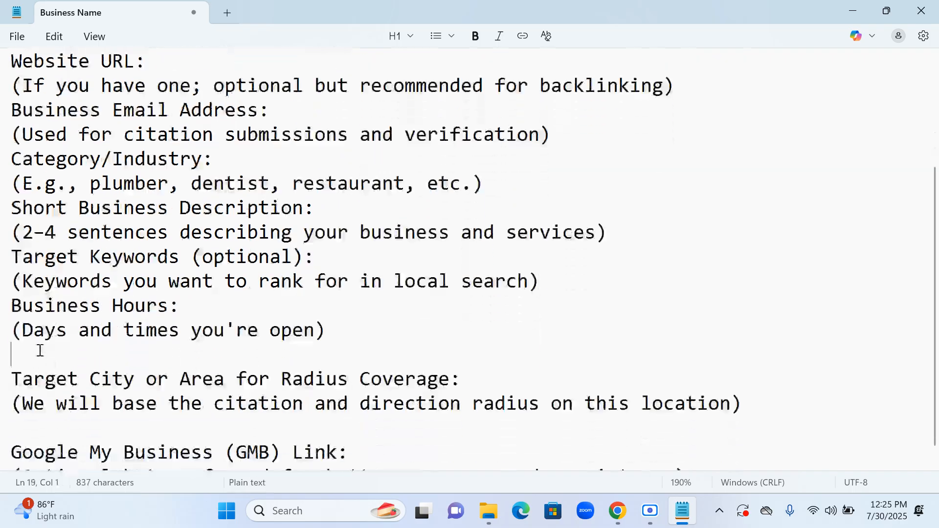
key("BackSpace")
left_click(39, 409)
key("BackSpace")
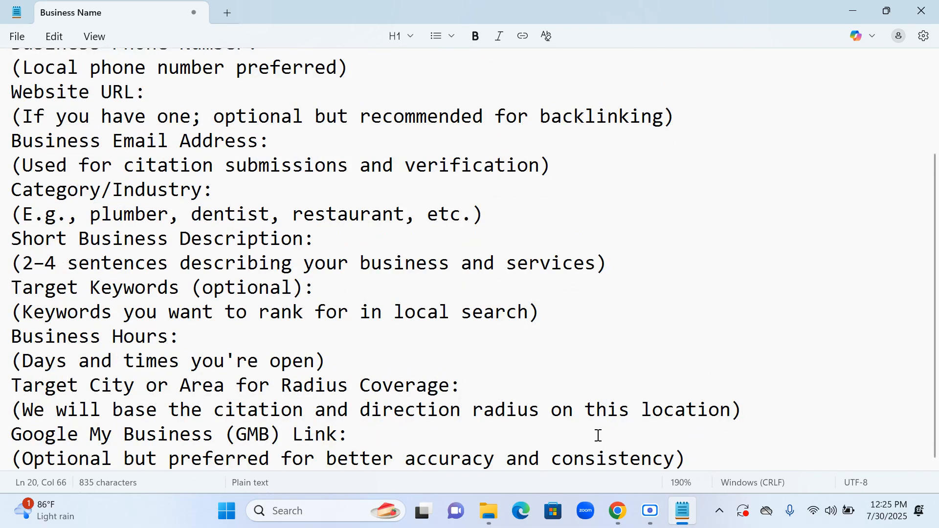
Delete the example line "(E.g., plumber, dentist, restaurant, etc.)" beneath Category/Industry.
left_click_drag(698, 458, 2, 375)
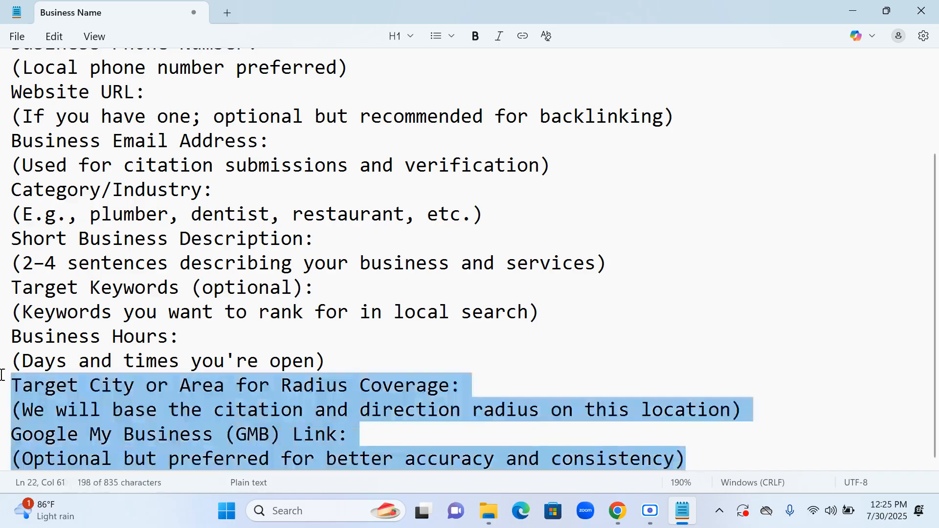
left_click(91, 215)
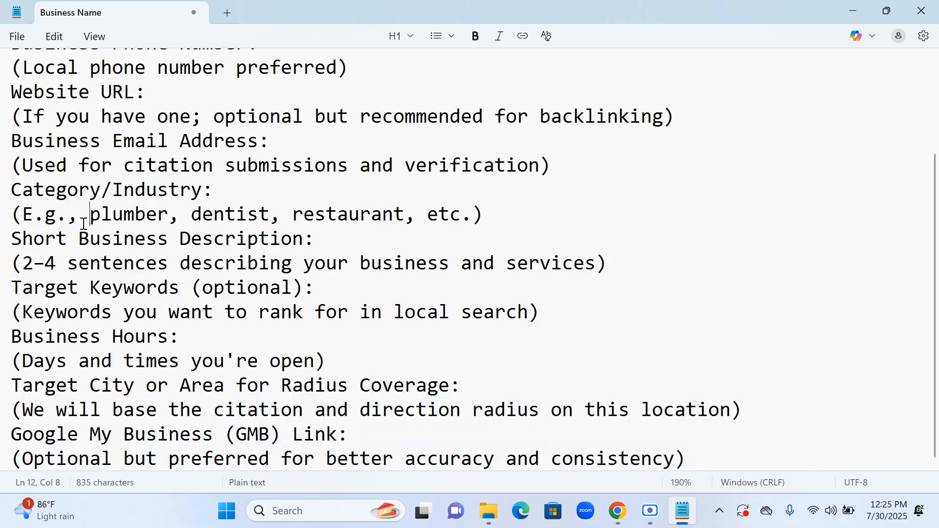
left_click(78, 216)
left_click(341, 218)
left_click(494, 215)
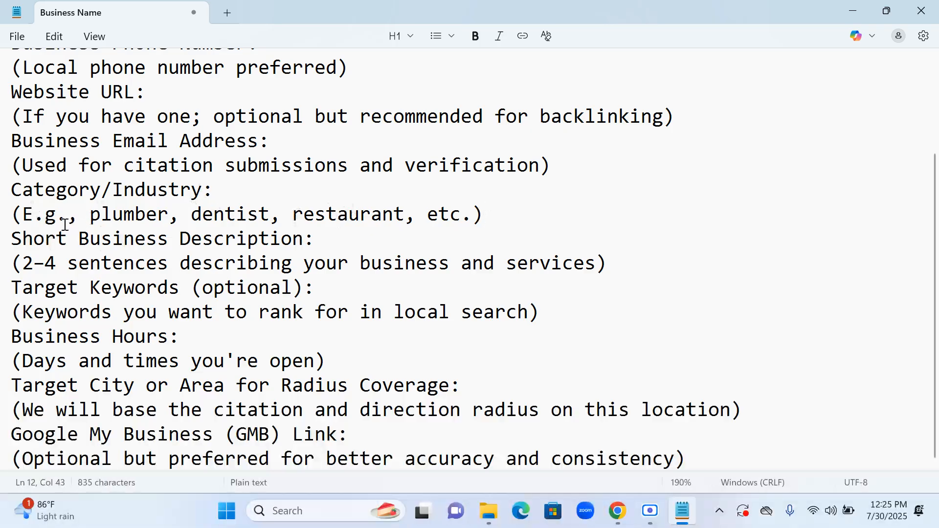
triple_click(1, 216)
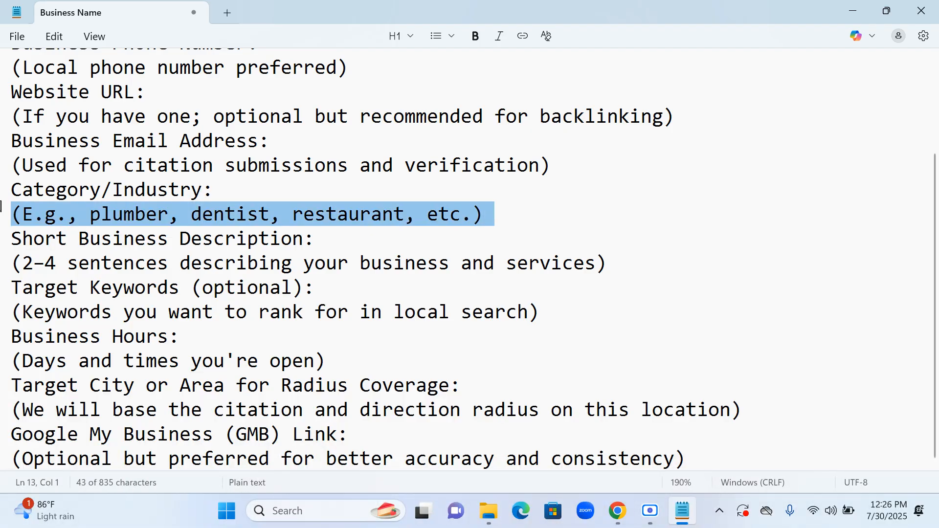
key("BackSpace")
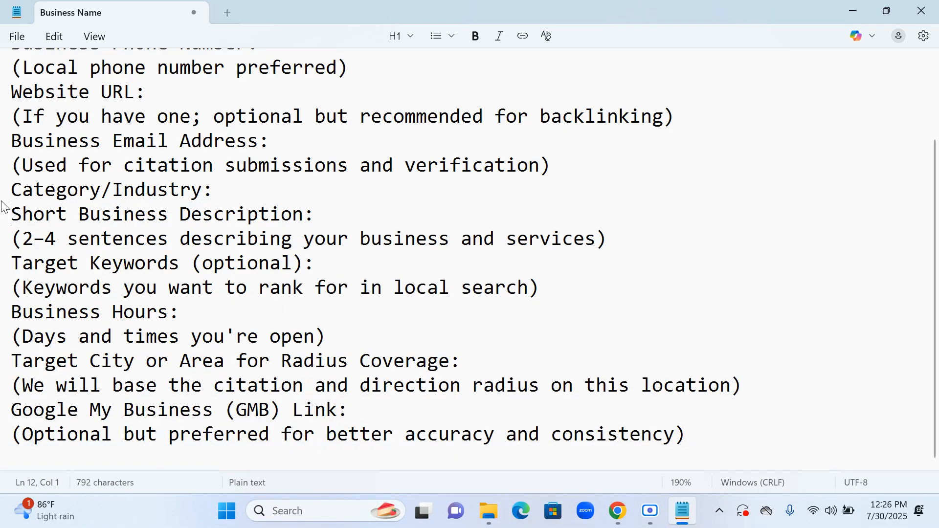
left_click(321, 186)
scroll(249, 336, "up", 1)
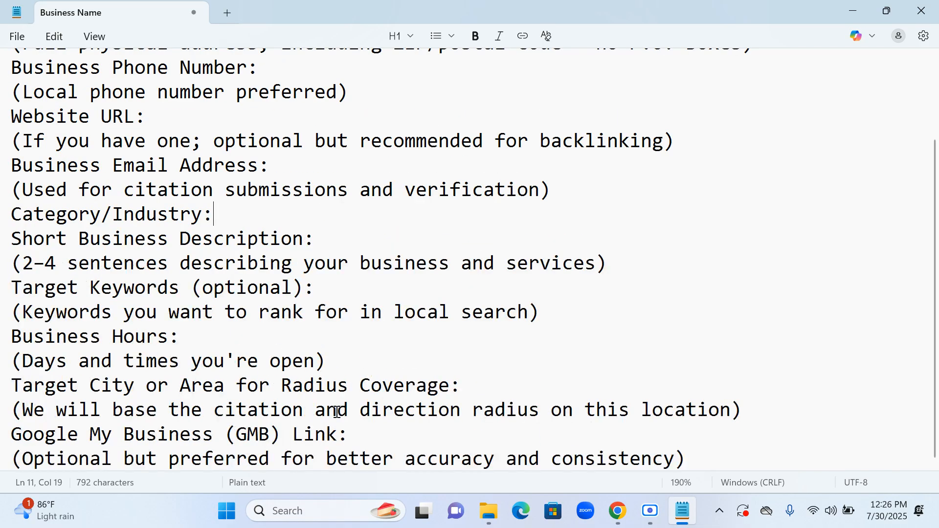
Copy the whole edited requirements list and paste it into the question field of the Fiverr gig.
left_click_drag(691, 455, 3, 29)
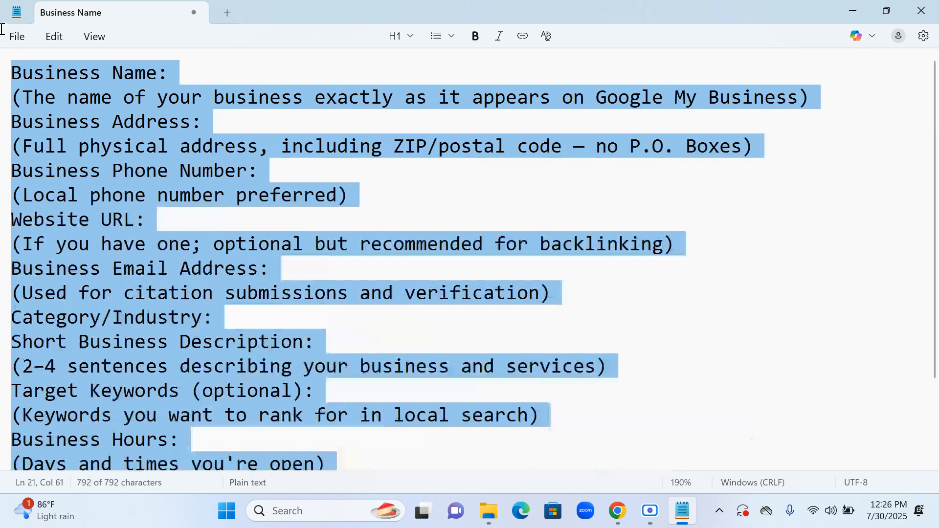
left_click(851, 8)
left_click(15, 15)
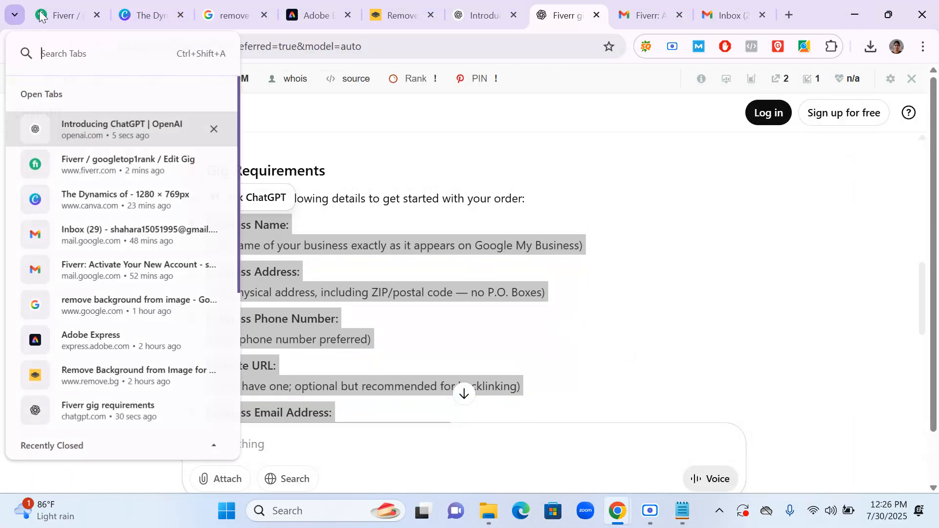
left_click(41, 15)
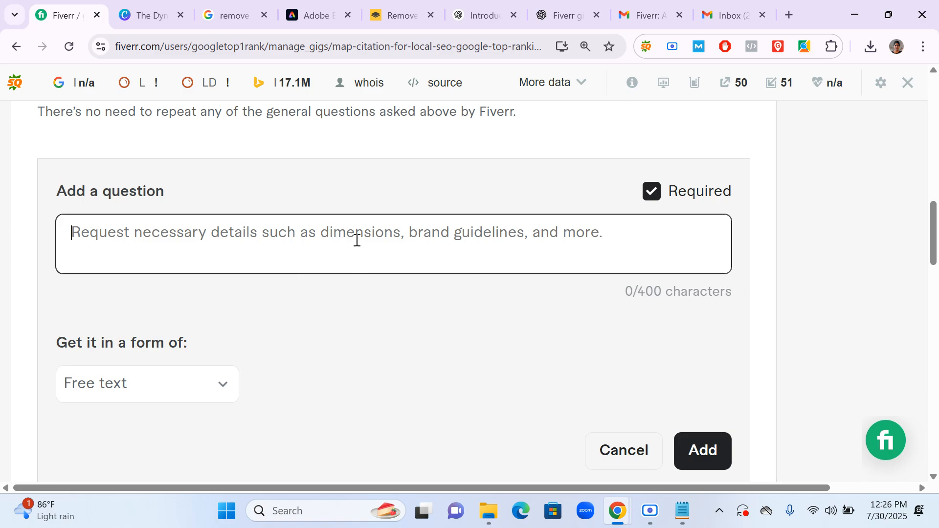
key("ctrl+v")
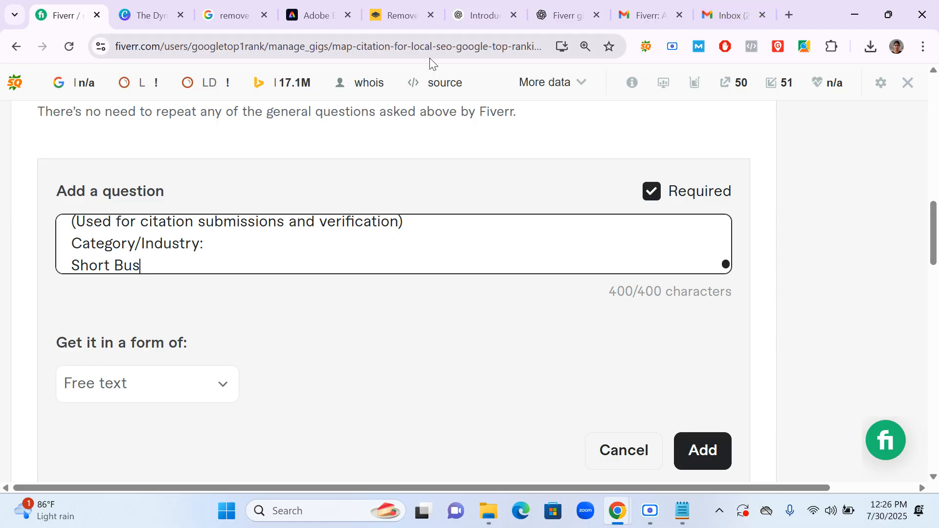
left_click(587, 6)
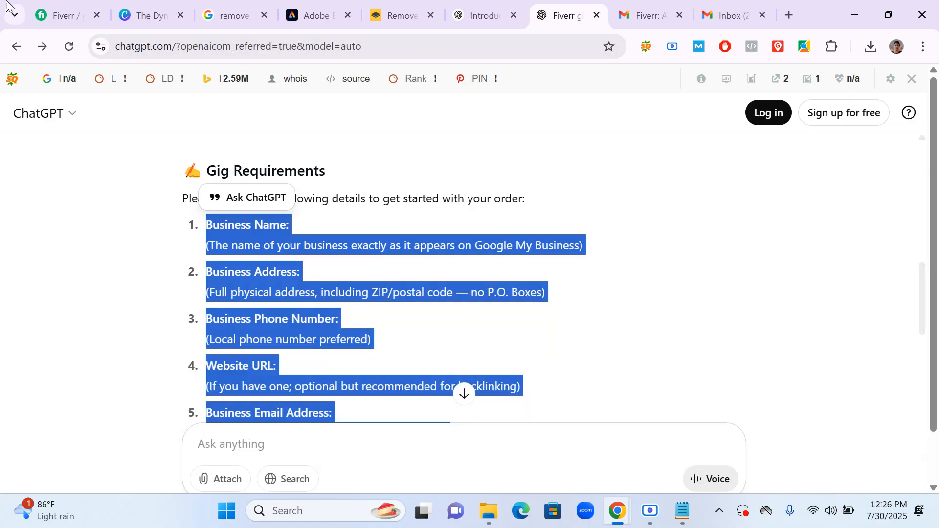
left_click(76, 8)
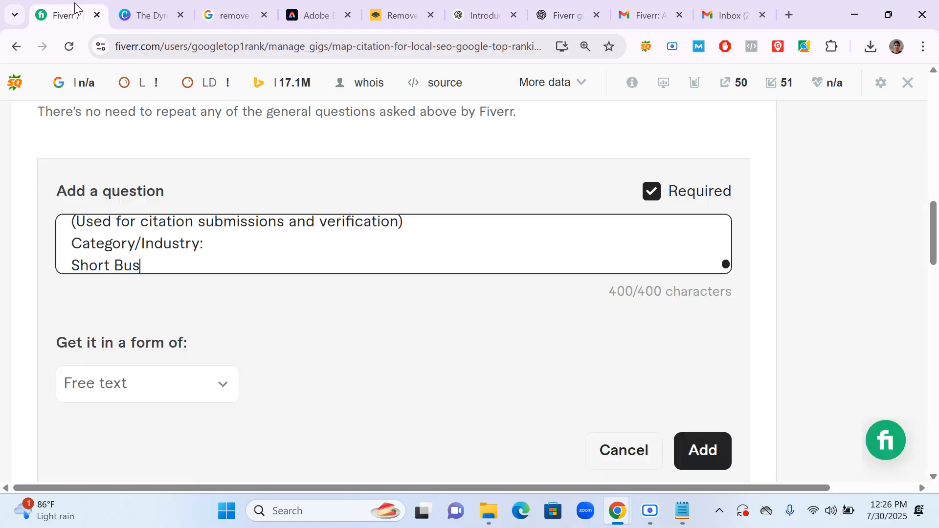
left_click(639, 291)
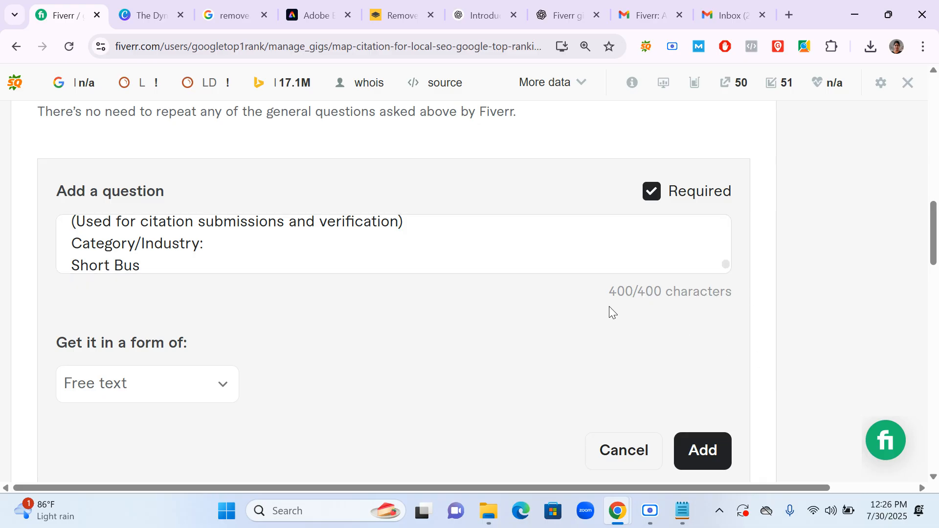
Return to the ChatGPT chat with the gig requirements and send the follow-up "400 Charector".
left_click(586, 8)
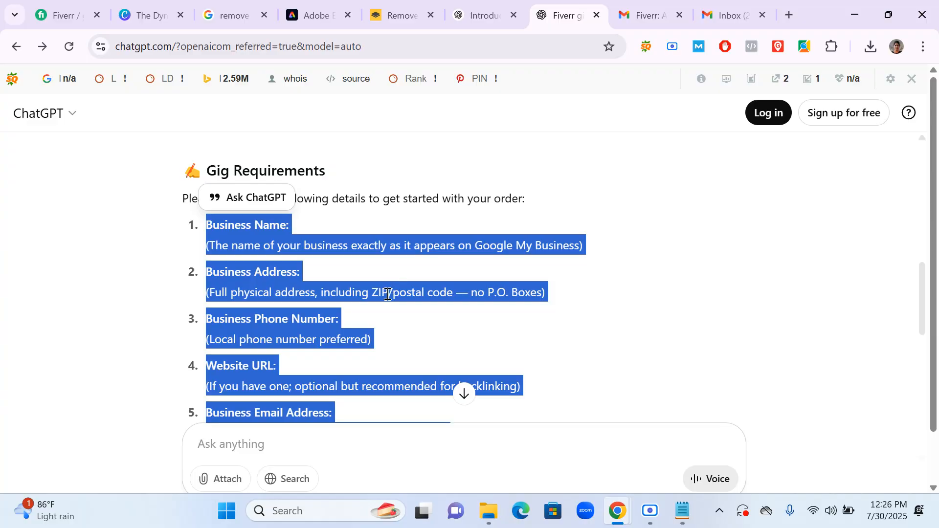
scroll(388, 294, "down", 10)
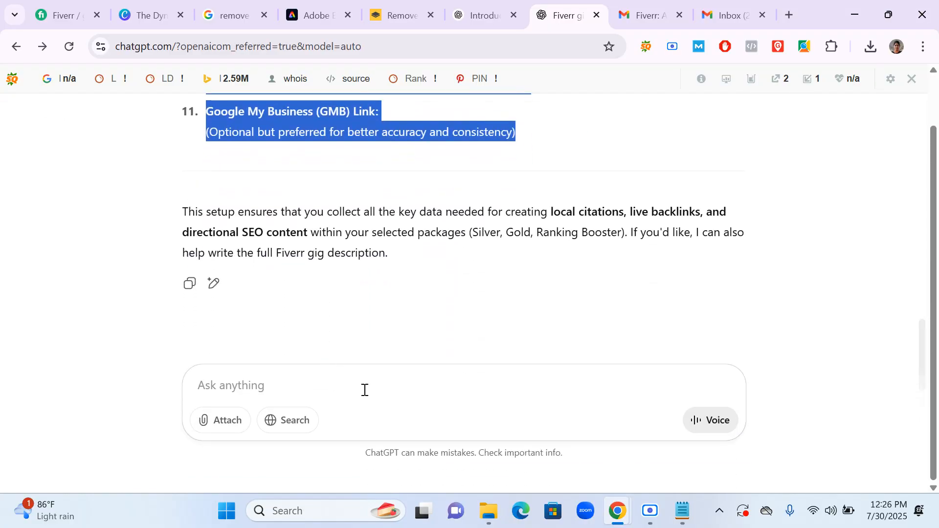
scroll(352, 389, "up", 3)
scroll(354, 394, "down", 2)
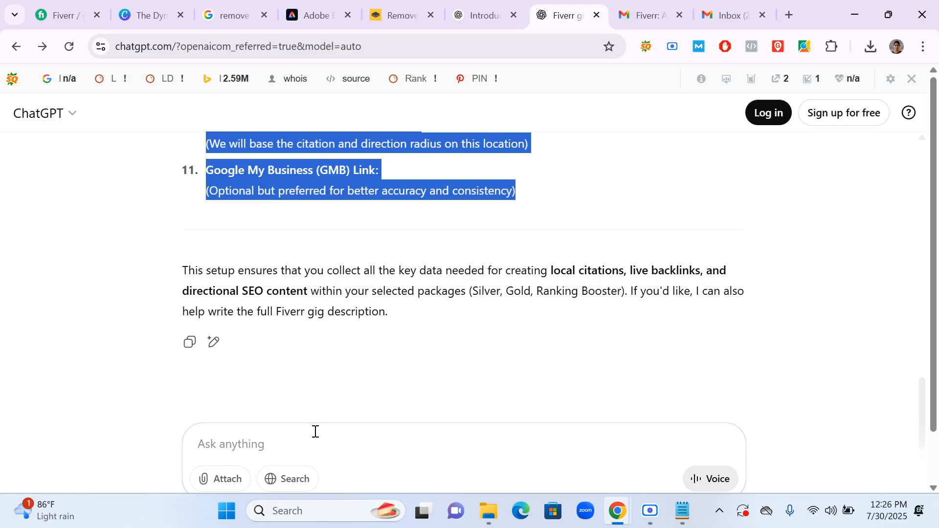
left_click(305, 442)
type("4")
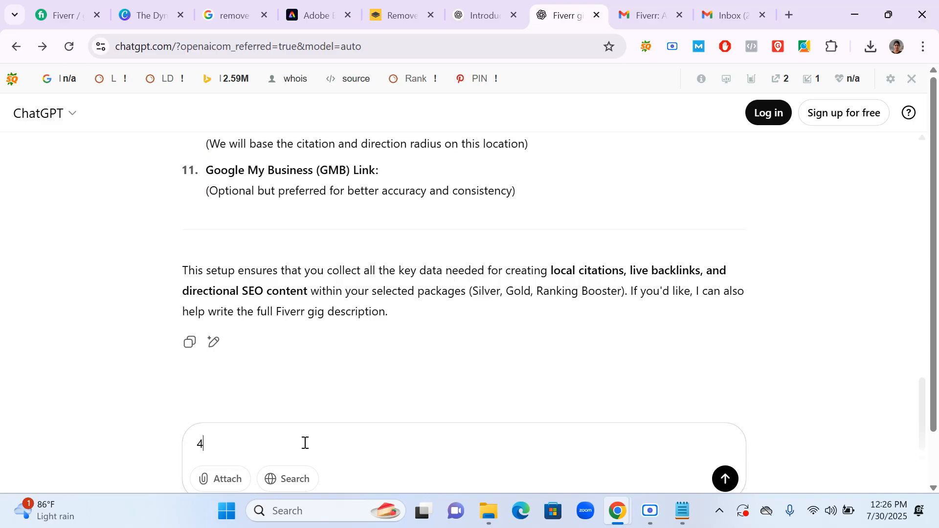
type("00 Charector")
key("Return")
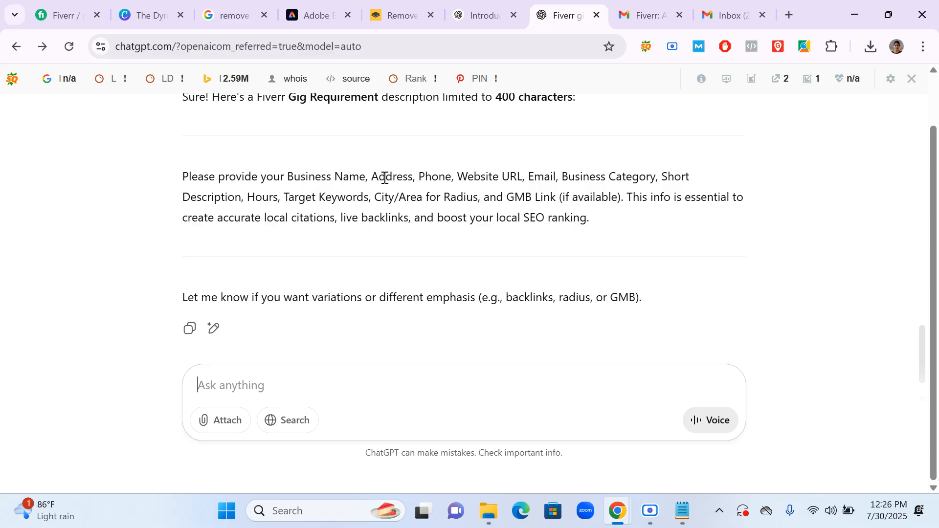
Copy the shortened requirement paragraph from ChatGPT, replace the Fiverr gig's question text with it and read it through.
left_click_drag(590, 221, 174, 181)
right_click(252, 183)
left_click(299, 201)
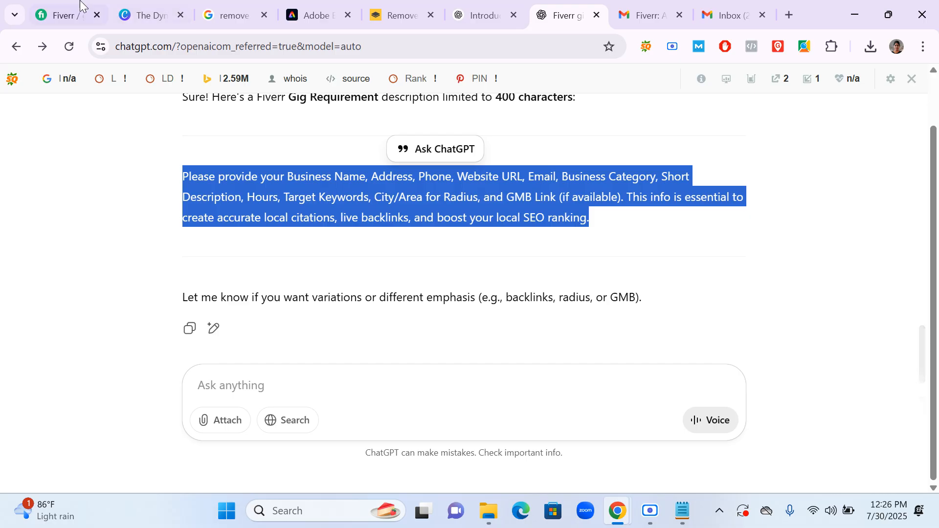
left_click(64, 15)
left_click(202, 252)
key("ctrl+a")
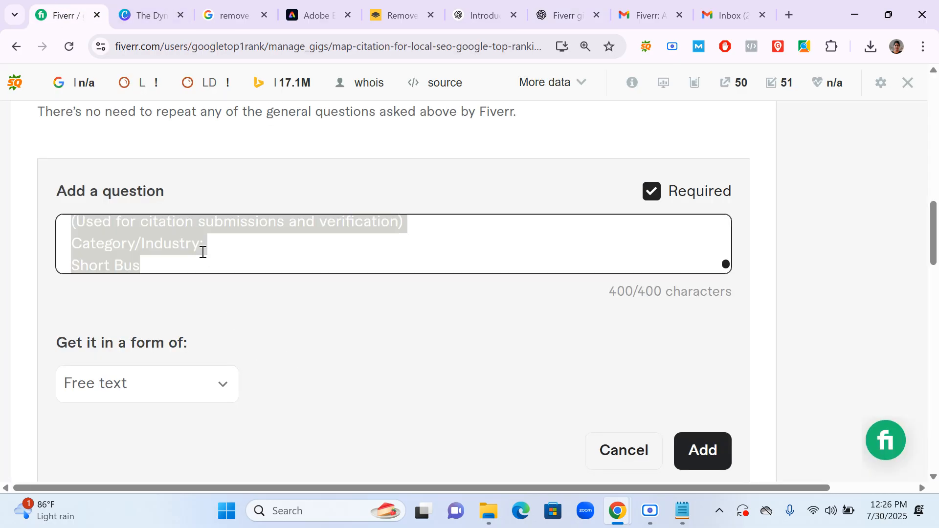
key("ctrl+v")
scroll(276, 255, "up", 3)
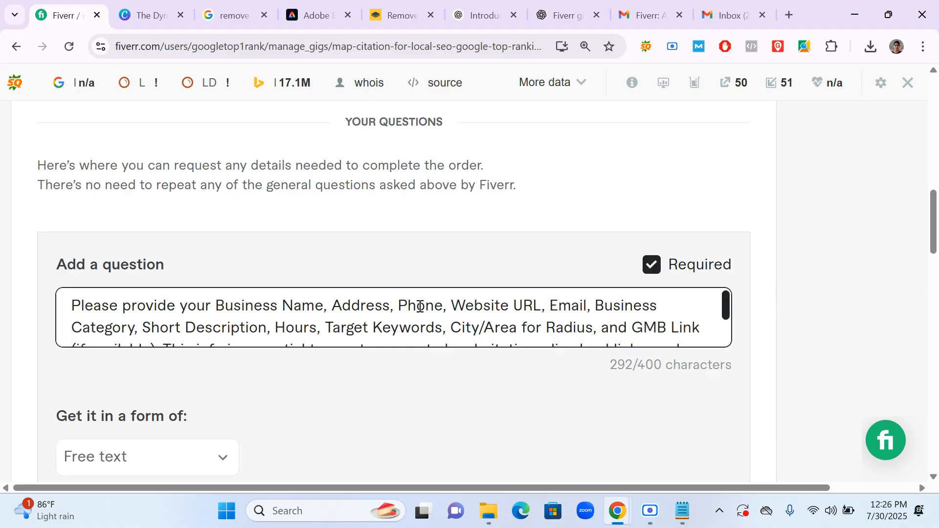
scroll(555, 319, "down", 1)
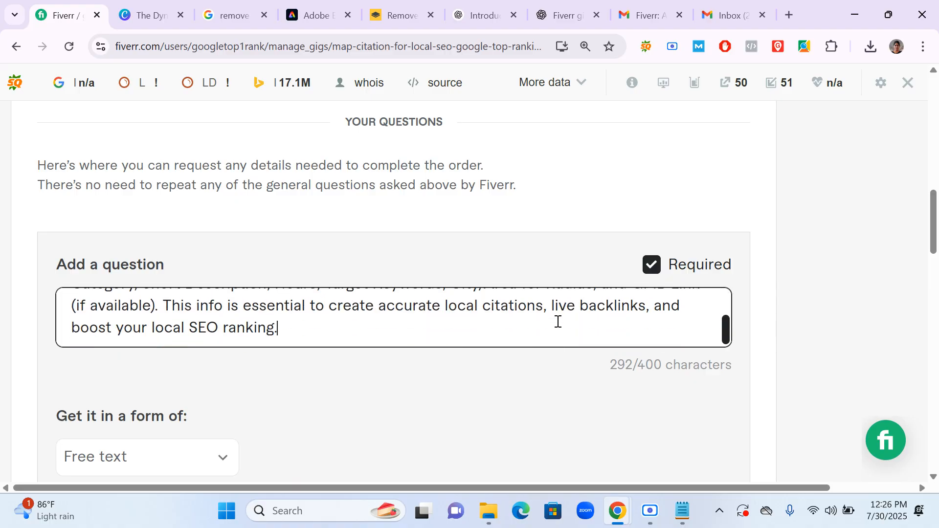
Set the buyer question's answer form to Attachment and add the question to the gig's requirements.
scroll(556, 326, "down", 3)
left_click(224, 318)
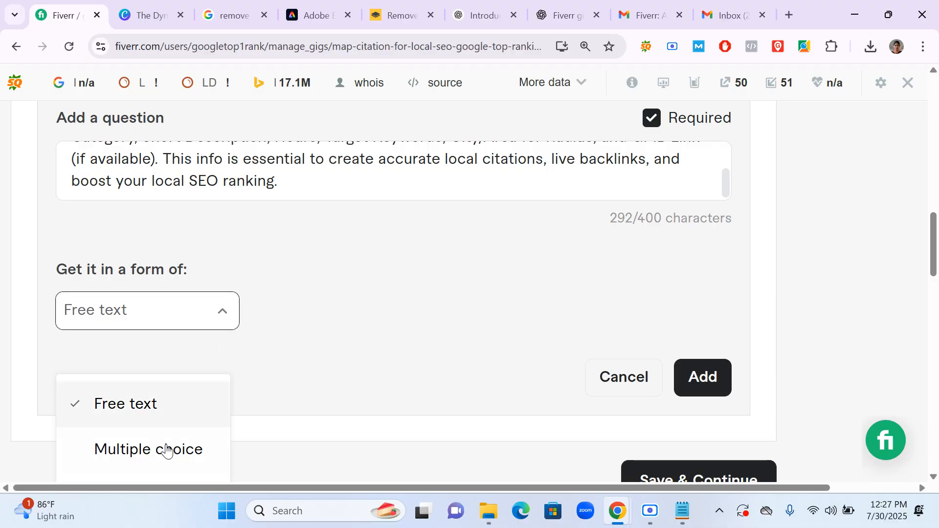
scroll(186, 416, "down", 3)
left_click(160, 361)
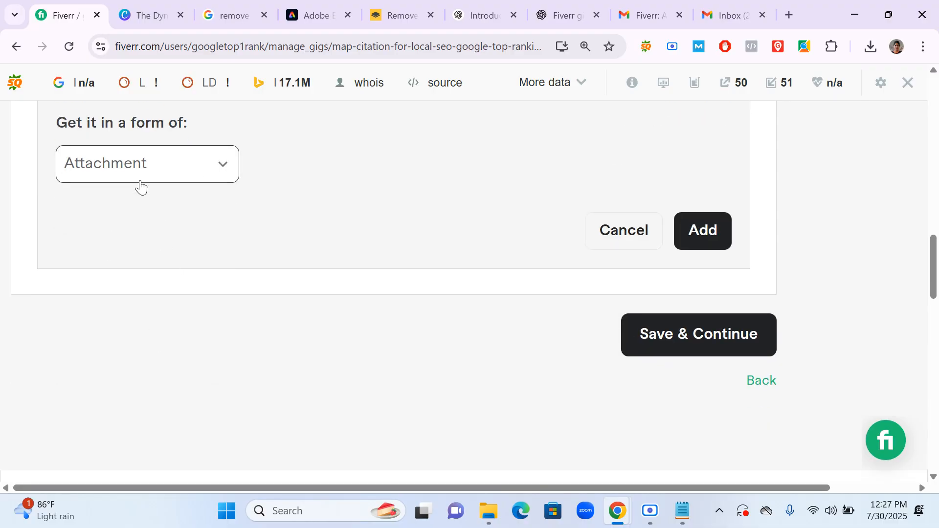
left_click(705, 232)
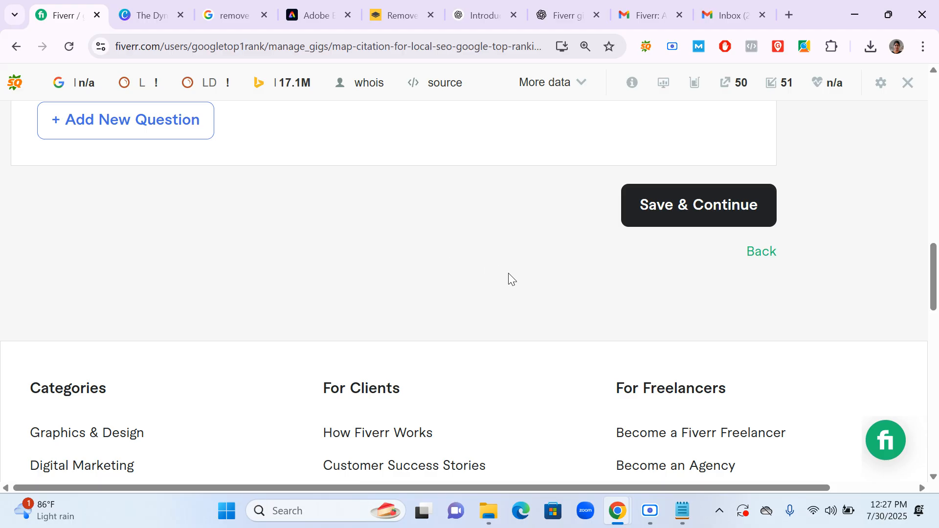
Save the gig's requirements and continue to the Images section of the gig gallery.
left_click(702, 214)
left_click(659, 520)
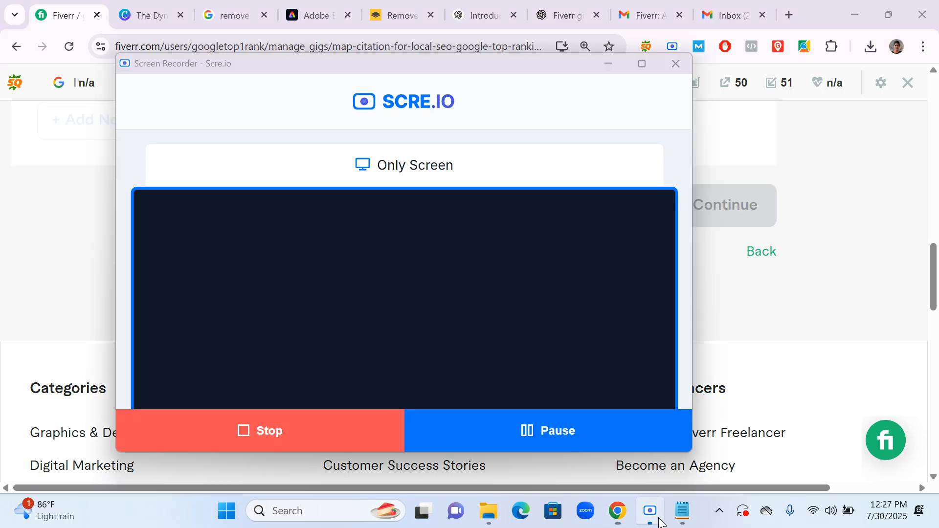
left_click(841, 222)
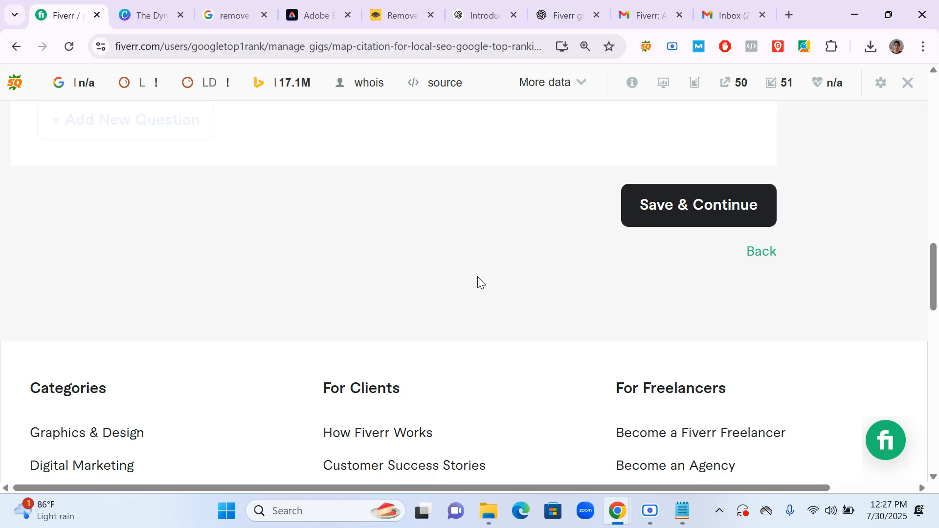
scroll(455, 273, "down", 10)
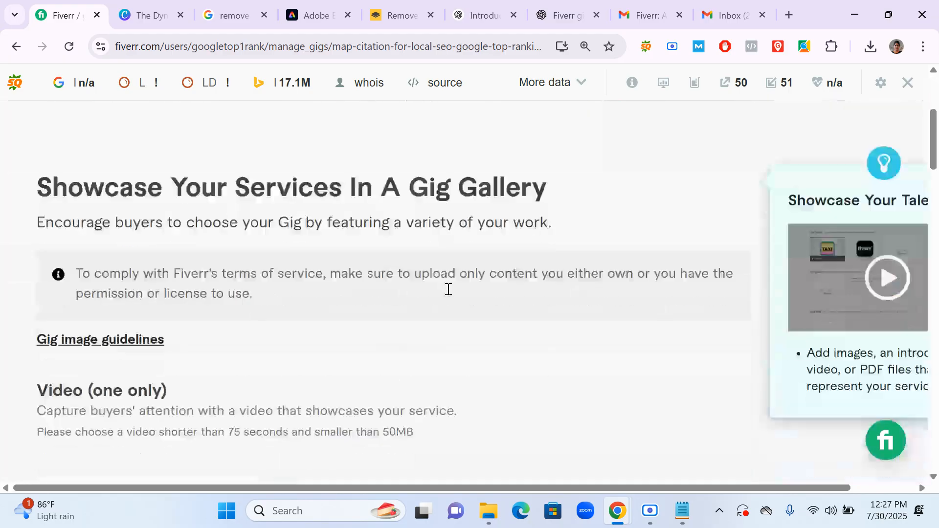
scroll(316, 283, "down", 3)
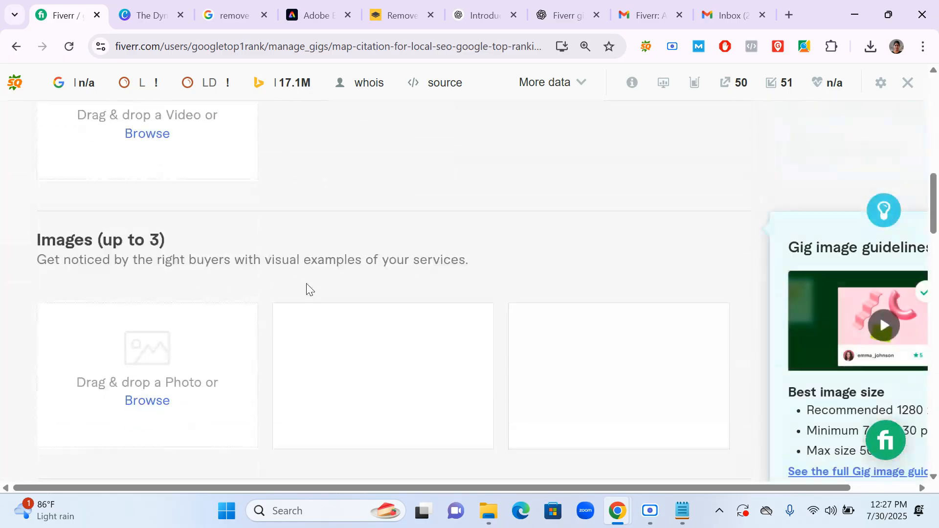
scroll(263, 279, "down", 3)
scroll(75, 188, "up", 1)
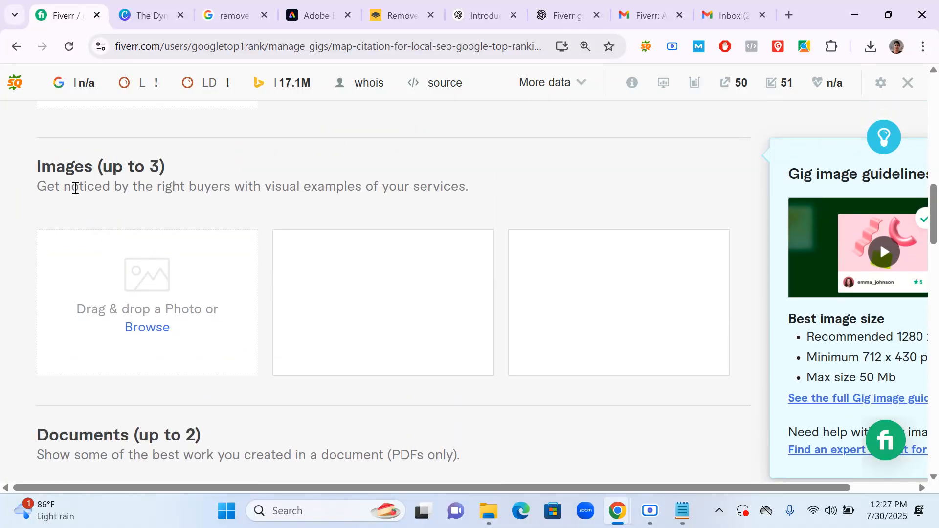
left_click_drag(42, 168, 131, 168)
Browse for a gig photo to upload, looking through Downloads and the Gig folder on the Desktop.
left_click(146, 326)
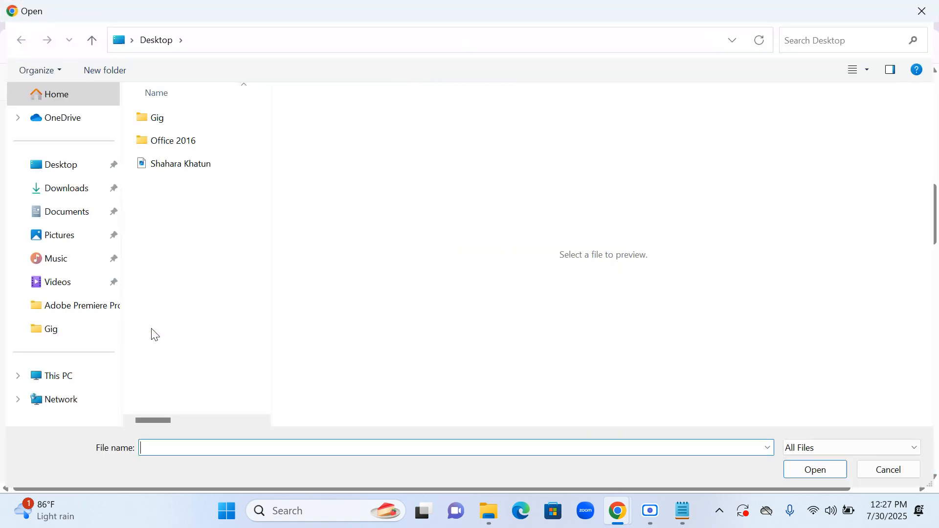
left_click(77, 200)
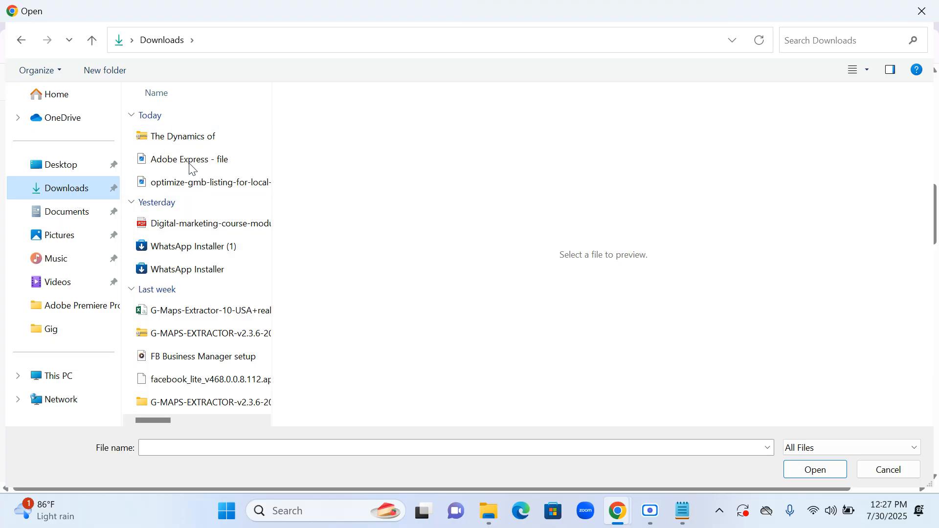
left_click(195, 141)
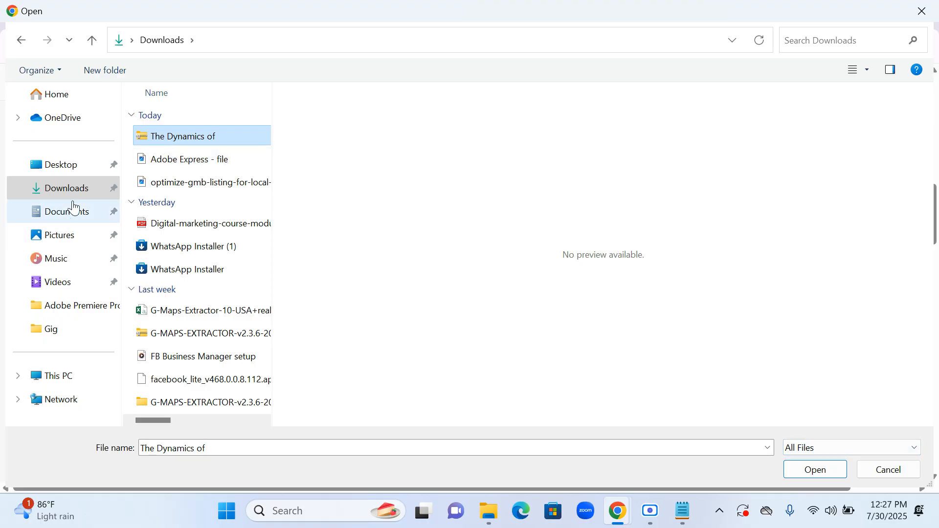
left_click(70, 169)
double_click(170, 120)
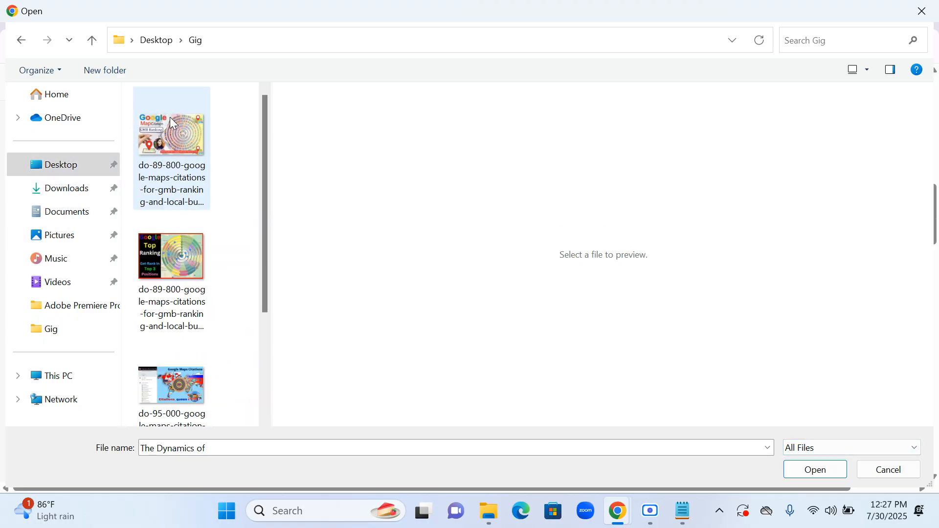
scroll(228, 306, "down", 3)
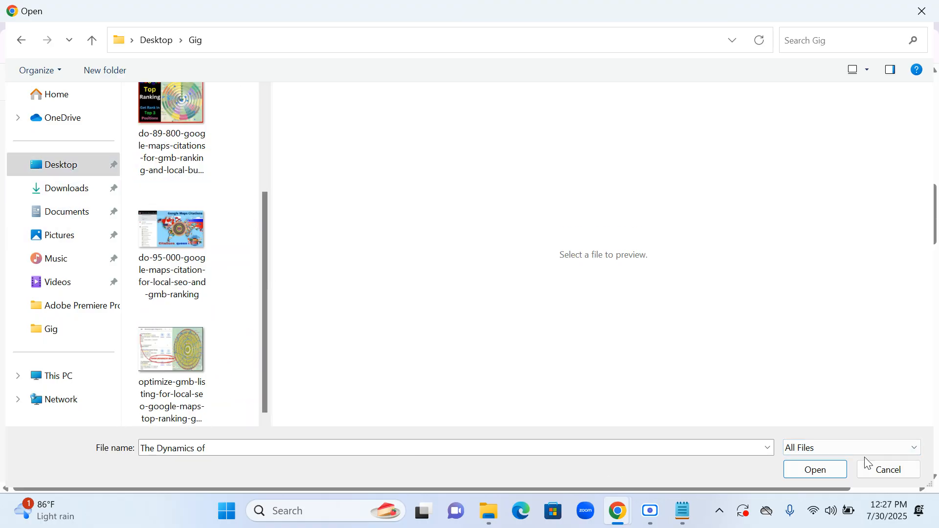
left_click(813, 442)
left_click(828, 464)
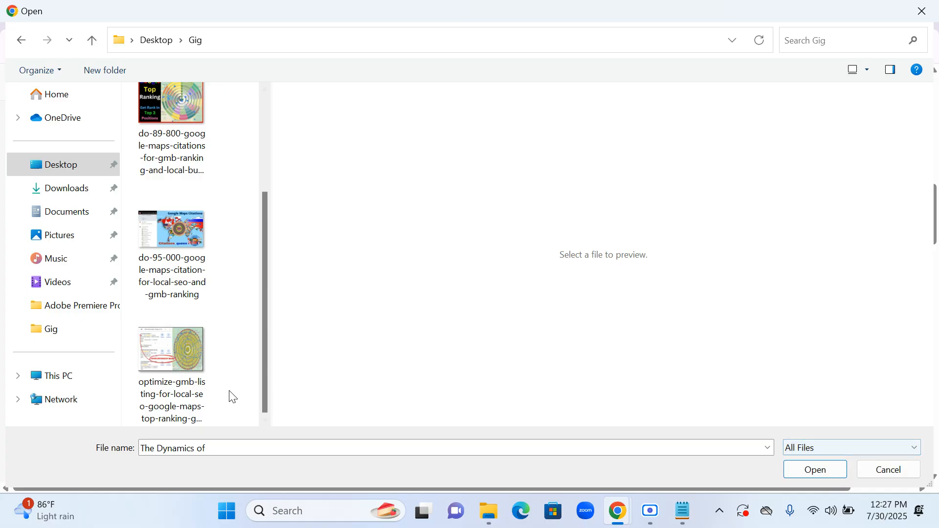
scroll(233, 397, "up", 1)
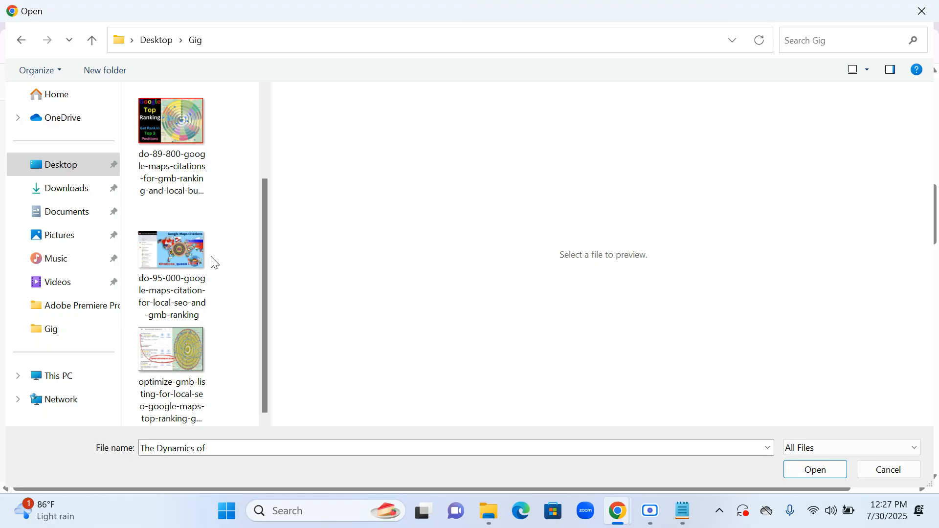
left_click(182, 355)
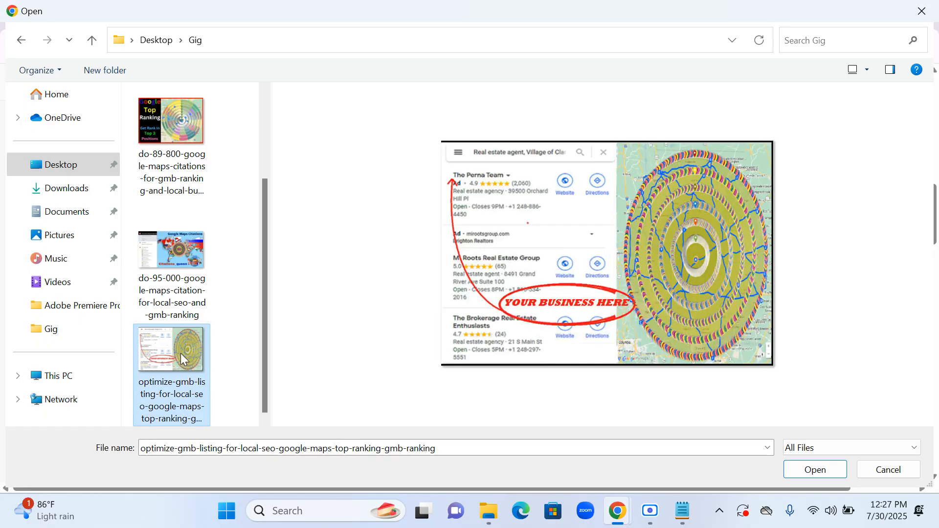
Try to extract the zip file "The Dynamics of" in Downloads from within the photo upload dialog, then cancel the upload.
left_click(77, 189)
left_click(169, 140)
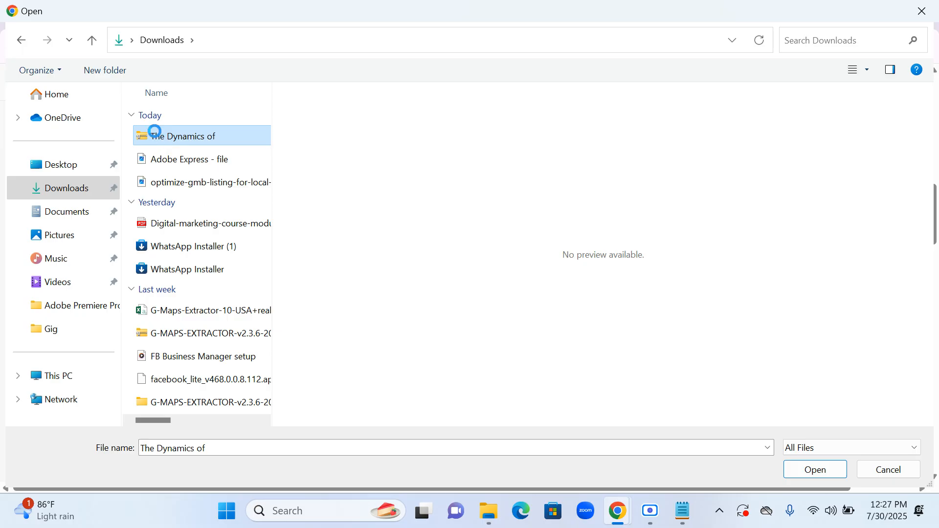
right_click(154, 131)
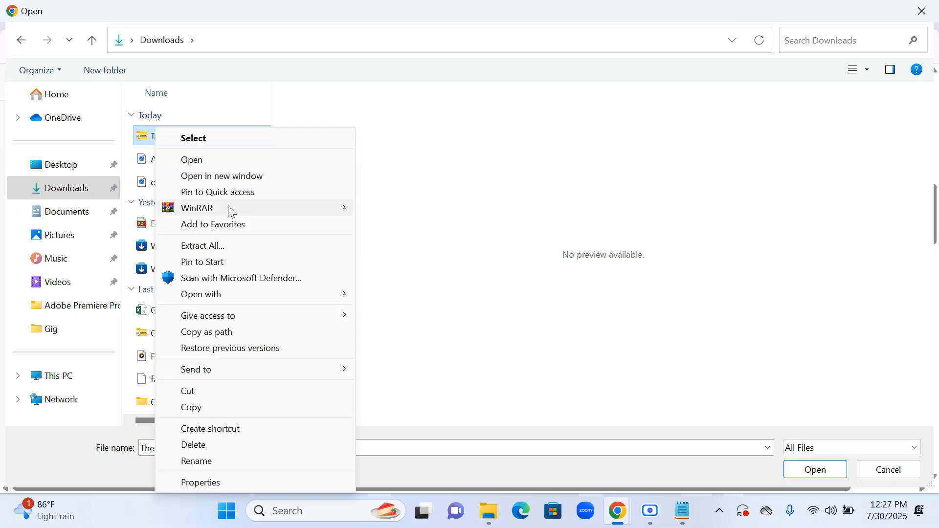
left_click(247, 251)
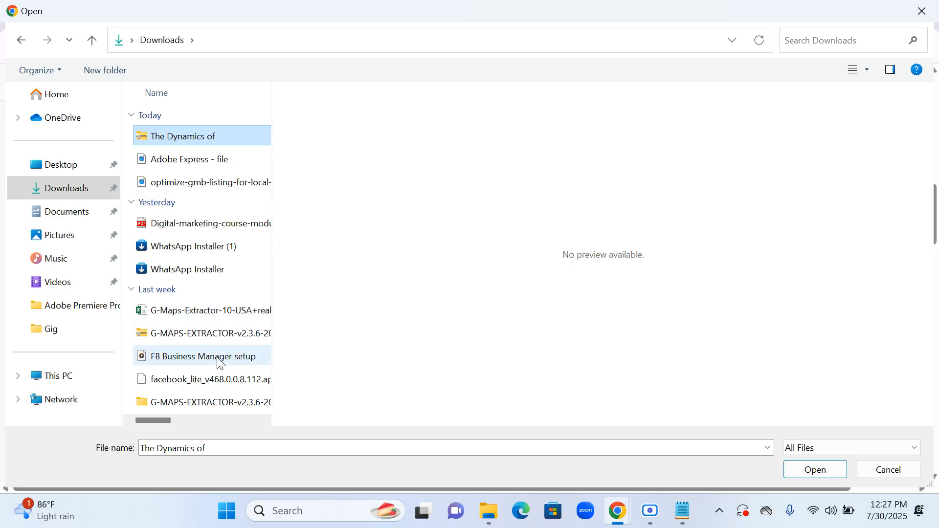
scroll(219, 364, "right", 2)
scroll(215, 356, "left", 2)
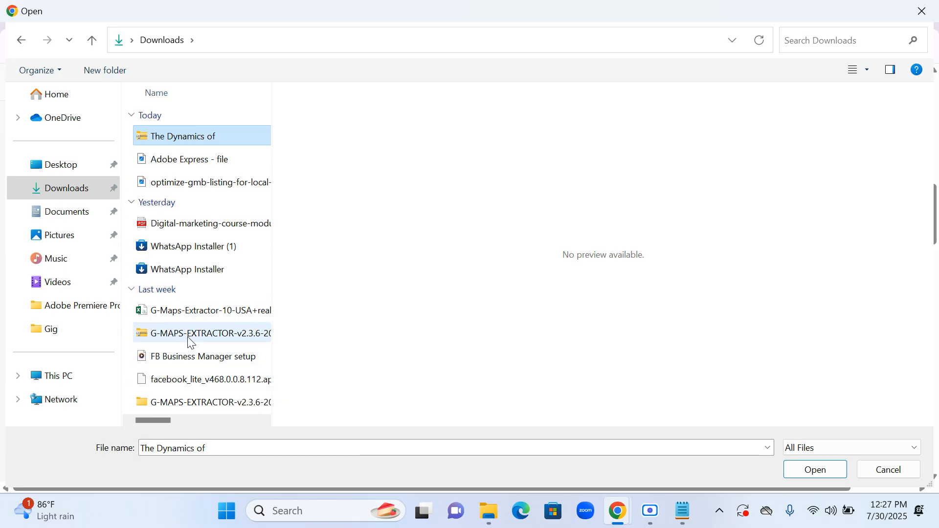
left_click(189, 336)
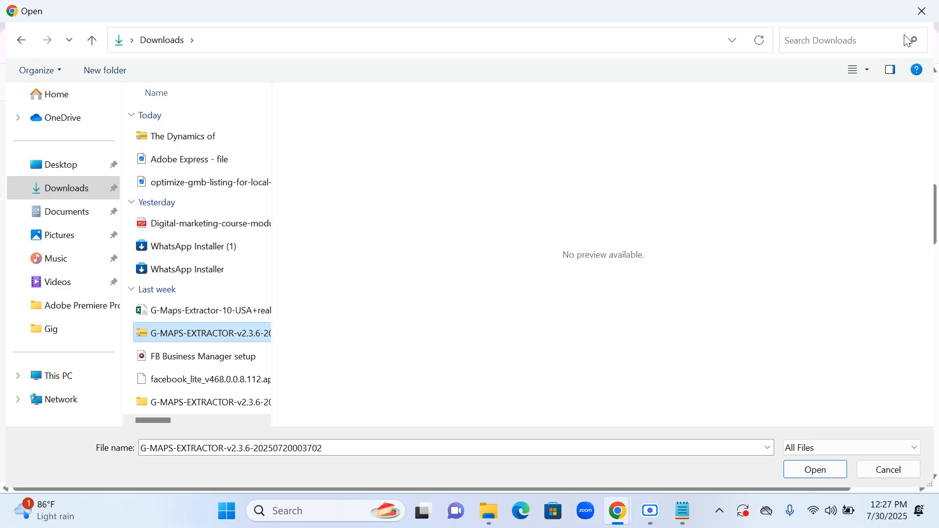
left_click(922, 10)
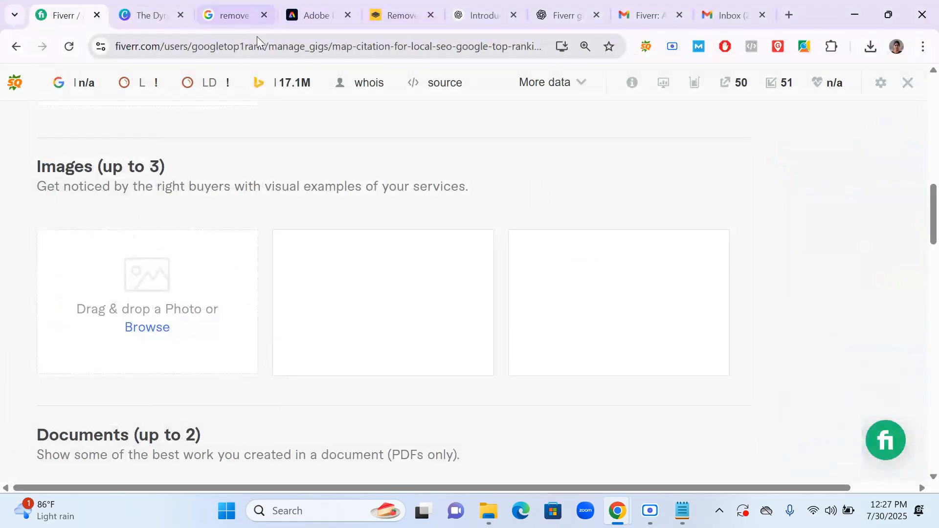
Switch to the Canva design "The Dynamics of" and check the browser's recent downloads for its exported file.
left_click(161, 10)
left_click(890, 85)
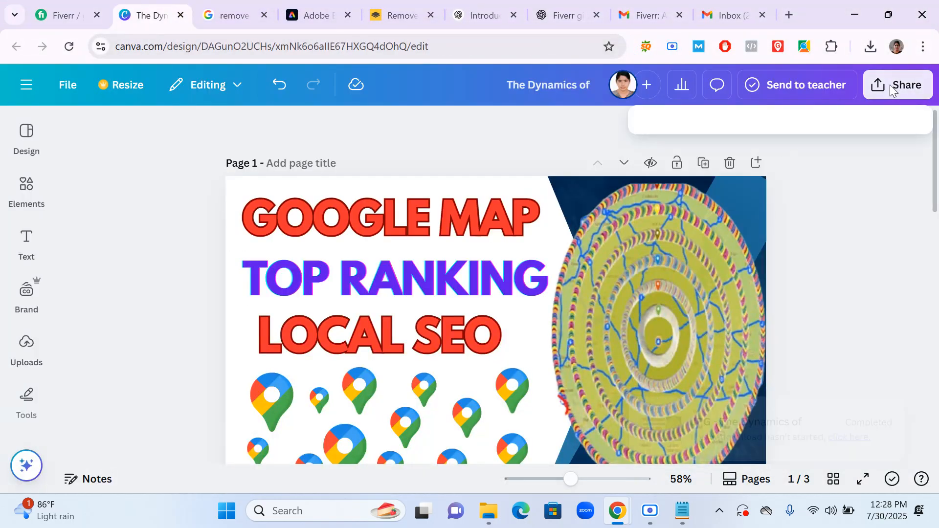
left_click(870, 46)
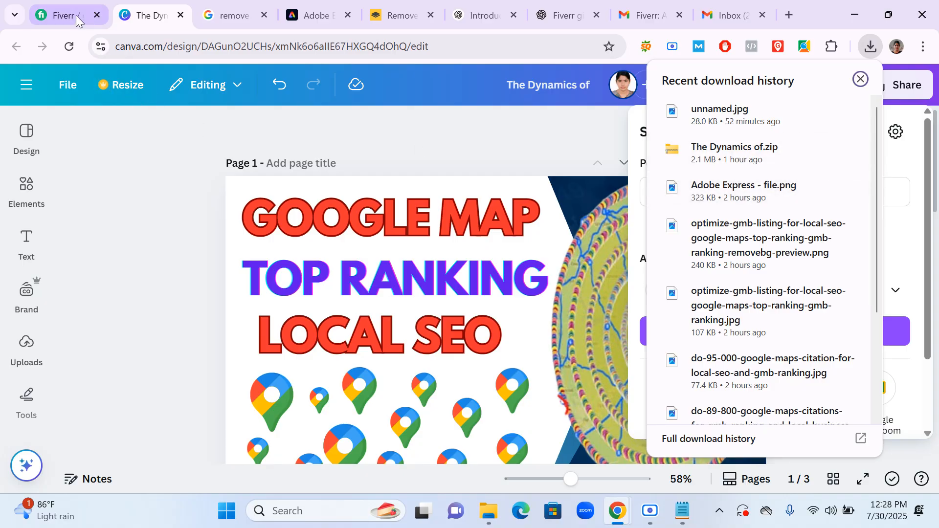
Switch to File Explorer and extract the zip file "The Dynamics of" into a same-named folder in Downloads.
left_click(488, 510)
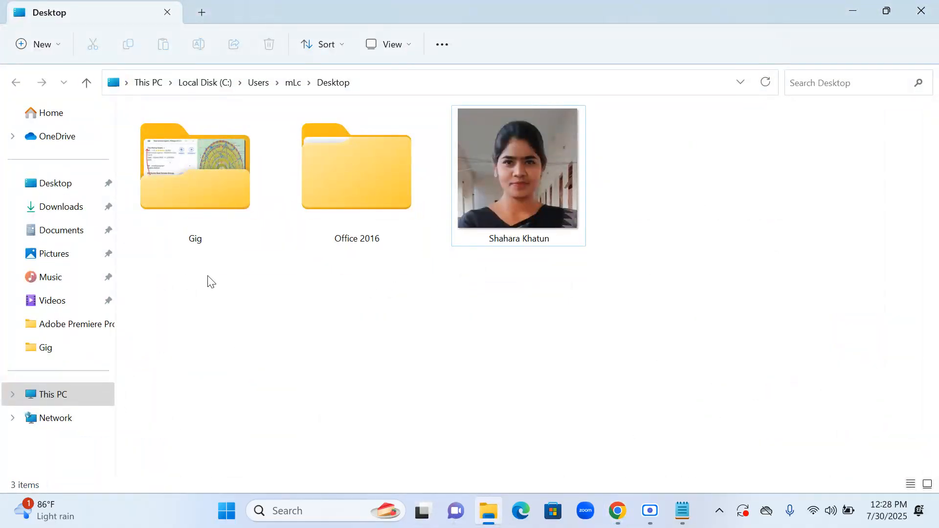
double_click(184, 189)
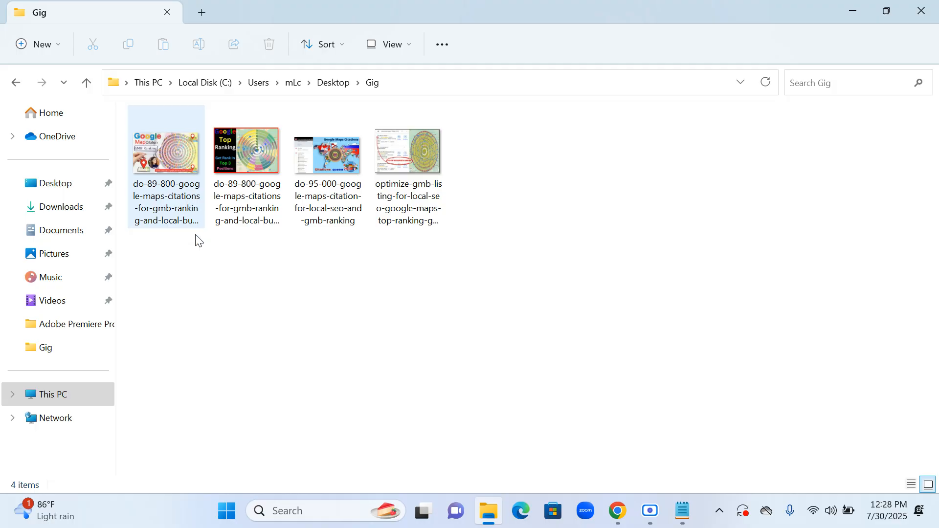
left_click(73, 186)
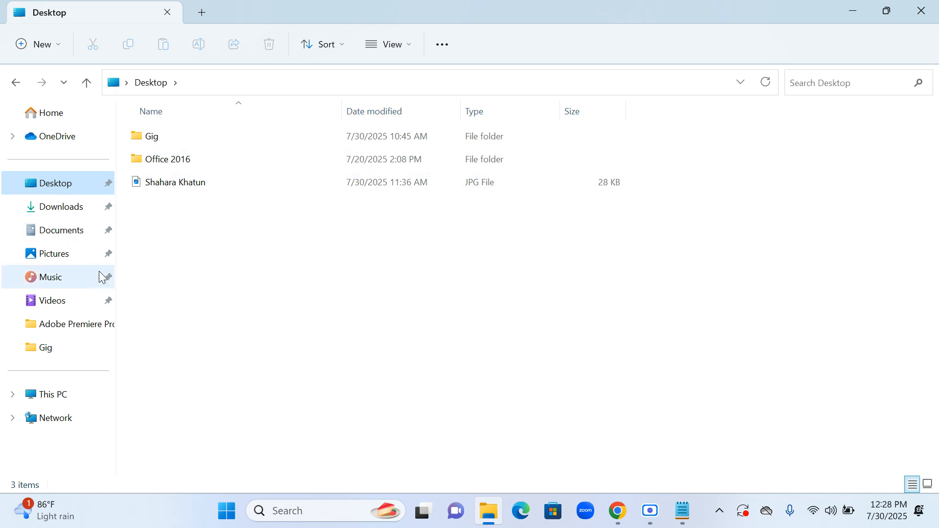
left_click(71, 208)
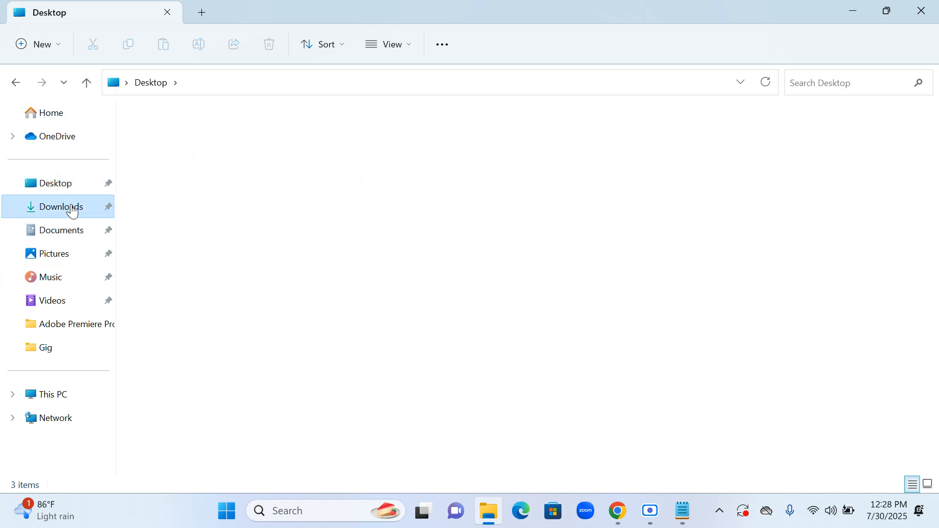
left_click(154, 160)
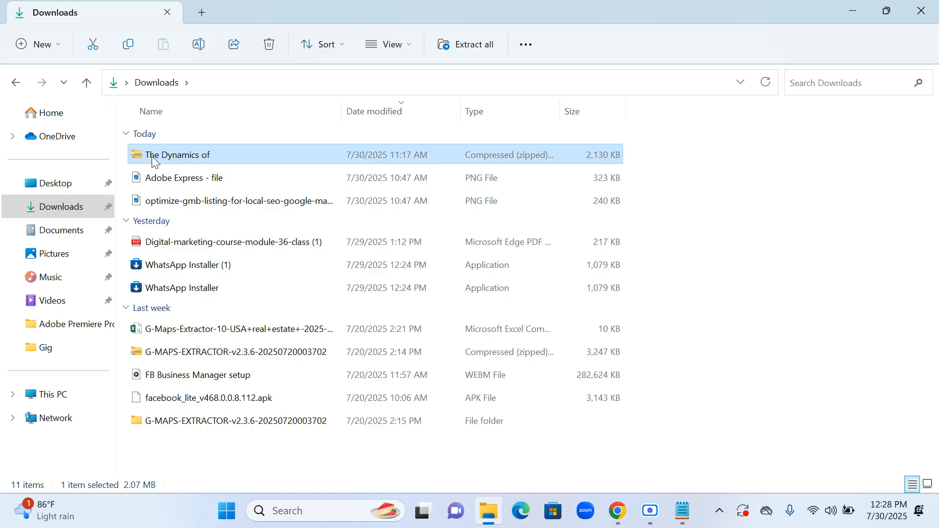
right_click(153, 160)
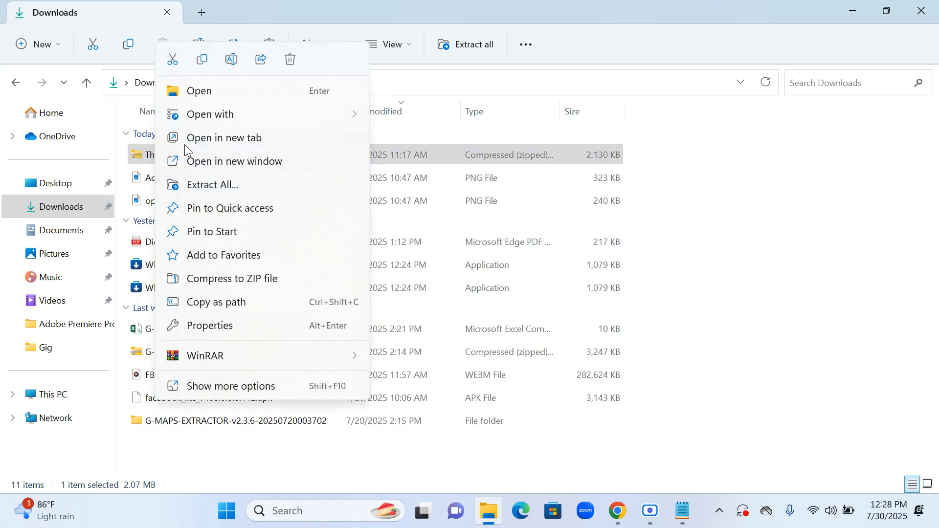
left_click(221, 186)
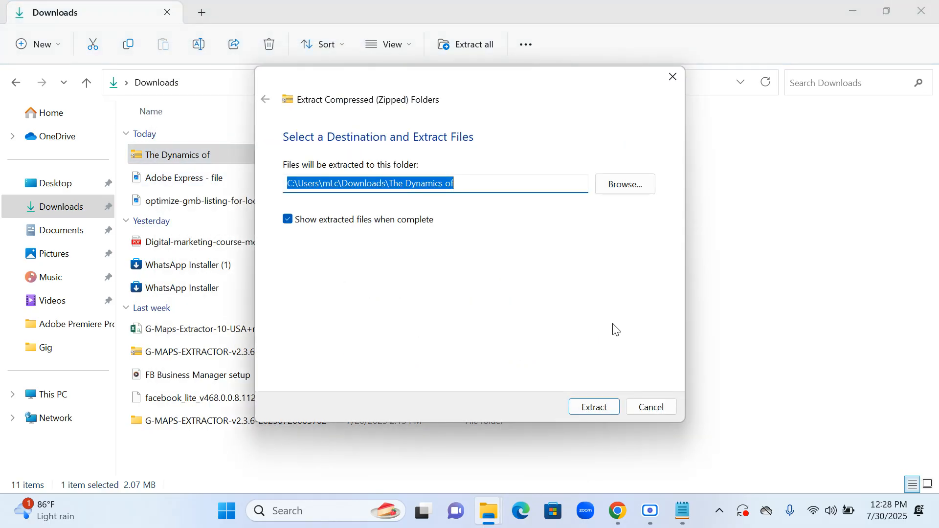
left_click(597, 408)
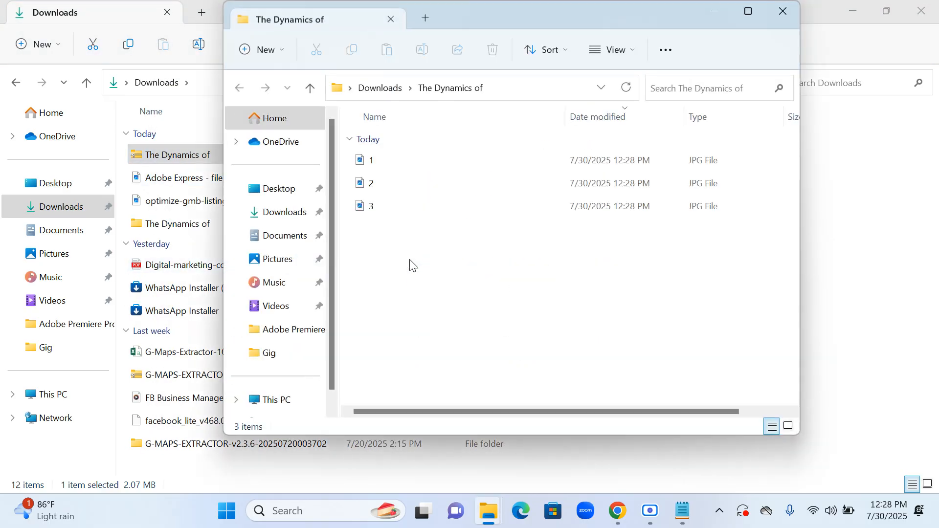
left_click(783, 11)
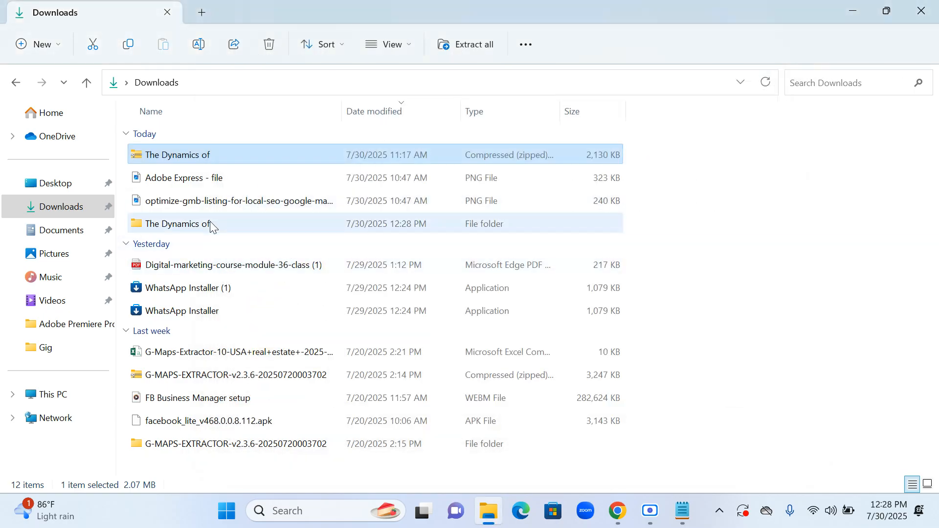
Open the extracted folder "The Dynamics of" and display its three images as extra large icons.
double_click(188, 225)
left_click(160, 155)
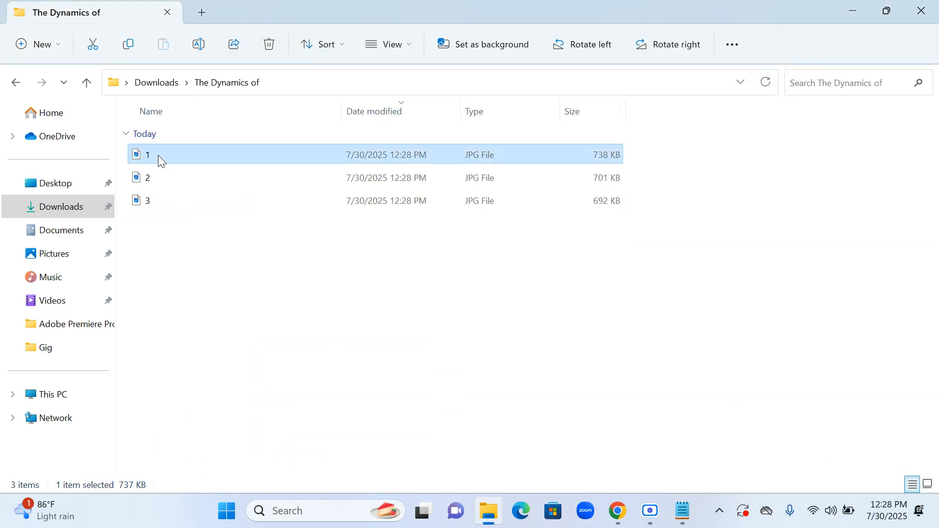
left_click(384, 45)
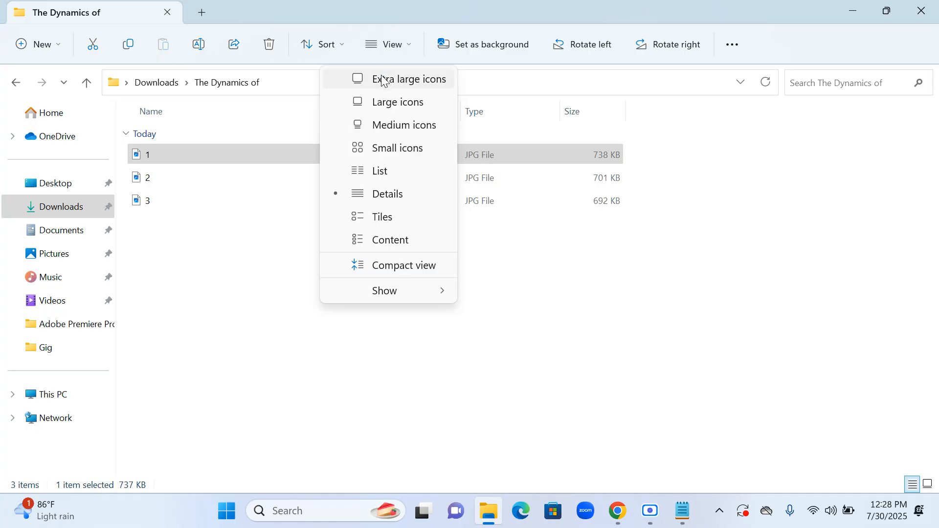
left_click(384, 79)
left_click(549, 210)
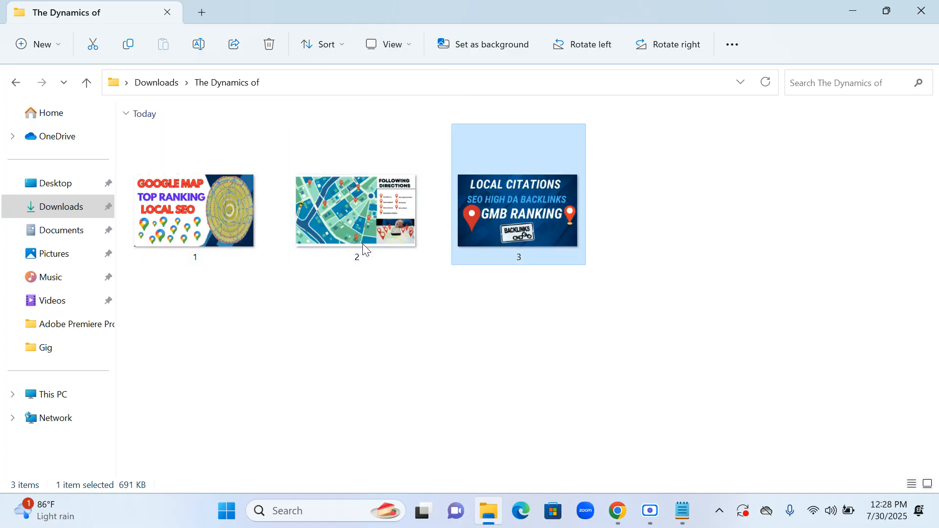
left_click(203, 214)
left_click(305, 221)
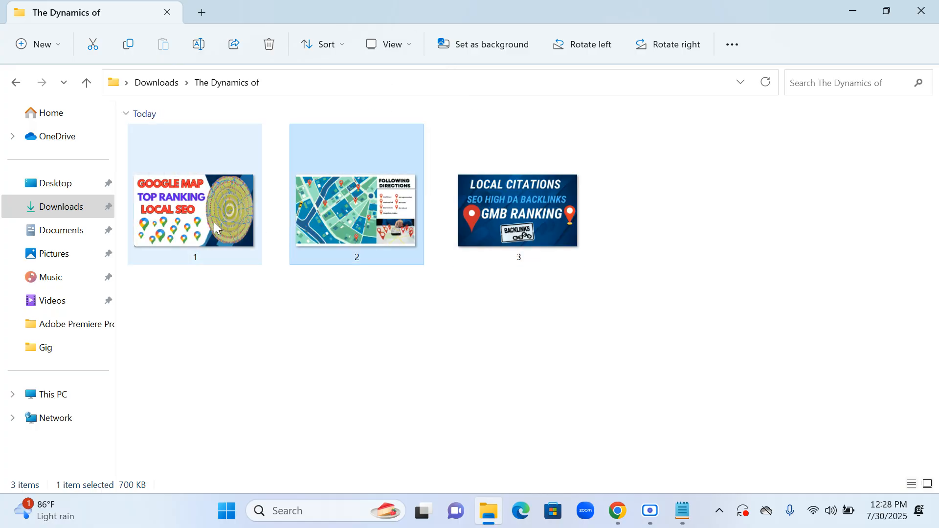
Open the file properties of image 1 and clear its file name.
right_click(214, 219)
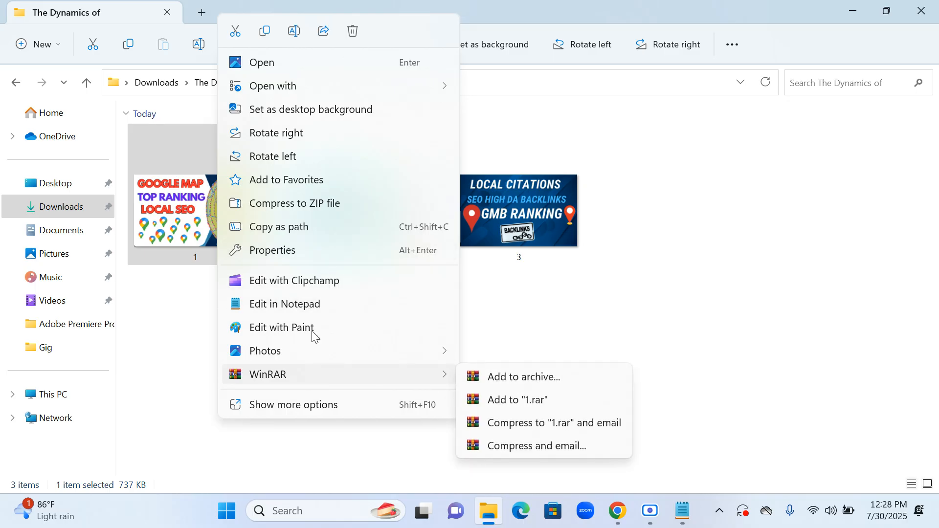
left_click(315, 405)
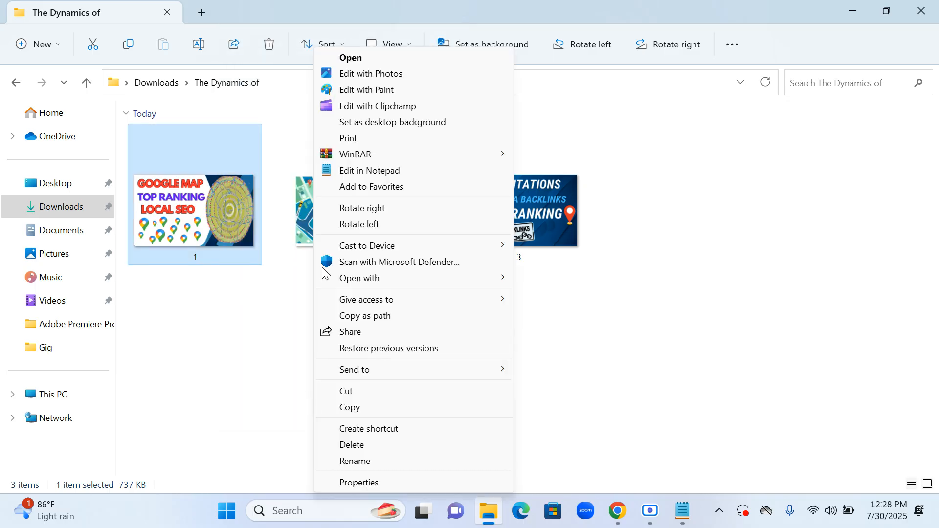
left_click(358, 482)
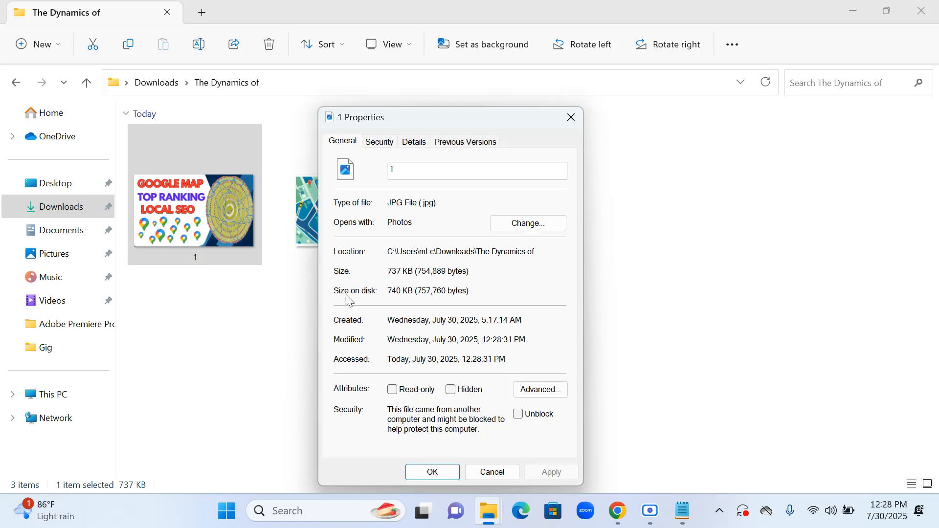
double_click(392, 174)
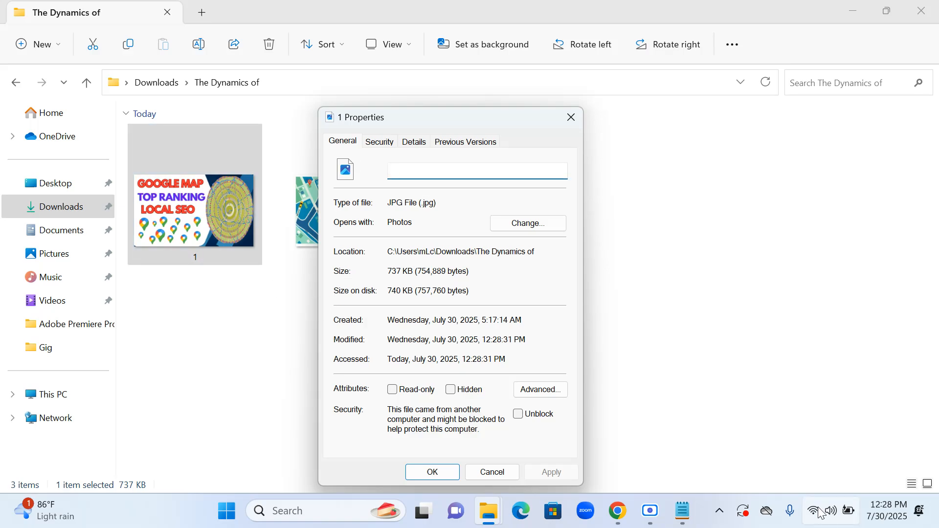
left_click(683, 511)
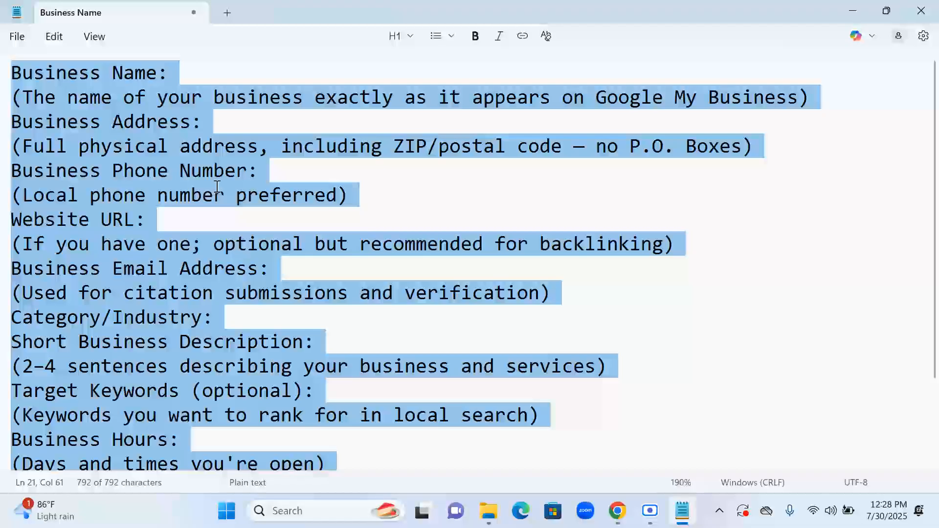
left_click(217, 188)
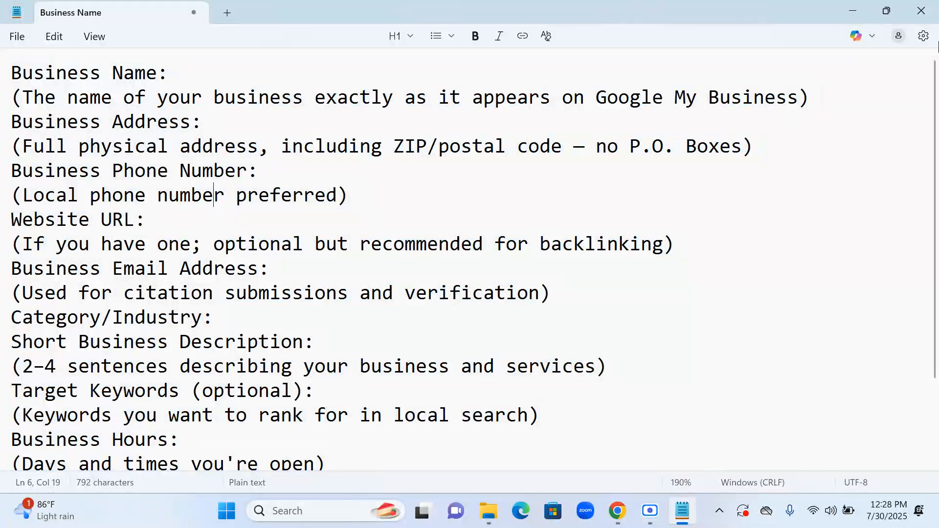
left_click(852, 11)
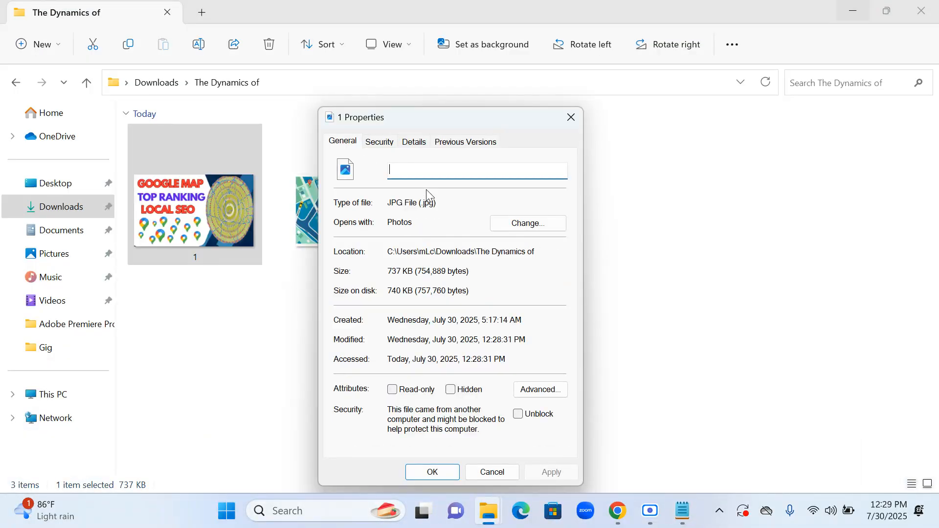
Enter "Google Map citation" as the image's file name and copy that text.
type("Google Map citation")
key("ctrl+a")
key("ctrl+c")
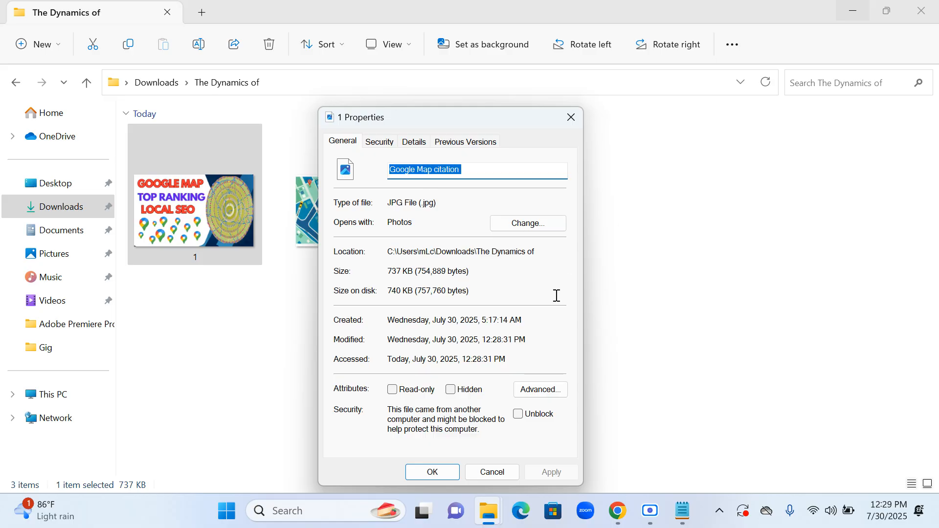
Fill the image's title, subject and tags details with the copied text "Google Map citation" and save the properties.
left_click(414, 142)
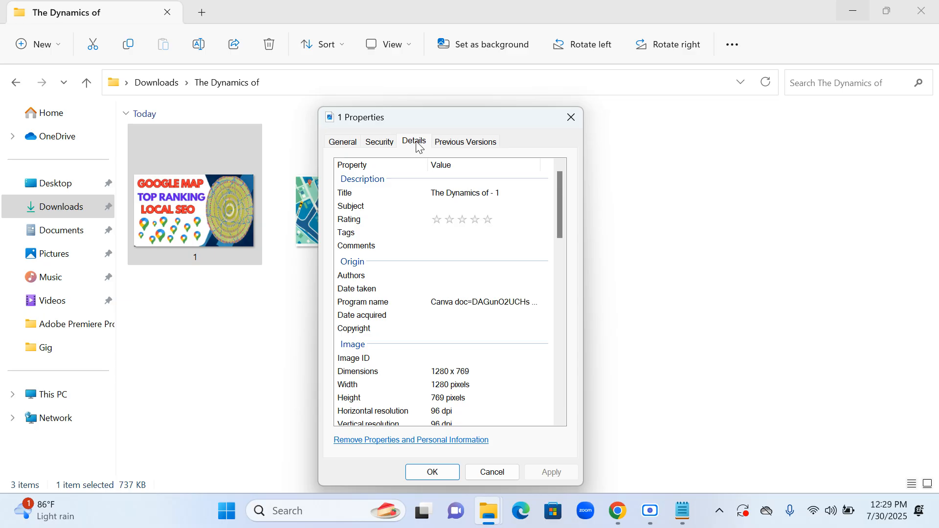
left_click(470, 192)
key("ctrl+v")
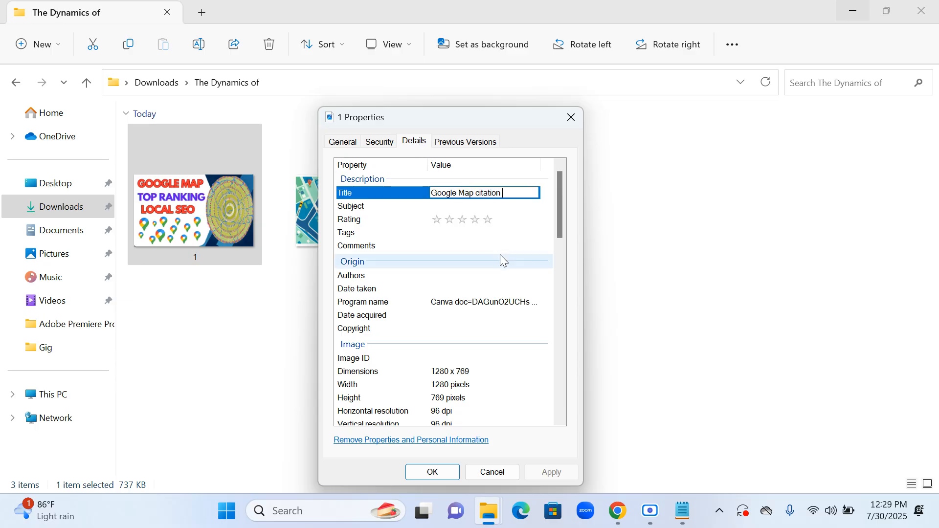
left_click(489, 219)
left_click(486, 205)
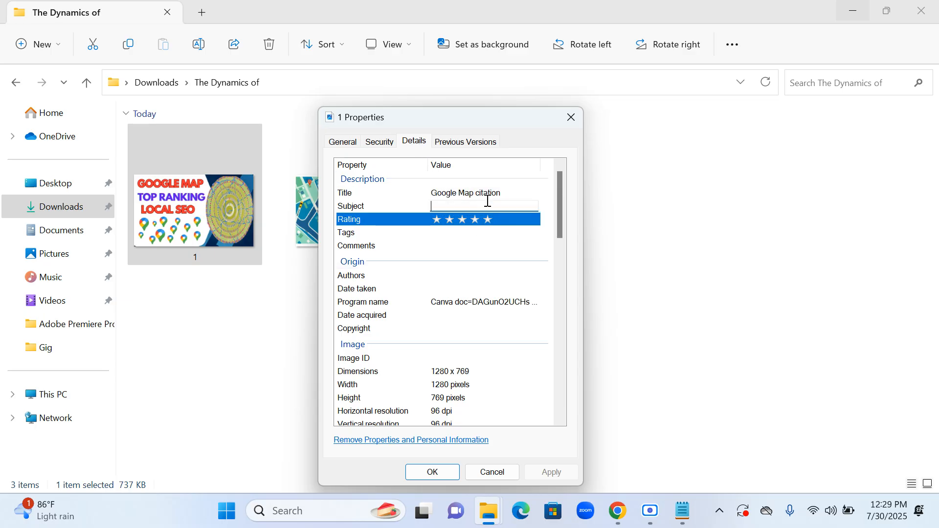
key("ctrl+v")
left_click(459, 236)
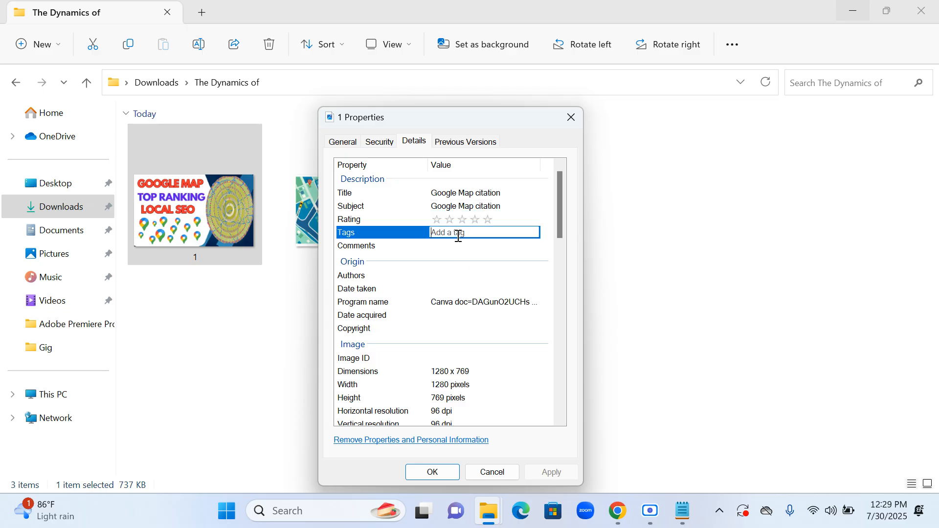
key("ctrl+v")
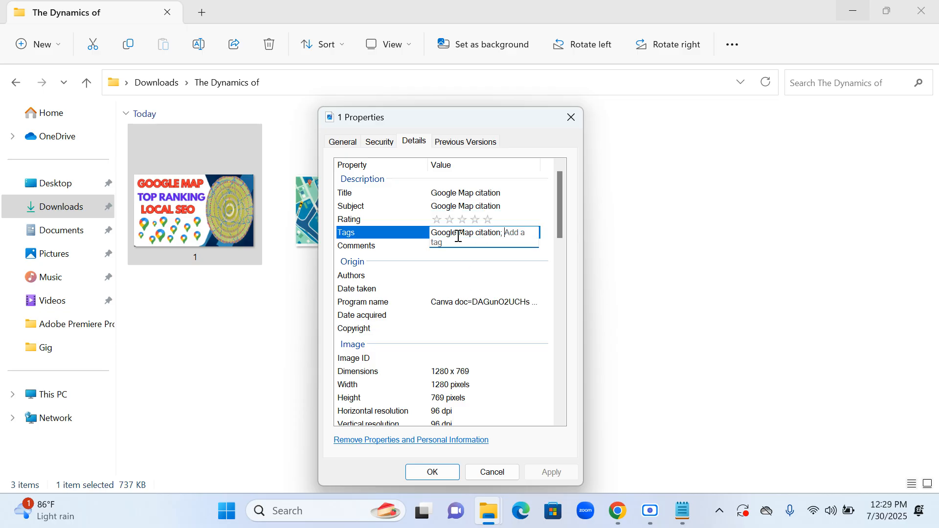
left_click(443, 475)
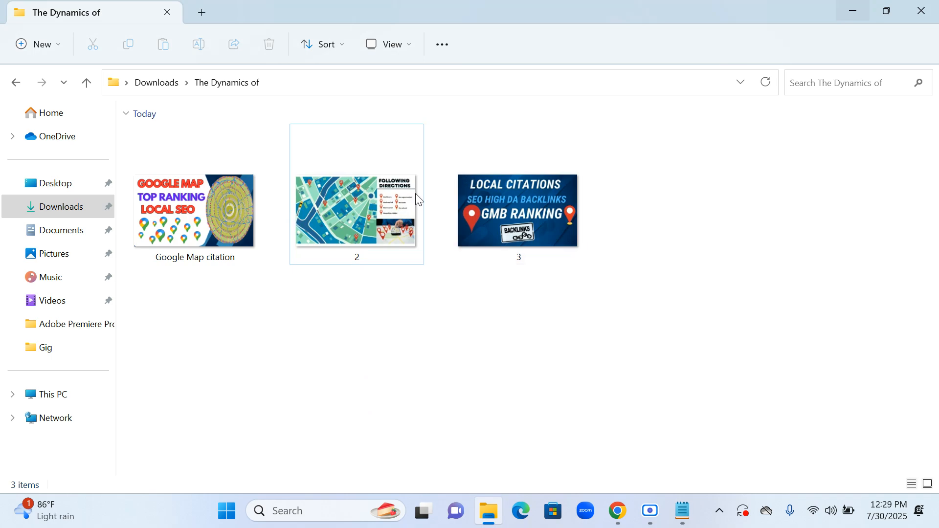
Rename image 2, the map with directions, as "Google Map citation s".
right_click(395, 200)
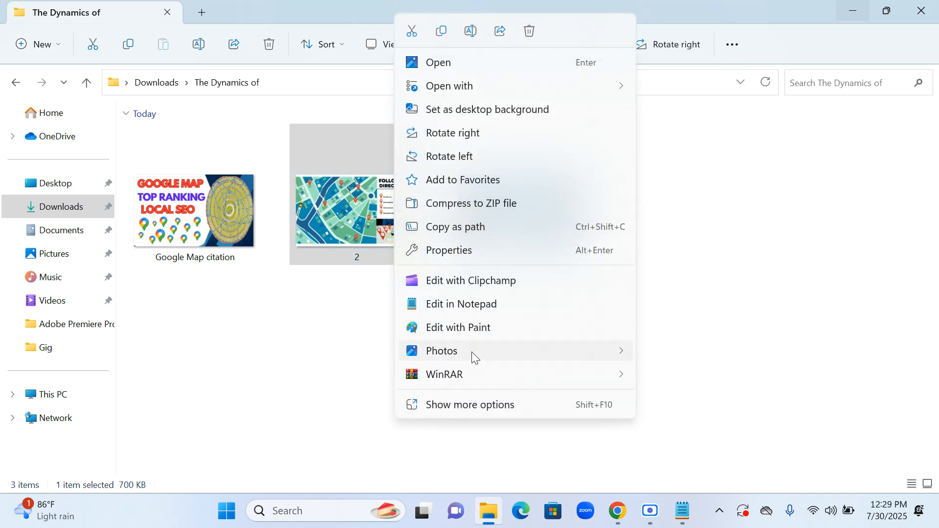
left_click(488, 408)
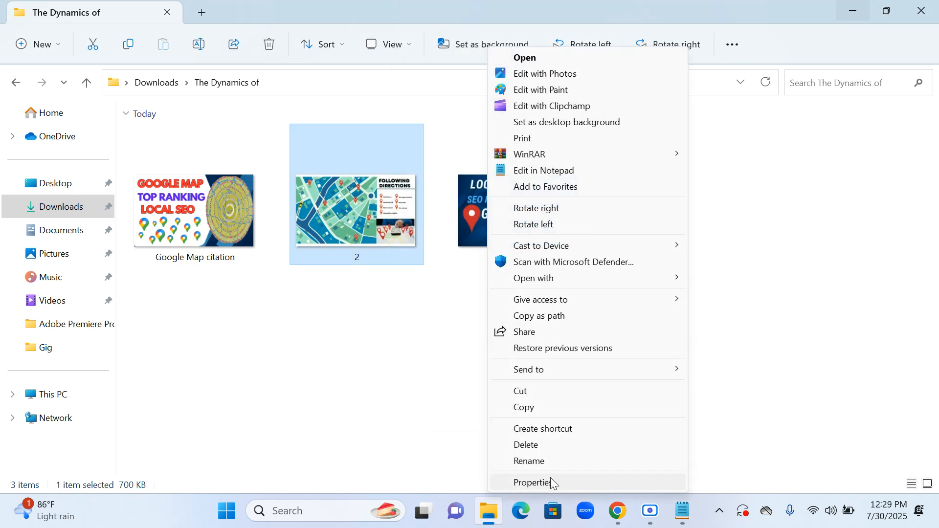
left_click(551, 461)
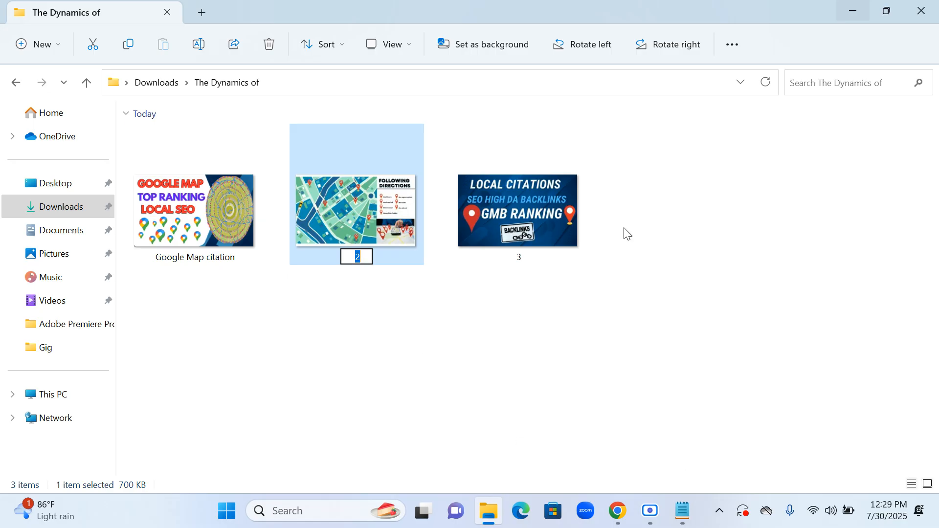
key("ctrl+v")
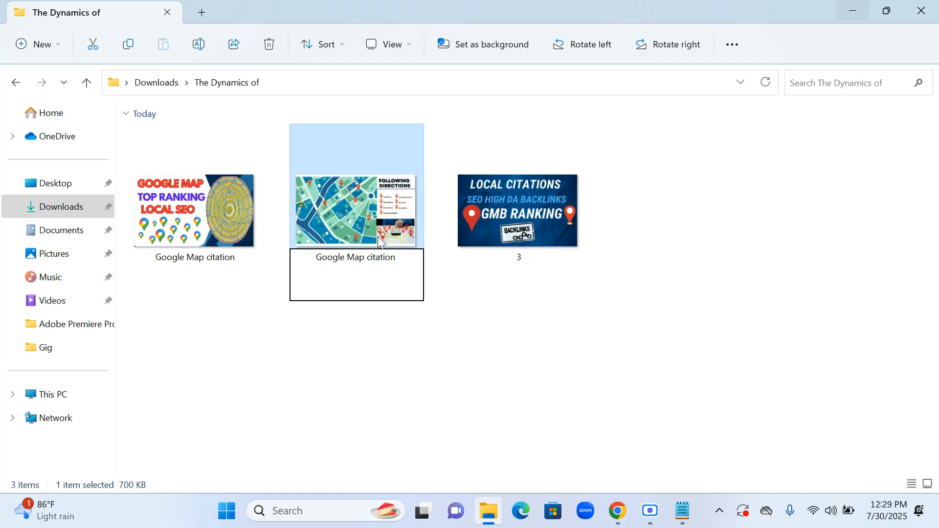
type("s")
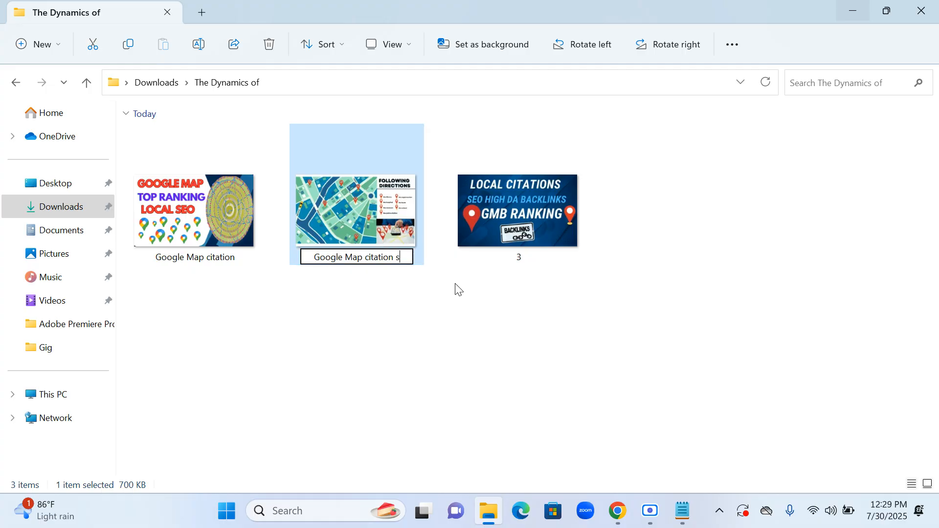
left_click(505, 317)
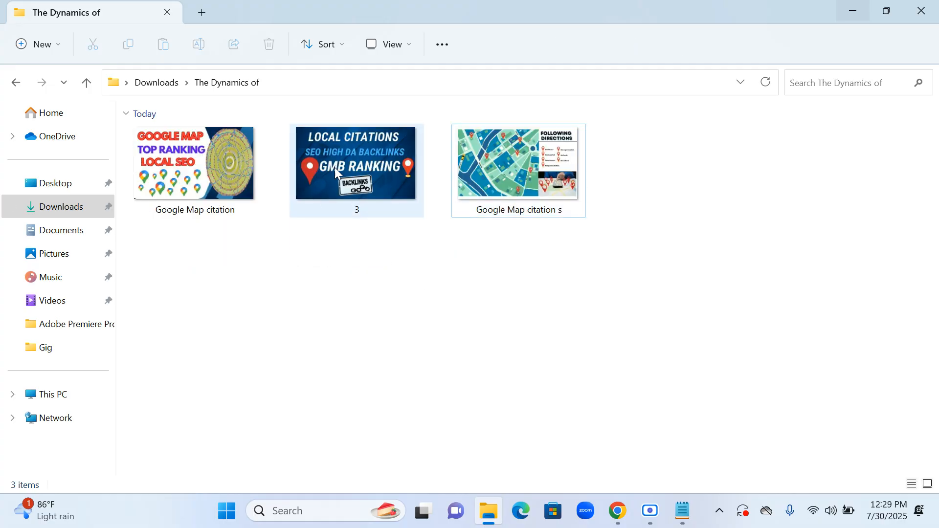
Rename image 3, the local citations graphic, as "Google Map citation3".
left_click(195, 159)
right_click(375, 163)
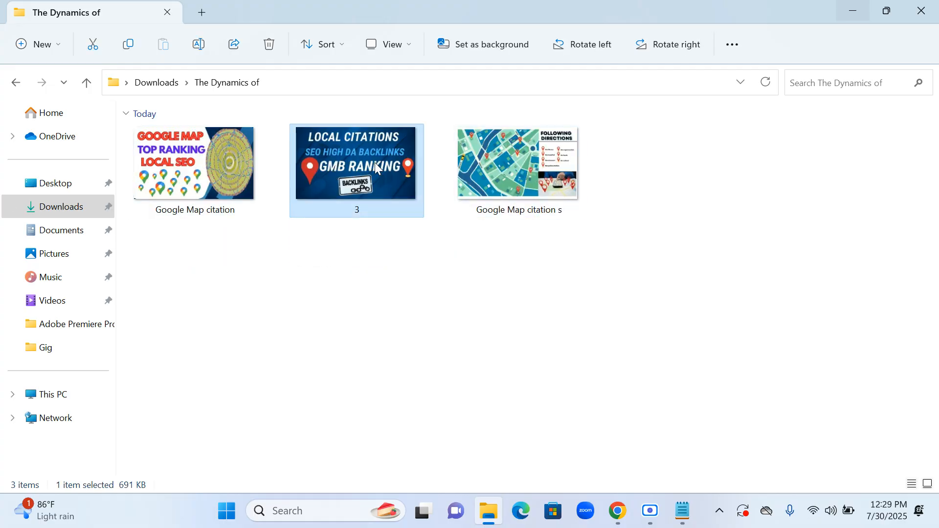
left_click(468, 405)
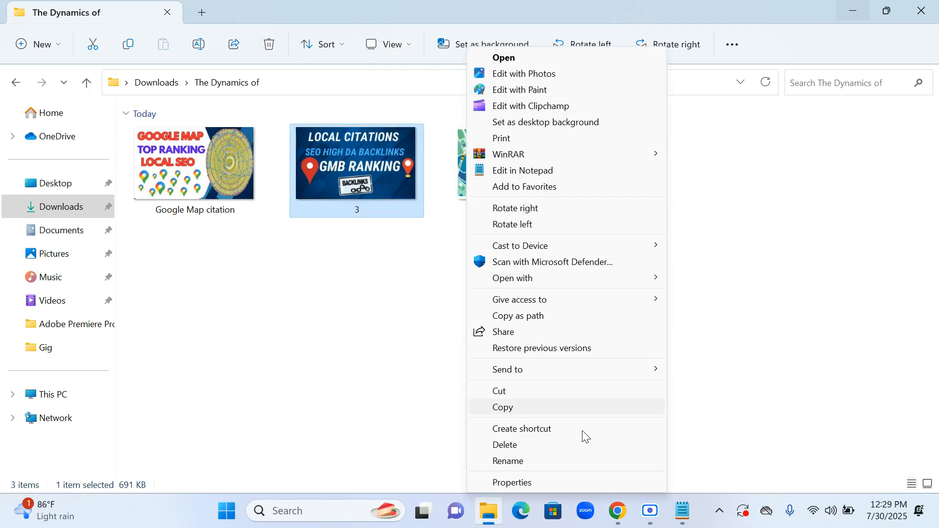
left_click(547, 465)
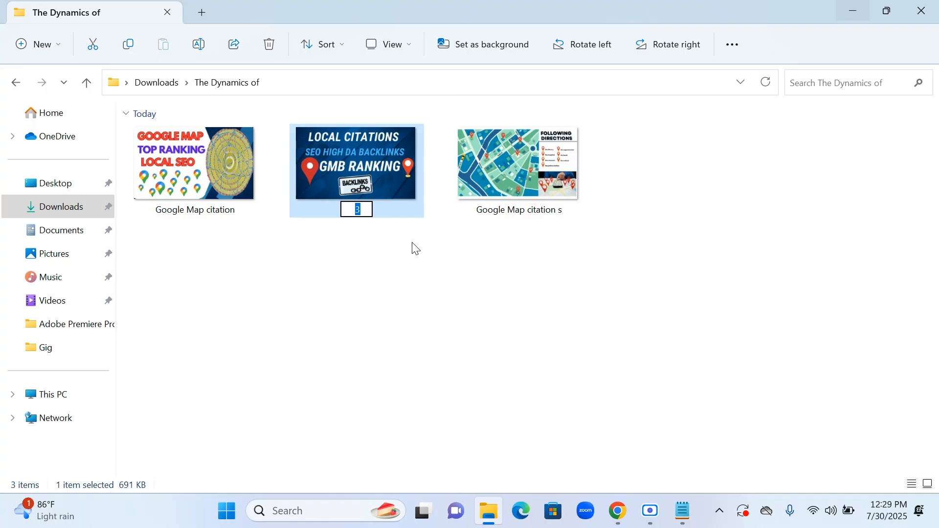
key("ctrl+v")
key("BackSpace")
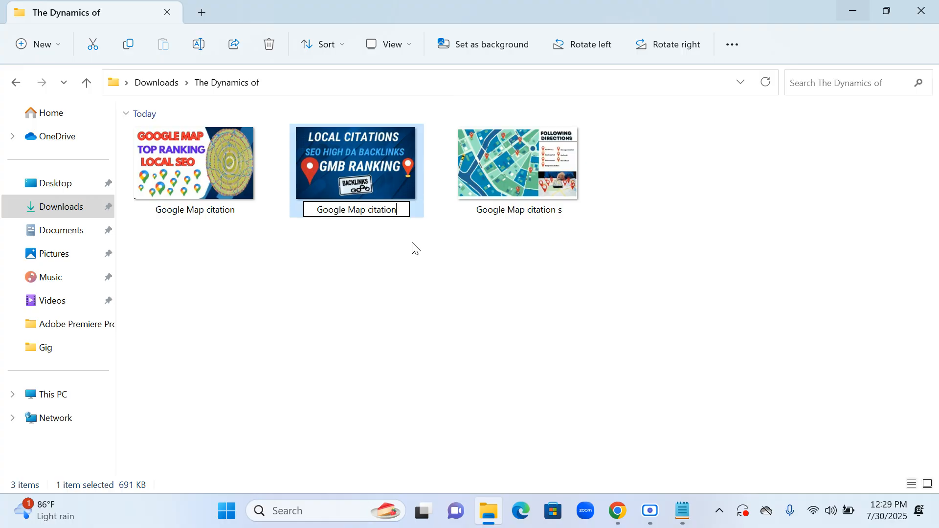
type("3")
key("Return")
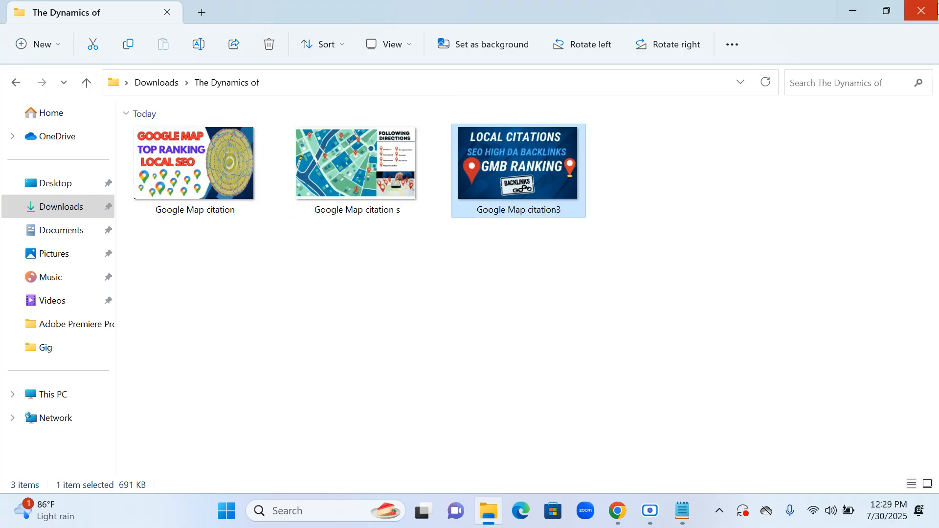
In the Fiverr gig gallery, upload "Google Map citation" from the Downloads folder "The Dynamics of" as the first image.
left_click(886, 11)
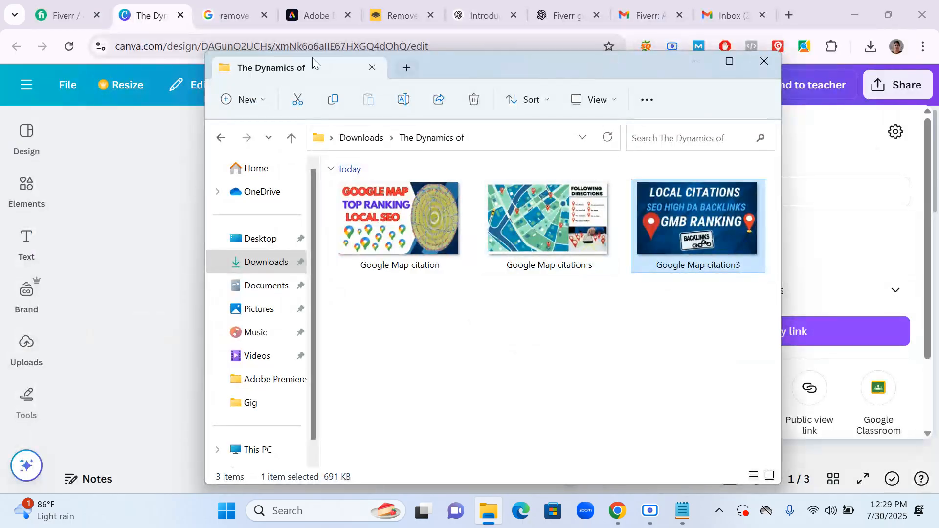
left_click(91, 7)
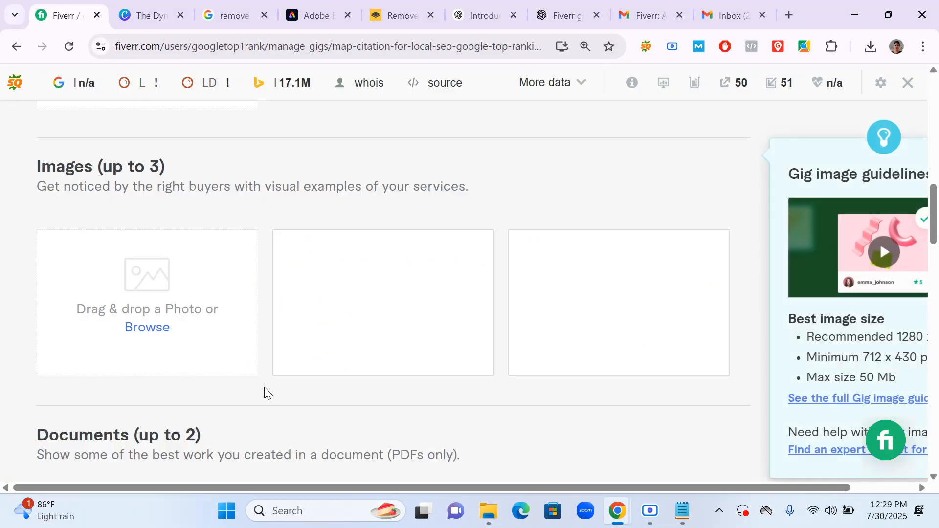
left_click(147, 327)
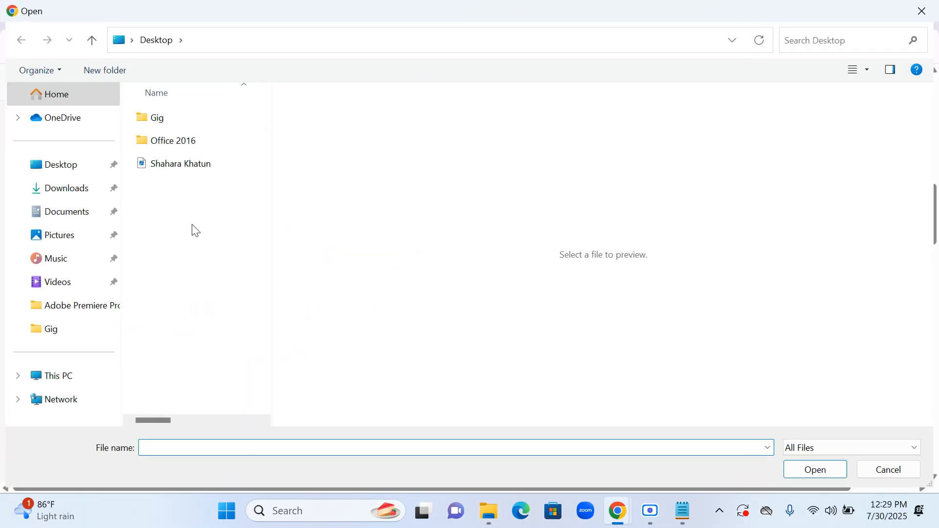
left_click(81, 189)
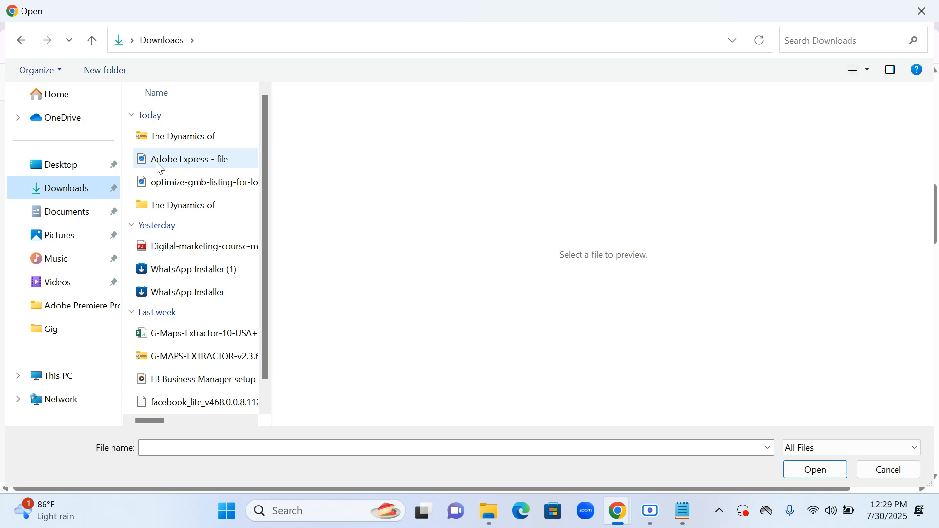
double_click(168, 208)
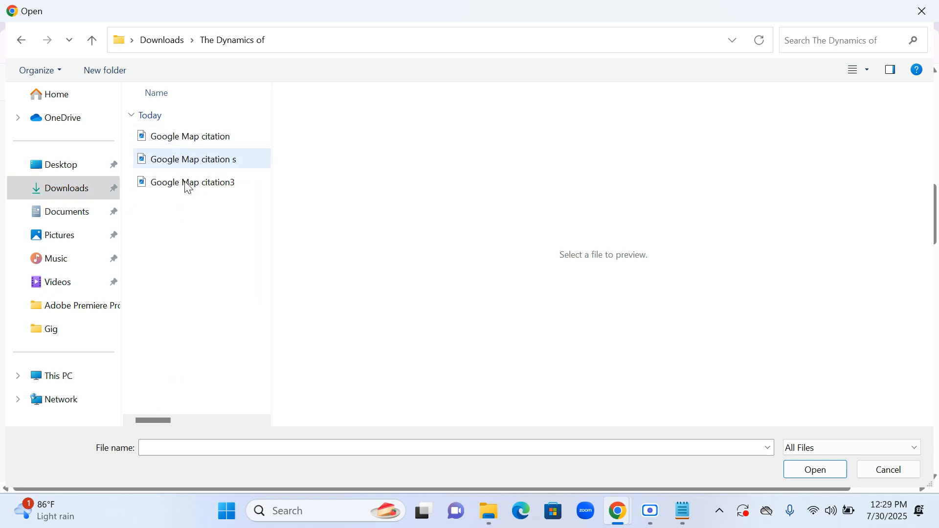
left_click(188, 142)
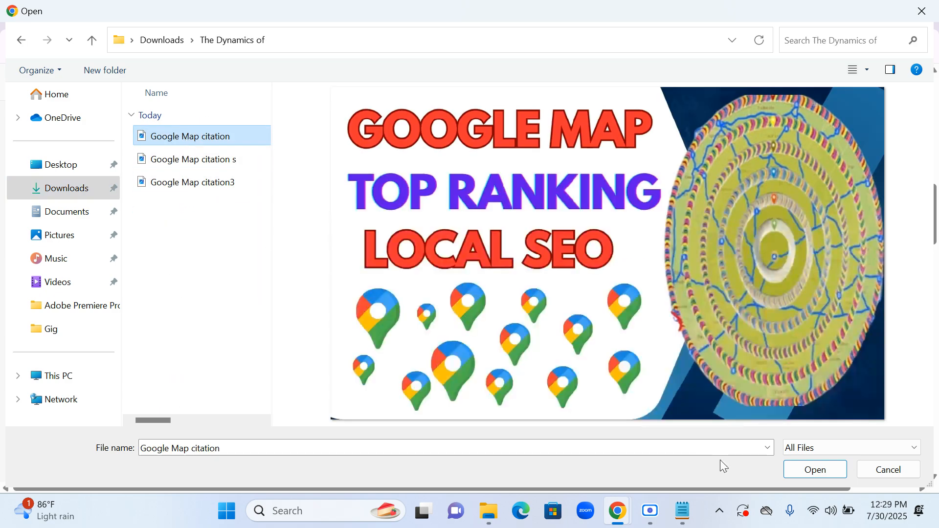
left_click(828, 471)
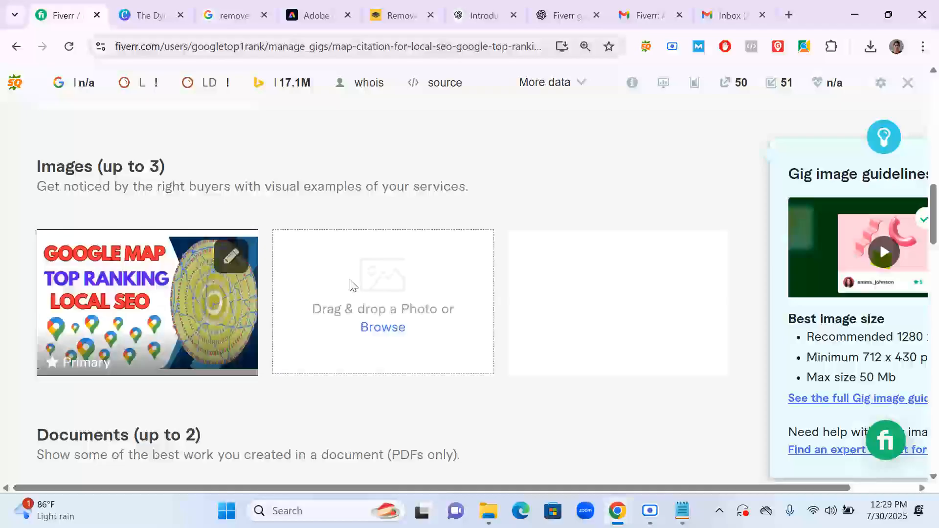
Upload "Google Map citation s" and "Google Map citation3" as the second and third gig images.
left_click(389, 335)
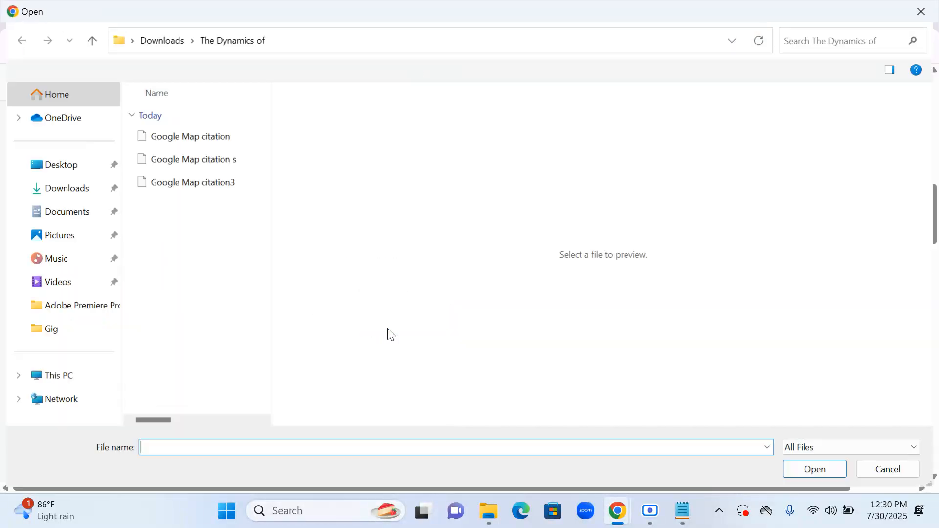
left_click(229, 165)
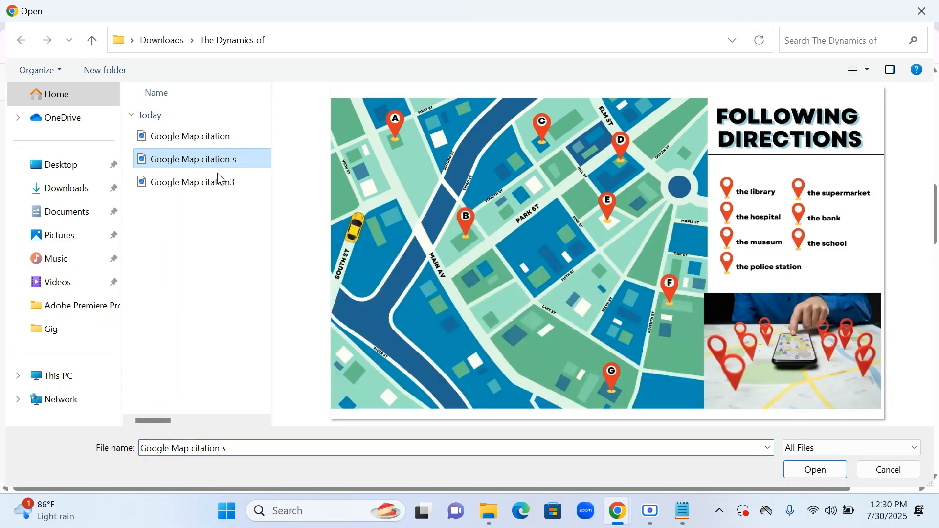
left_click(816, 470)
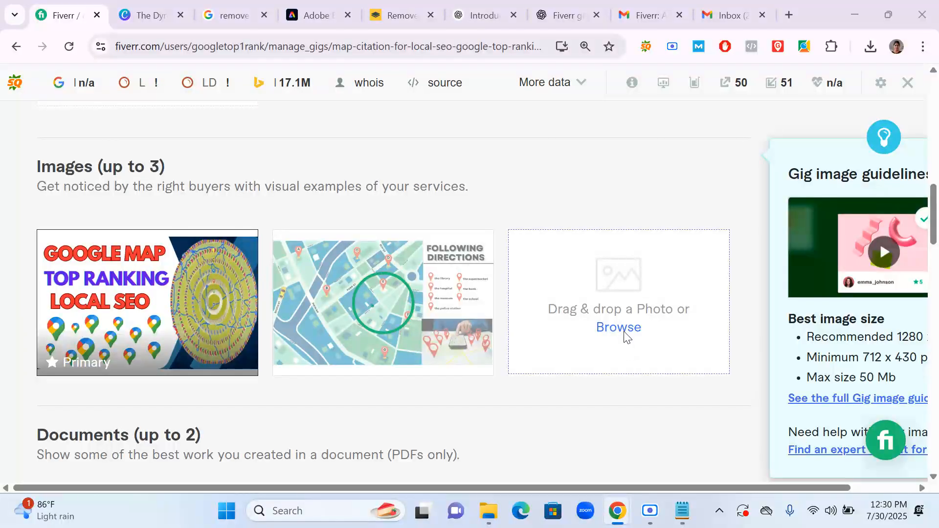
left_click(622, 336)
left_click(218, 192)
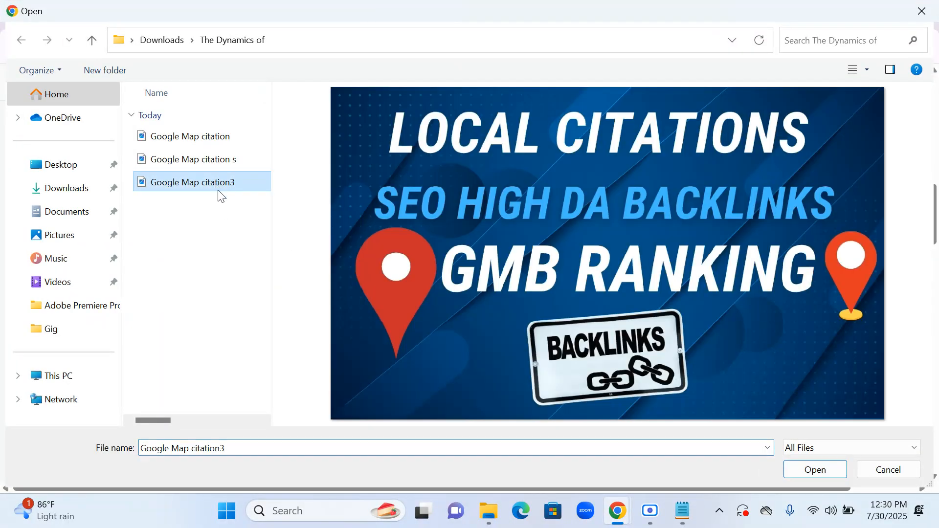
left_click(816, 470)
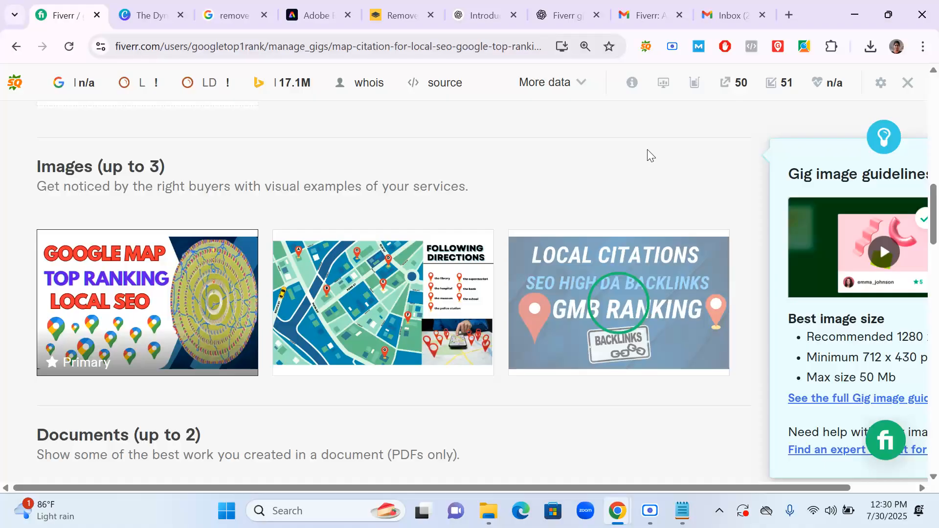
Save the gig gallery and continue to the publishing stage.
scroll(285, 266, "down", 10)
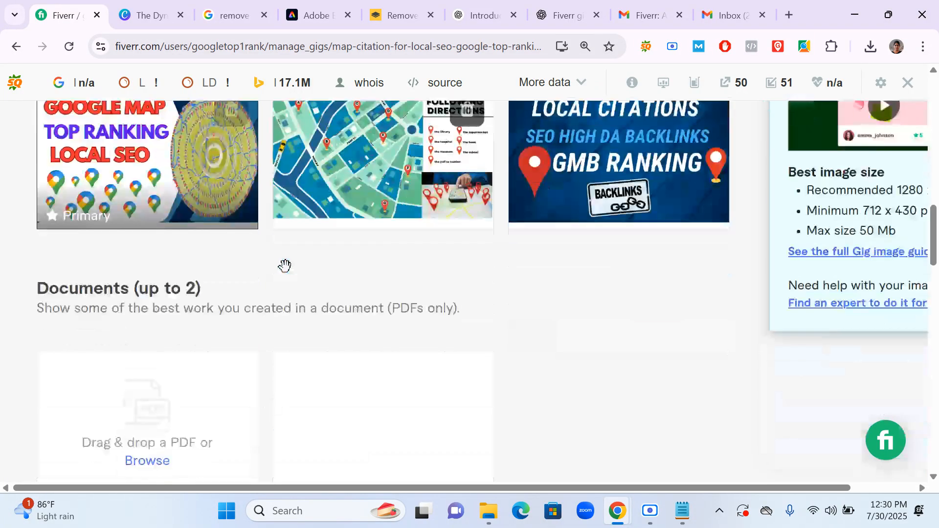
left_click(671, 266)
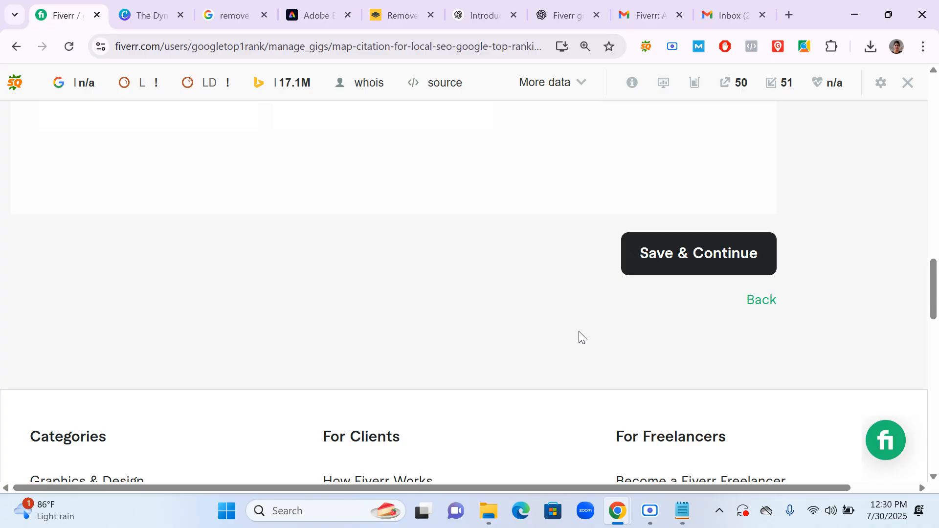
scroll(556, 352, "down", 3)
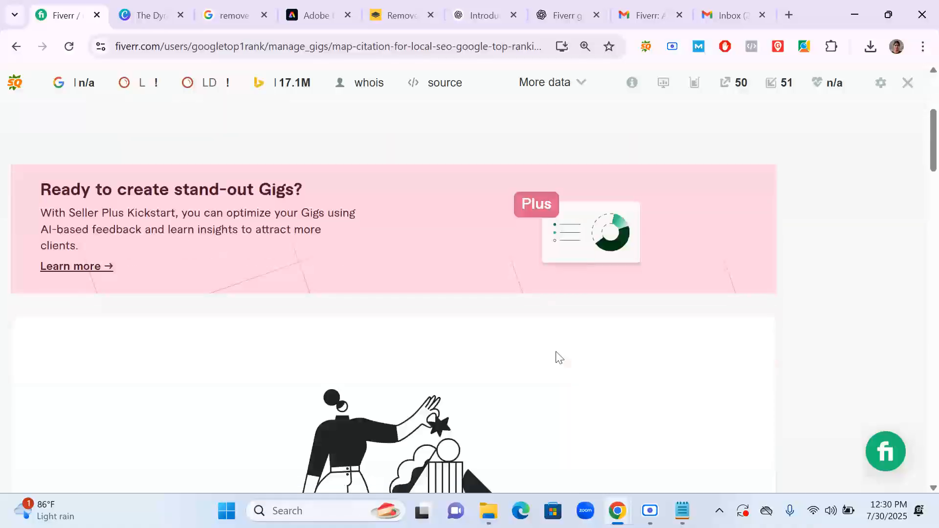
Review the remaining requirements for publishing the gig: the Form W-9 declaration, identity verification and phone verification.
scroll(558, 359, "down", 10)
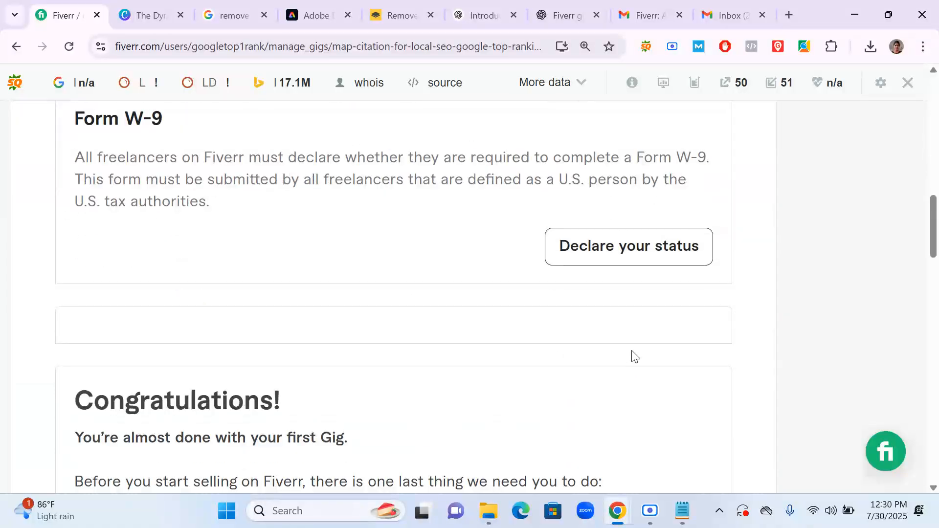
scroll(586, 353, "down", 4)
scroll(469, 336, "down", 3)
scroll(488, 332, "up", 12)
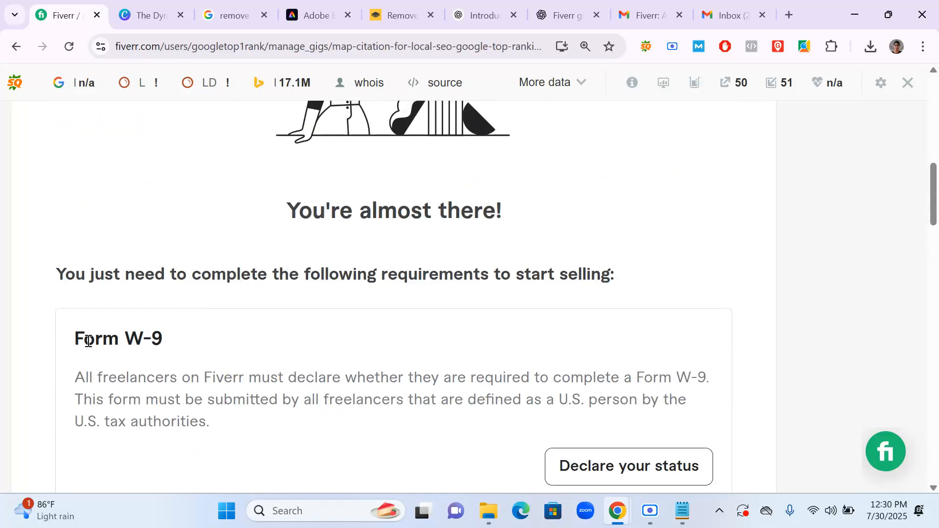
left_click_drag(81, 342, 153, 335)
scroll(244, 323, "down", 4)
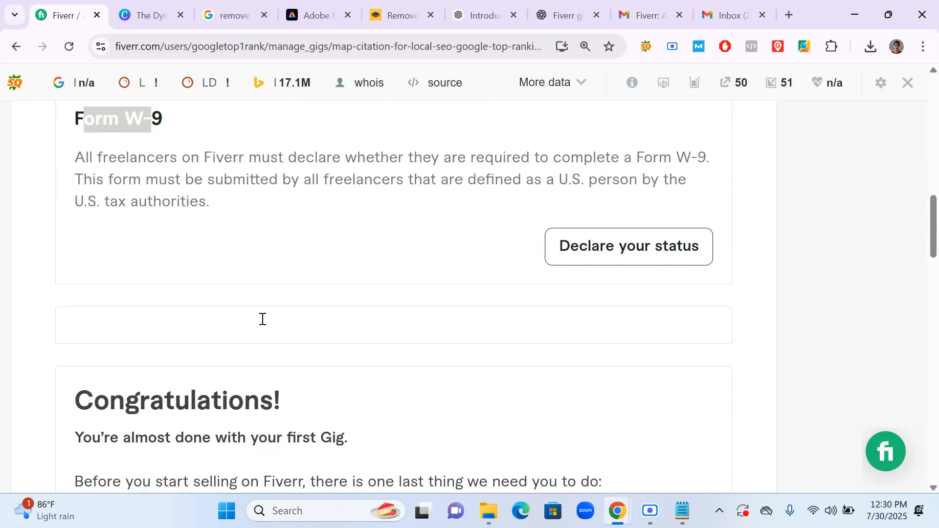
scroll(467, 269, "down", 8)
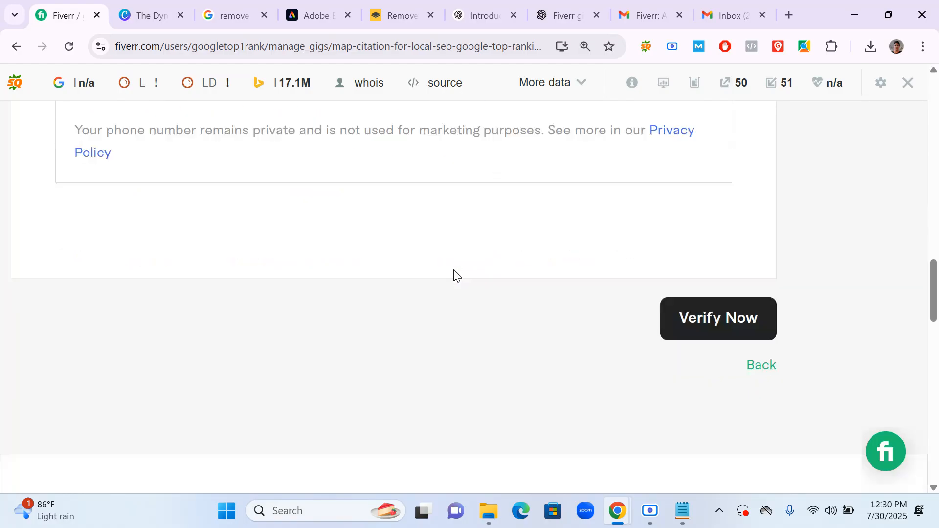
scroll(457, 276, "up", 2)
scroll(478, 307, "down", 2)
scroll(494, 267, "up", 6)
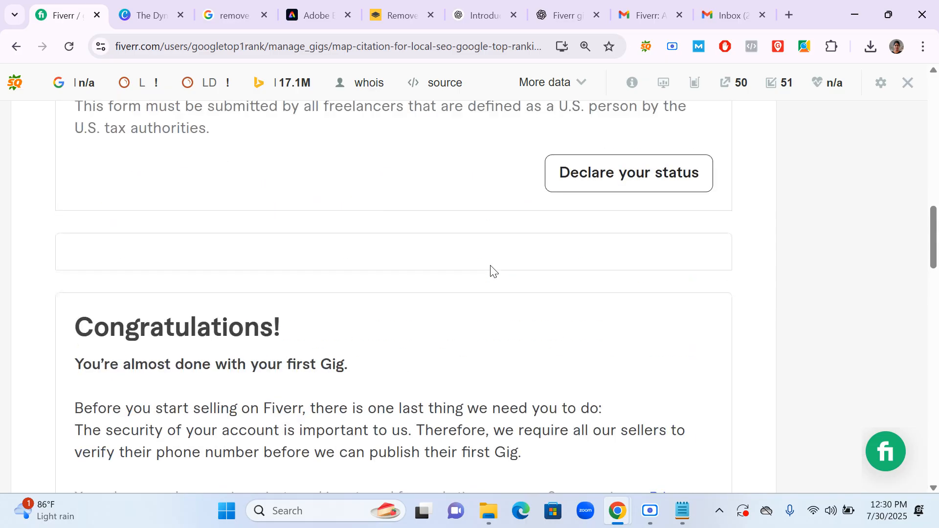
scroll(491, 269, "down", 4)
scroll(491, 269, "down", 4)
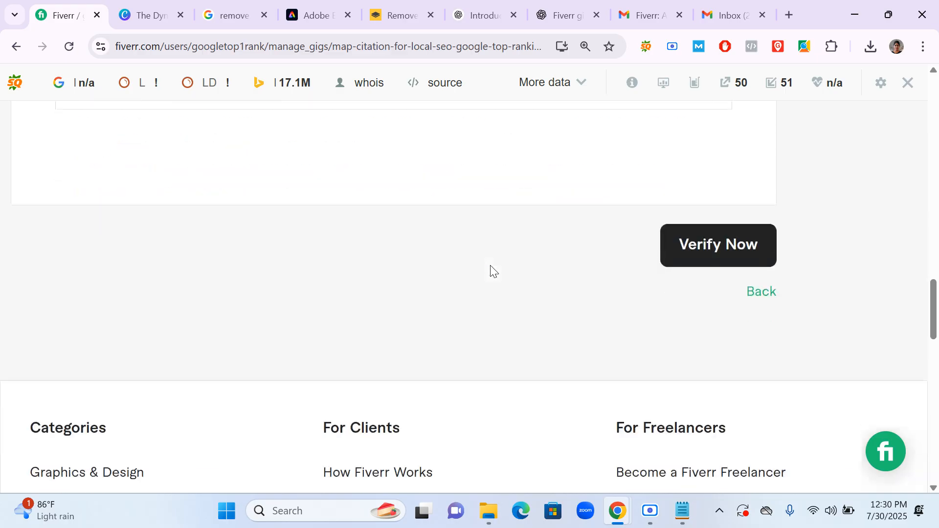
key("ctrl+minus")
key("ctrl+minus")
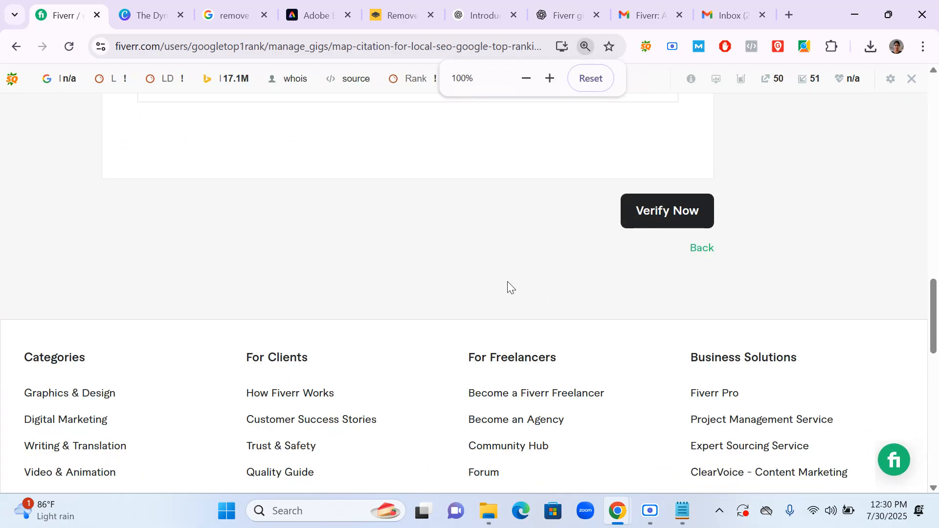
scroll(505, 288, "up", 5)
scroll(505, 335, "up", 1)
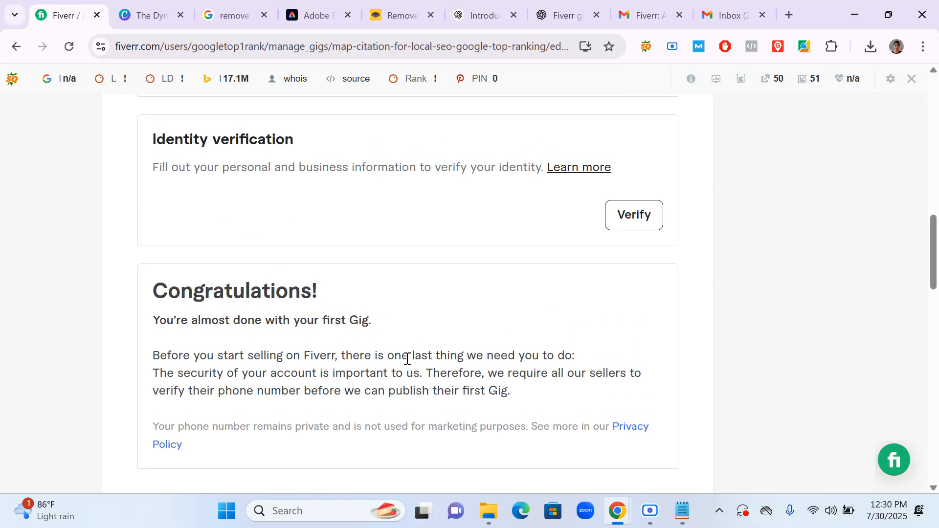
Open the phone number verification and enter the seller's phone number.
scroll(495, 342, "up", 2)
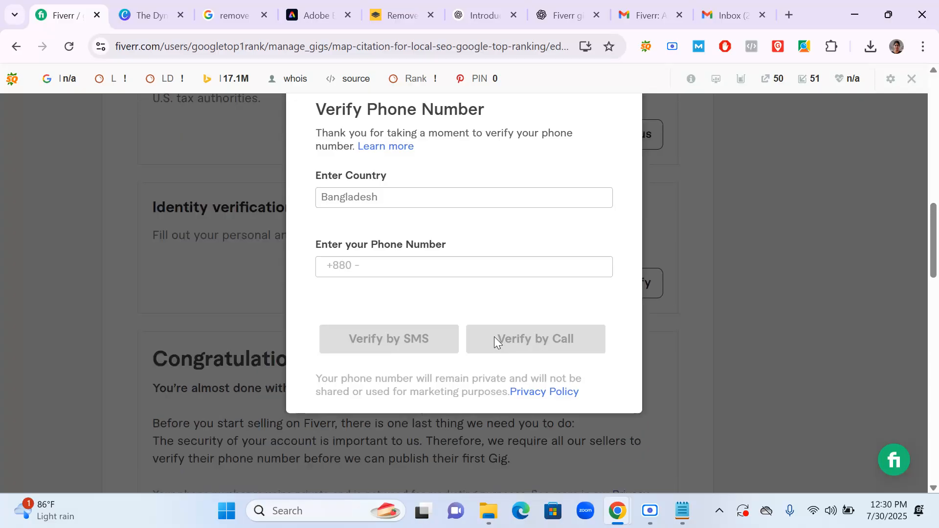
left_click(405, 272)
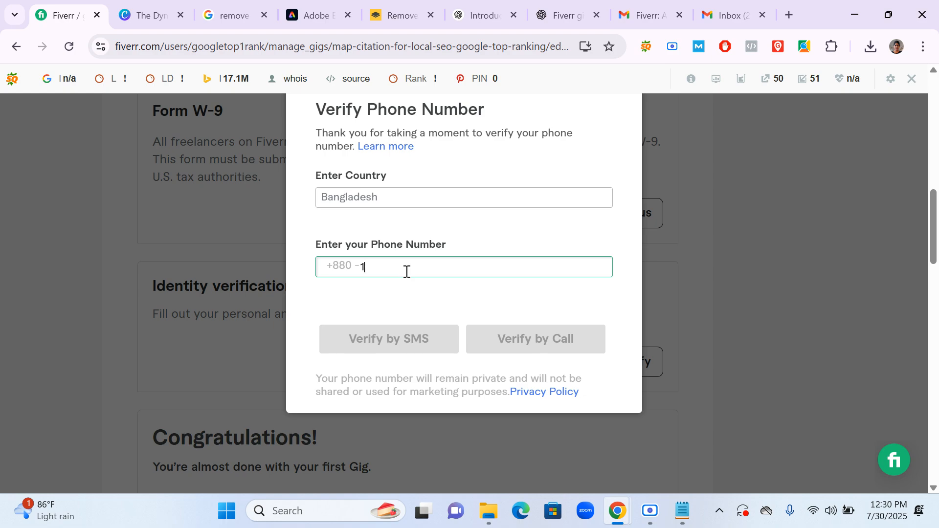
left_click(650, 511)
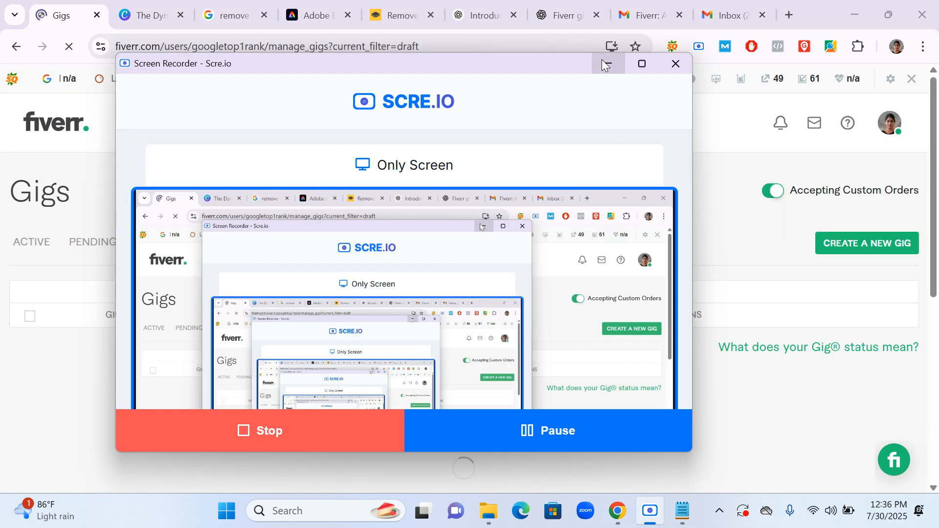
left_click(606, 60)
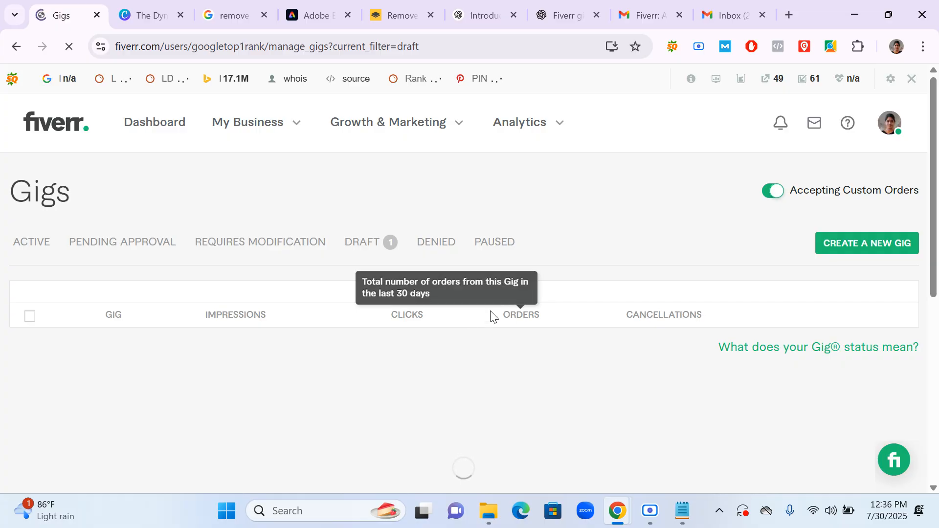
Check the seller's active gigs and the draft gigs for the new gig.
left_click(31, 250)
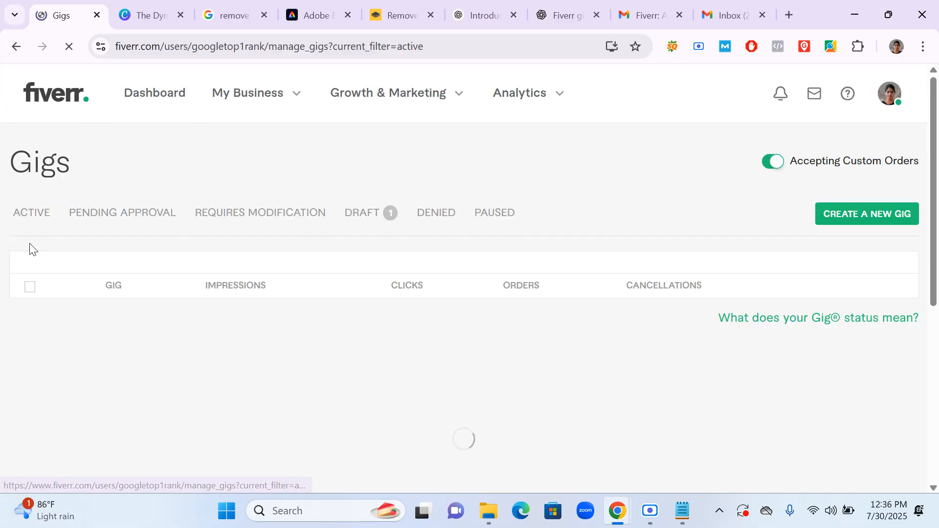
left_click(379, 239)
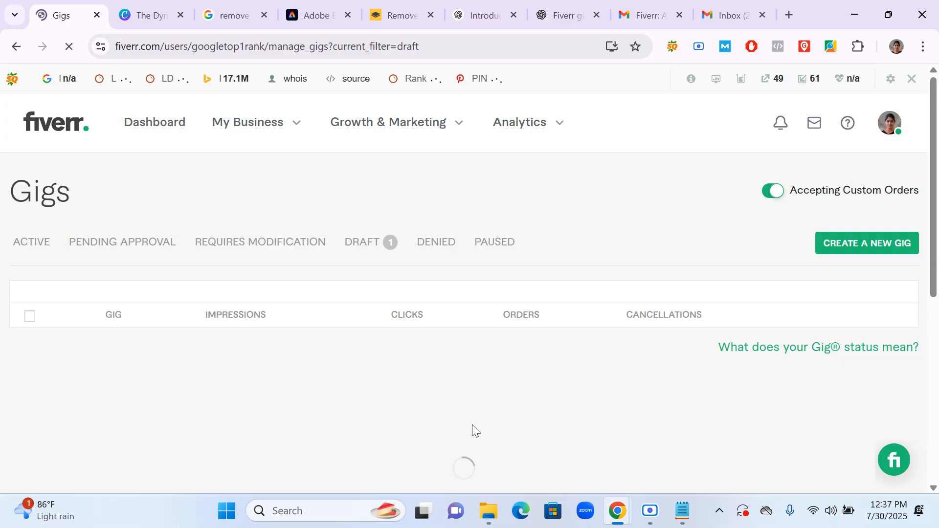
left_click(652, 516)
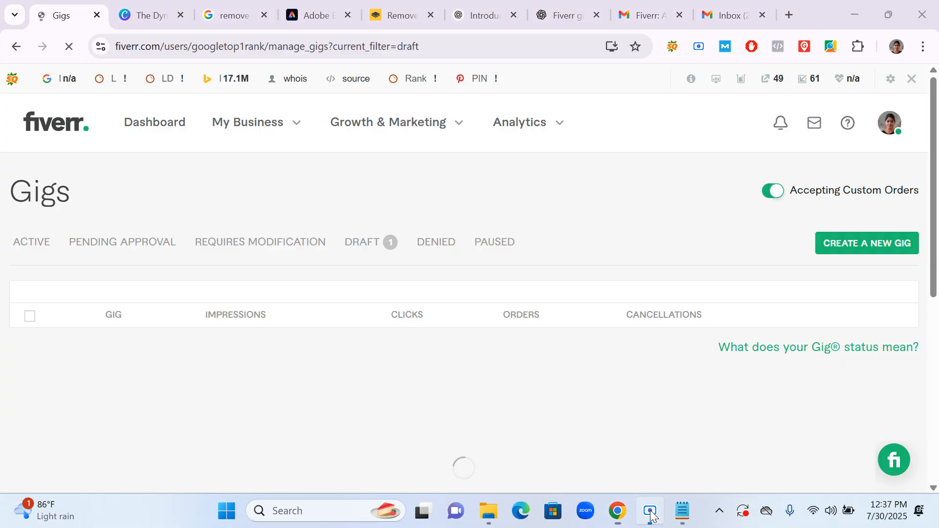